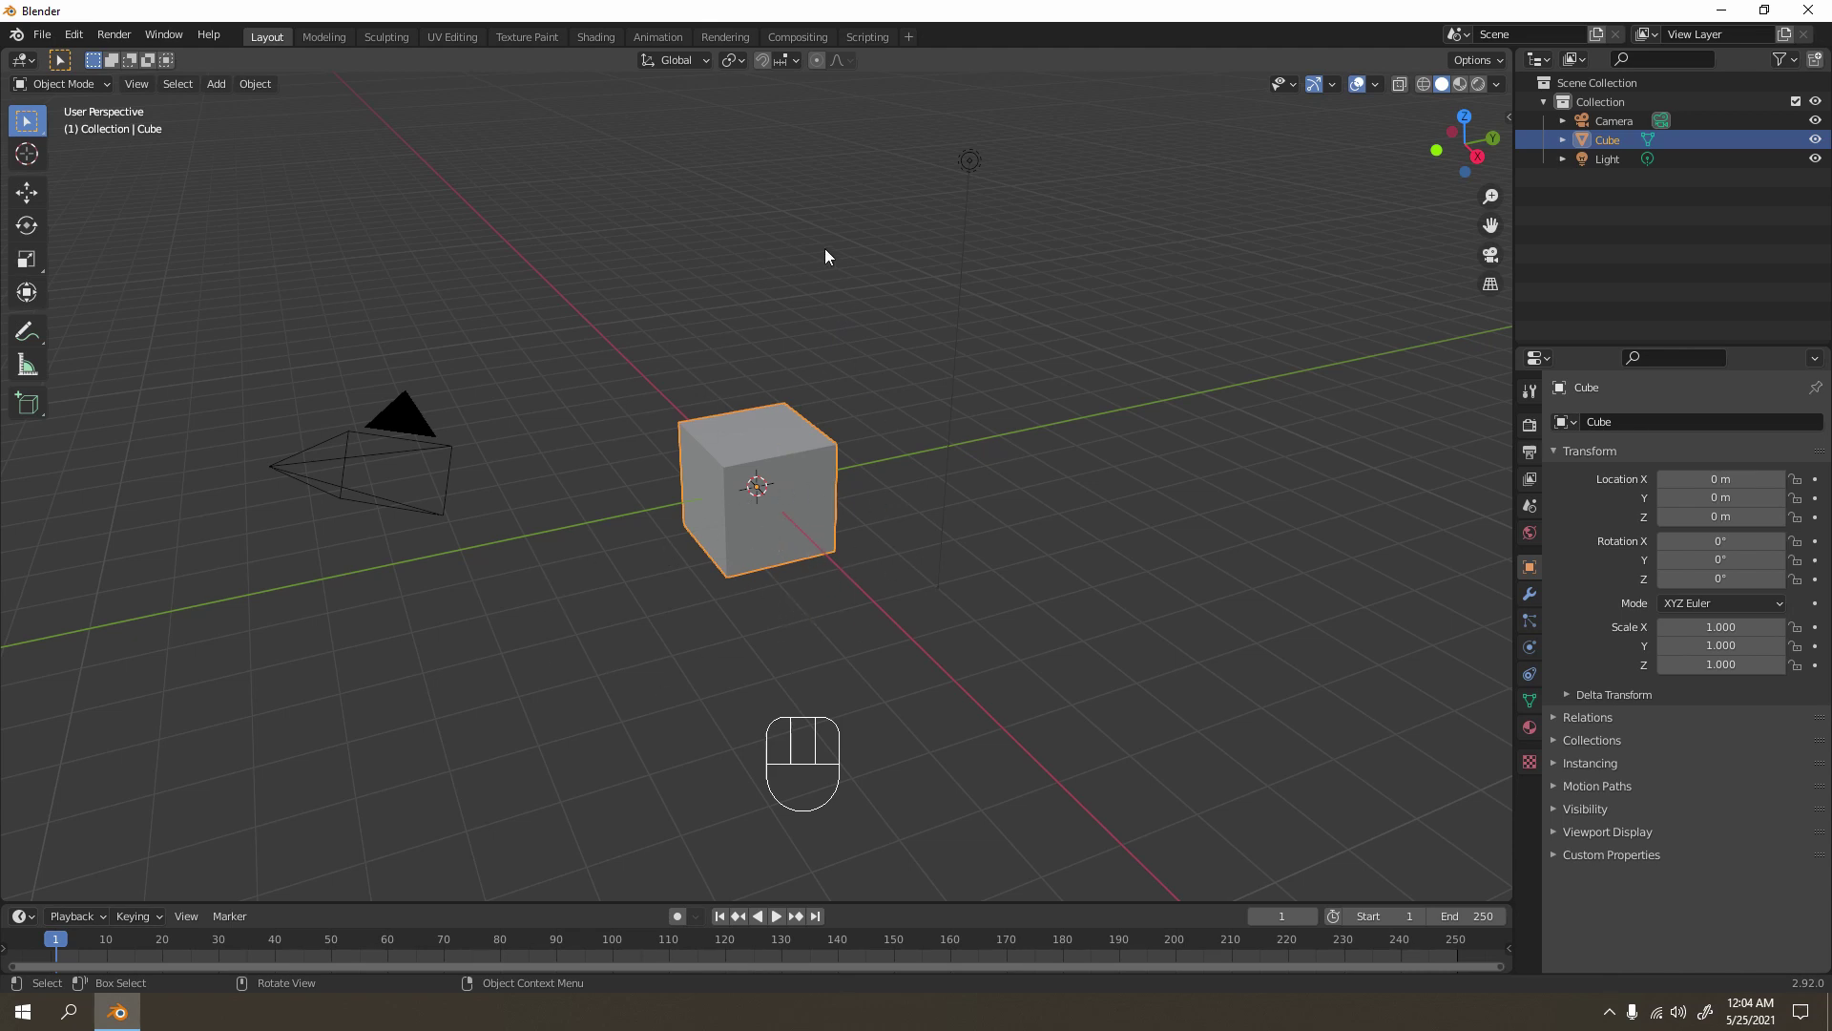
Step: Delete the default cube, camera and light from the scene
{"action": "left_click", "coordinate": [872, 164]}
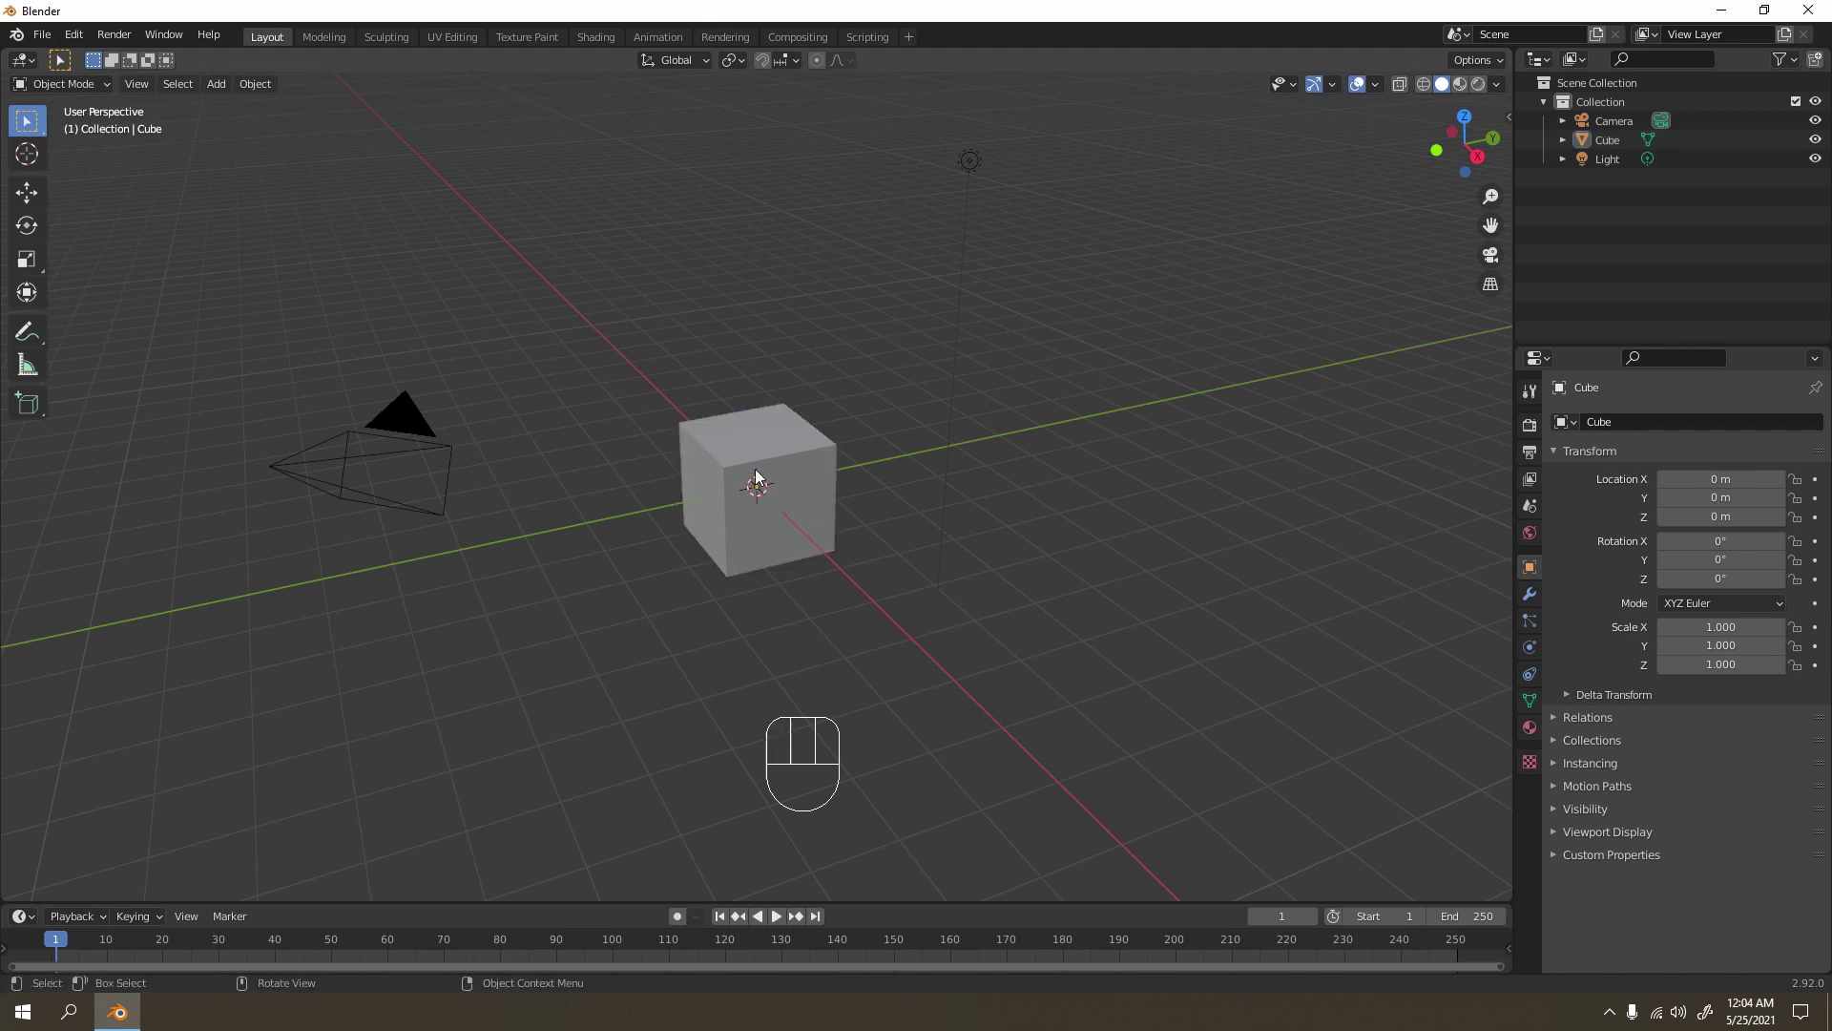
{"action": "left_click", "coordinate": [755, 474]}
{"action": "key", "text": "Delete"}
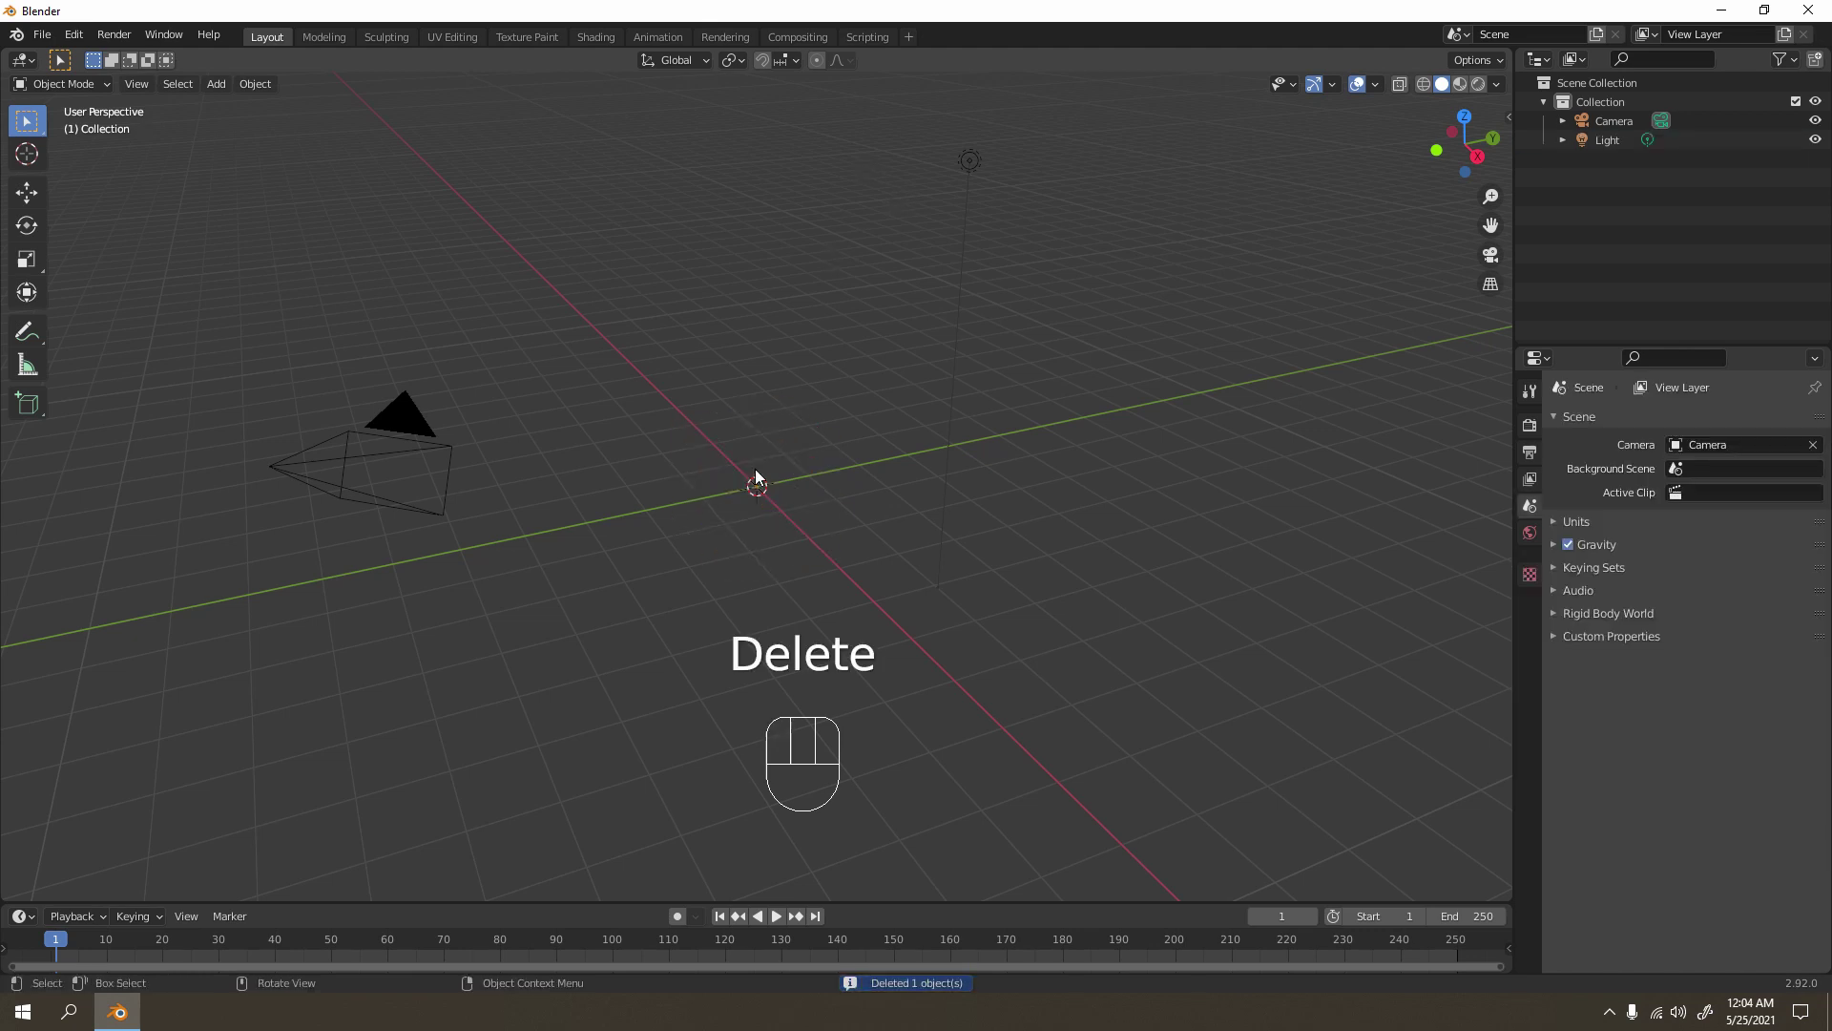
{"action": "key", "text": "KP_1"}
{"action": "middle_click_drag", "start_coordinate": [841, 435], "coordinate": [809, 552], "text": "shift"}
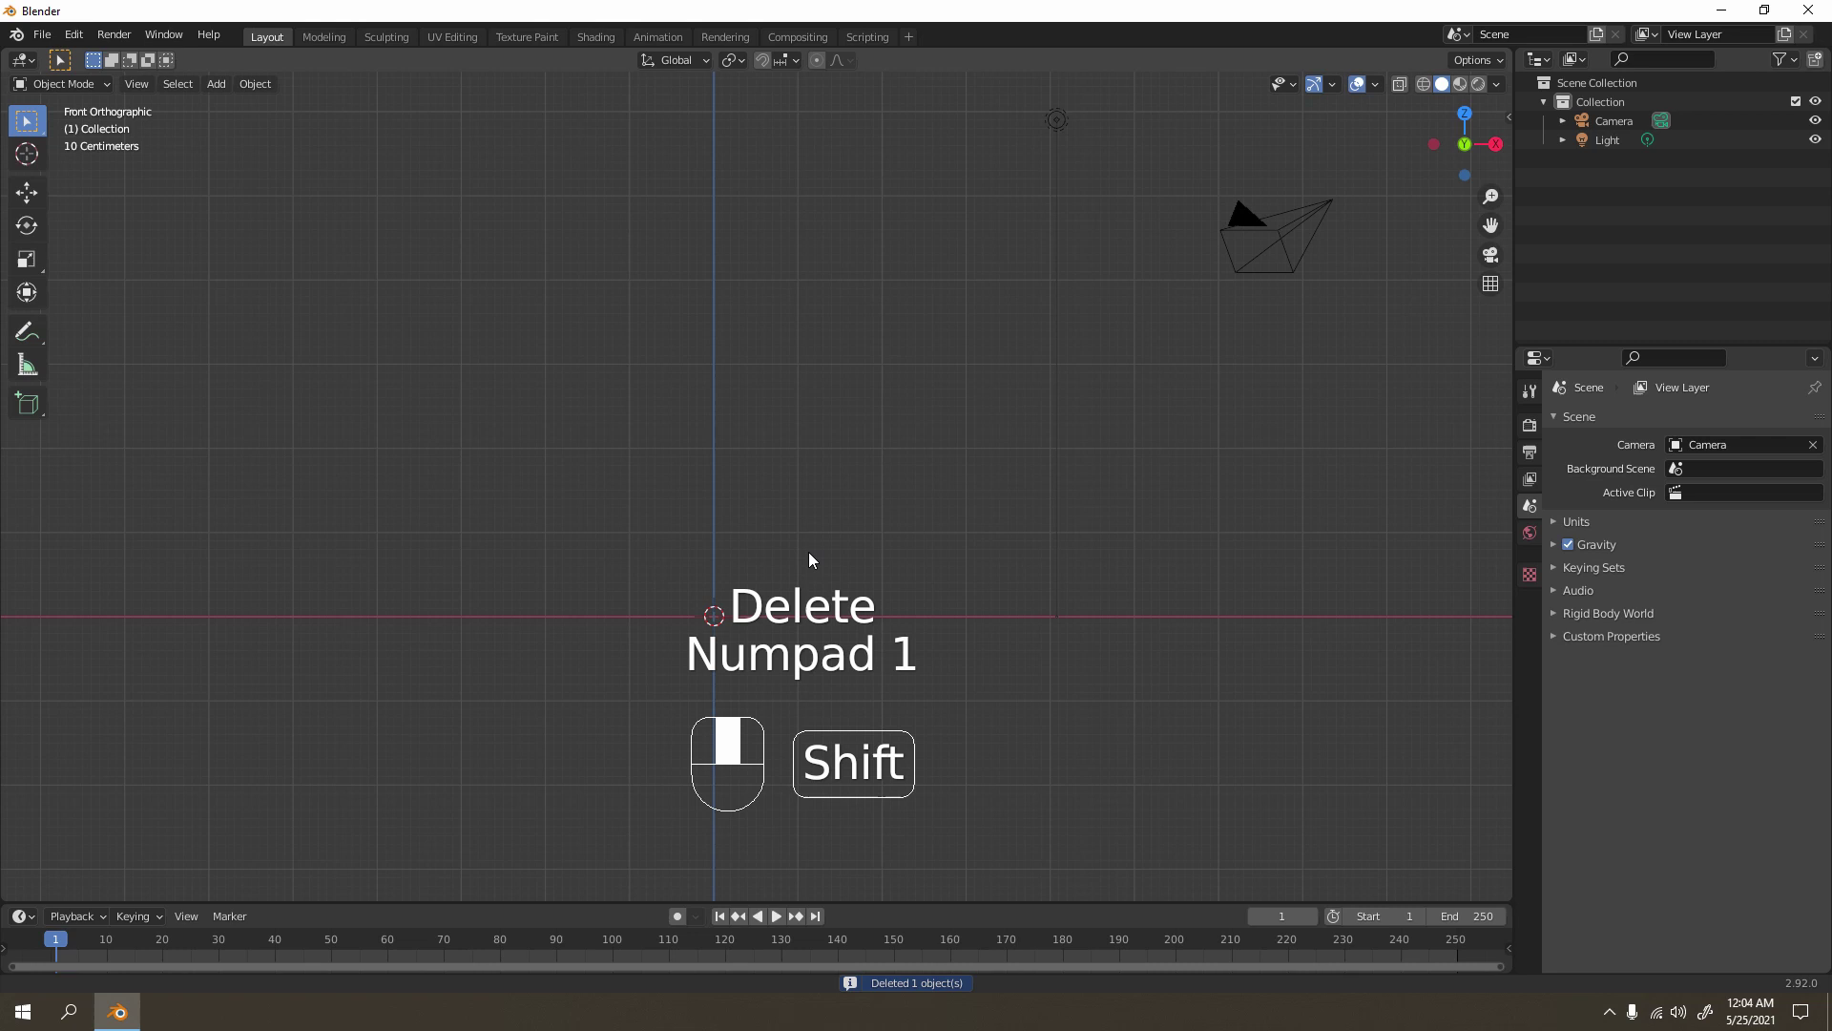
{"action": "left_click_drag", "start_coordinate": [962, 107], "coordinate": [1325, 401]}
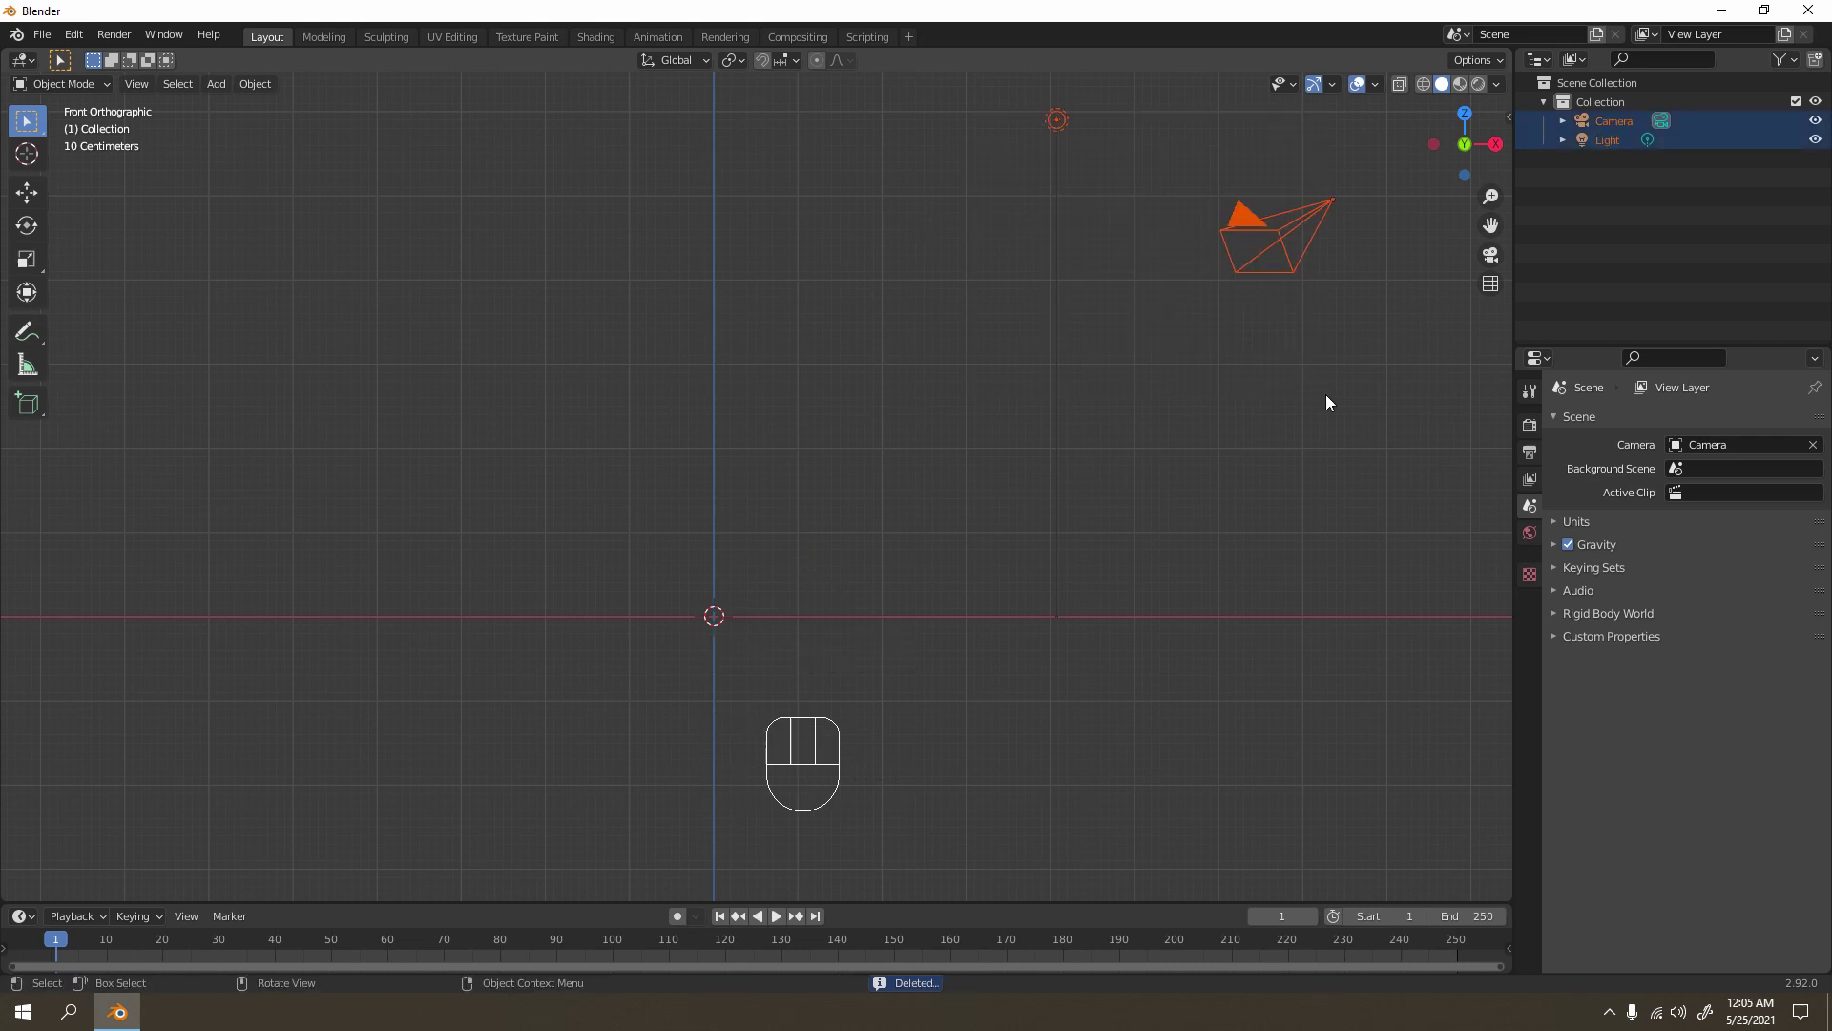
{"action": "key", "text": "Delete"}
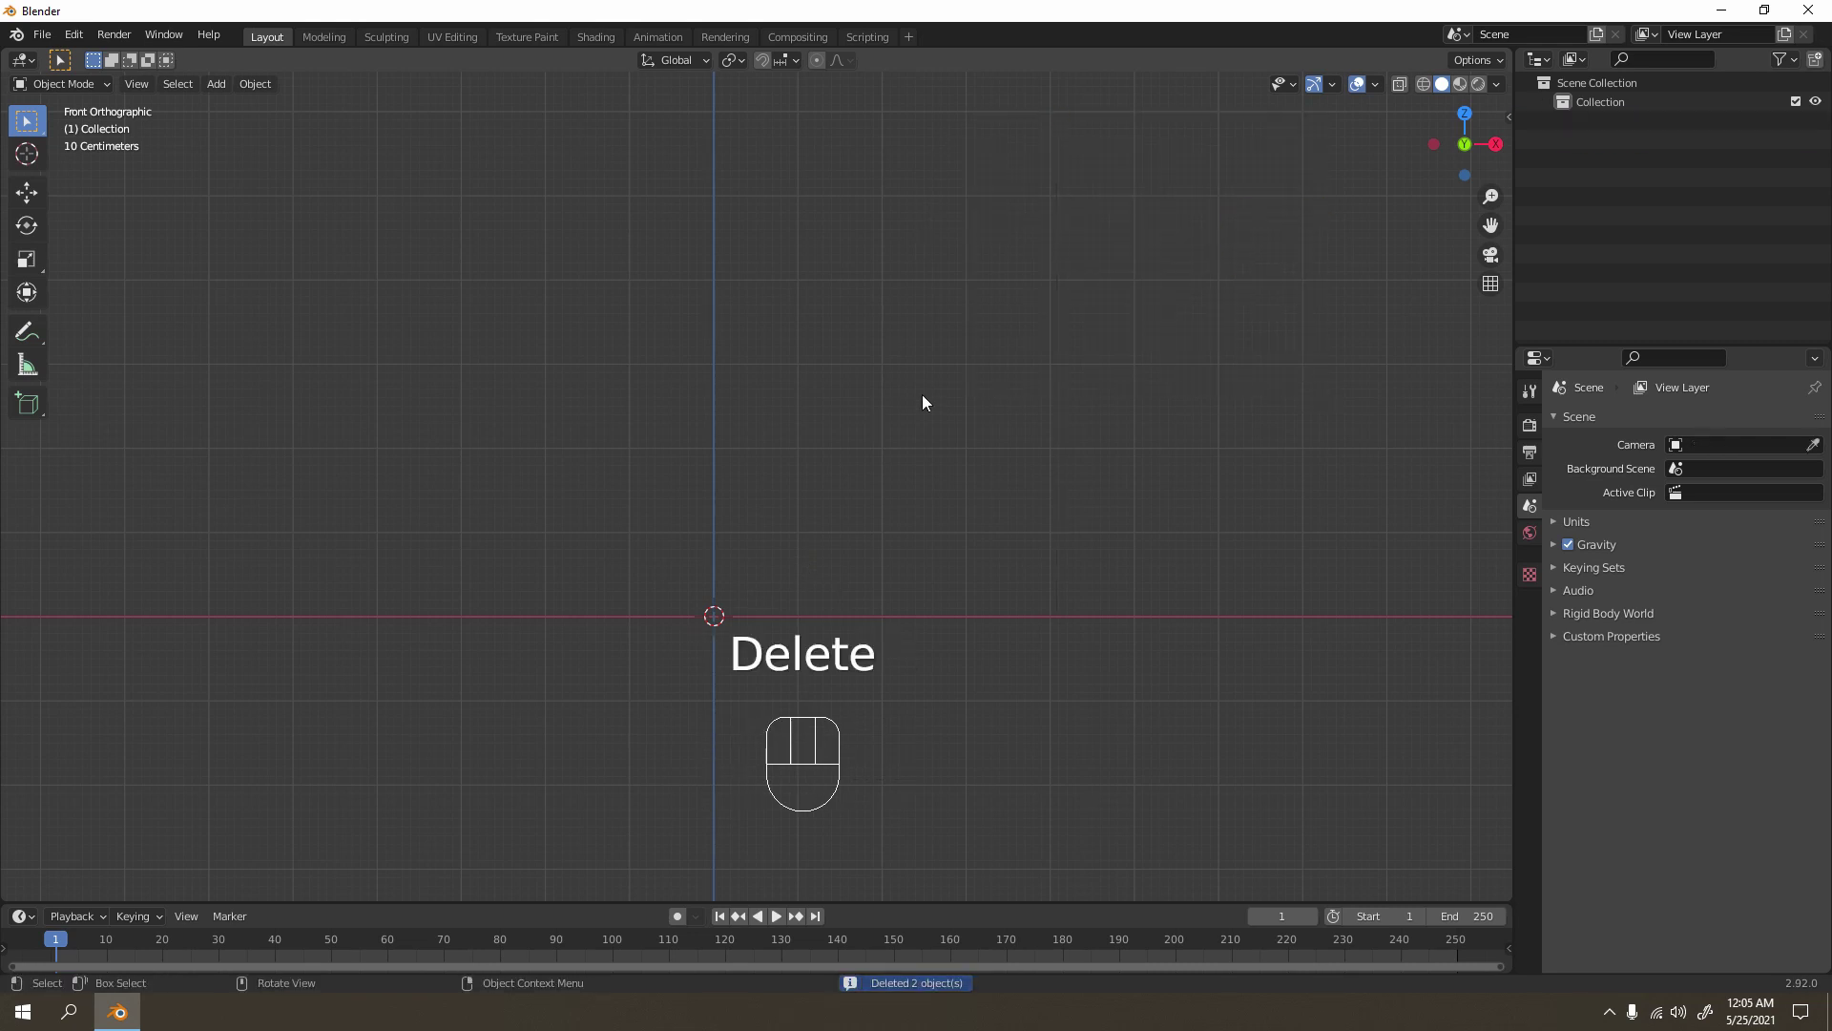
Step: Add a UV sphere mesh at the world origin in the front view
{"action": "middle_click_drag", "start_coordinate": [597, 478], "coordinate": [834, 338], "text": "shift"}
{"action": "key", "text": "KP_1"}
{"action": "key", "text": "shift+a"}
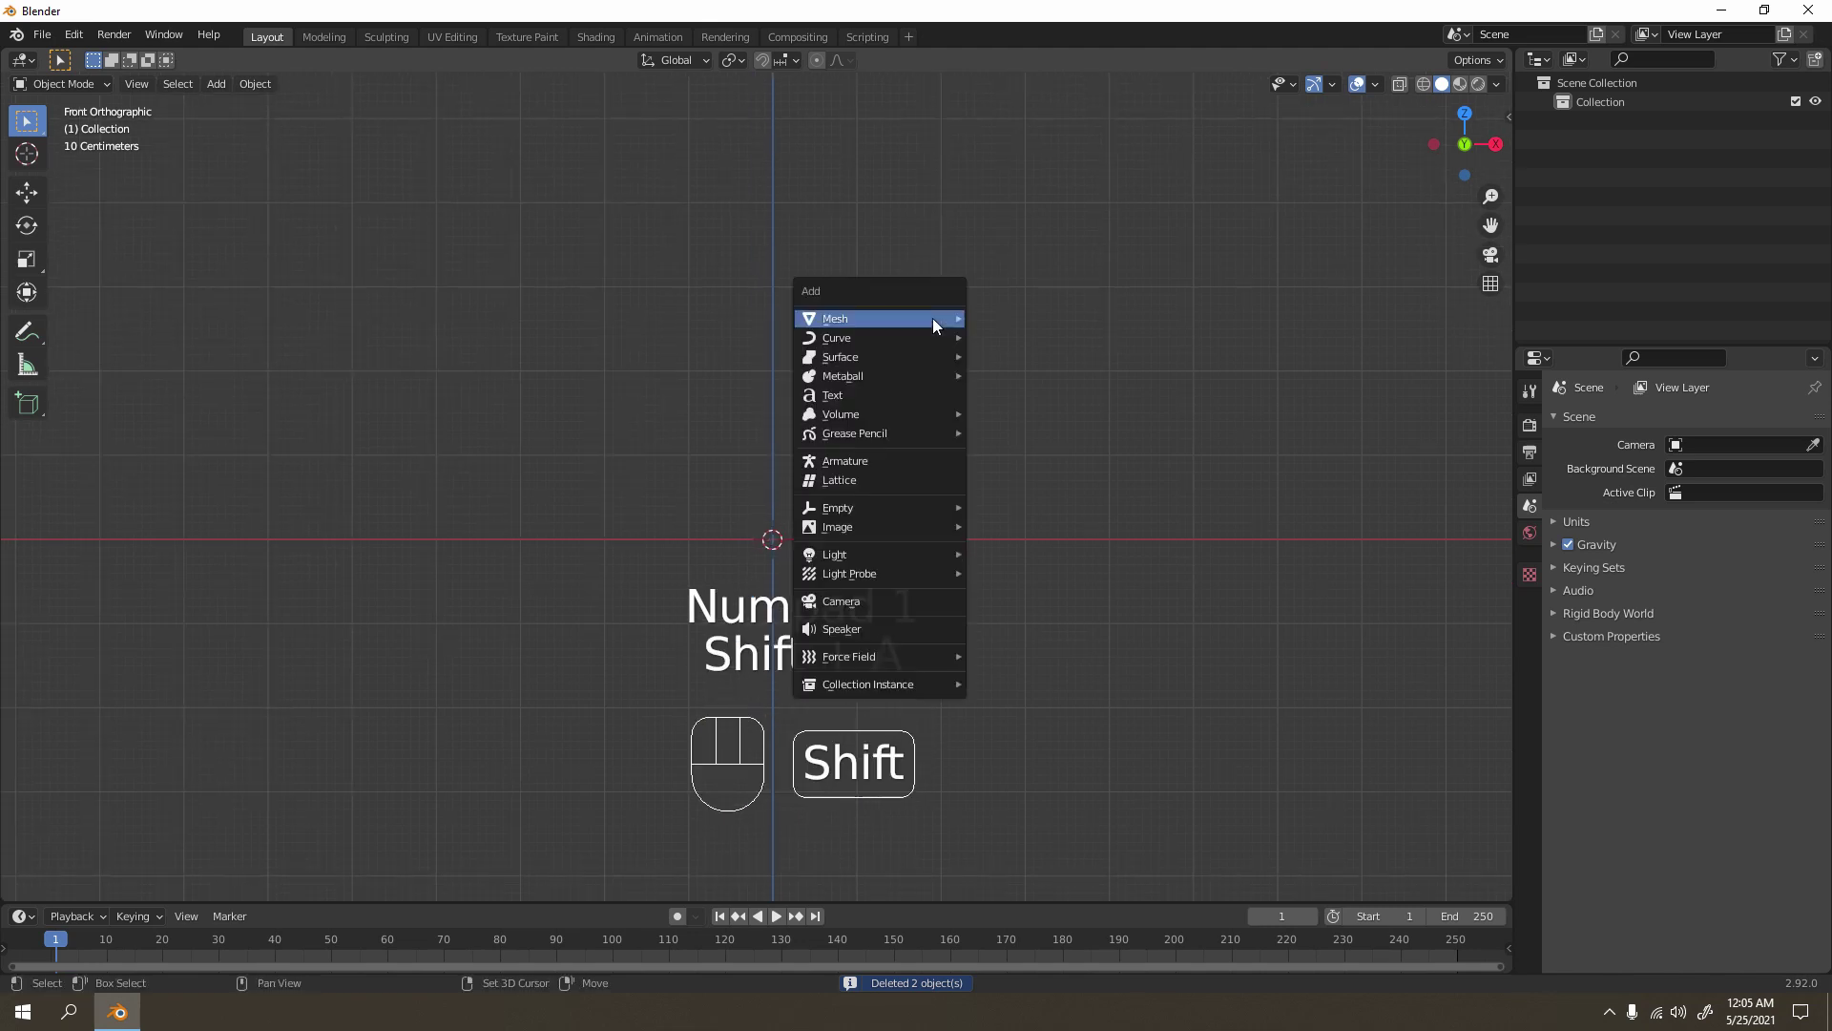
{"action": "key", "text": "Escape"}
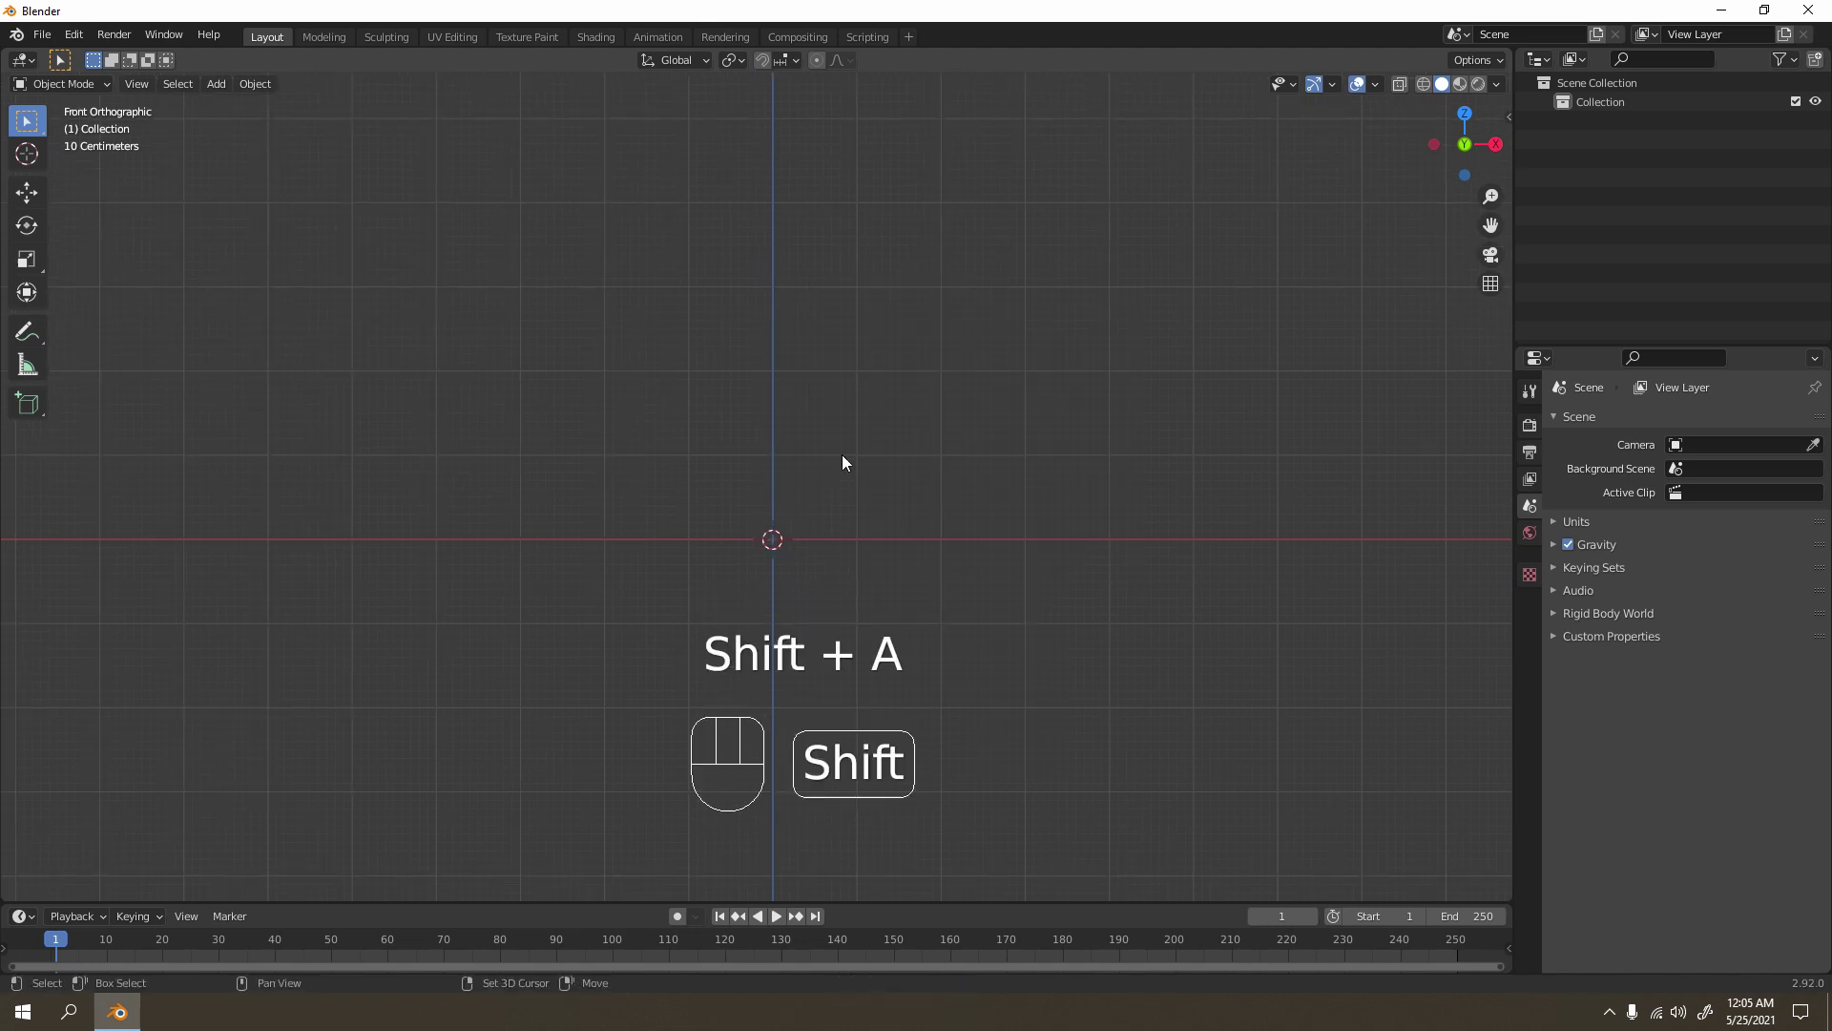
{"action": "key", "text": "shift+a"}
{"action": "mouse_move", "coordinate": [842, 455]}
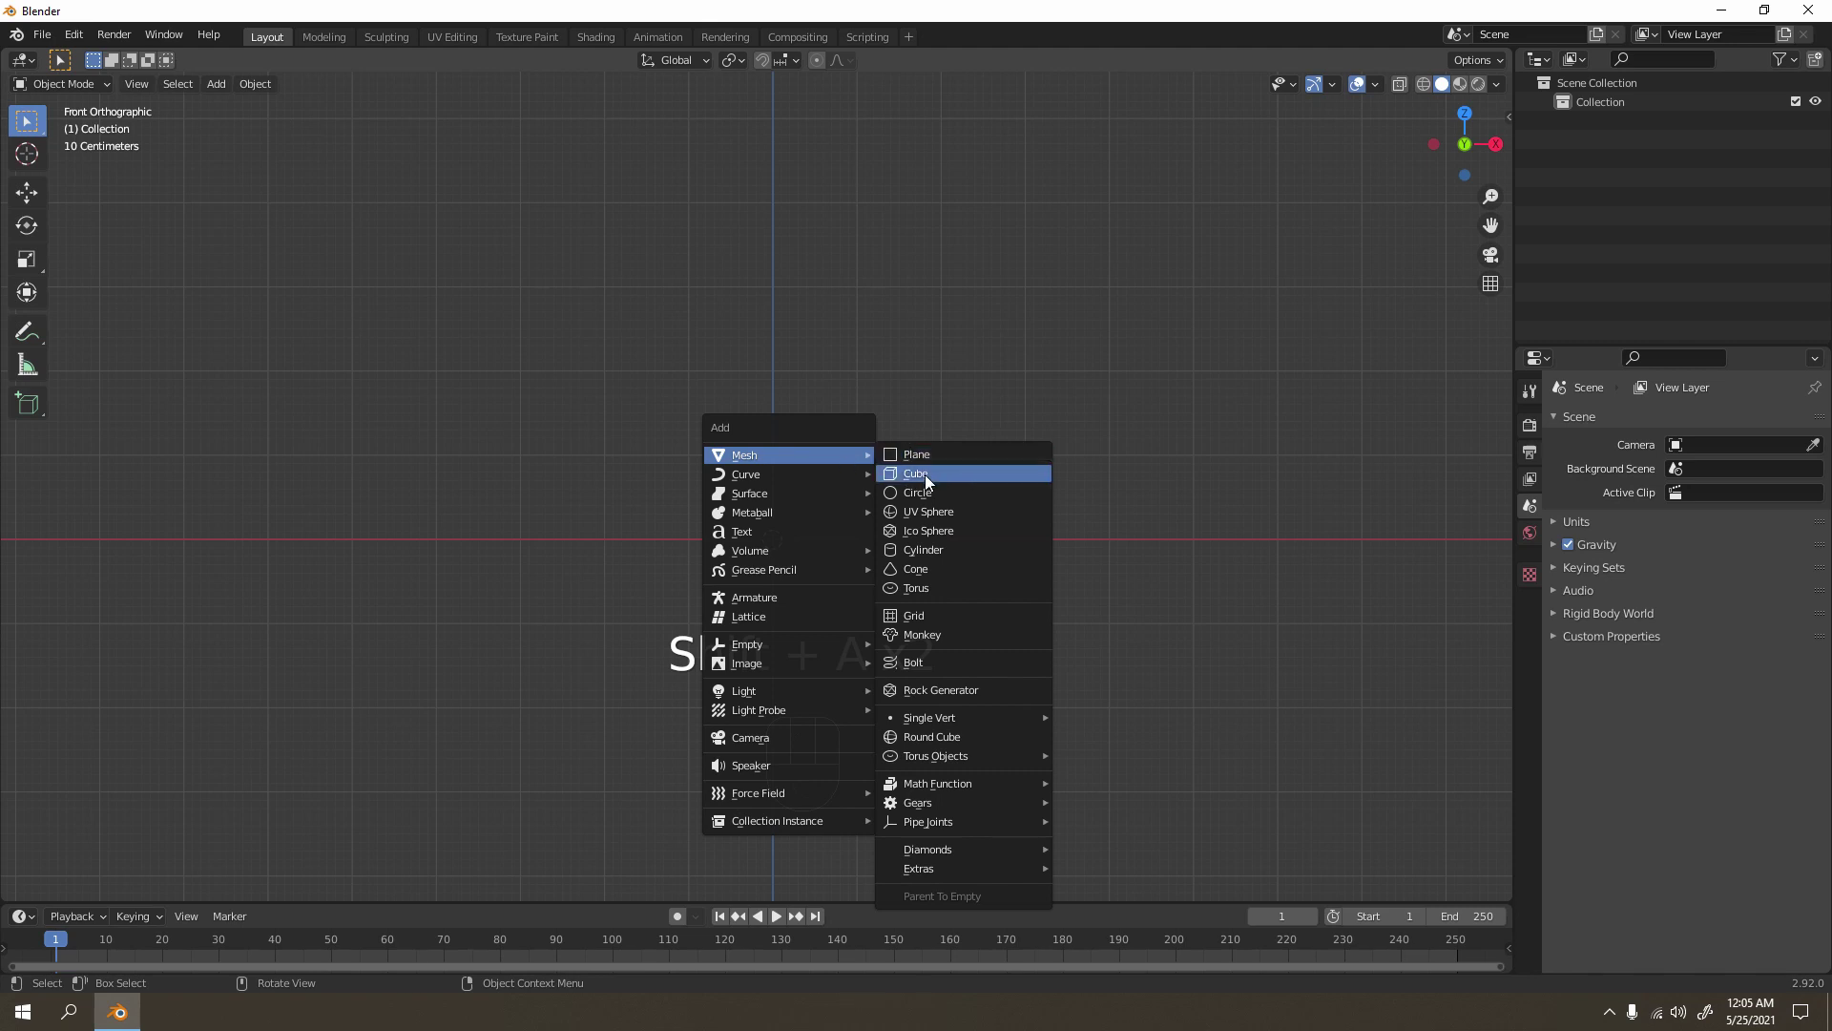
{"action": "left_click", "coordinate": [965, 510]}
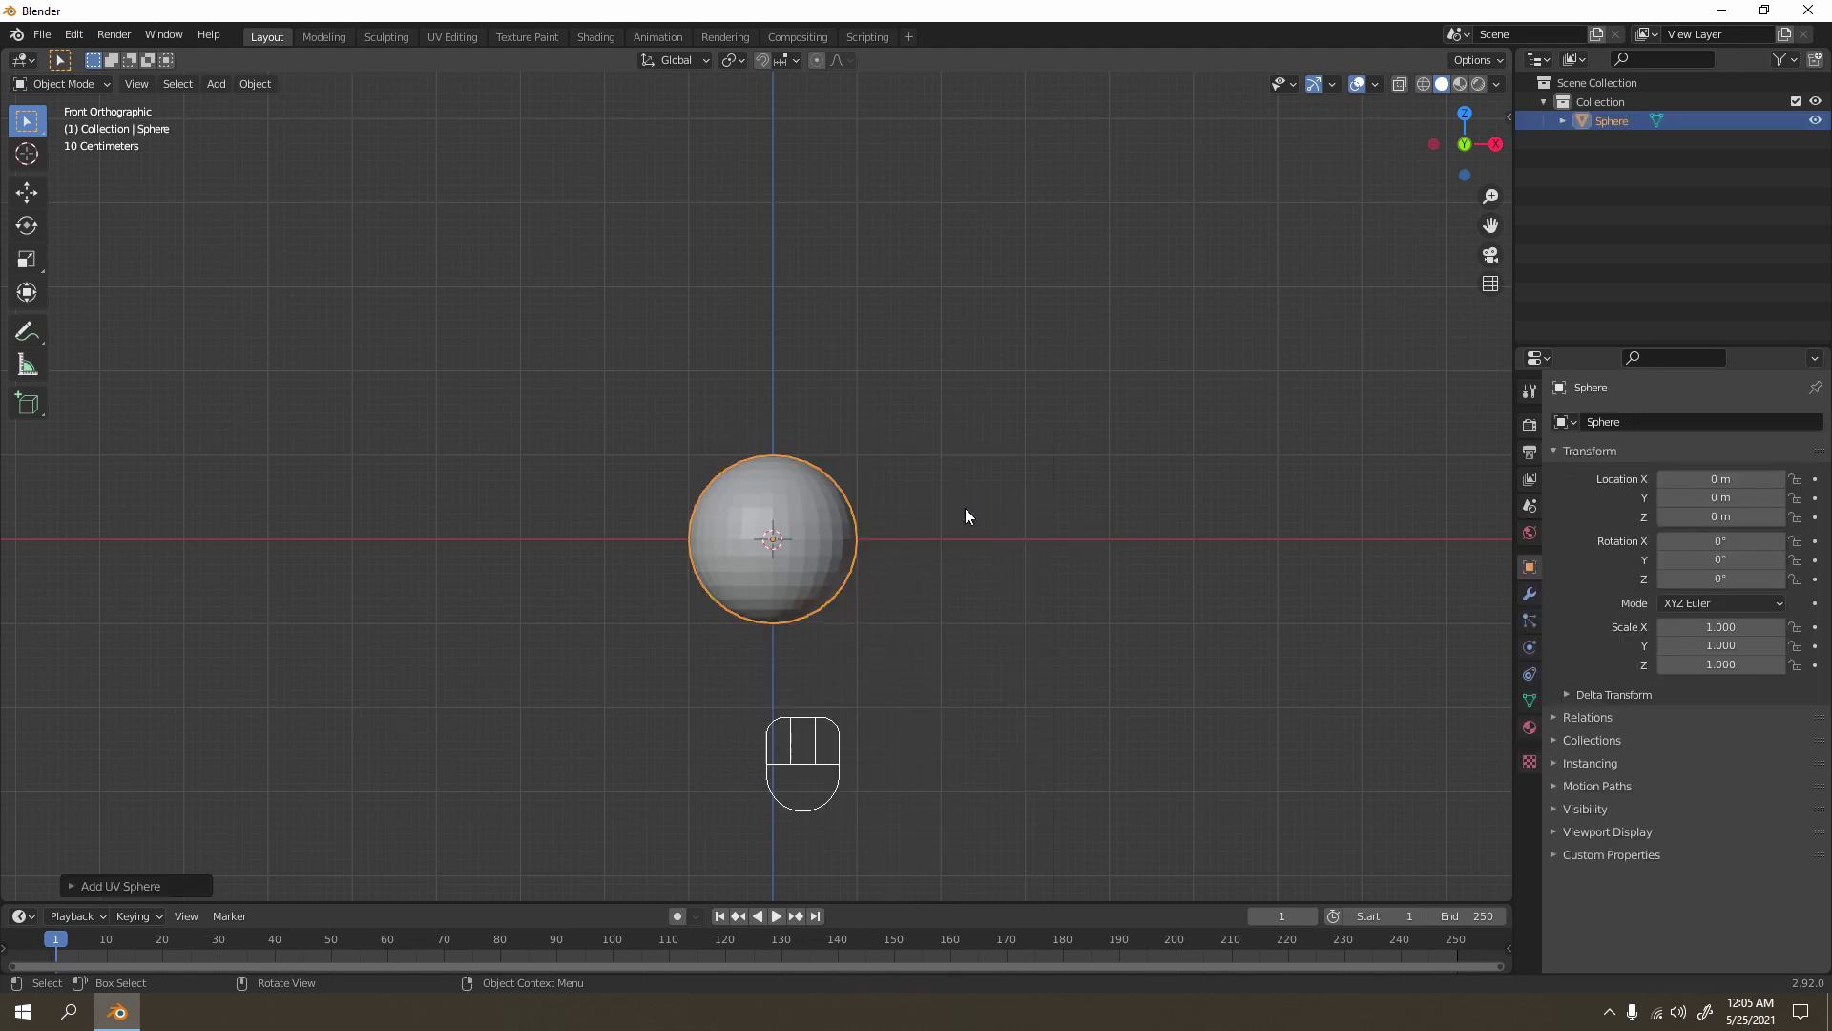
Step: Put the sphere into Edit Mode and switch the viewport to wireframe shading
{"action": "scroll", "coordinate": [890, 508], "scroll_direction": "down", "scroll_amount": 1}
{"action": "middle_click_drag", "start_coordinate": [828, 504], "coordinate": [828, 492], "text": "shift"}
{"action": "scroll", "coordinate": [828, 491], "scroll_direction": "up", "scroll_amount": 2}
{"action": "key", "text": "Tab"}
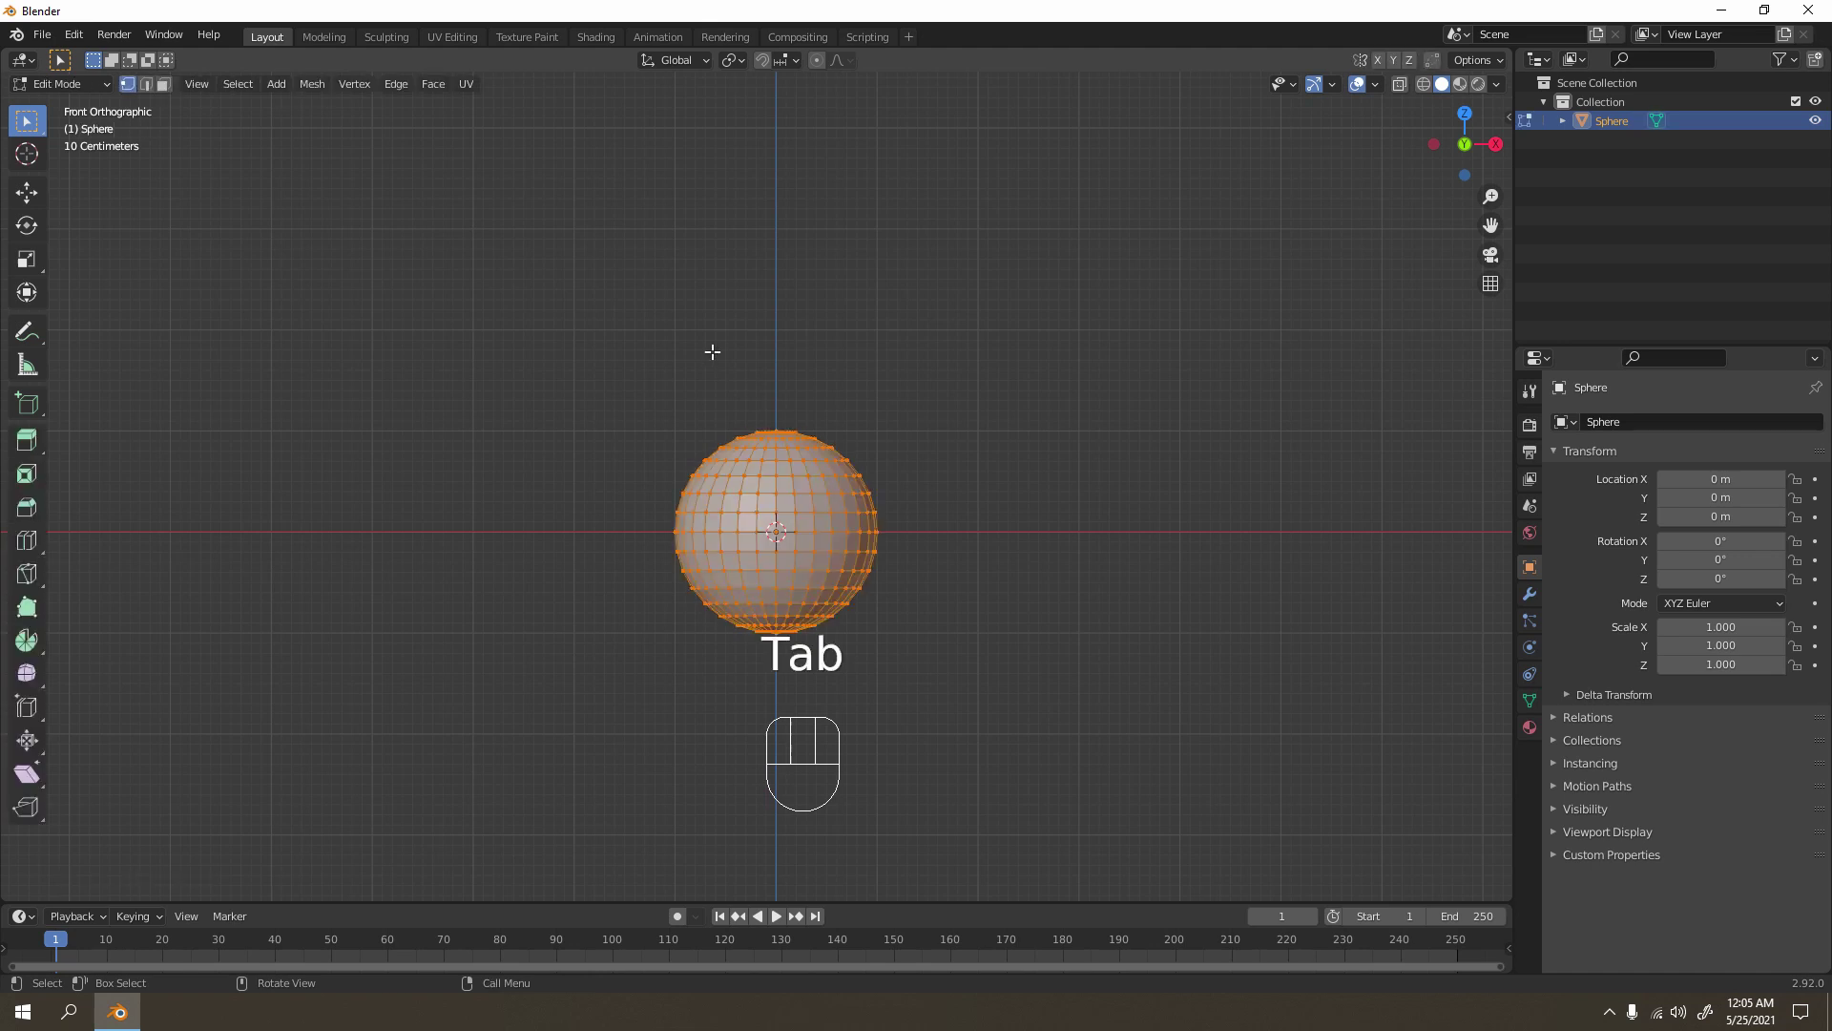
{"action": "left_click", "coordinate": [999, 317]}
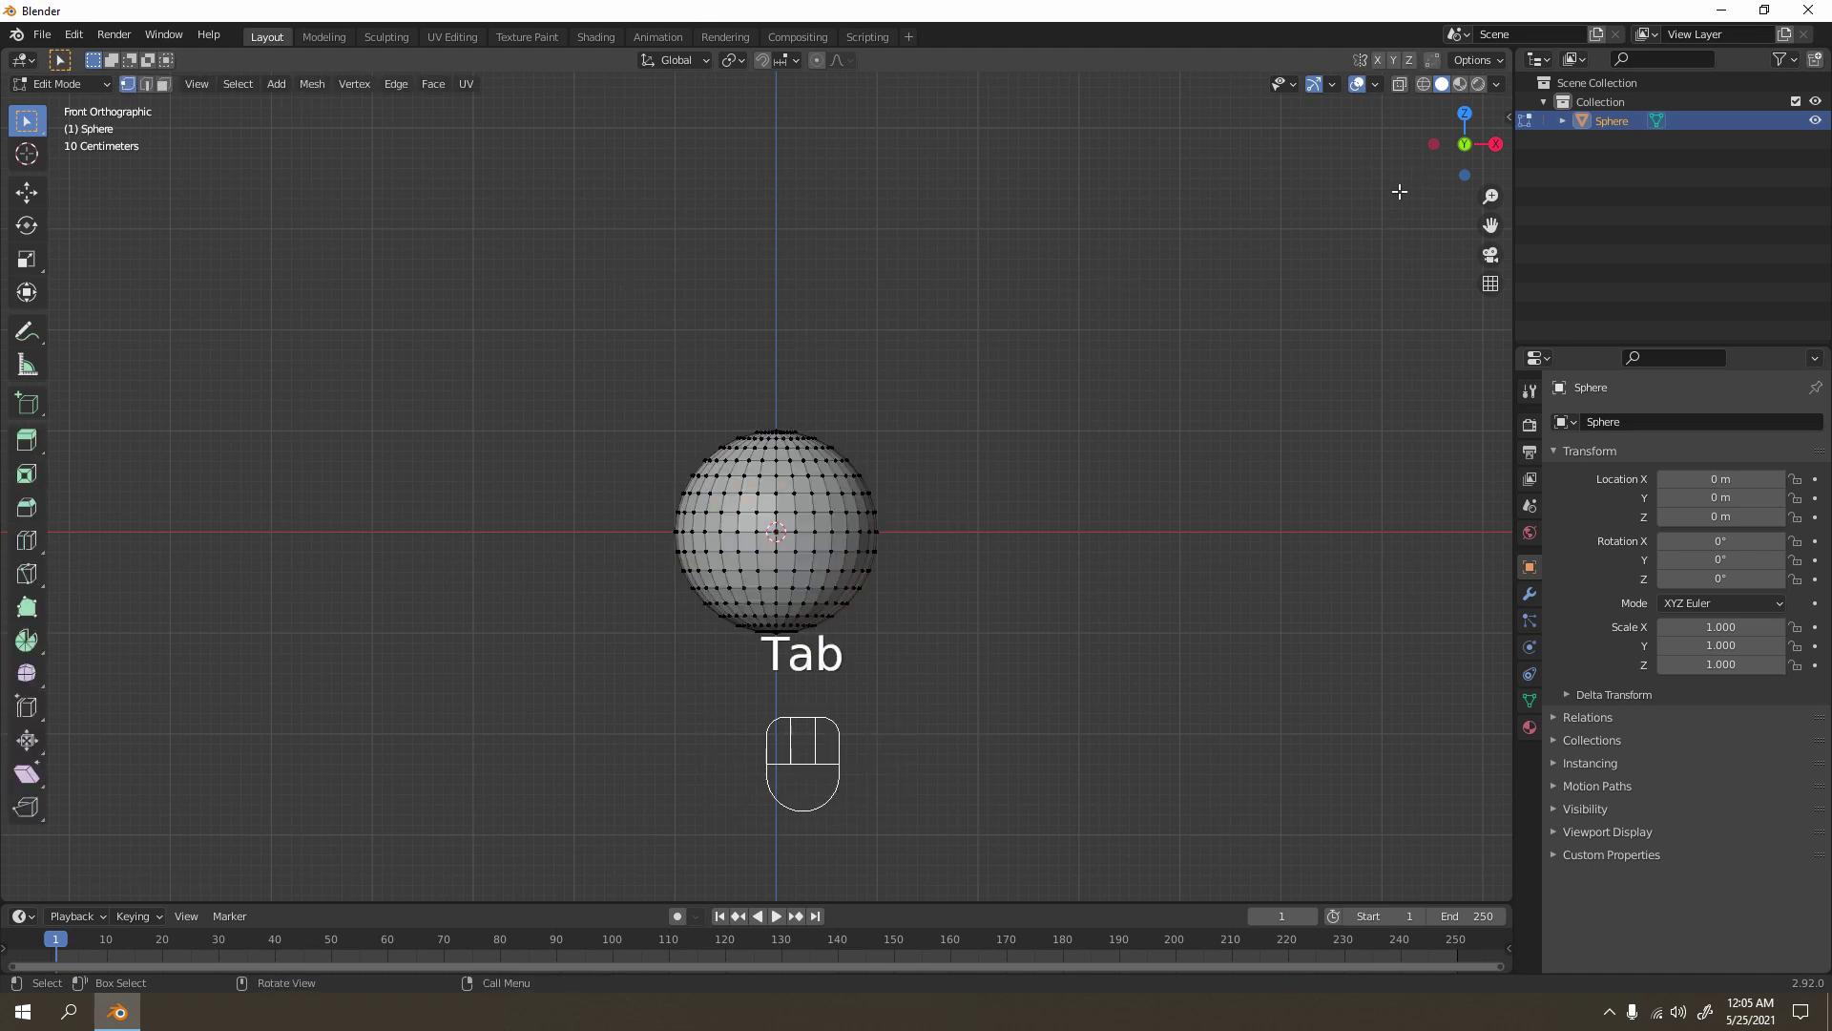
{"action": "key", "text": "Tab"}
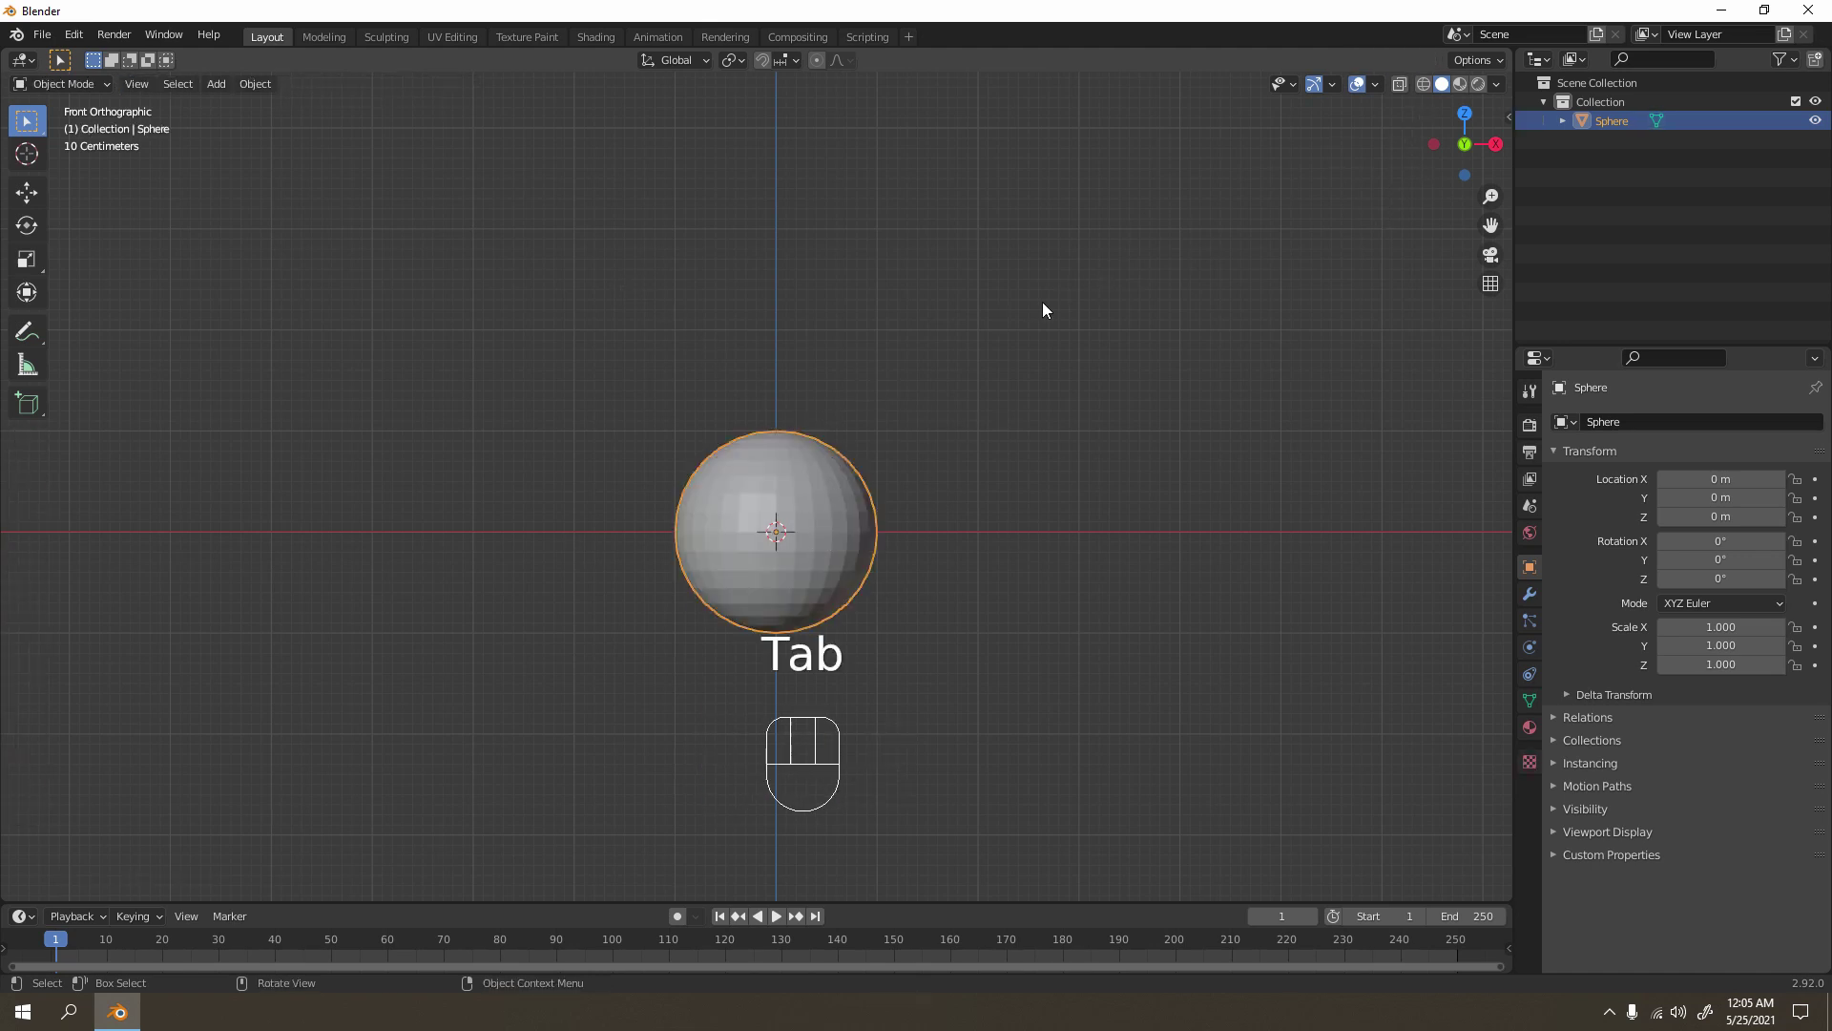
{"action": "key", "text": "Tab"}
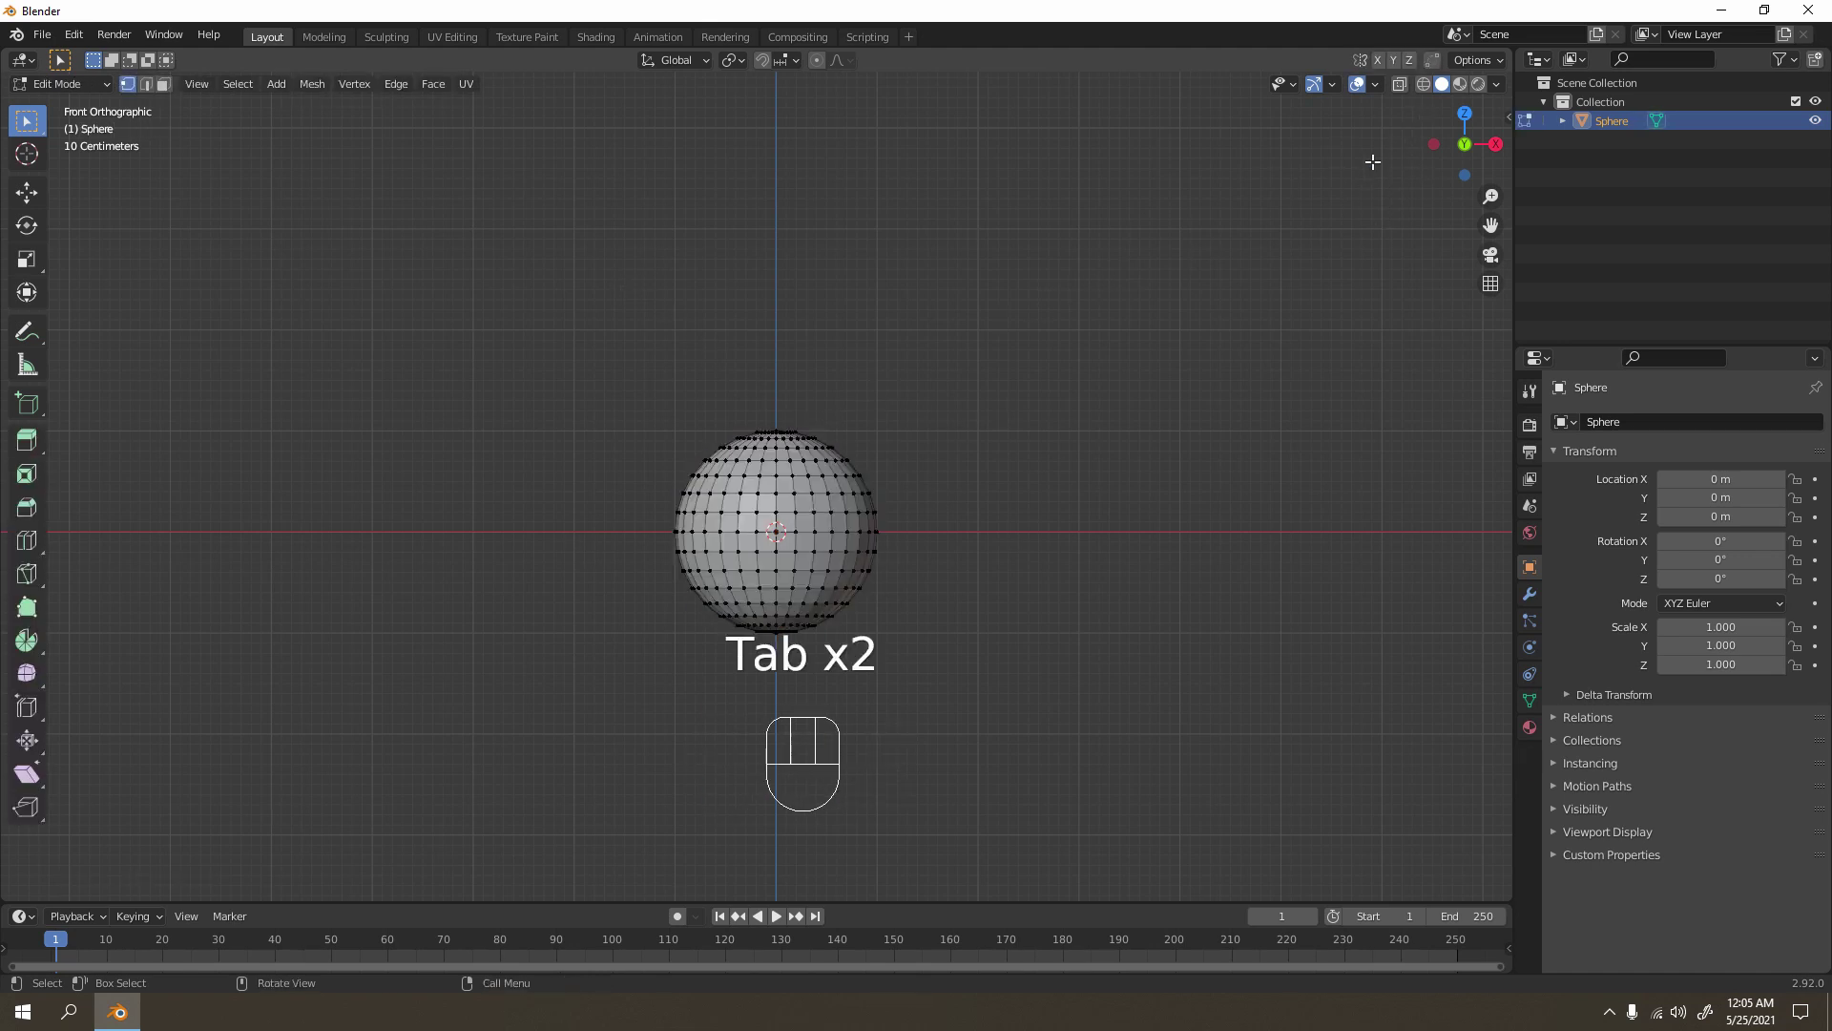
{"action": "left_click", "coordinate": [1423, 84]}
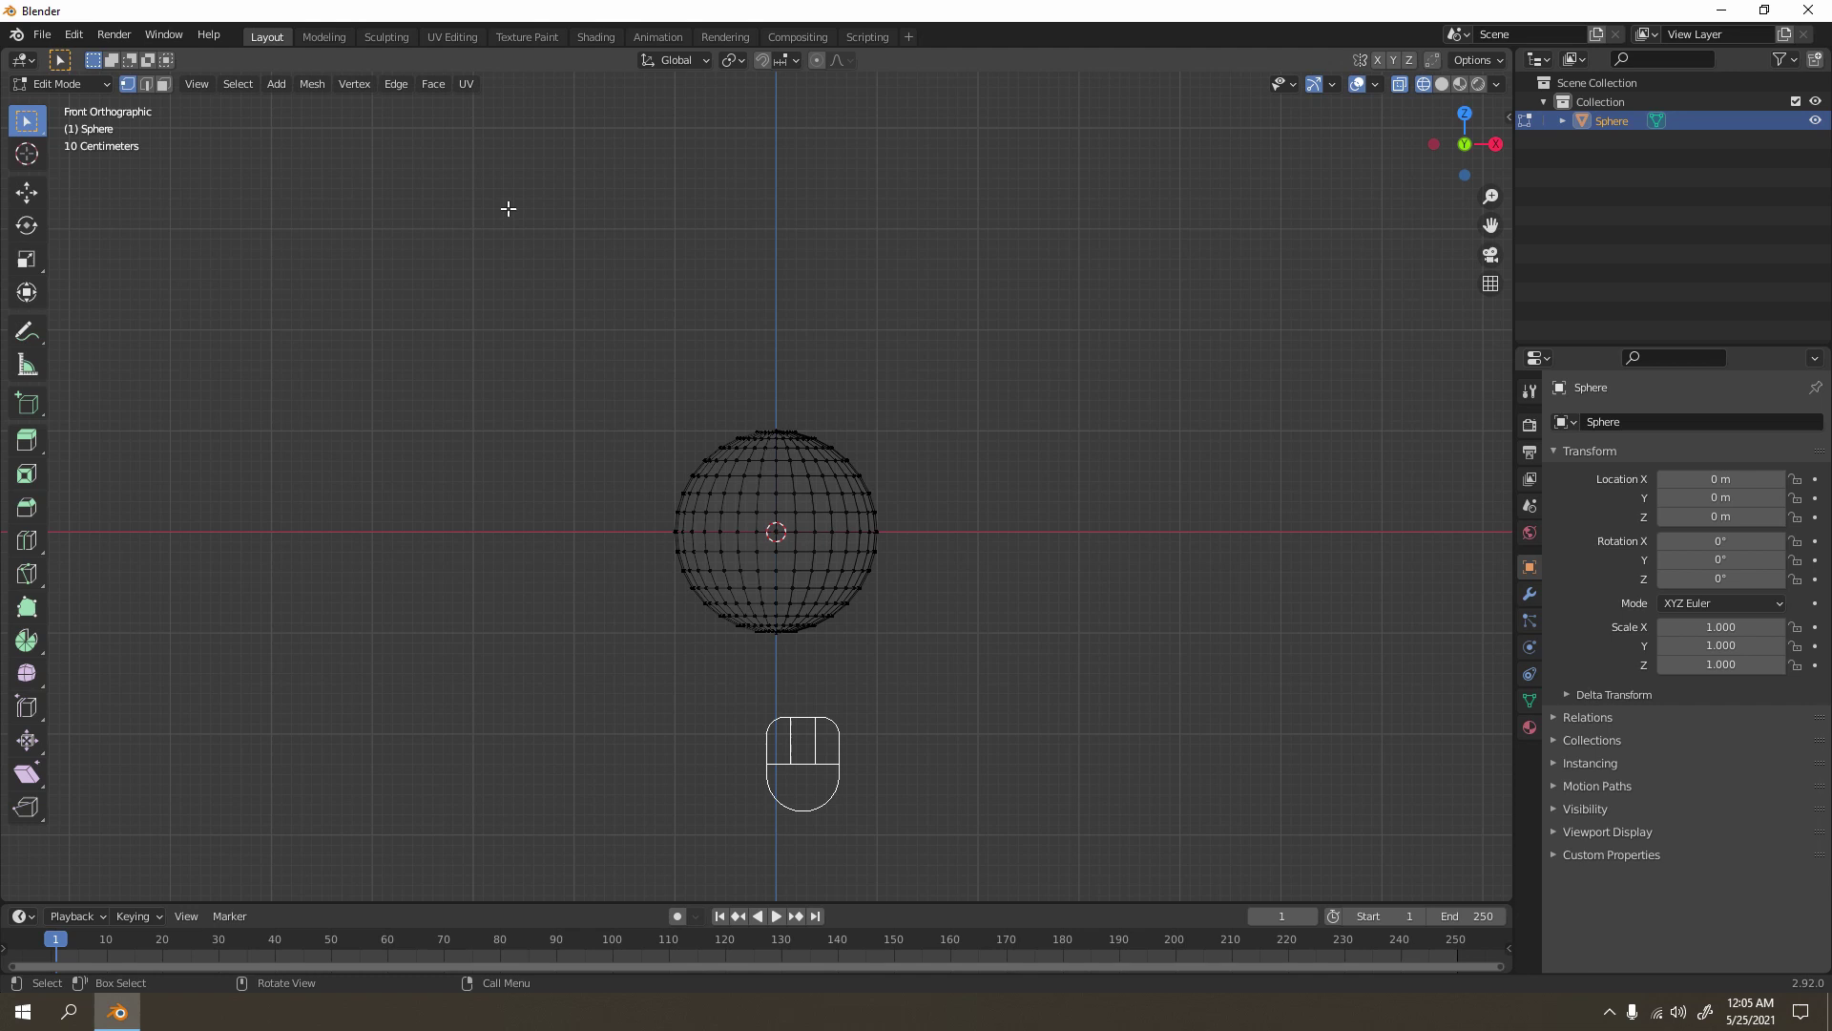
{"action": "left_click_drag", "start_coordinate": [507, 208], "coordinate": [582, 251]}
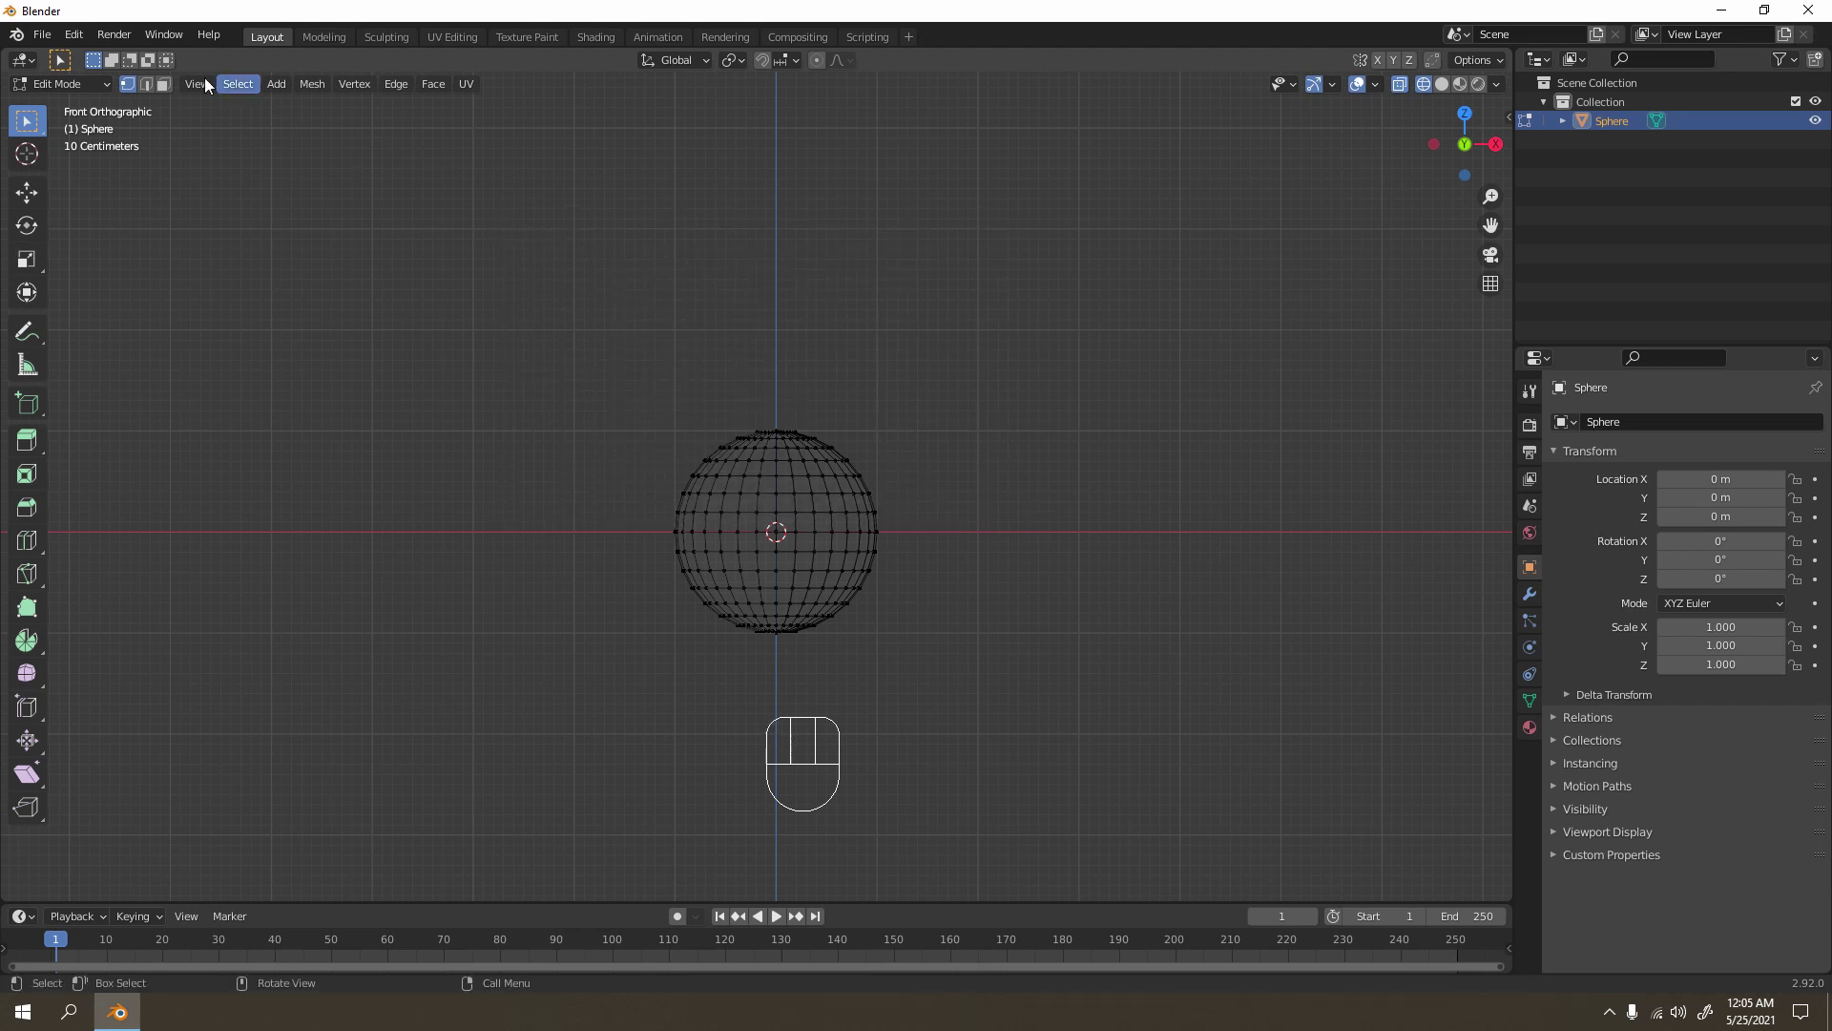
{"action": "left_click", "coordinate": [146, 84]}
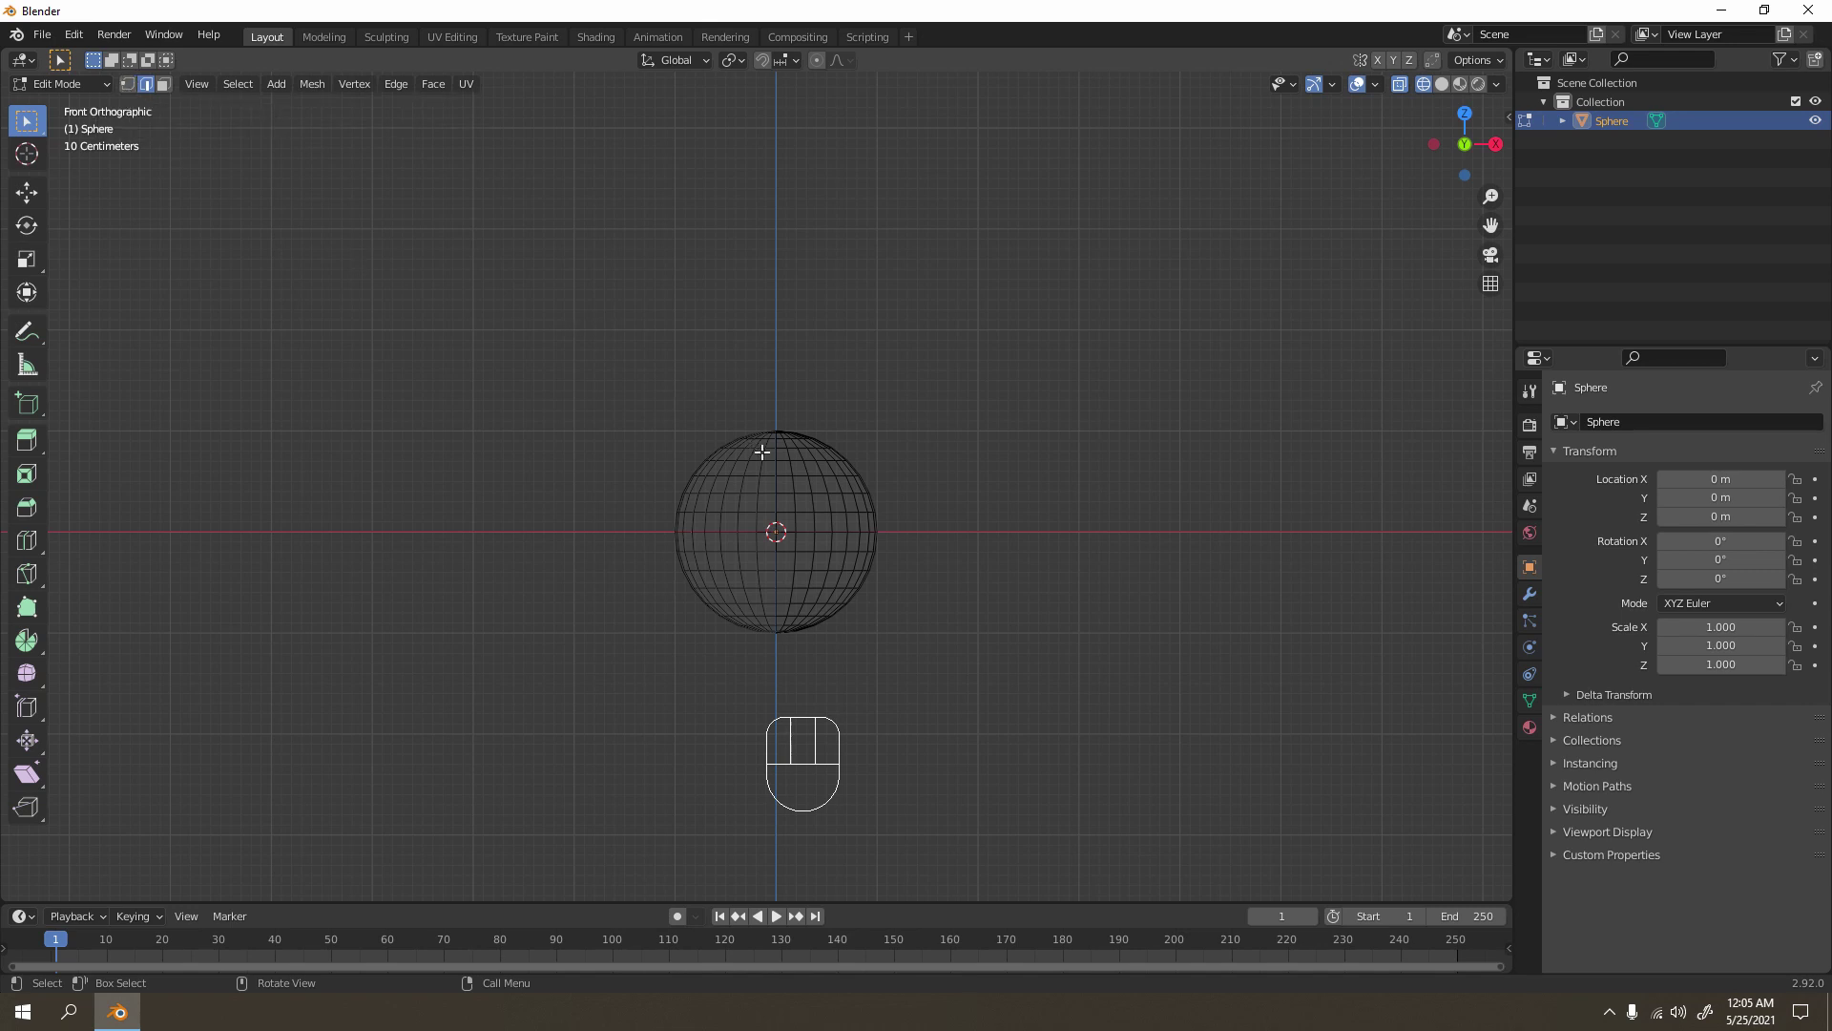
Step: Select all of the sphere's vertices above the equator ring in vertex select mode
{"action": "key", "text": "1"}
{"action": "left_click_drag", "start_coordinate": [559, 316], "coordinate": [944, 528]}
{"action": "left_click_drag", "start_coordinate": [548, 305], "coordinate": [969, 528]}
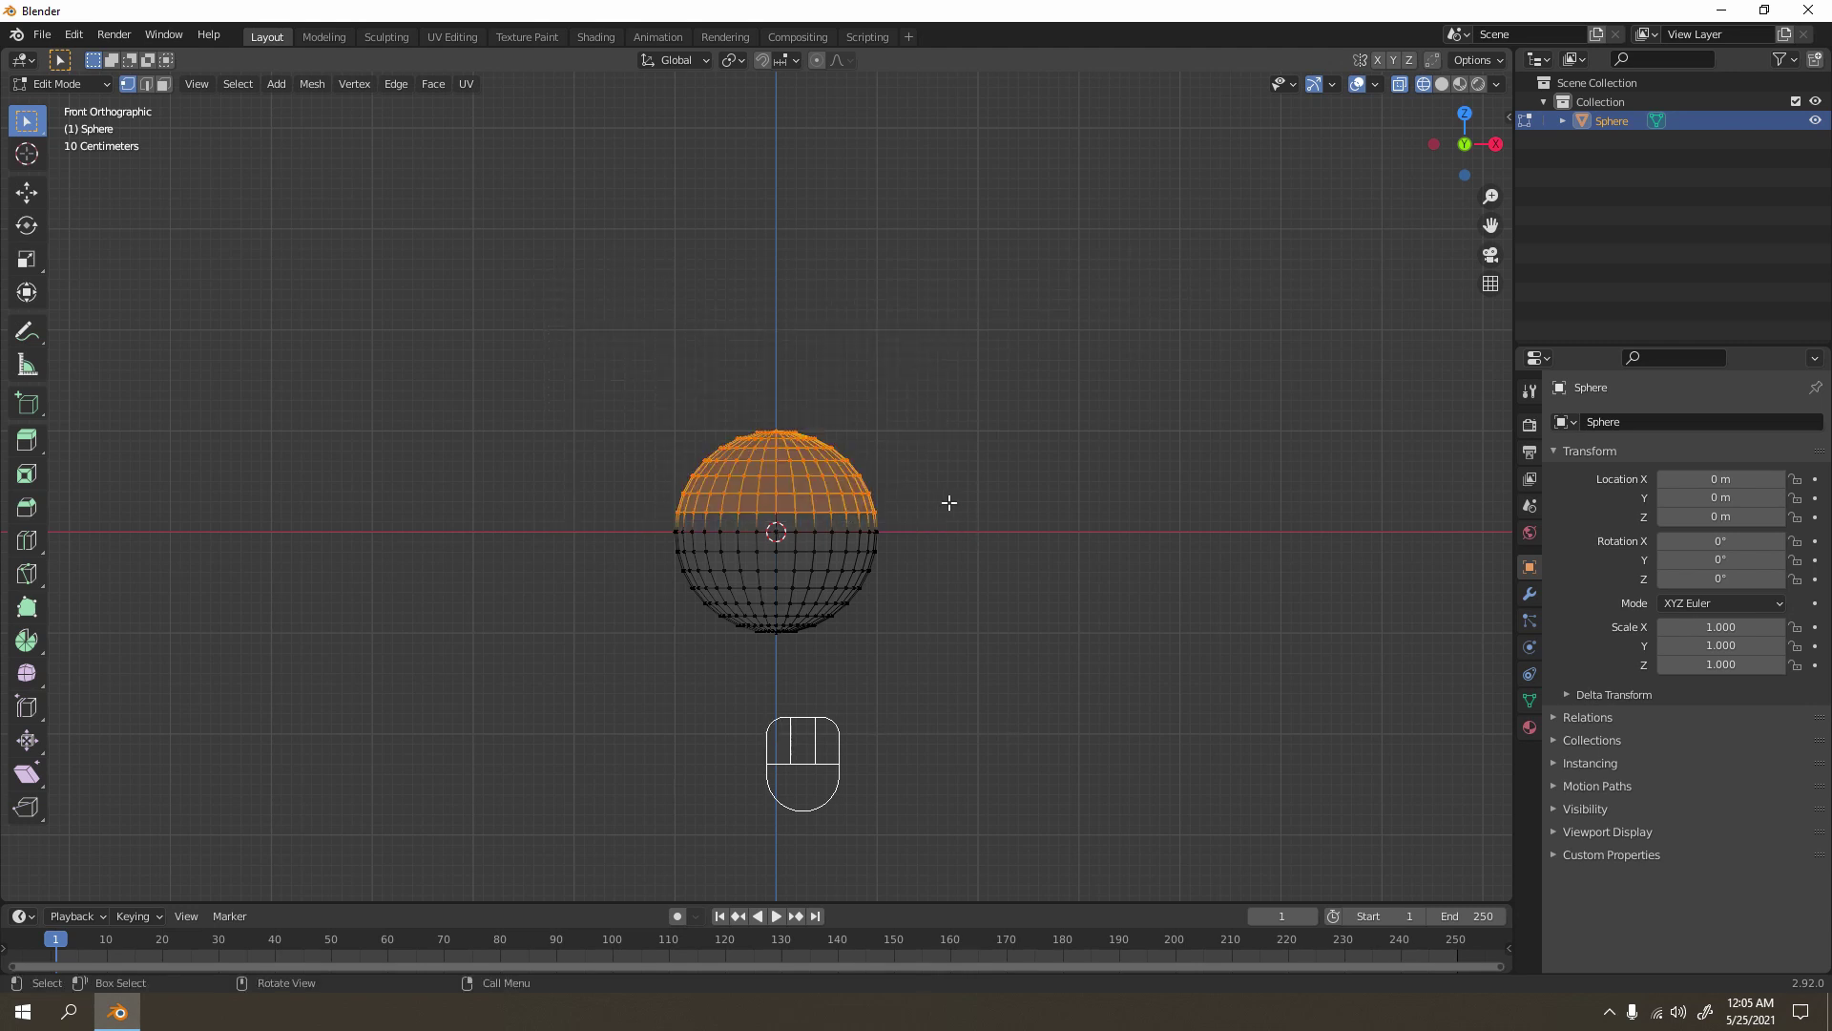
{"action": "scroll", "coordinate": [950, 503], "scroll_direction": "up", "scroll_amount": 2}
{"action": "scroll", "coordinate": [988, 477], "scroll_direction": "down", "scroll_amount": 3}
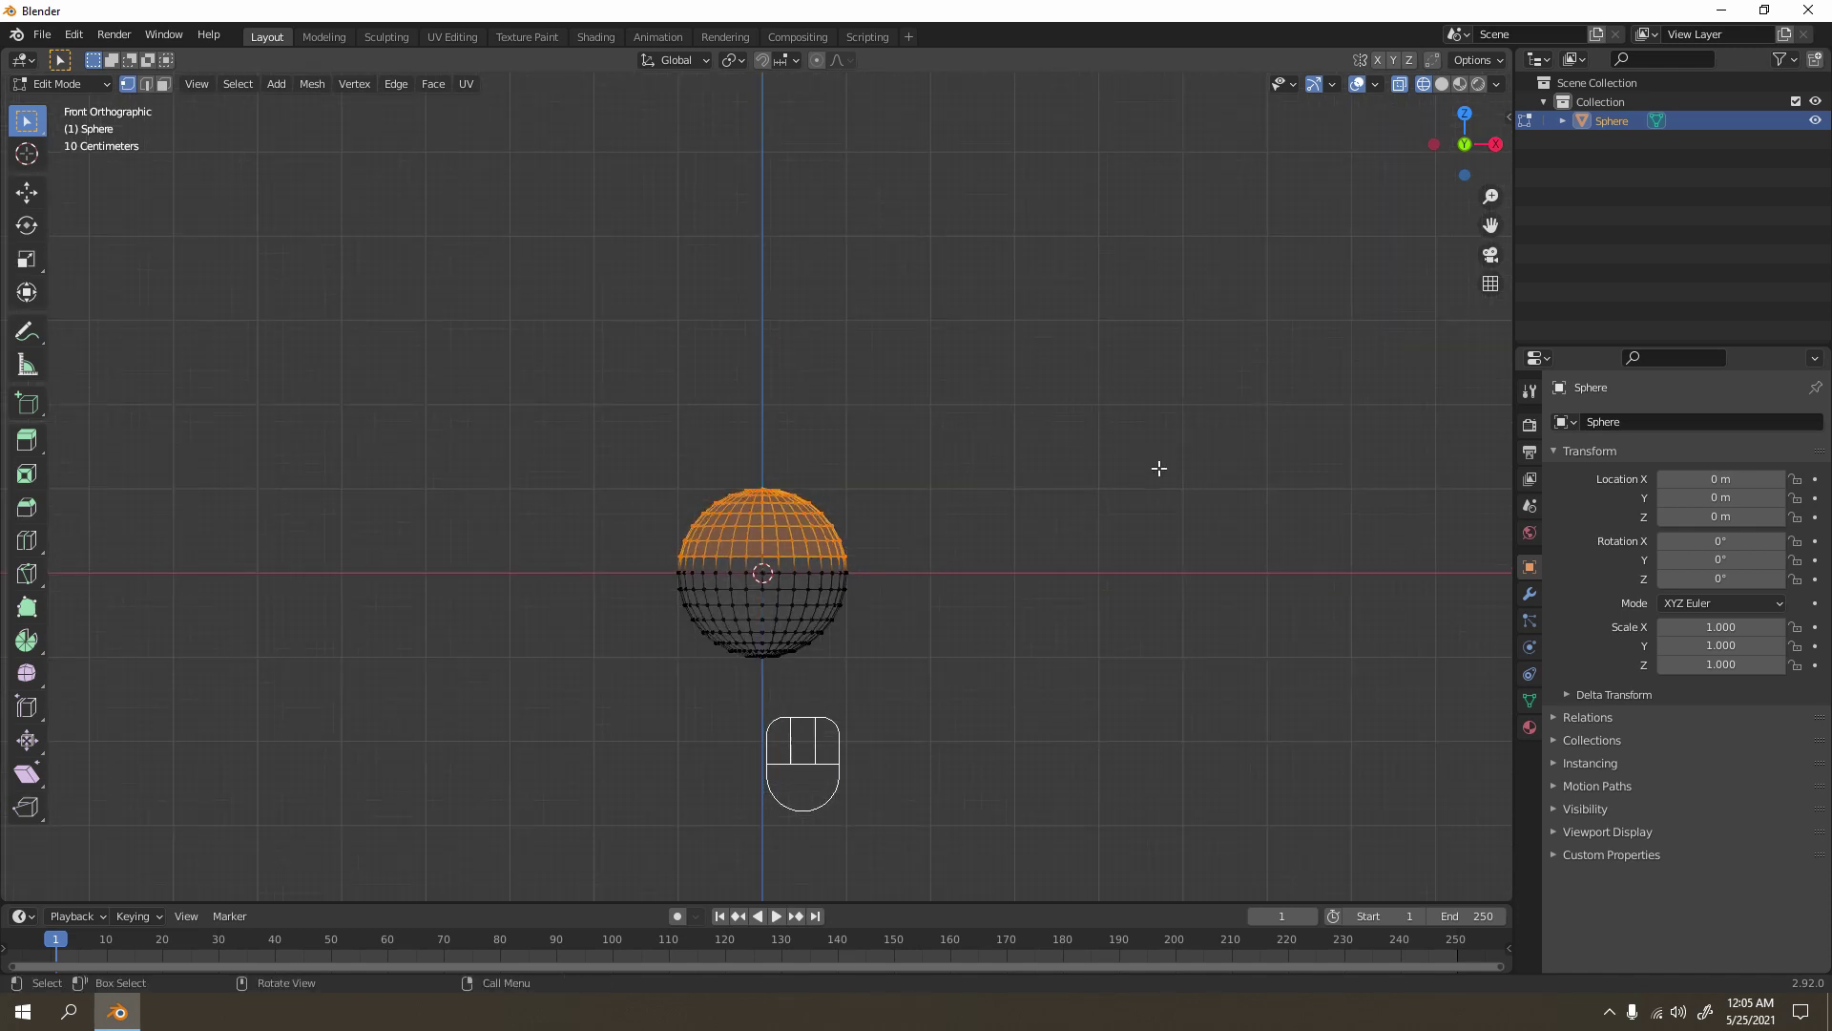
{"action": "key", "text": "g"}
{"action": "key", "text": "z"}
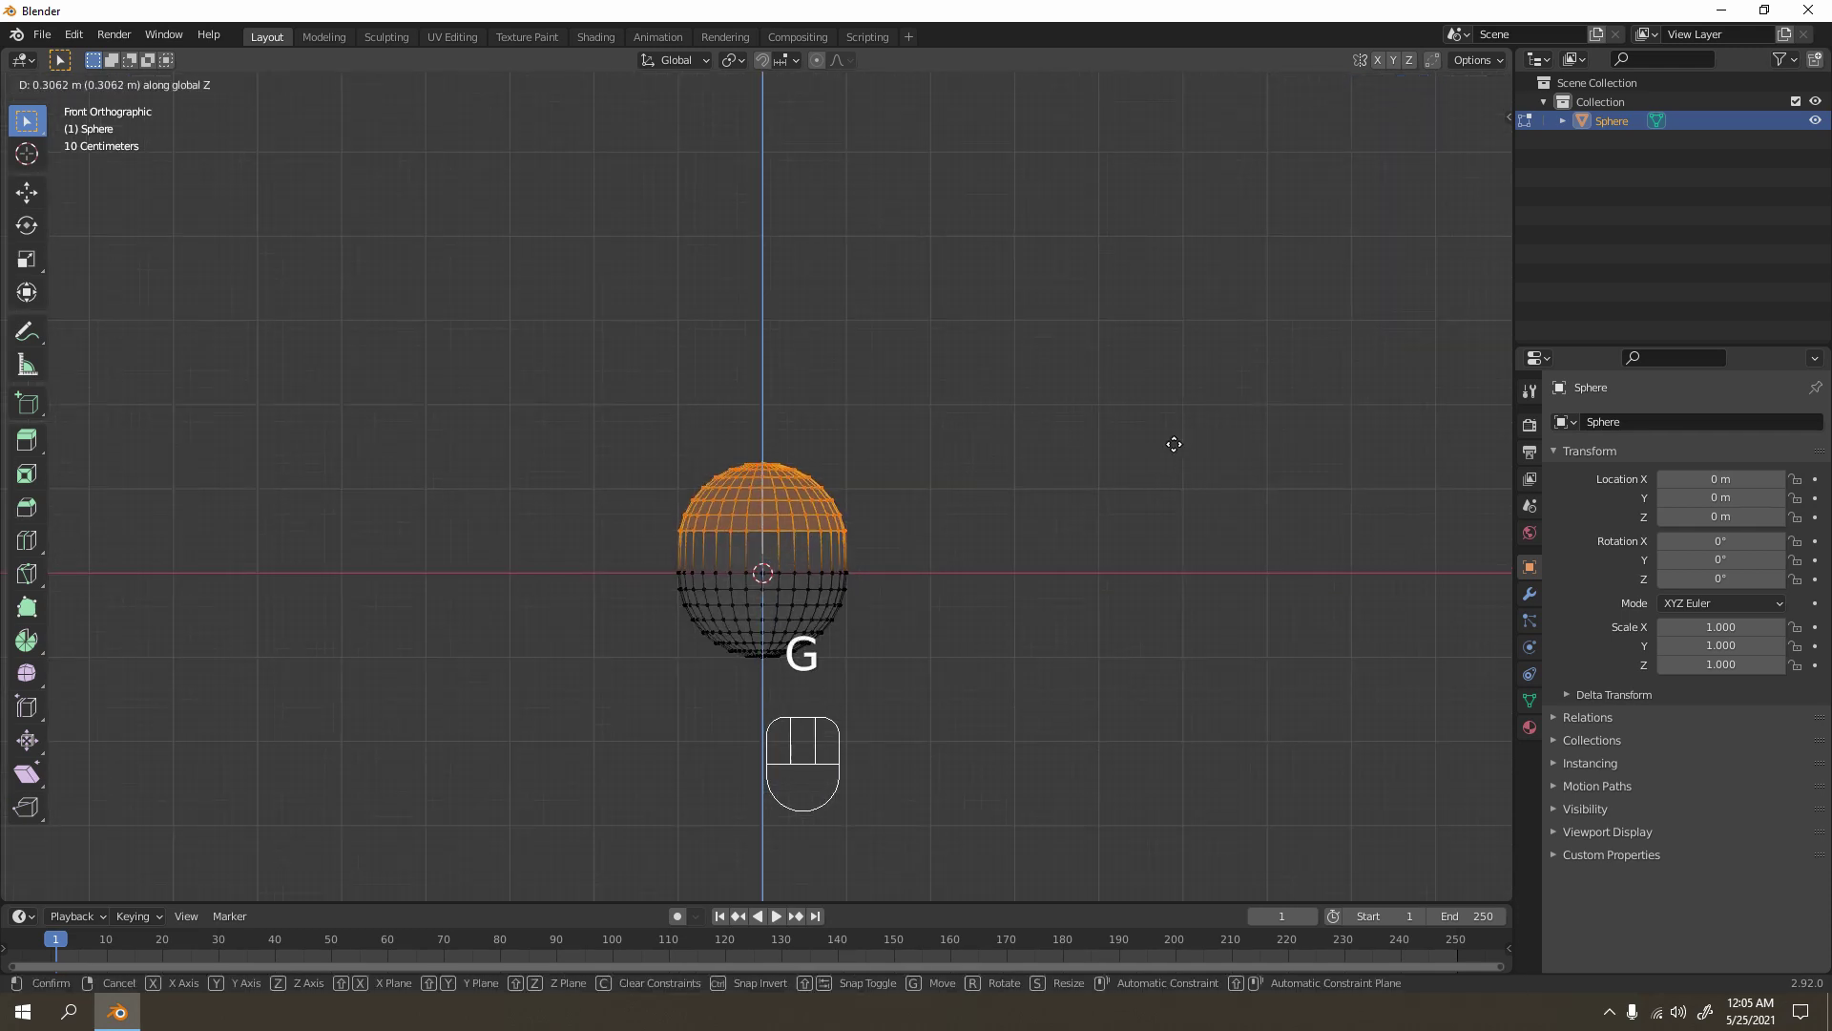
{"action": "right_click", "coordinate": [1174, 445]}
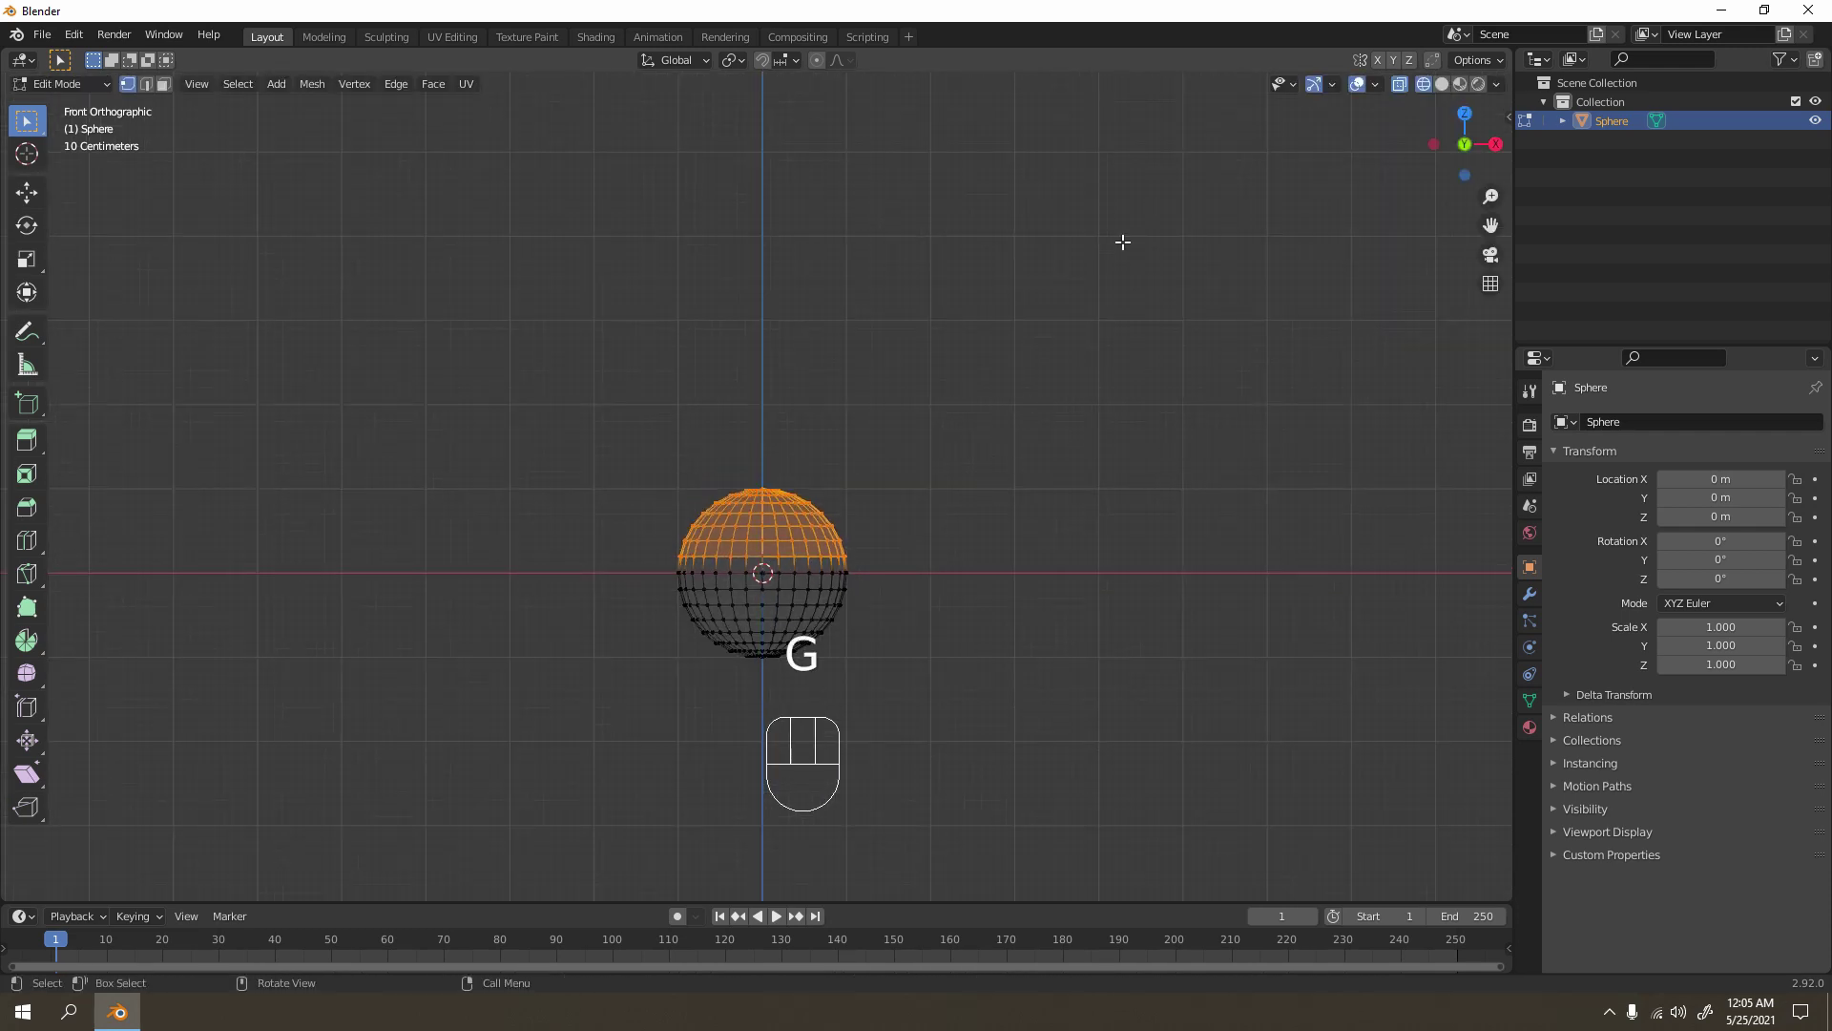
Step: Turn on snapping, raise the selected upper half of the sphere 1.8 m along Z, and deselect it
{"action": "left_click", "coordinate": [762, 60]}
{"action": "key", "text": "g"}
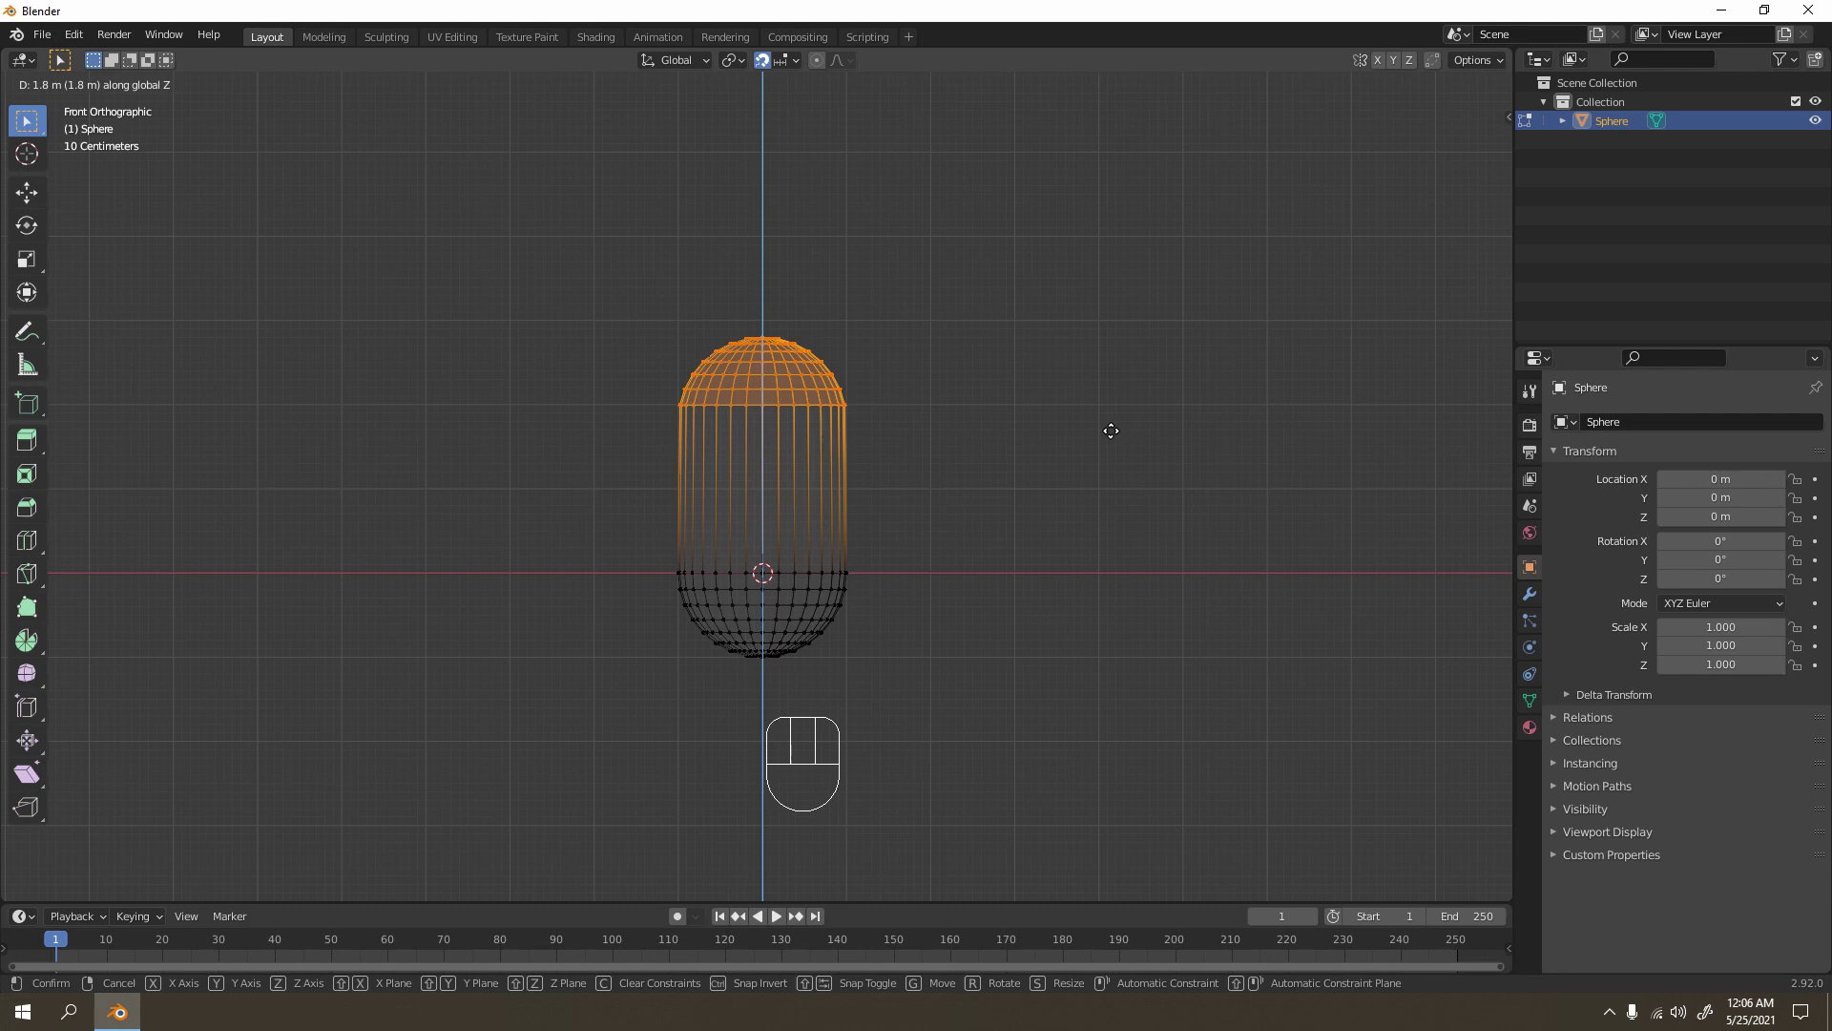
{"action": "left_click", "coordinate": [1110, 431]}
{"action": "left_click", "coordinate": [1040, 304]}
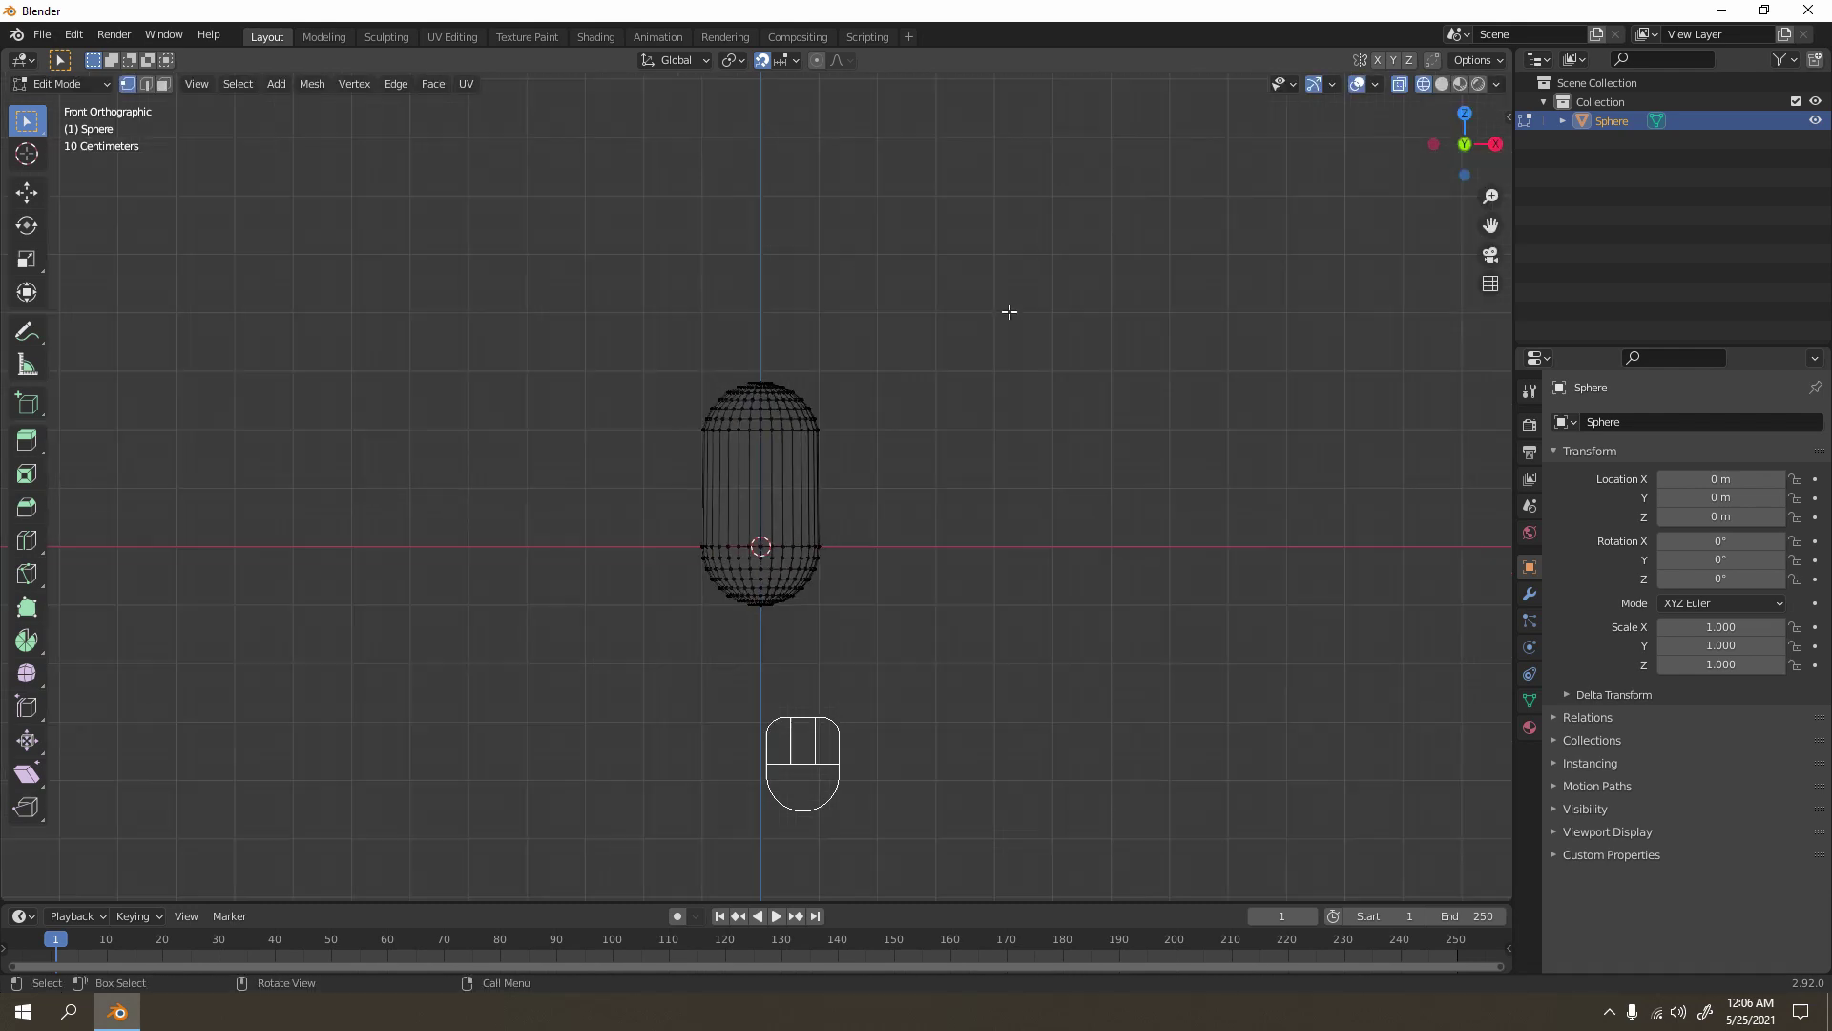
Step: Examine the stretched capsule shape from several angles in solid shading and Object Mode
{"action": "middle_click_drag", "start_coordinate": [1006, 311], "coordinate": [936, 352]}
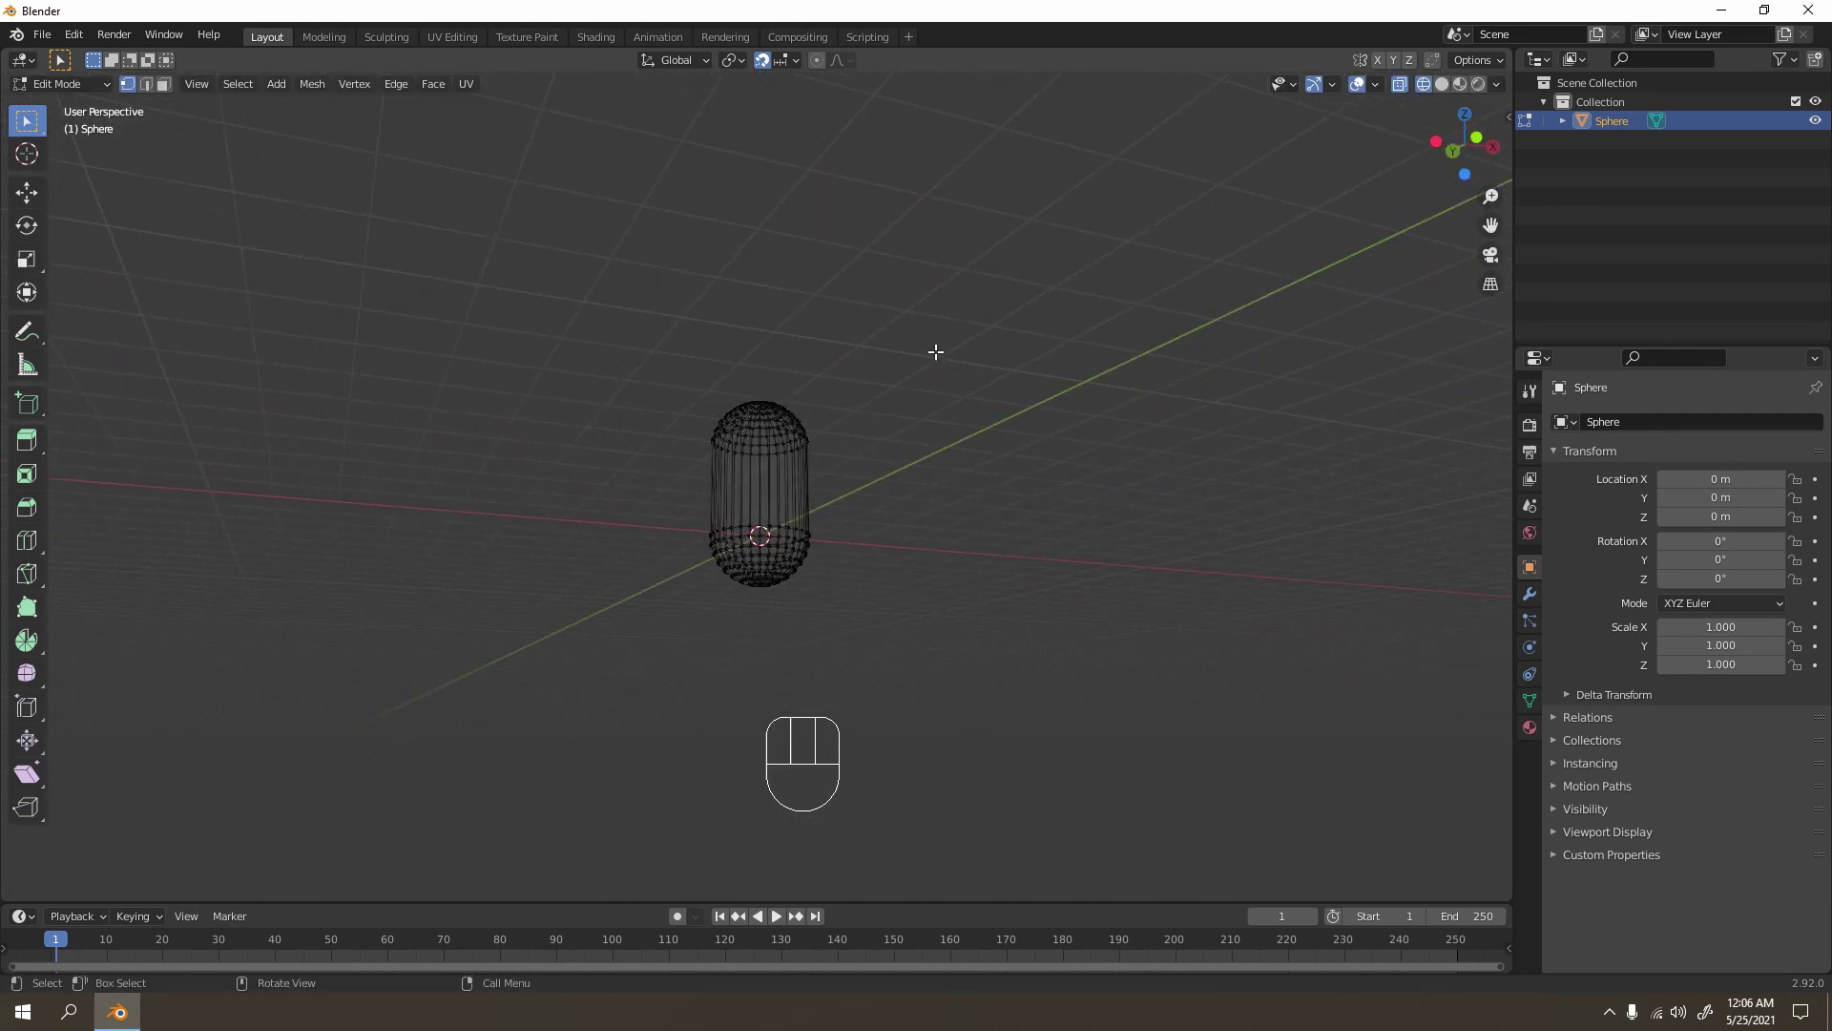
{"action": "key", "text": "KP_1"}
{"action": "scroll", "coordinate": [1005, 305], "scroll_direction": "up", "scroll_amount": 3}
{"action": "key", "text": "Tab"}
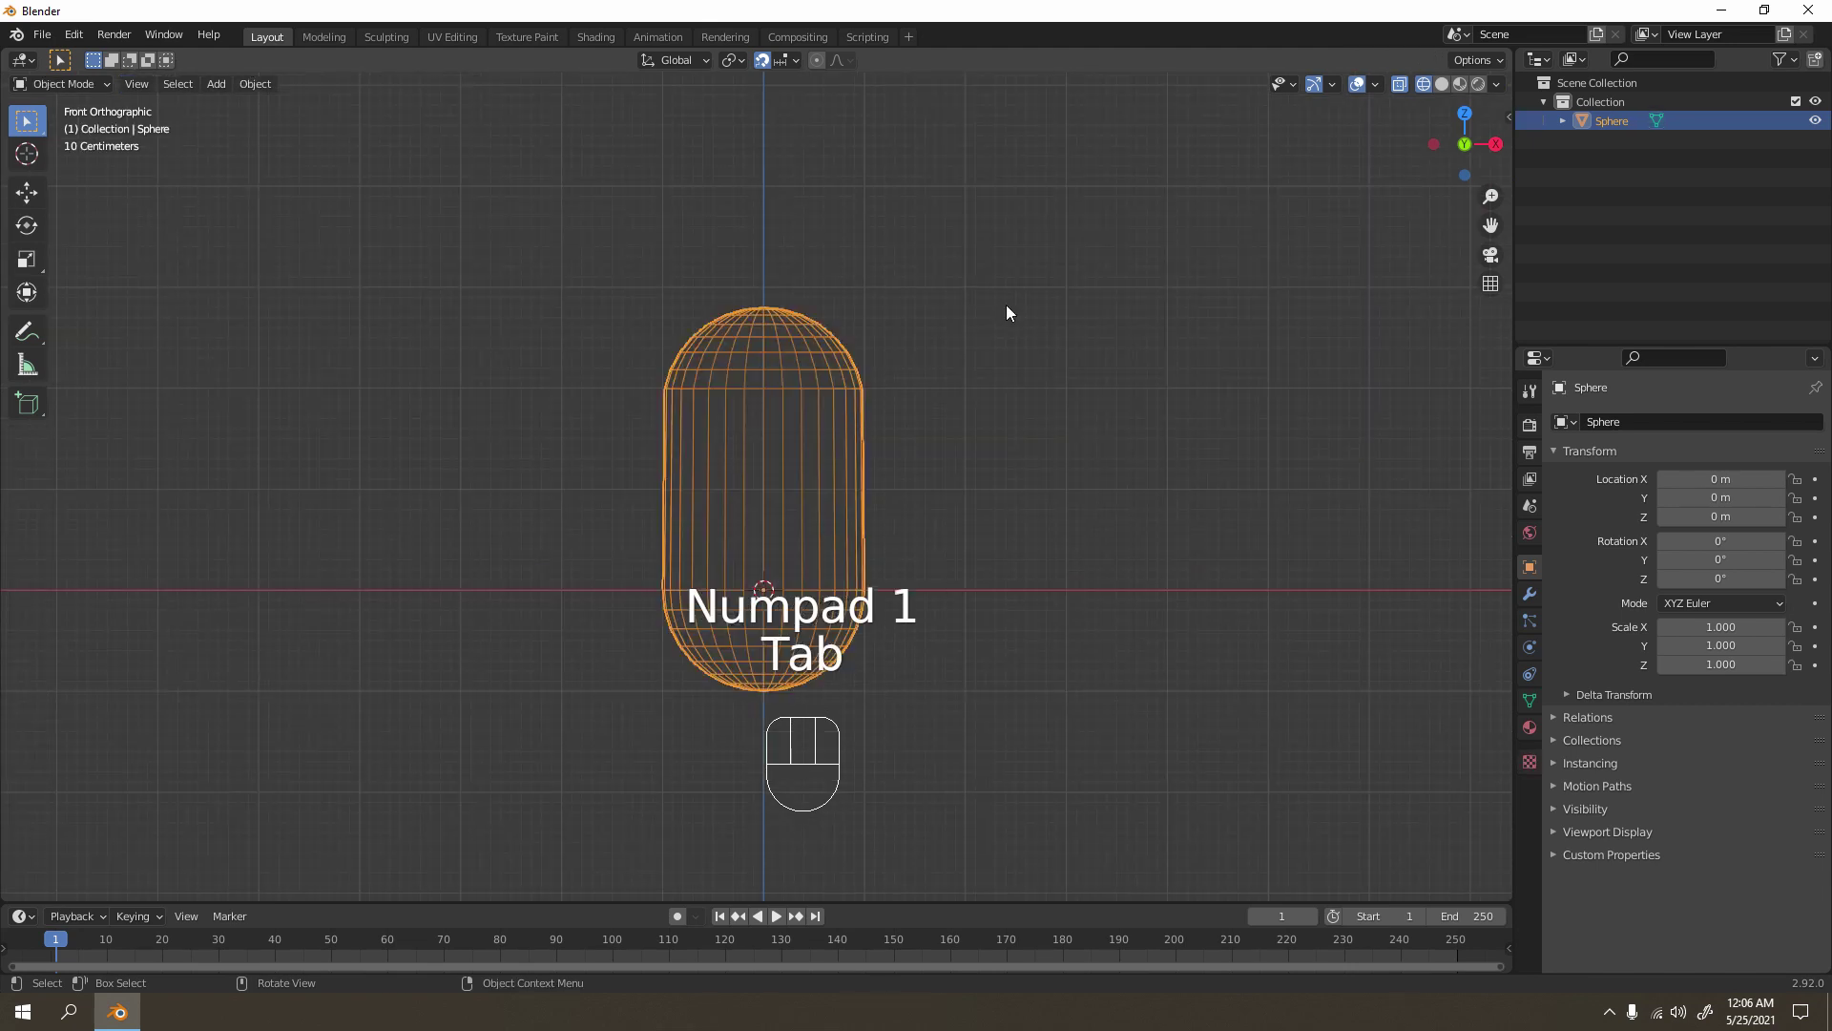
{"action": "key", "text": "Tab"}
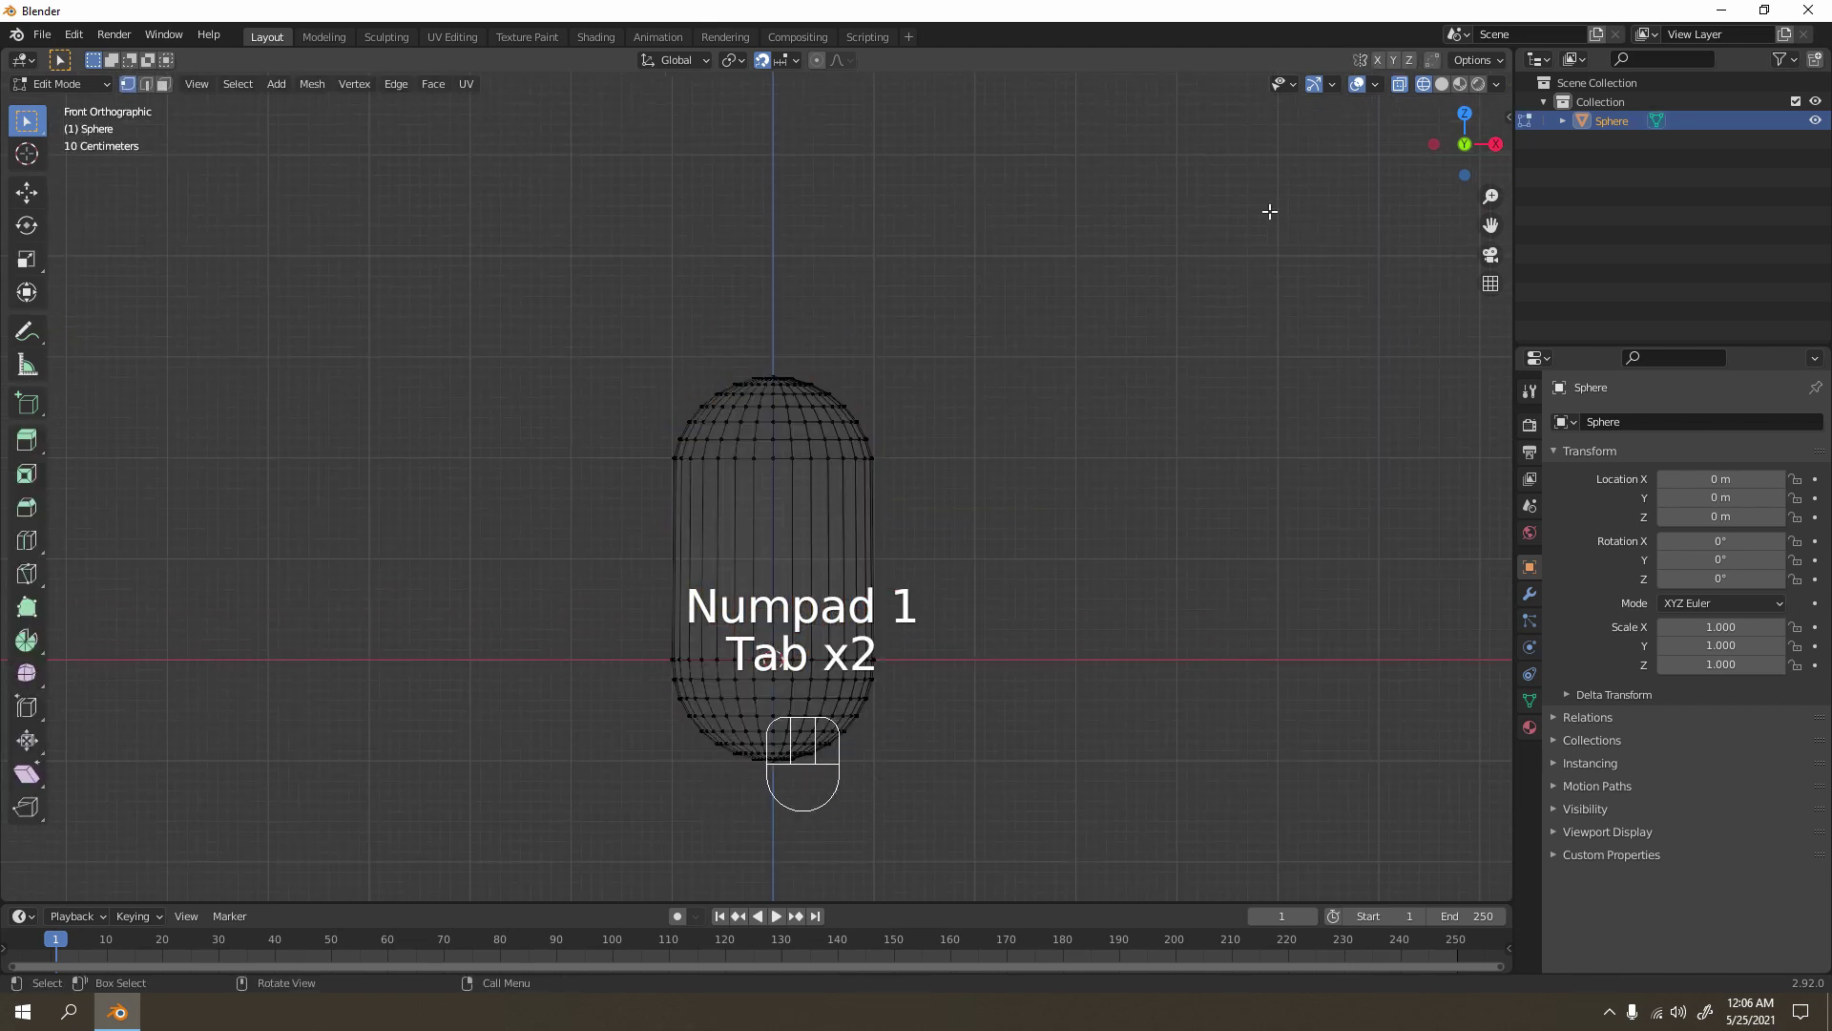
{"action": "left_click", "coordinate": [1441, 84]}
{"action": "middle_click_drag", "start_coordinate": [1014, 379], "coordinate": [802, 555]}
{"action": "key", "text": "Tab"}
{"action": "middle_click_drag", "start_coordinate": [973, 480], "coordinate": [769, 571]}
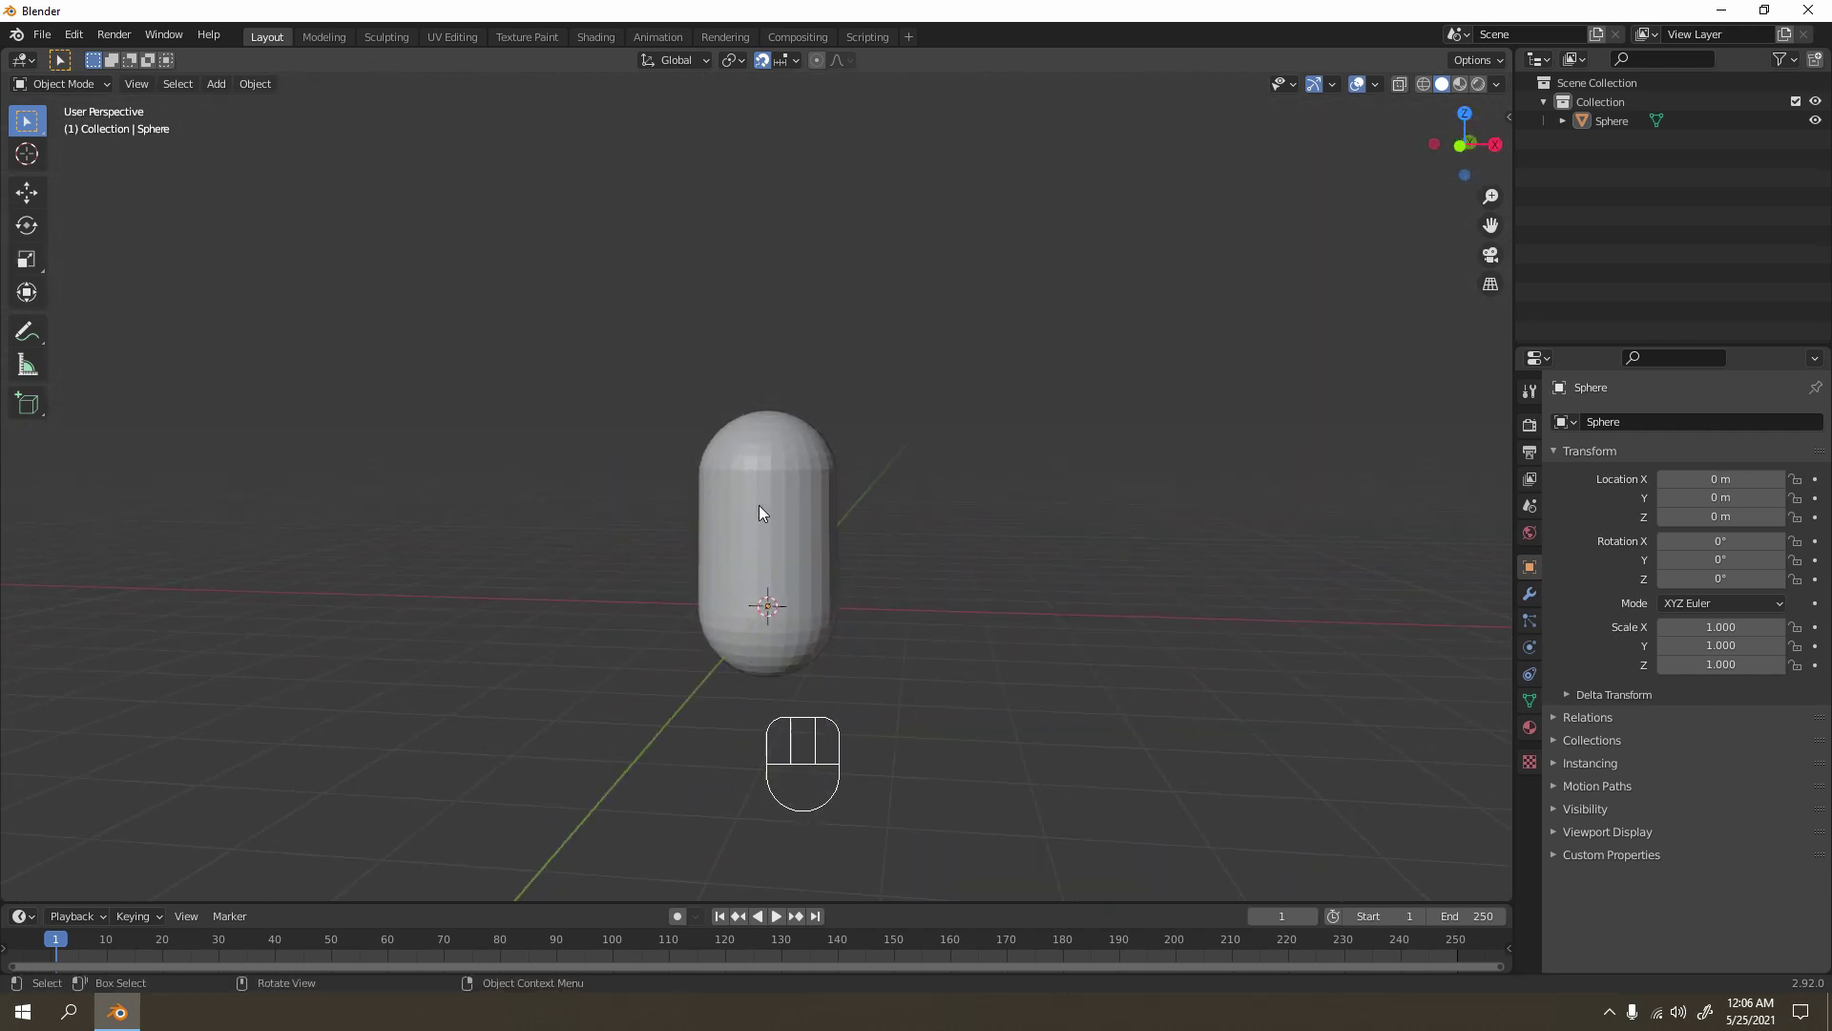
{"action": "key", "text": "KP_1"}
{"action": "scroll", "coordinate": [864, 428], "scroll_direction": "up", "scroll_amount": 3}
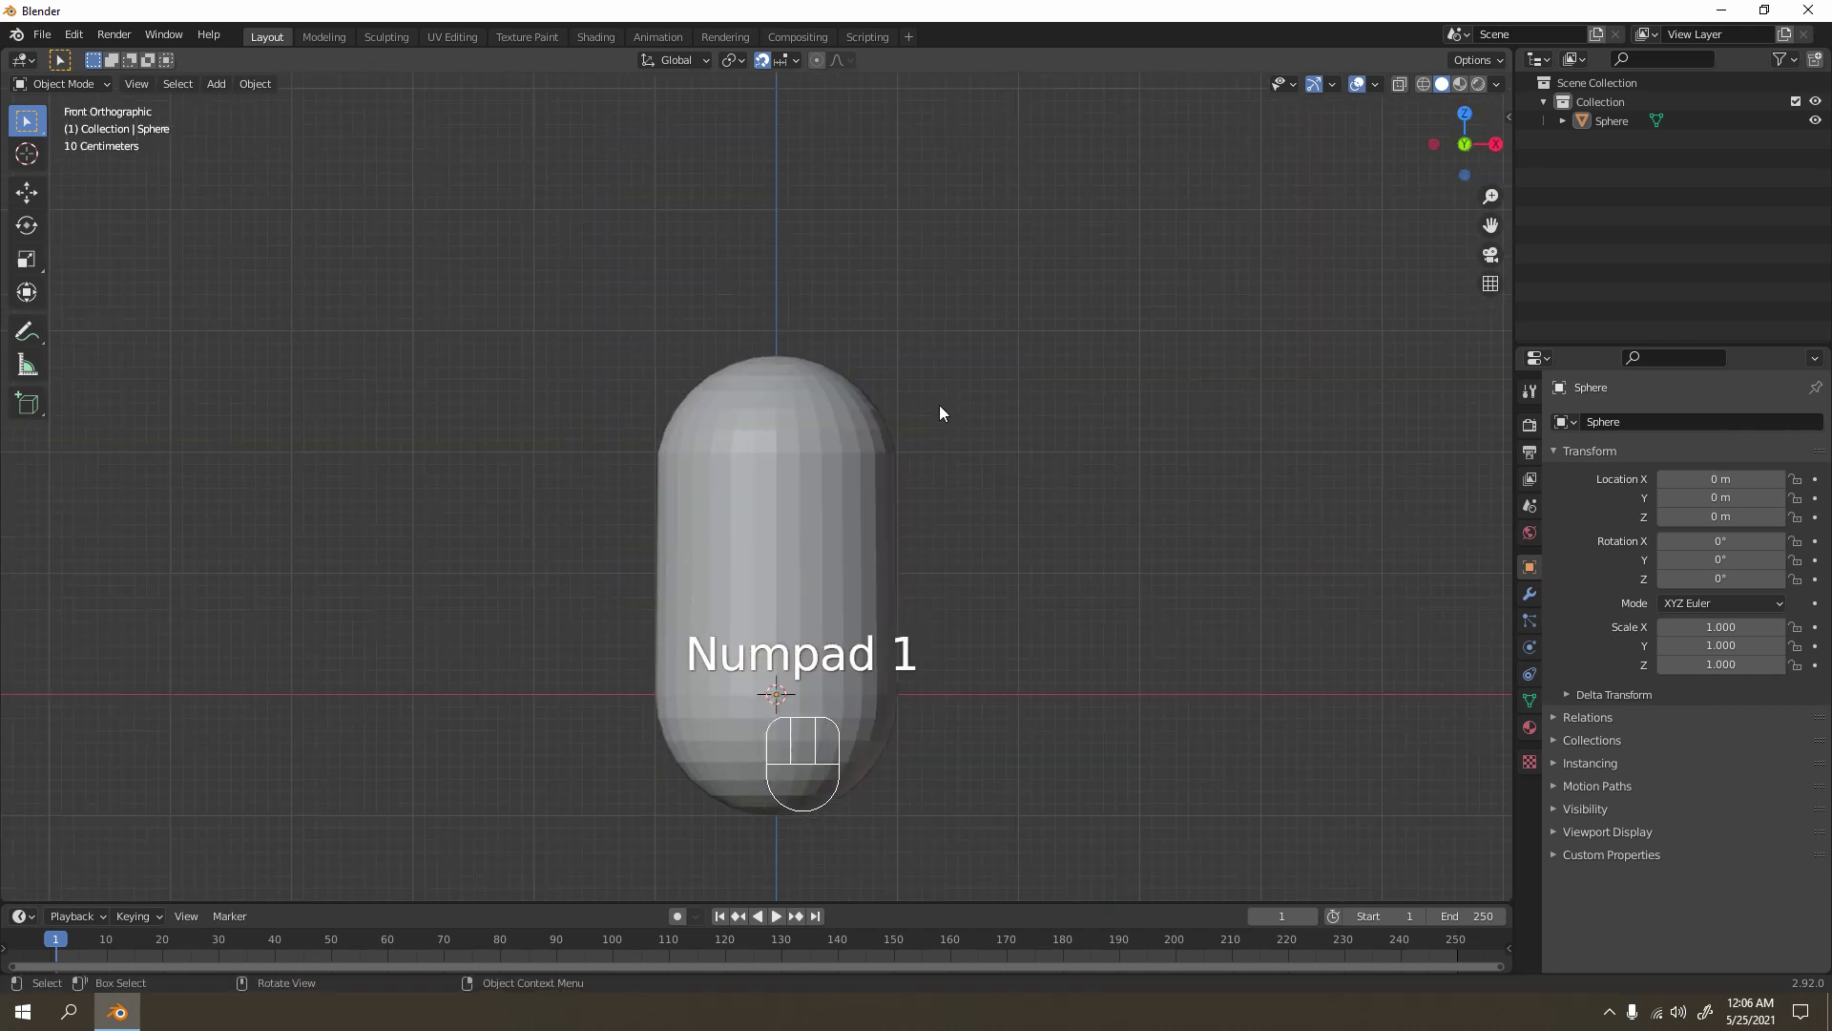
Step: In wireframe Edit Mode, delete the vertices of the capsule's upper dome, keeping the ring where the straight wall ends
{"action": "key", "text": "Tab"}
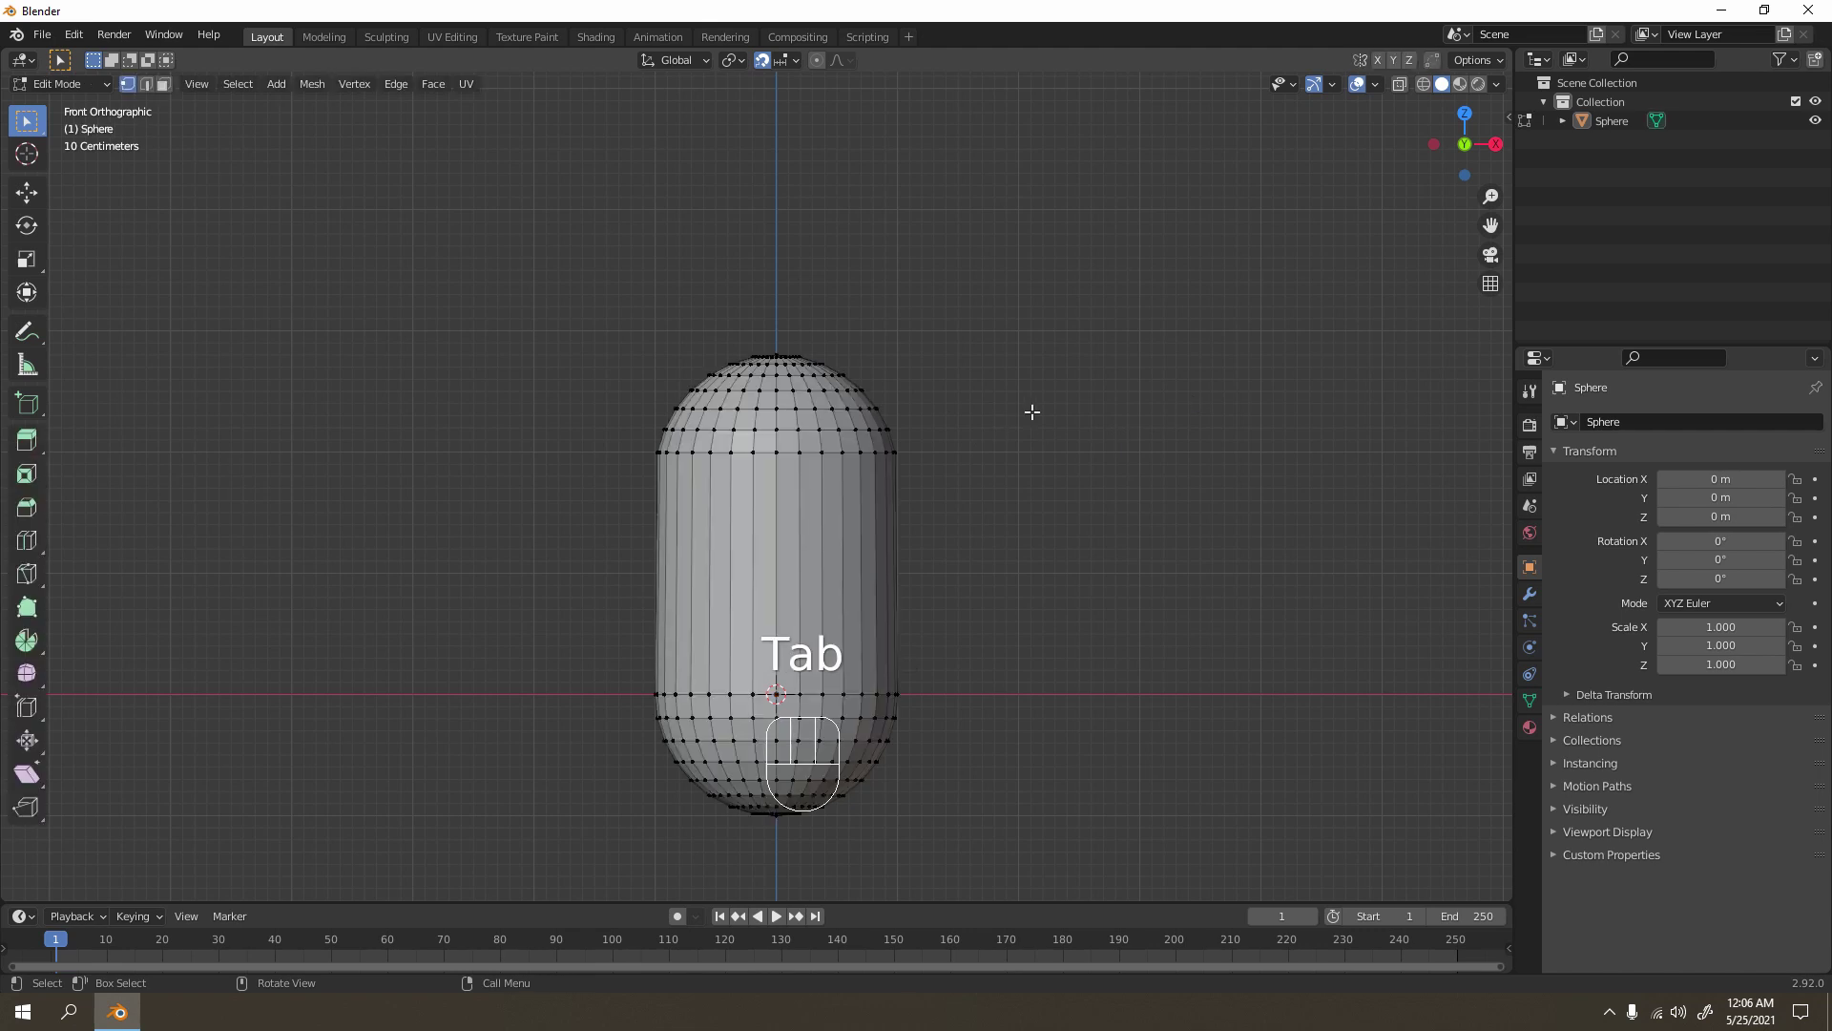
{"action": "left_click", "coordinate": [1423, 84]}
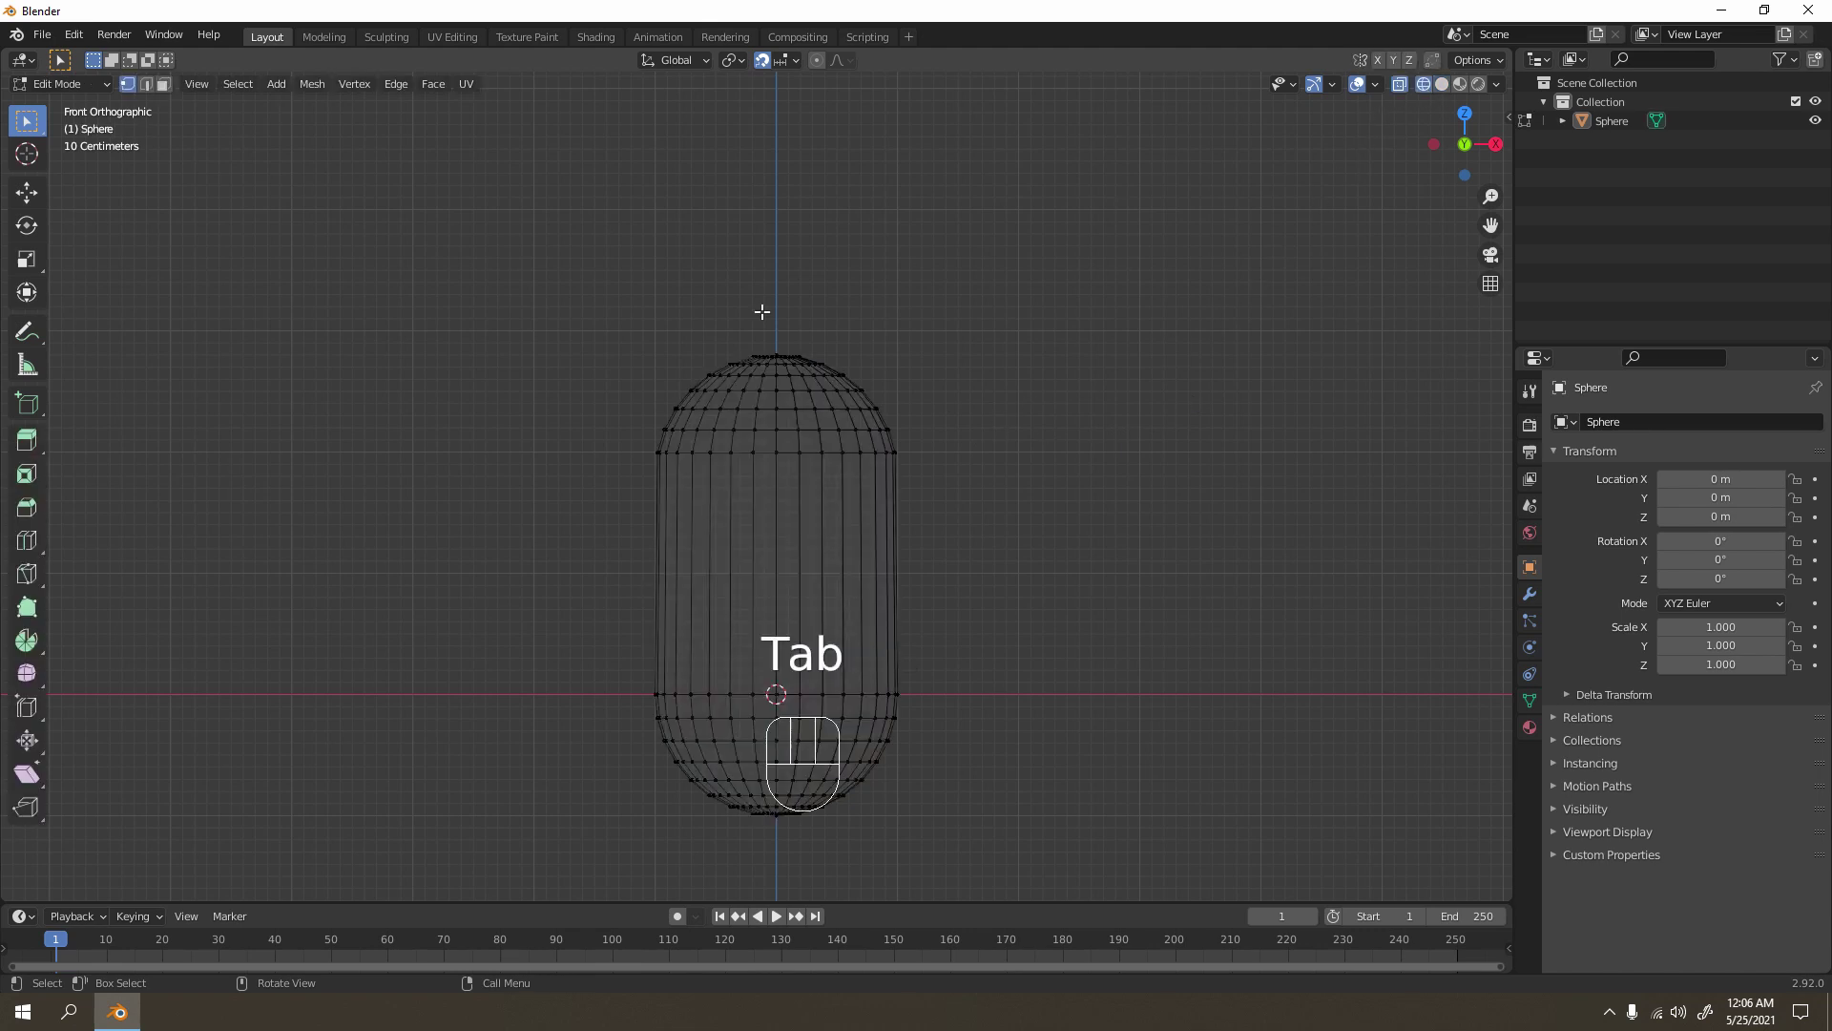
{"action": "left_click_drag", "start_coordinate": [411, 196], "coordinate": [1119, 478]}
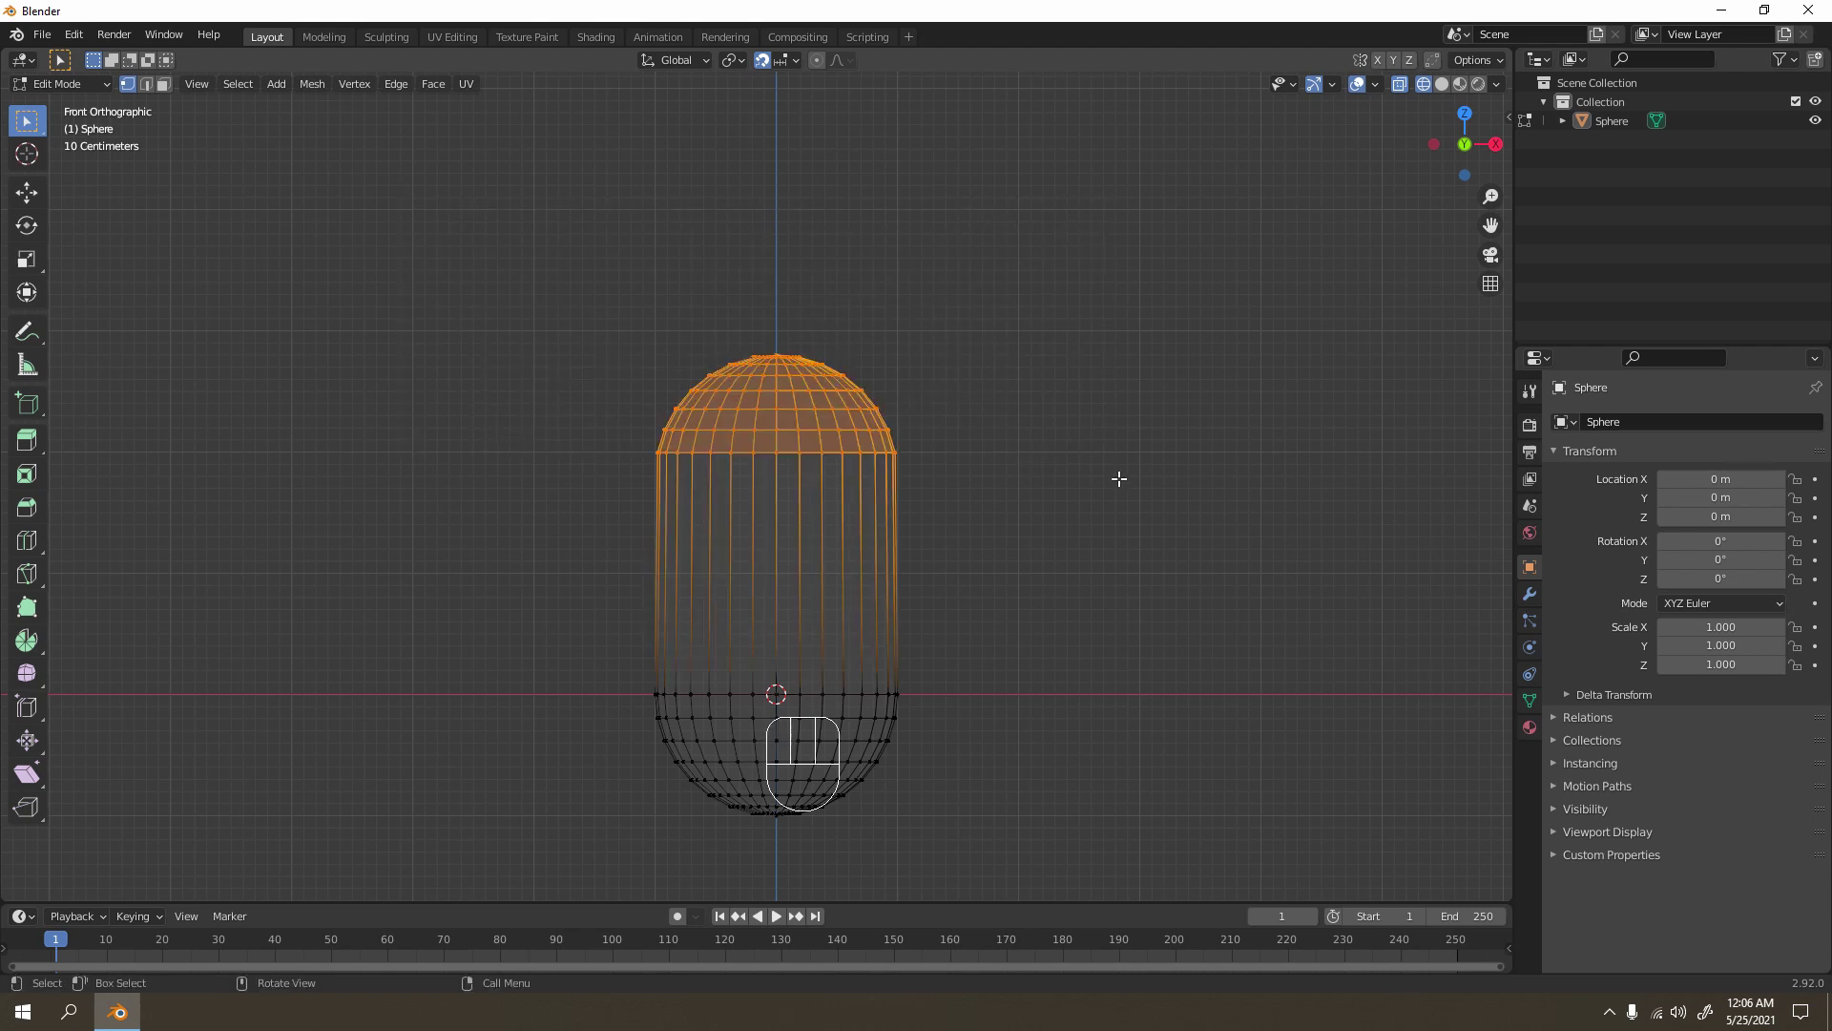
{"action": "left_click_drag", "start_coordinate": [578, 242], "coordinate": [1036, 447]}
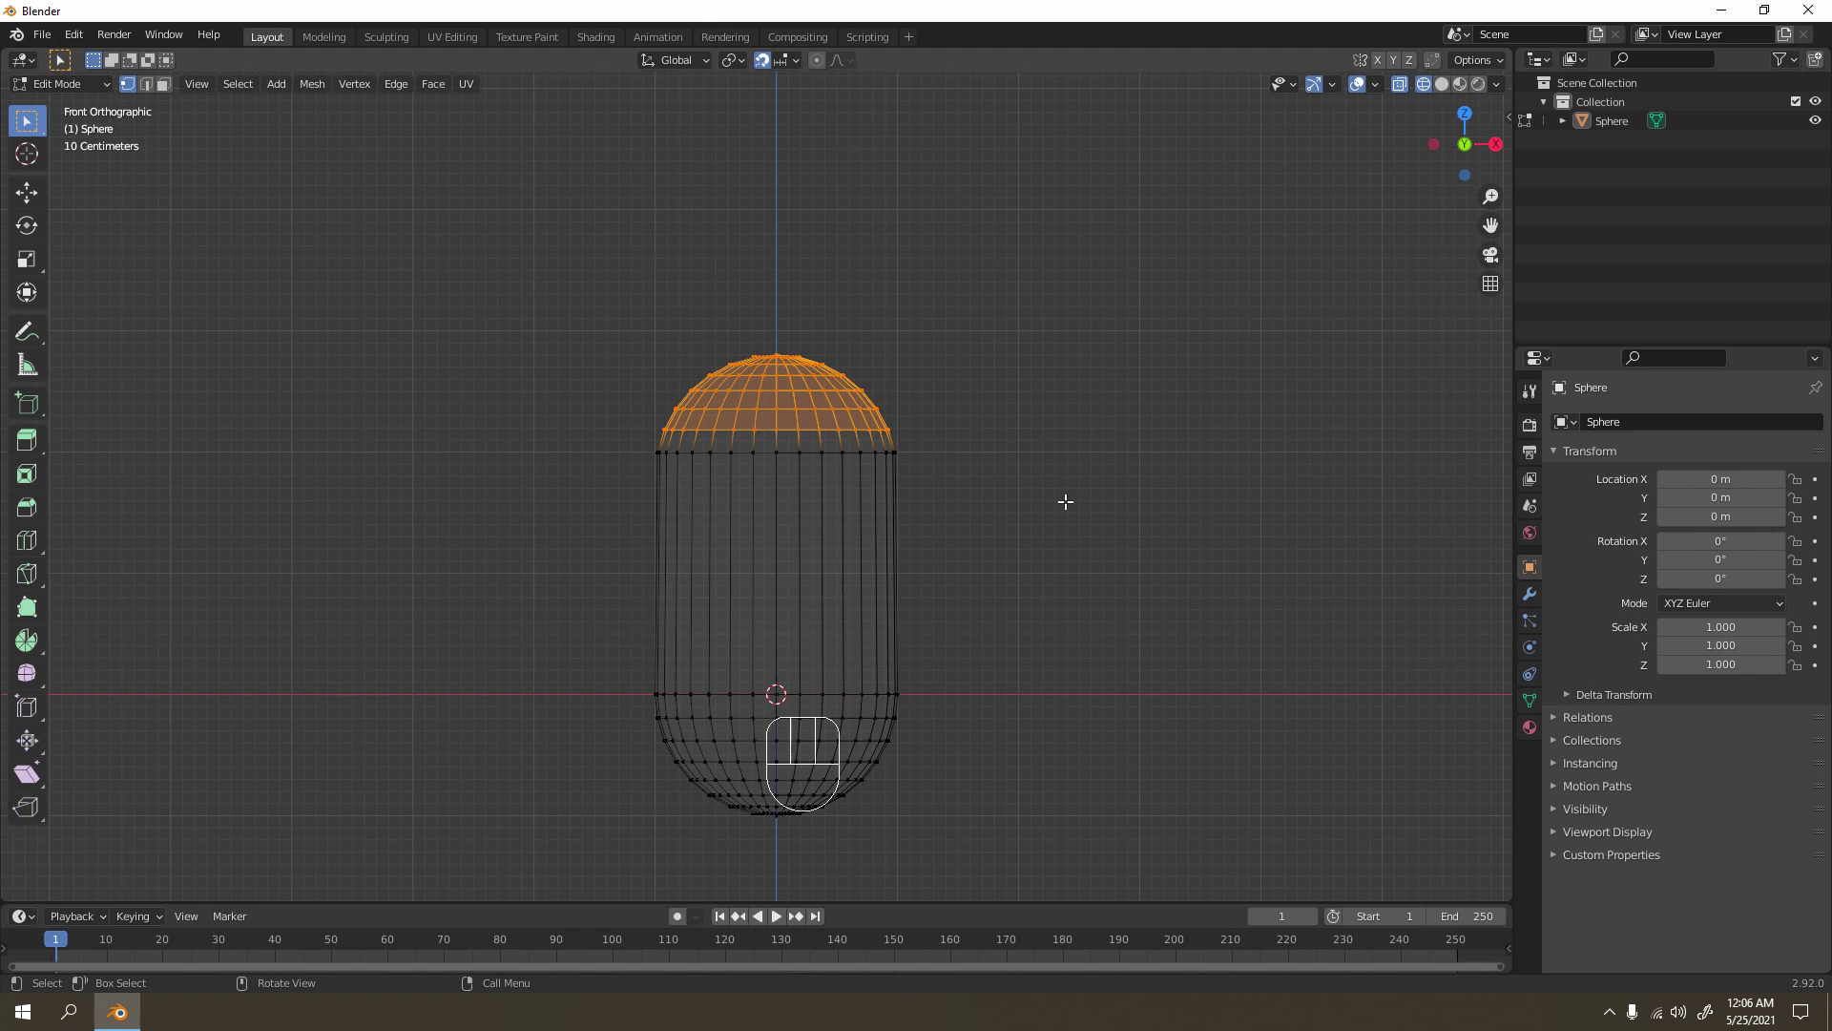
{"action": "key", "text": "x"}
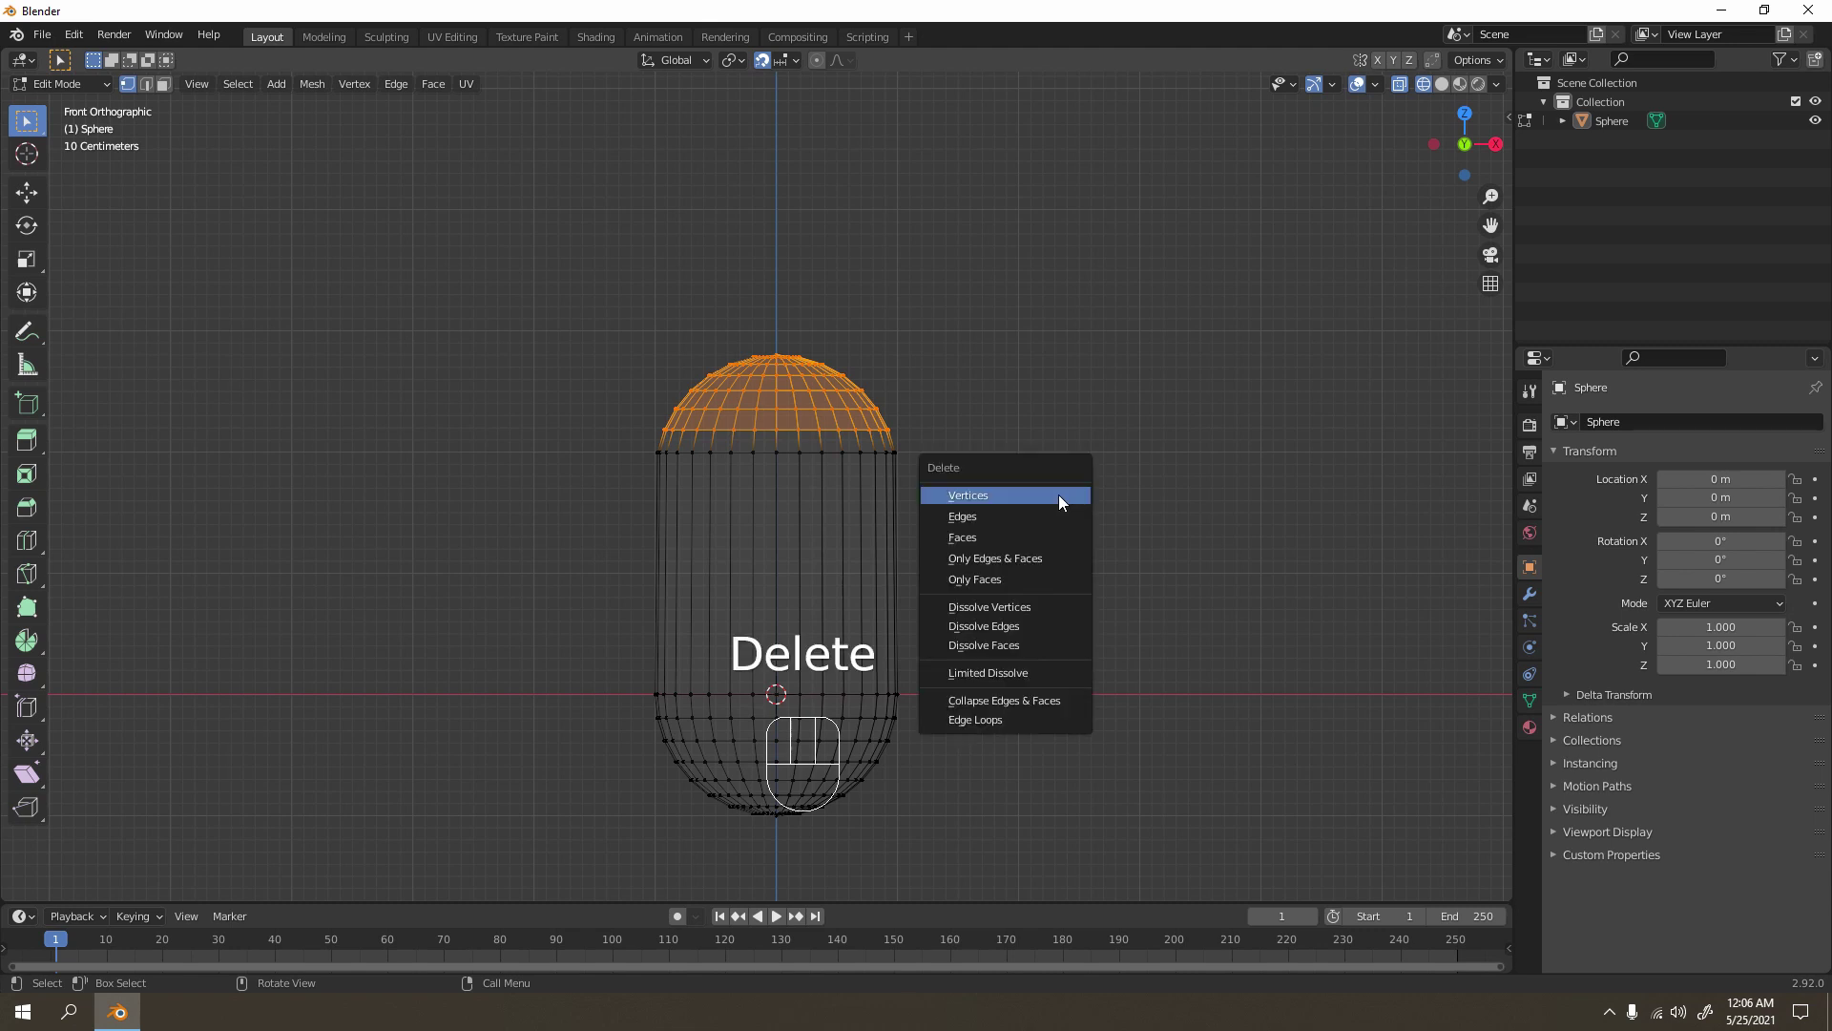
{"action": "left_click", "coordinate": [1057, 494]}
Step: In solid shading, select the pole vertex at the centre of the rounded bottom and delete it
{"action": "middle_click_drag", "start_coordinate": [1013, 312], "coordinate": [811, 360]}
{"action": "key", "text": "KP_1"}
{"action": "scroll", "coordinate": [791, 610], "scroll_direction": "up", "scroll_amount": 5}
{"action": "scroll", "coordinate": [775, 396], "scroll_direction": "down", "scroll_amount": 2}
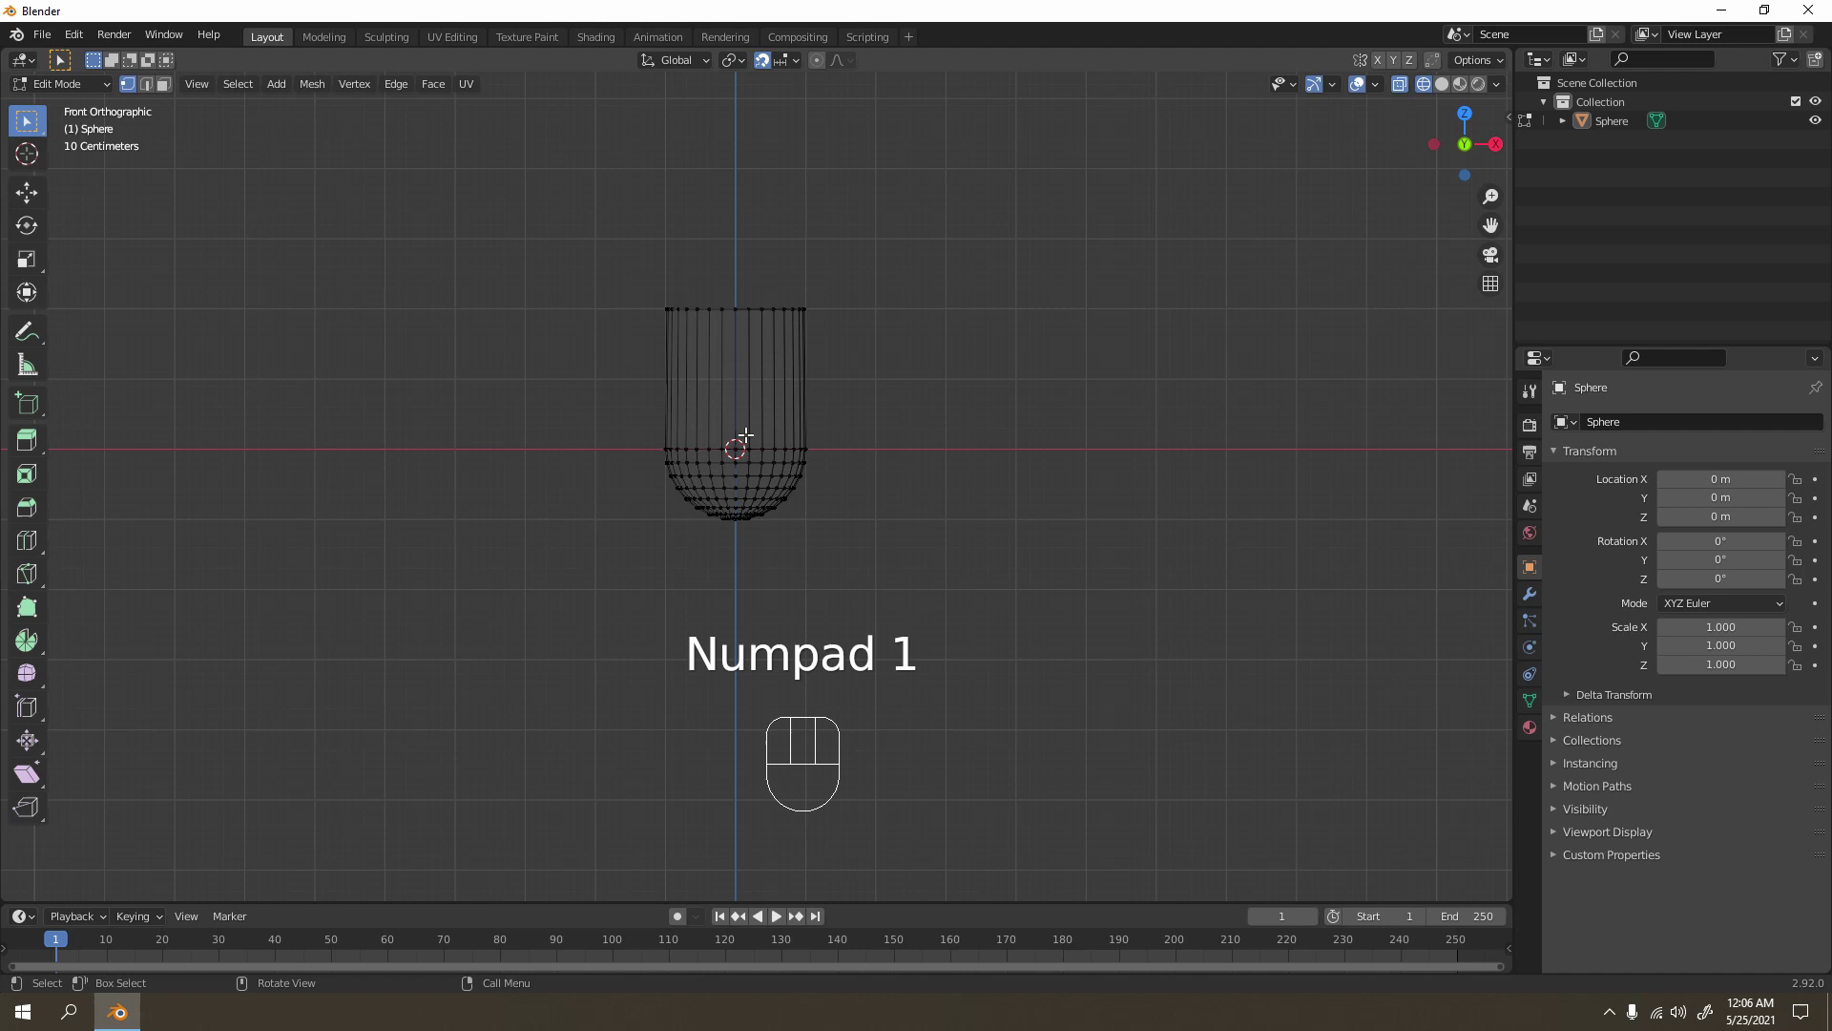
{"action": "mouse_move", "coordinate": [745, 435]}
{"action": "middle_mouse_down"}
{"action": "mouse_move", "coordinate": [769, 356]}
{"action": "mouse_move", "coordinate": [795, 384]}
{"action": "middle_mouse_up"}
{"action": "left_click", "coordinate": [1442, 84]}
{"action": "scroll", "coordinate": [739, 402], "scroll_direction": "up", "scroll_amount": 8}
{"action": "middle_click_drag", "start_coordinate": [795, 391], "coordinate": [816, 289]}
{"action": "scroll", "coordinate": [735, 461], "scroll_direction": "up", "scroll_amount": 4}
{"action": "middle_click_drag", "start_coordinate": [733, 464], "coordinate": [718, 468], "text": "shift"}
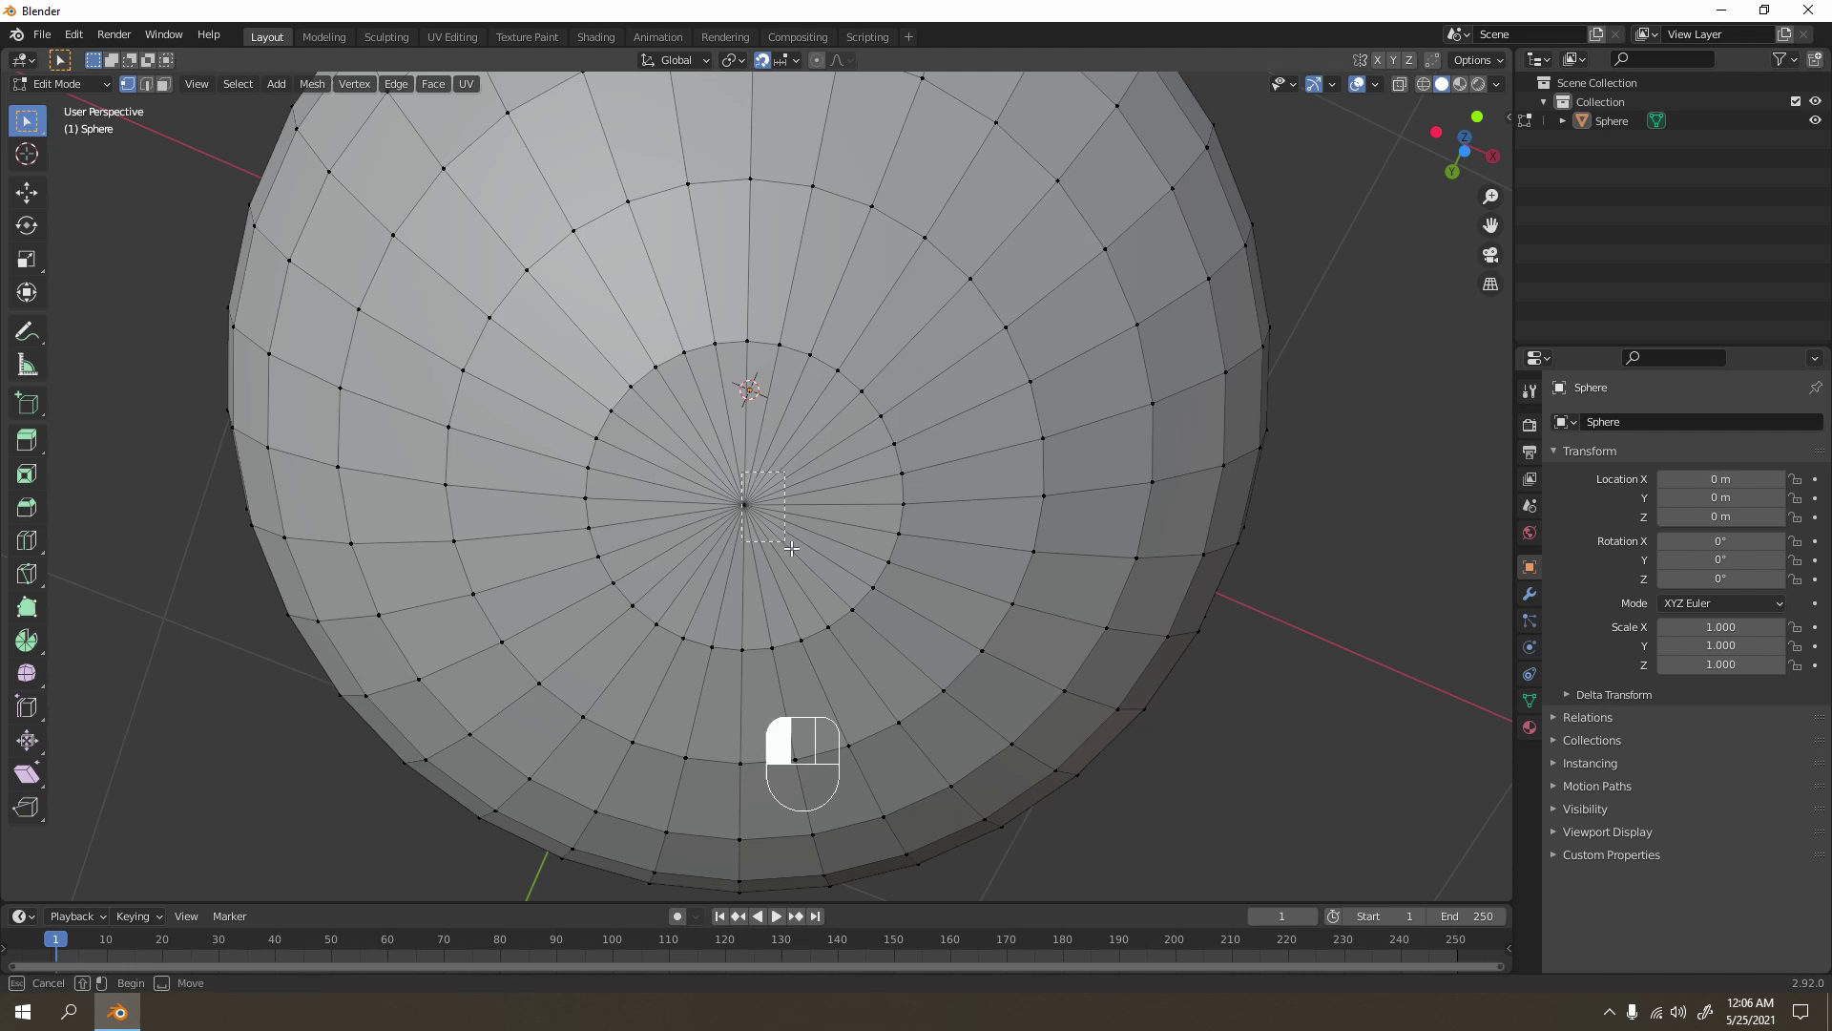
{"action": "left_click", "coordinate": [744, 479]}
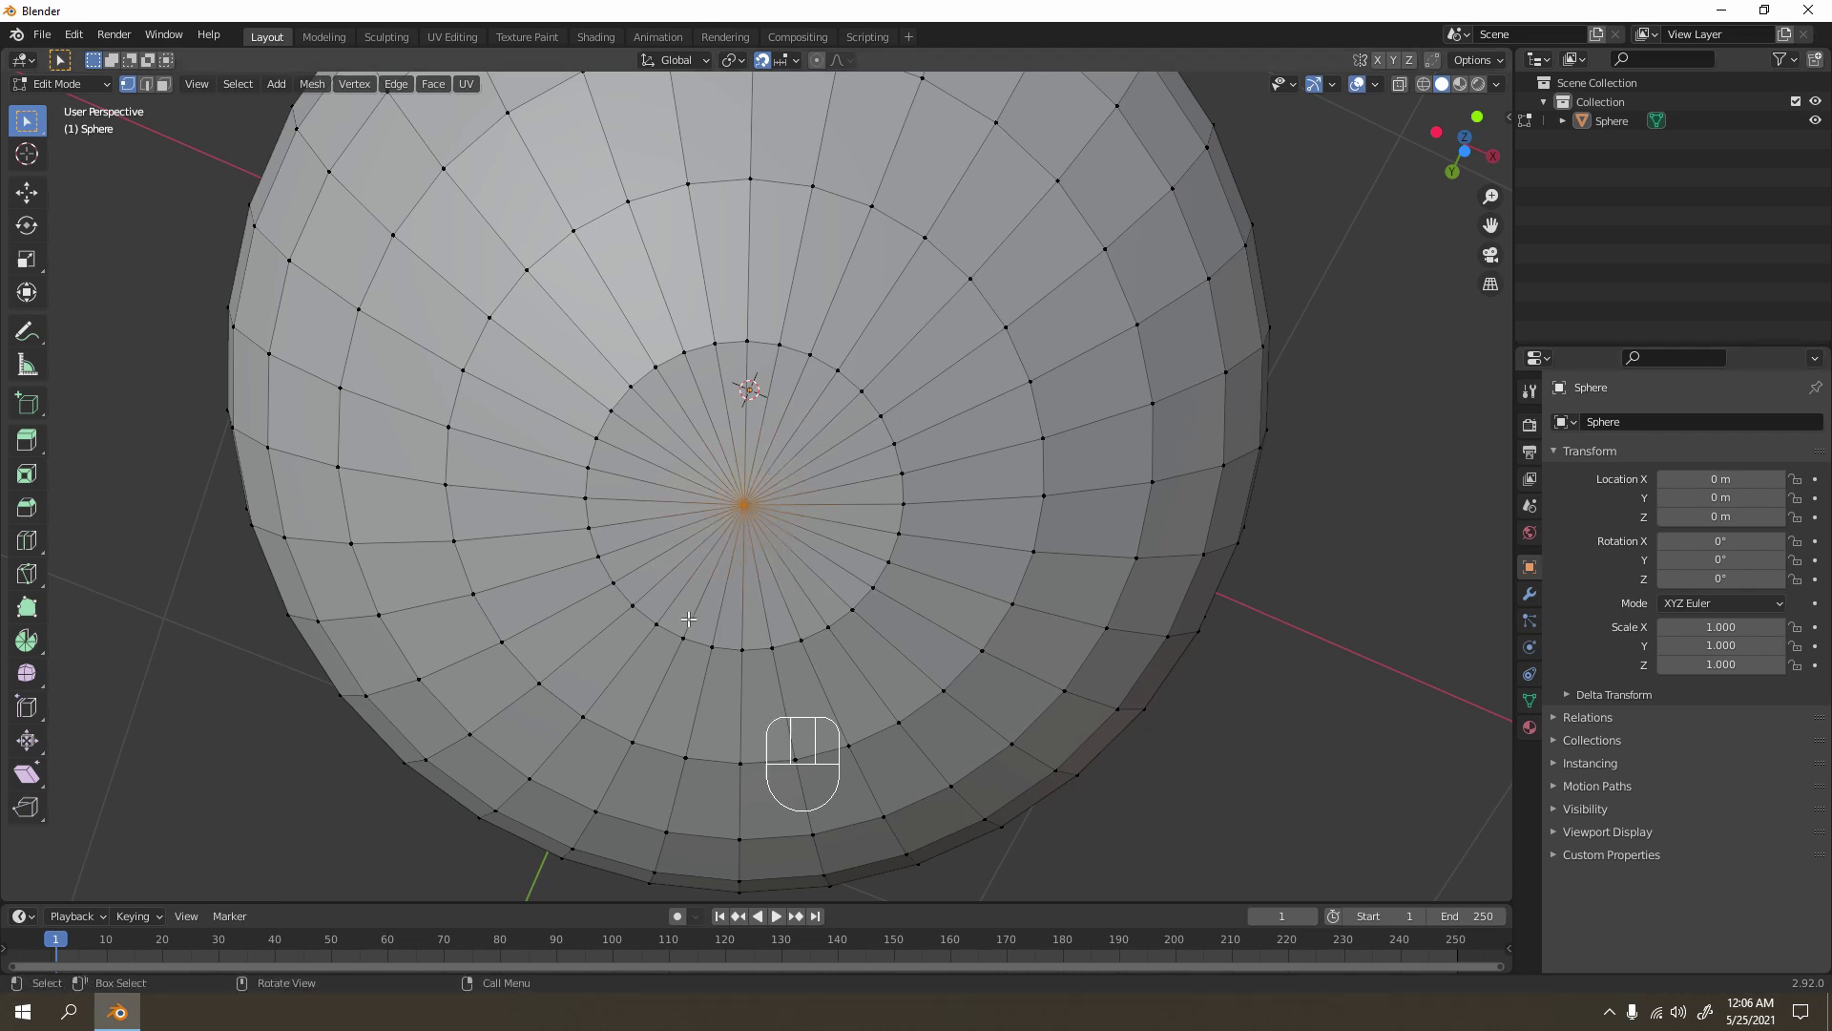
{"action": "key", "text": "Delete"}
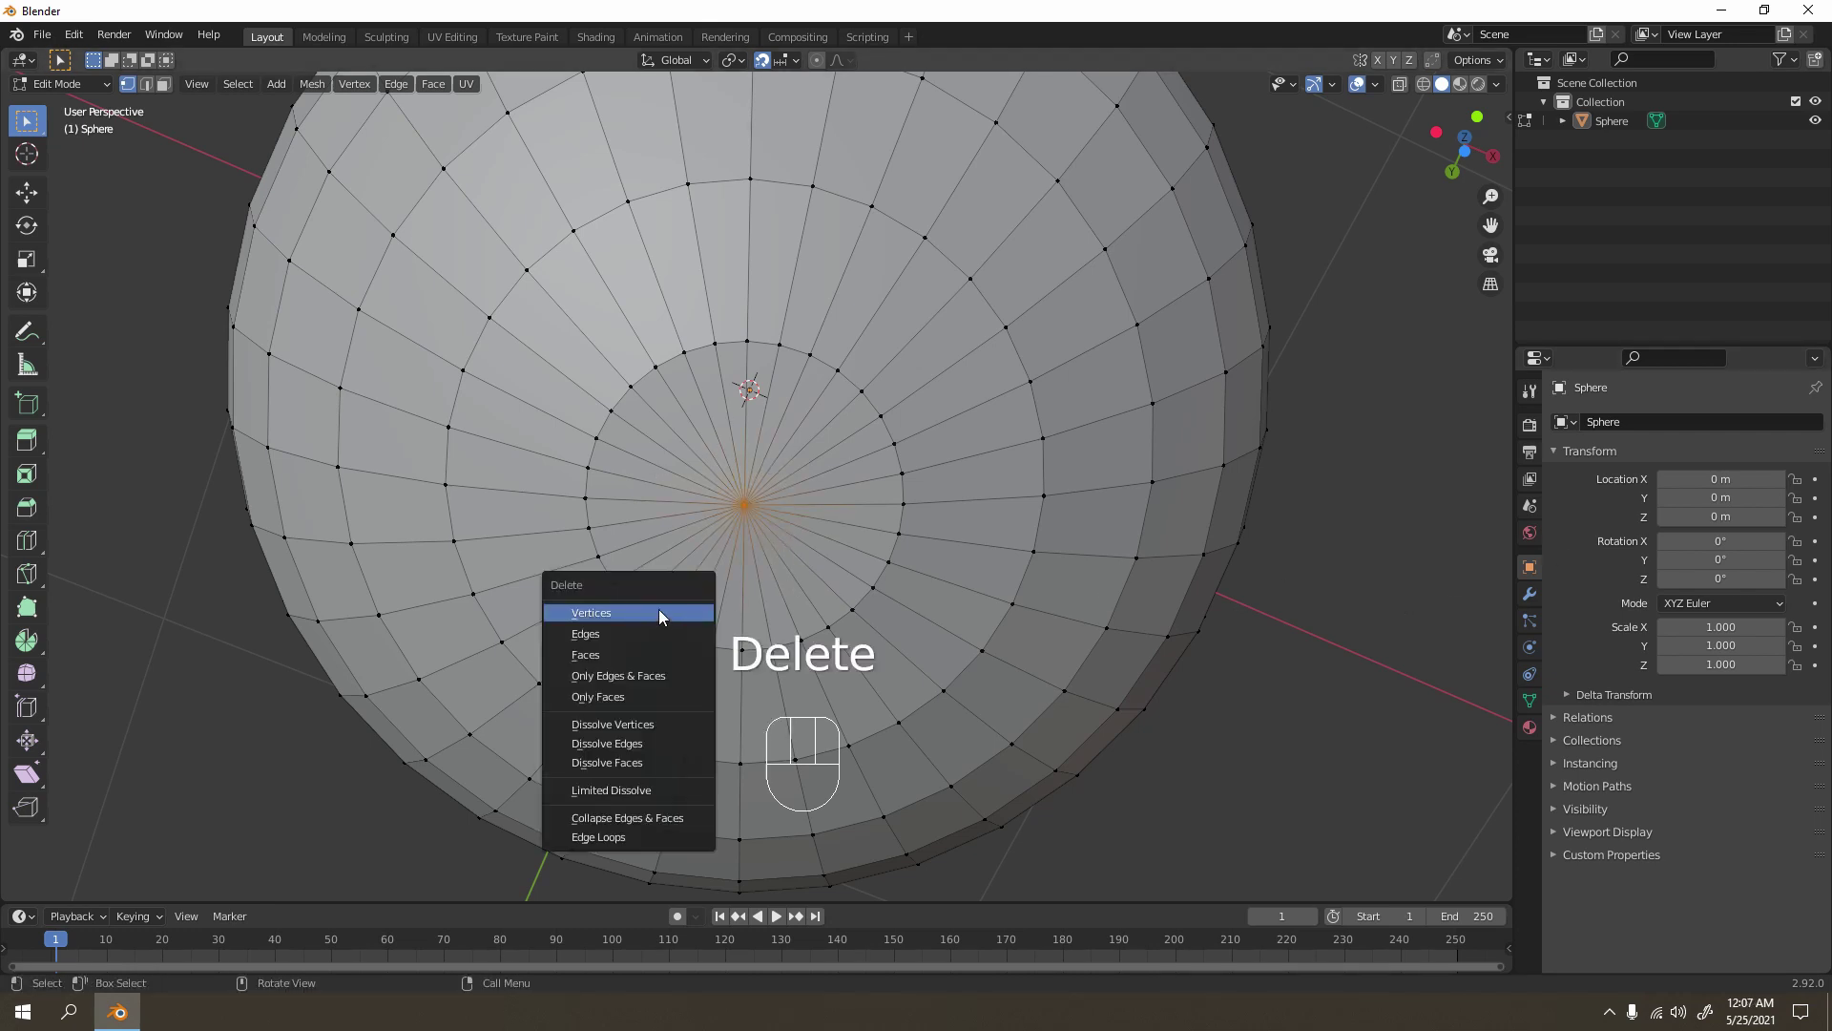
{"action": "left_click", "coordinate": [659, 612]}
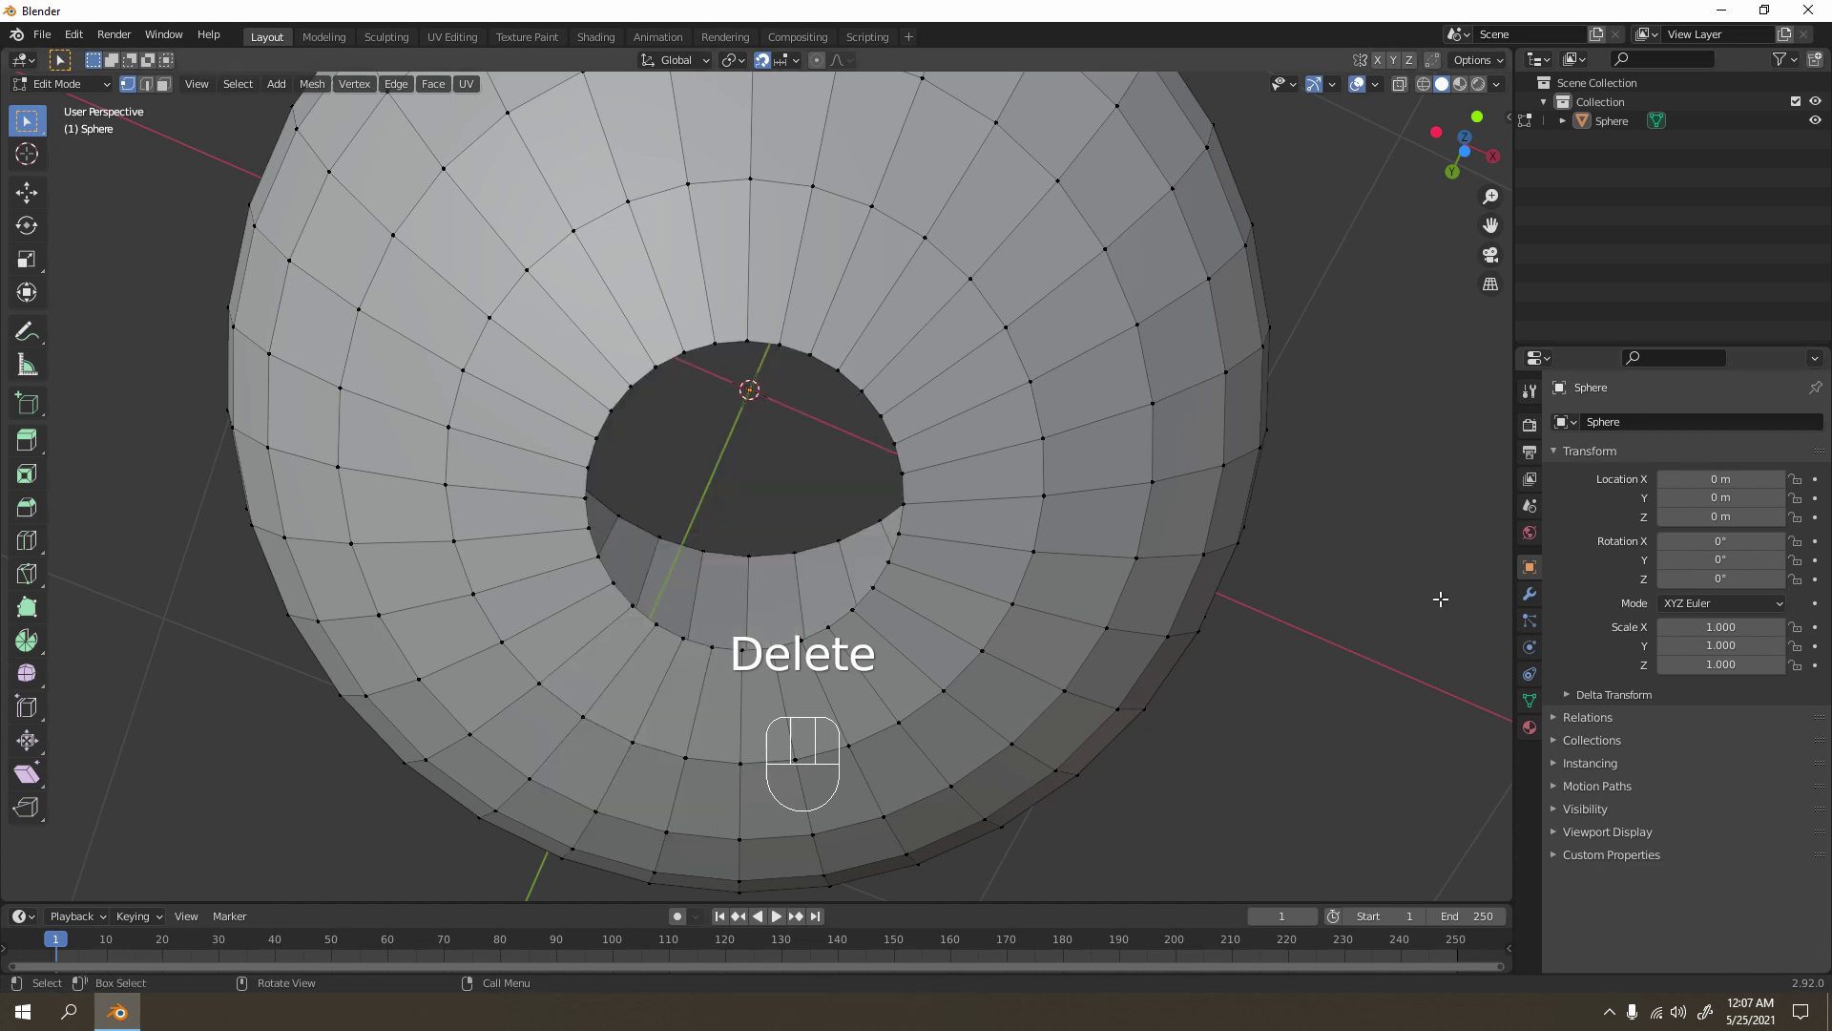
Step: Add a Subdivision Surface modifier to the sphere and set its viewport levels to 2
{"action": "left_click", "coordinate": [1530, 594]}
{"action": "left_click", "coordinate": [1611, 421]}
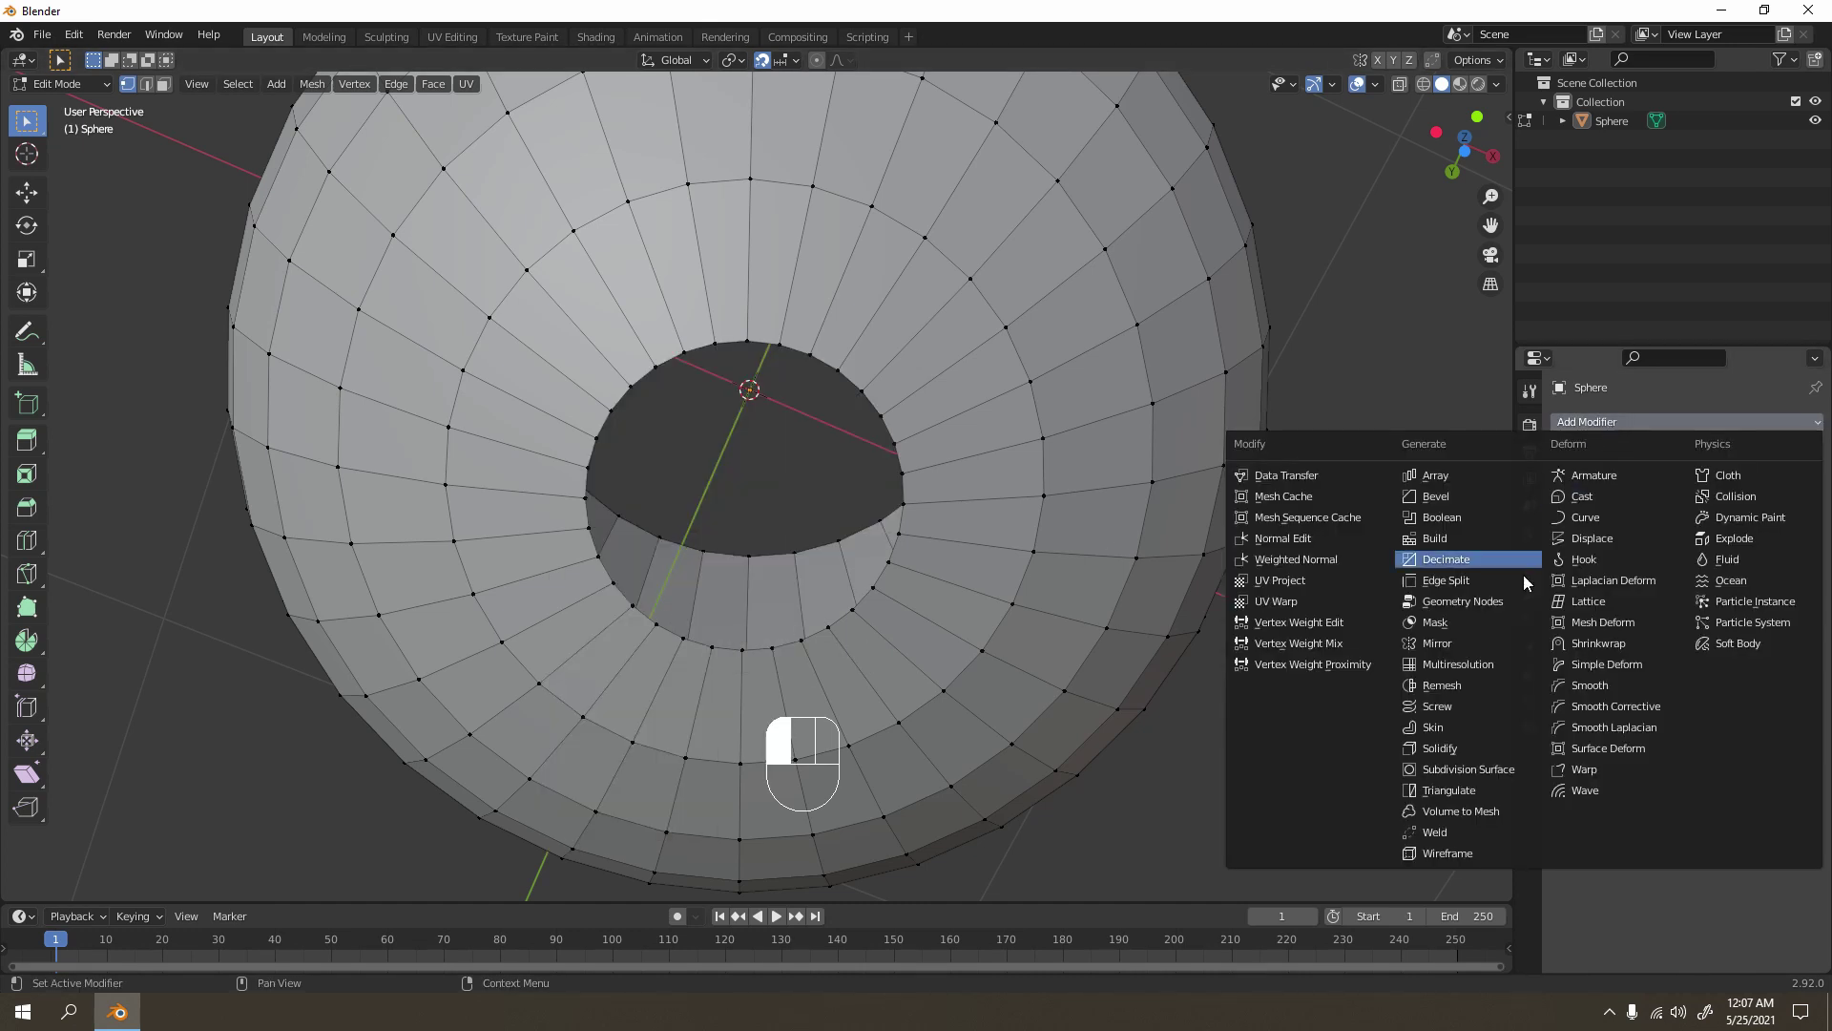
{"action": "left_click", "coordinate": [1450, 770]}
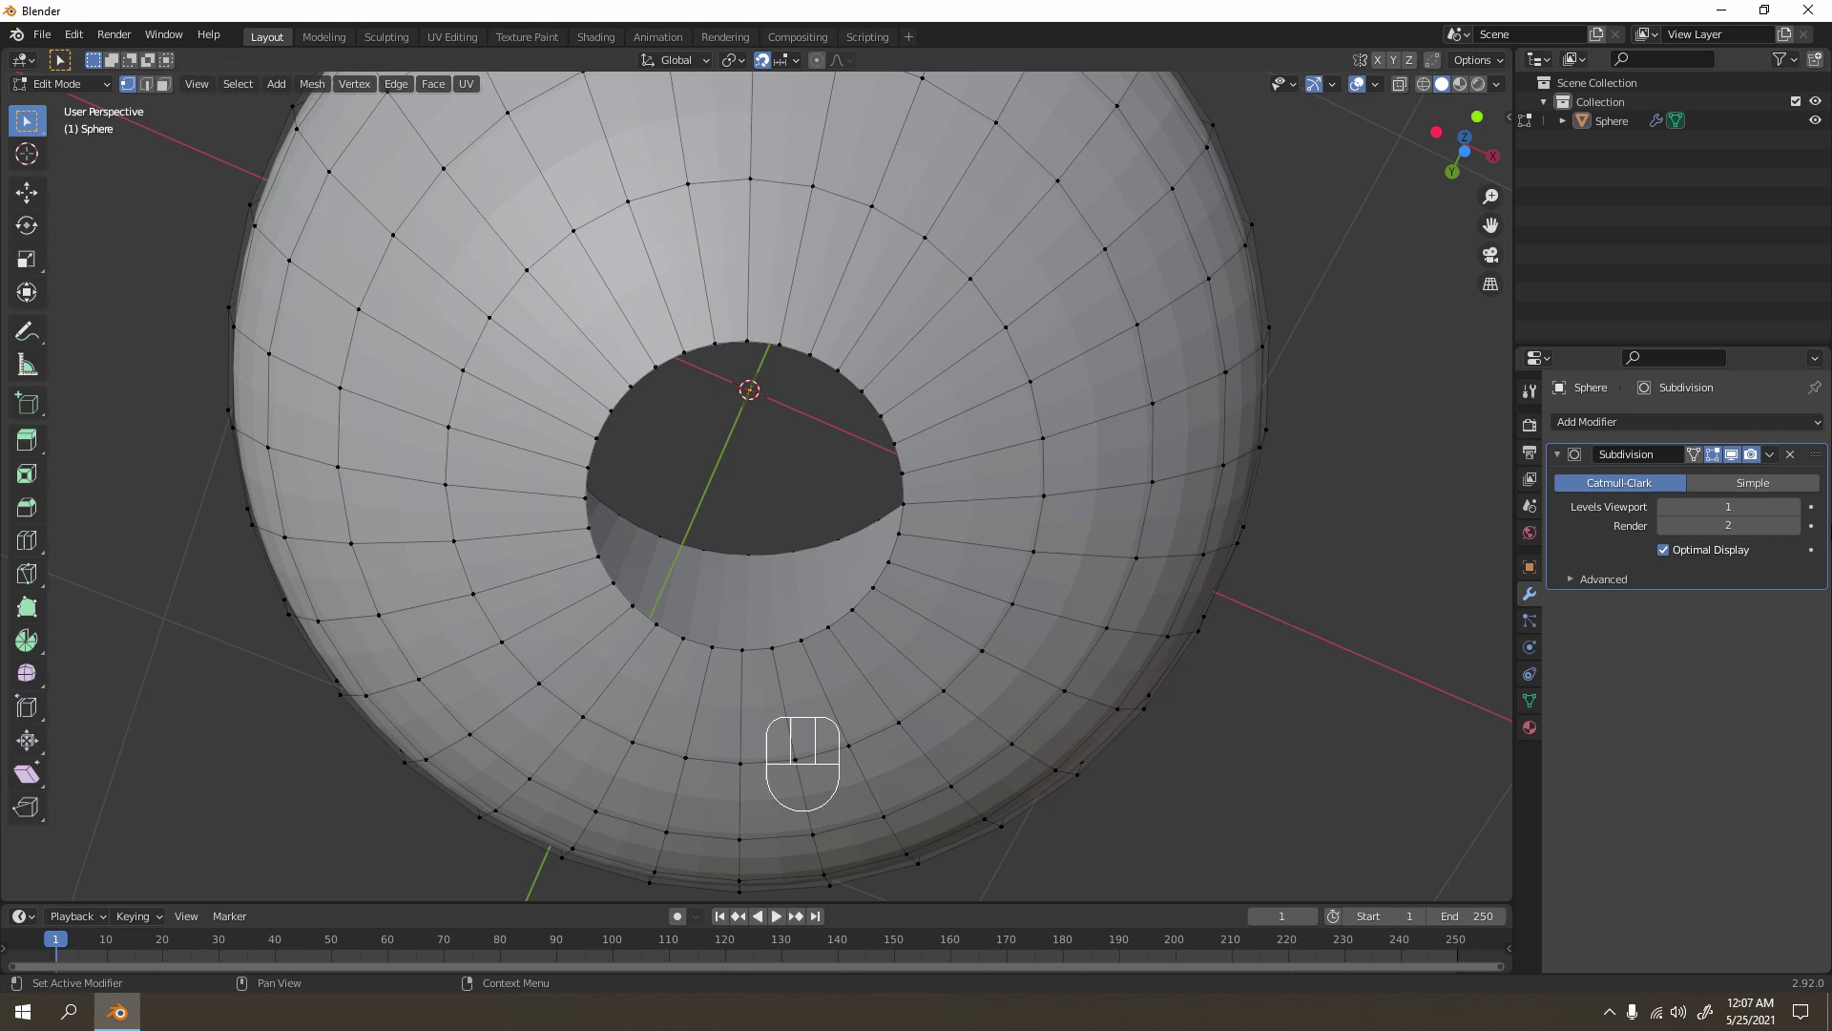
{"action": "left_click", "coordinate": [1797, 507]}
Step: Switch to Object Mode and apply Shade Smooth to the sphere
{"action": "scroll", "coordinate": [1167, 403], "scroll_direction": "down", "scroll_amount": 2}
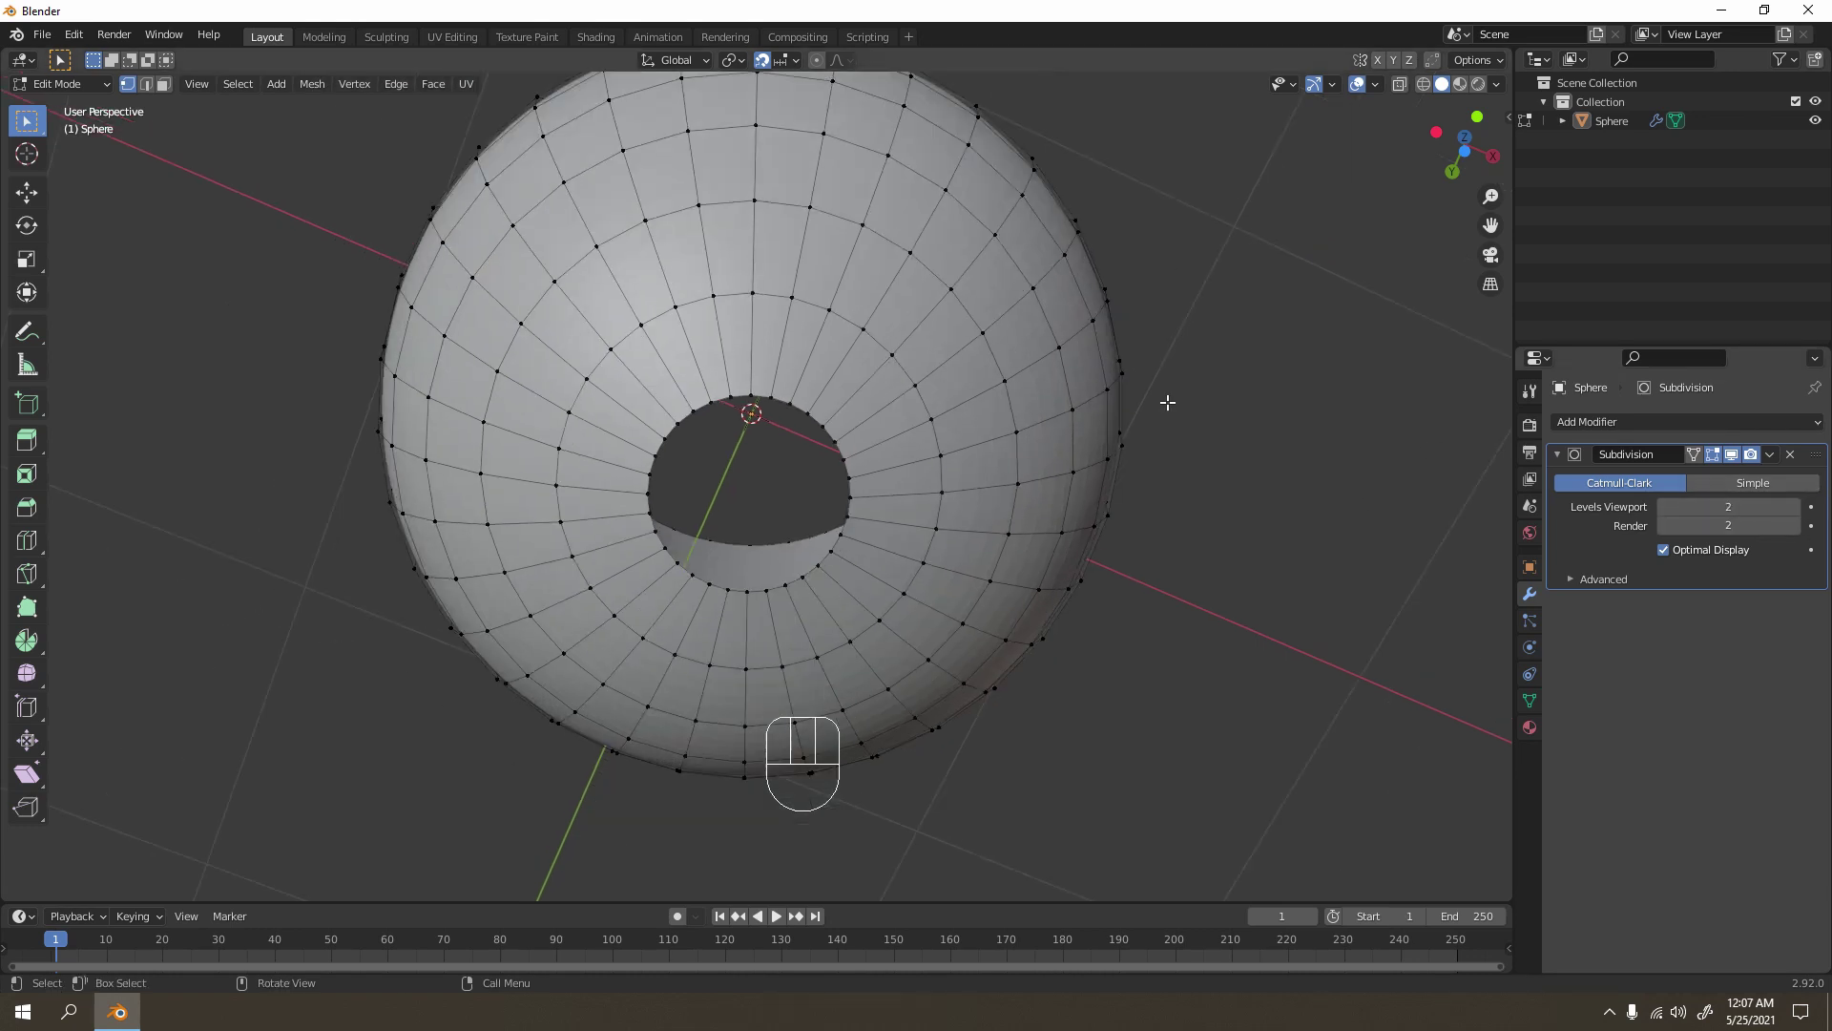
{"action": "middle_click_drag", "start_coordinate": [1167, 401], "coordinate": [1036, 544]}
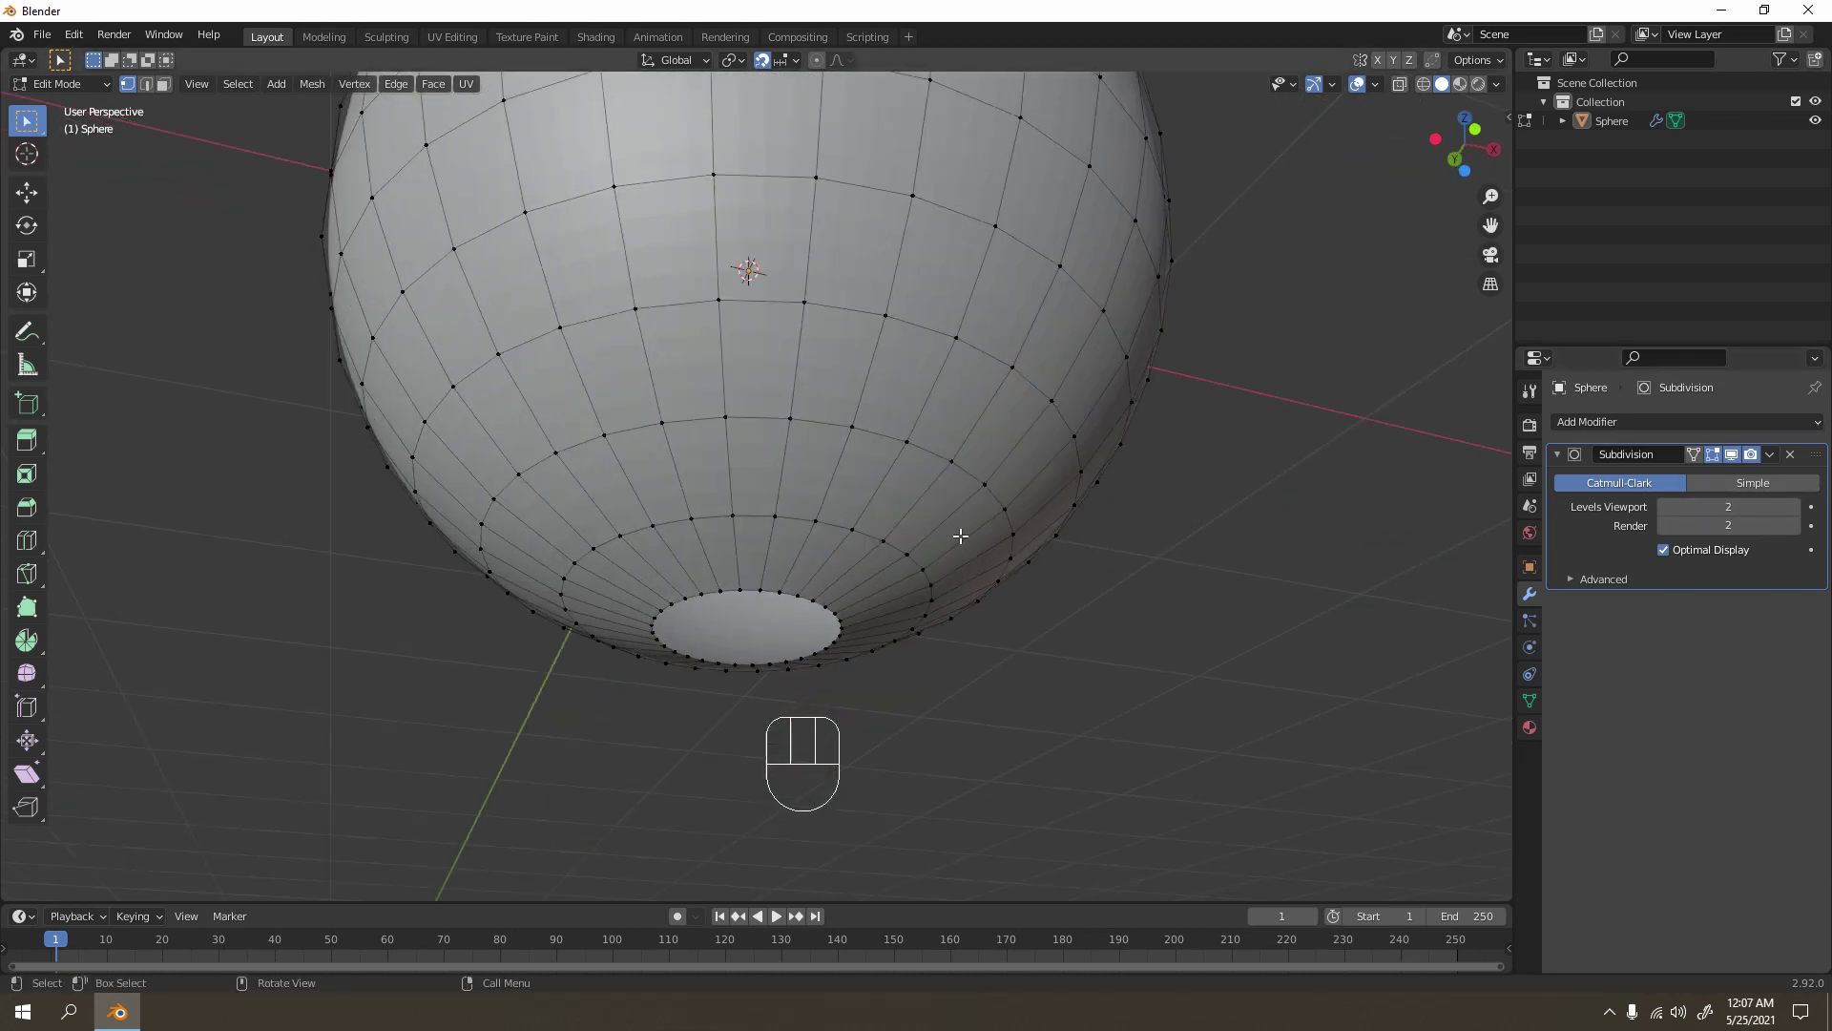
{"action": "key", "text": "Tab"}
{"action": "left_click", "coordinate": [987, 398]}
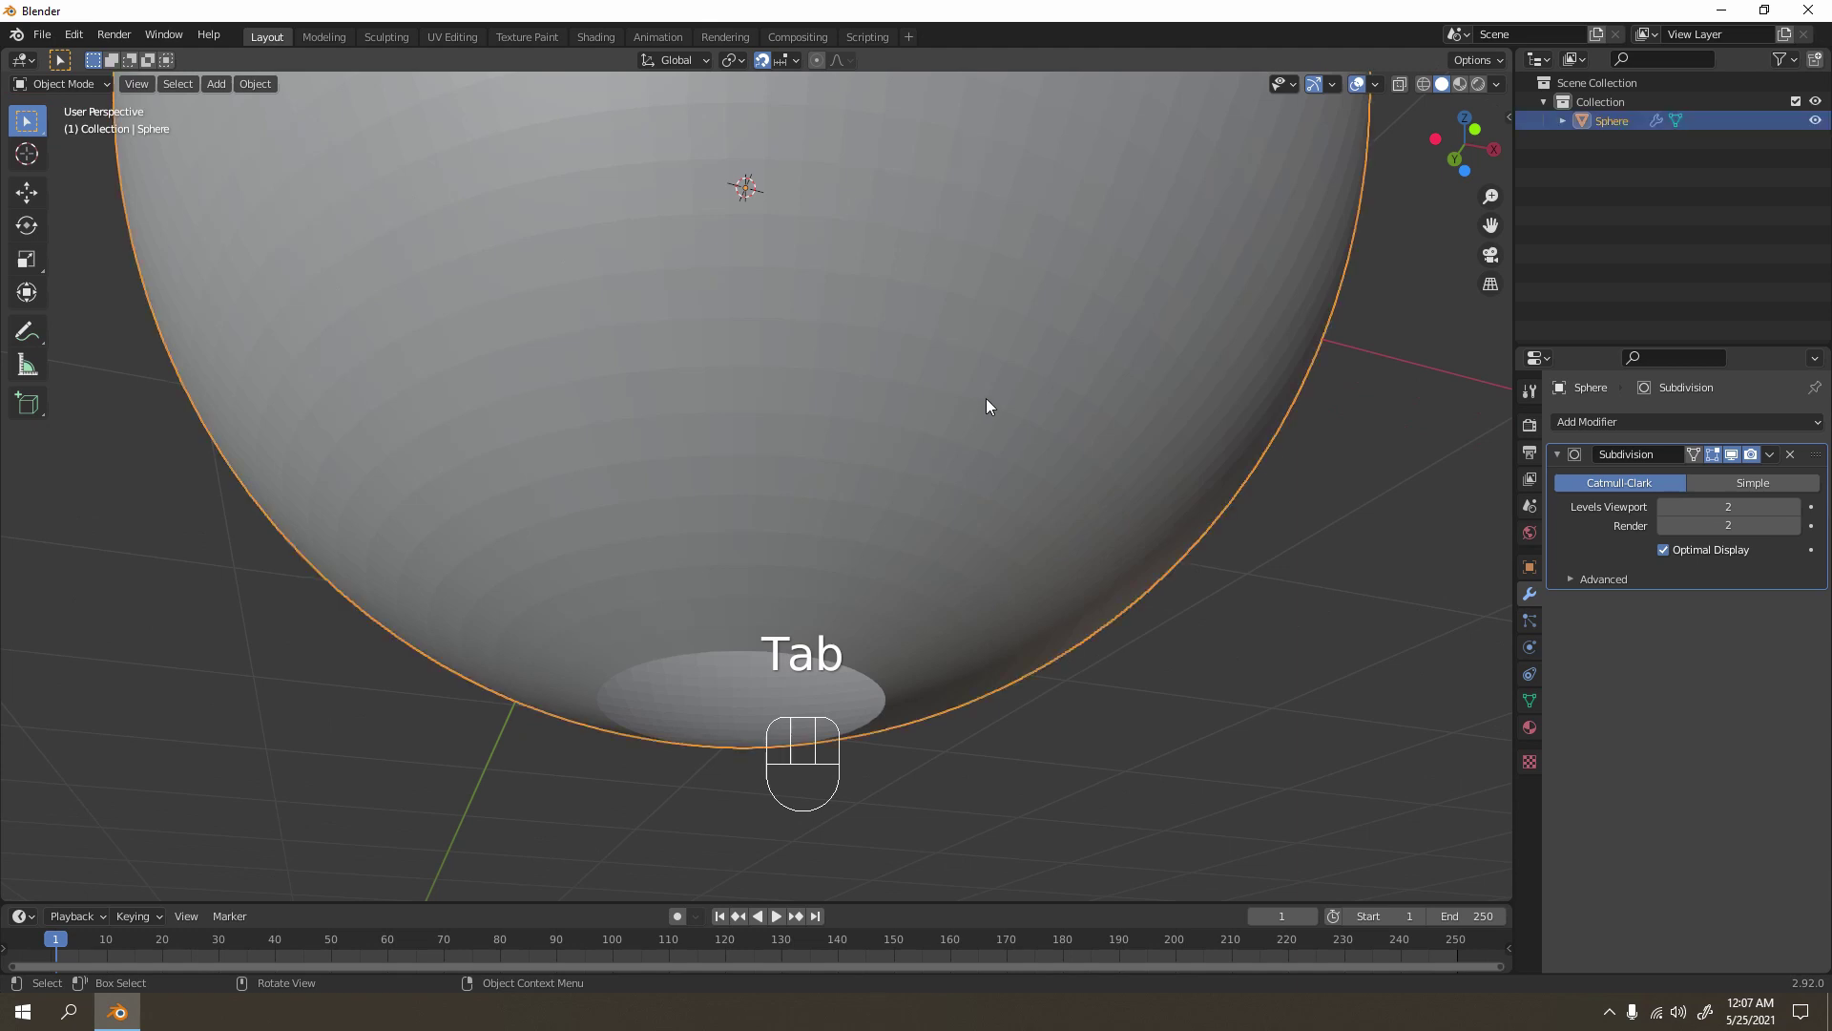
{"action": "right_click", "coordinate": [987, 398]}
{"action": "left_click", "coordinate": [987, 398]}
{"action": "scroll", "coordinate": [964, 580], "scroll_direction": "up", "scroll_amount": 5}
Step: In Edit Mode with edge select, extrude the bottom hole's edge loop and scale it inward to narrow the opening
{"action": "key", "text": "Tab"}
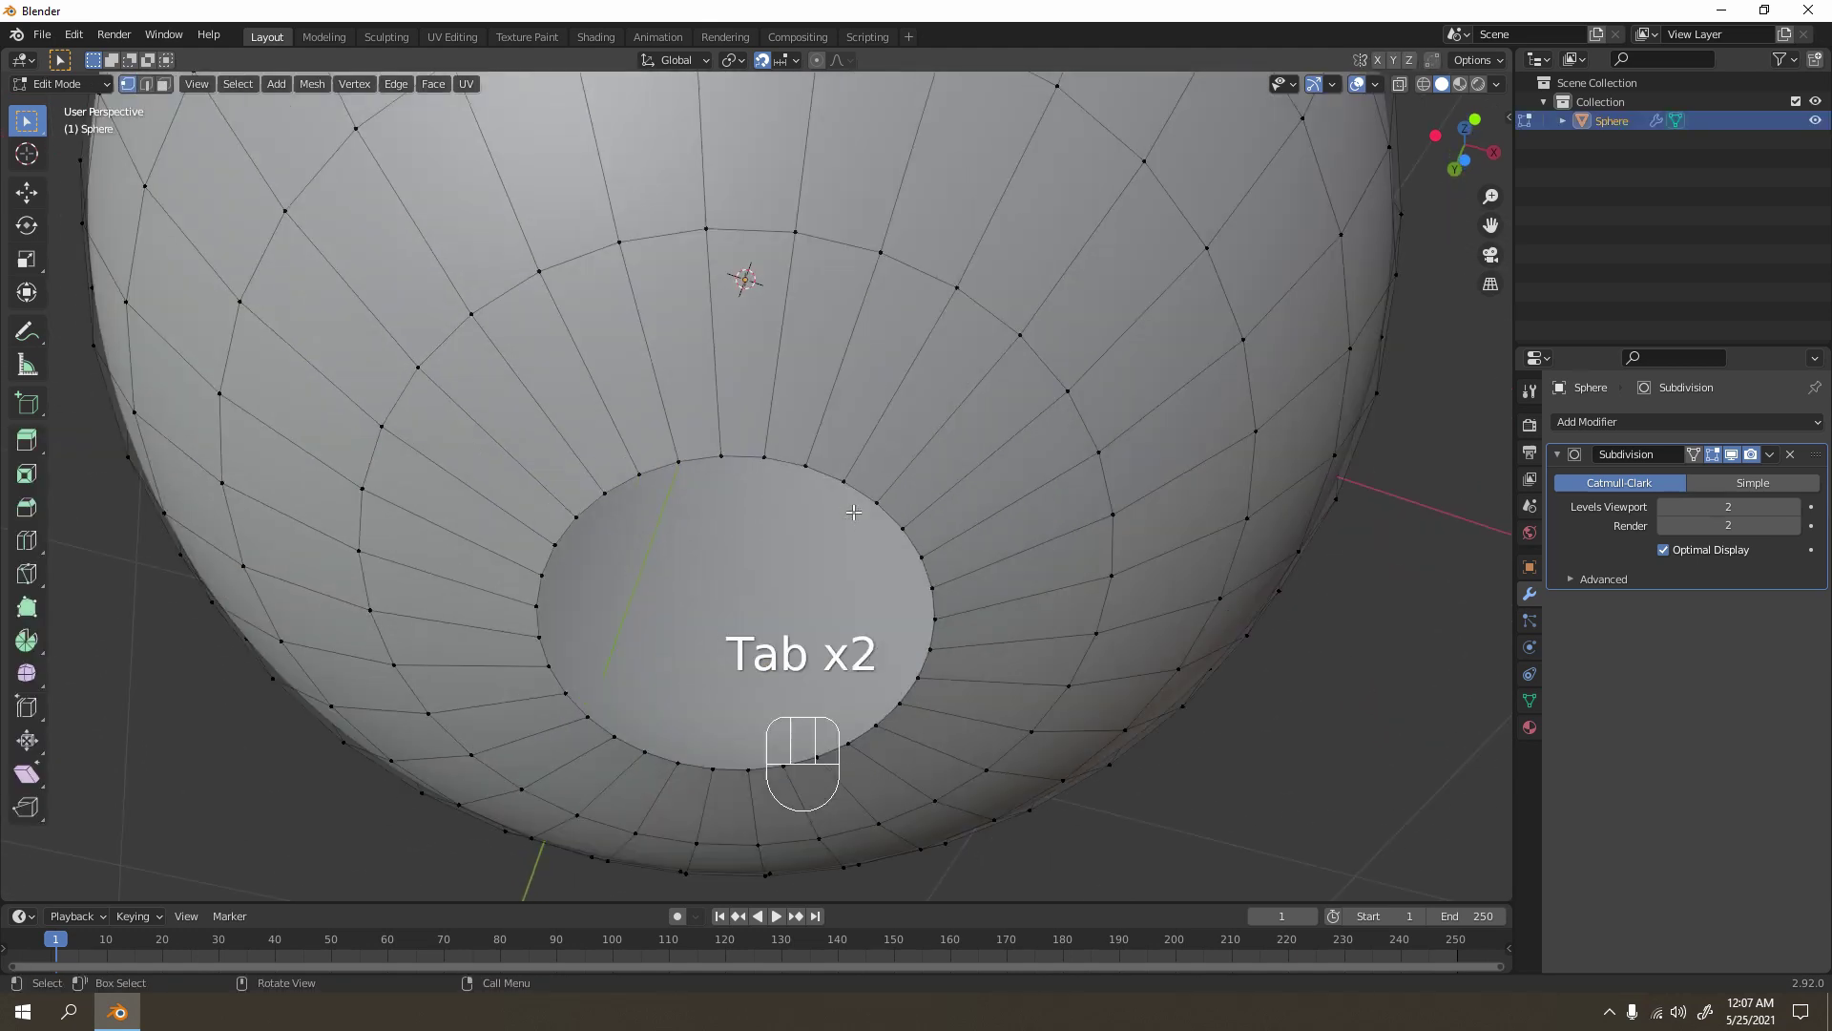
{"action": "key", "text": "2"}
{"action": "left_click", "coordinate": [867, 501], "text": "alt"}
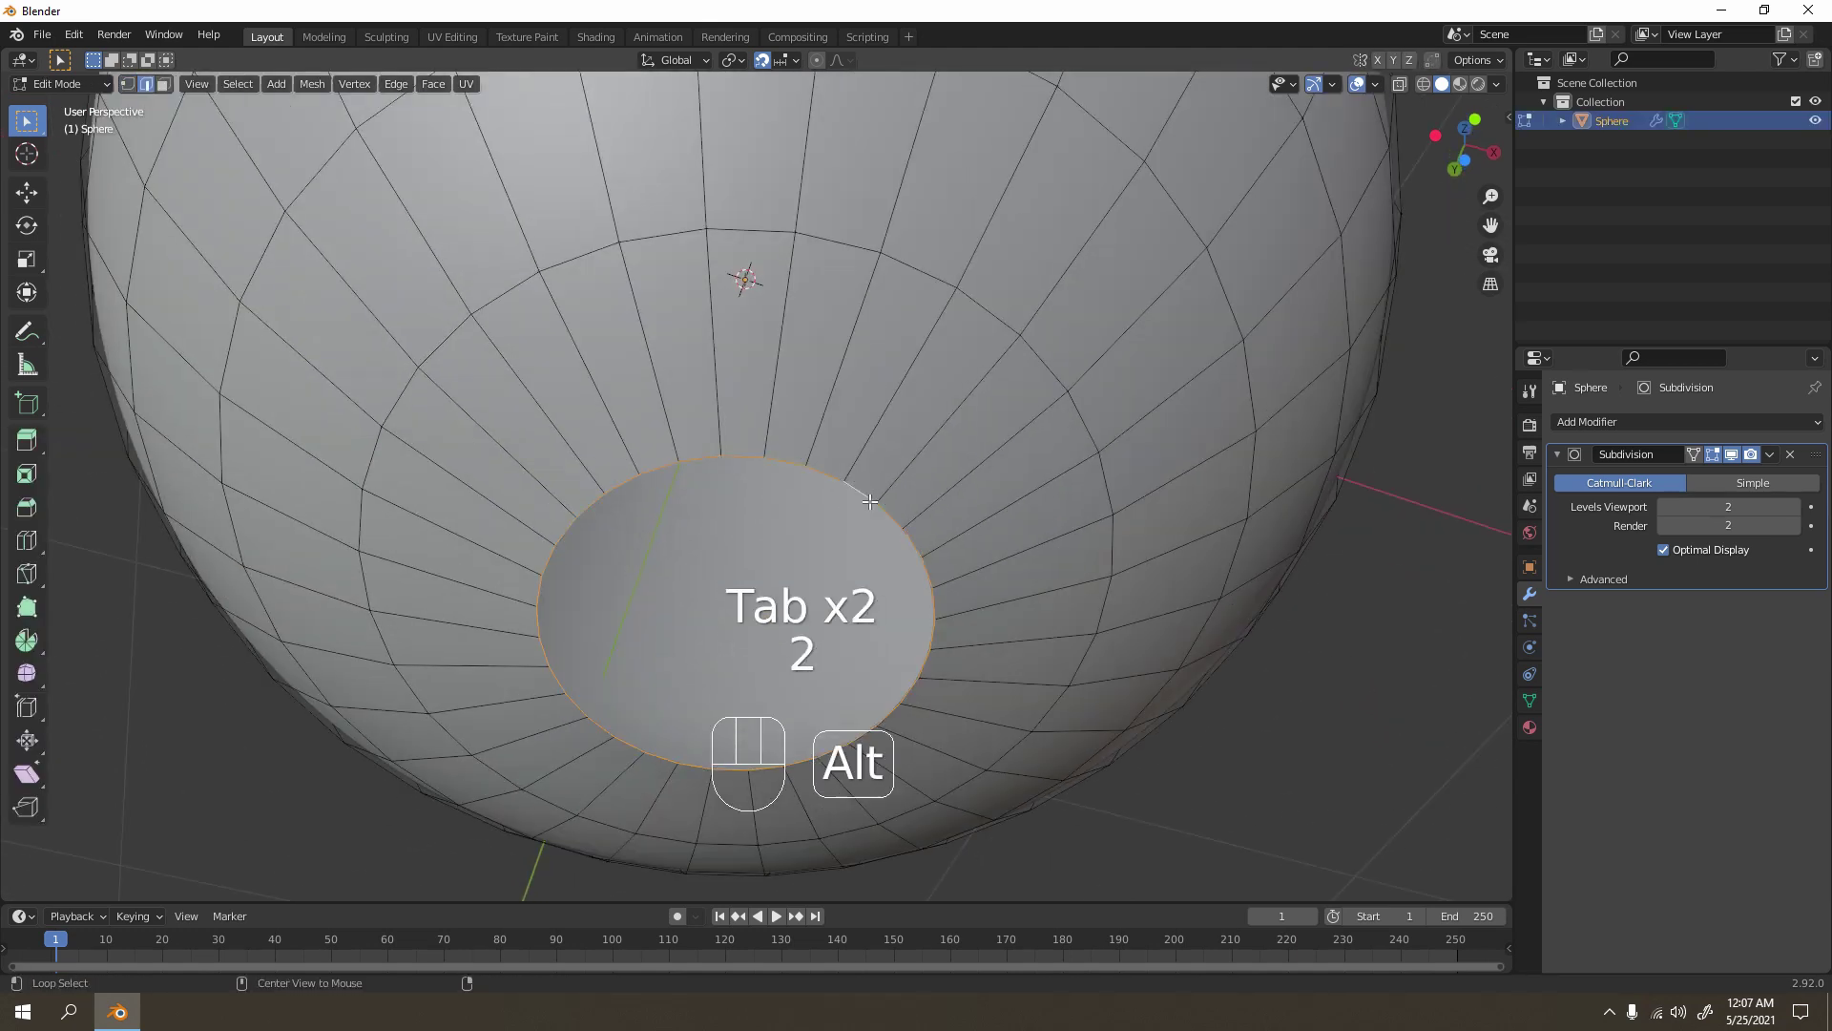
{"action": "scroll", "coordinate": [873, 520], "scroll_direction": "up", "scroll_amount": 3}
{"action": "middle_click_drag", "start_coordinate": [884, 548], "coordinate": [773, 438], "text": "shift"}
{"action": "scroll", "coordinate": [816, 383], "scroll_direction": "down", "scroll_amount": 5}
{"action": "scroll", "coordinate": [773, 438], "scroll_direction": "up", "scroll_amount": 5}
{"action": "middle_click_drag", "start_coordinate": [754, 591], "coordinate": [1056, 511], "text": "shift"}
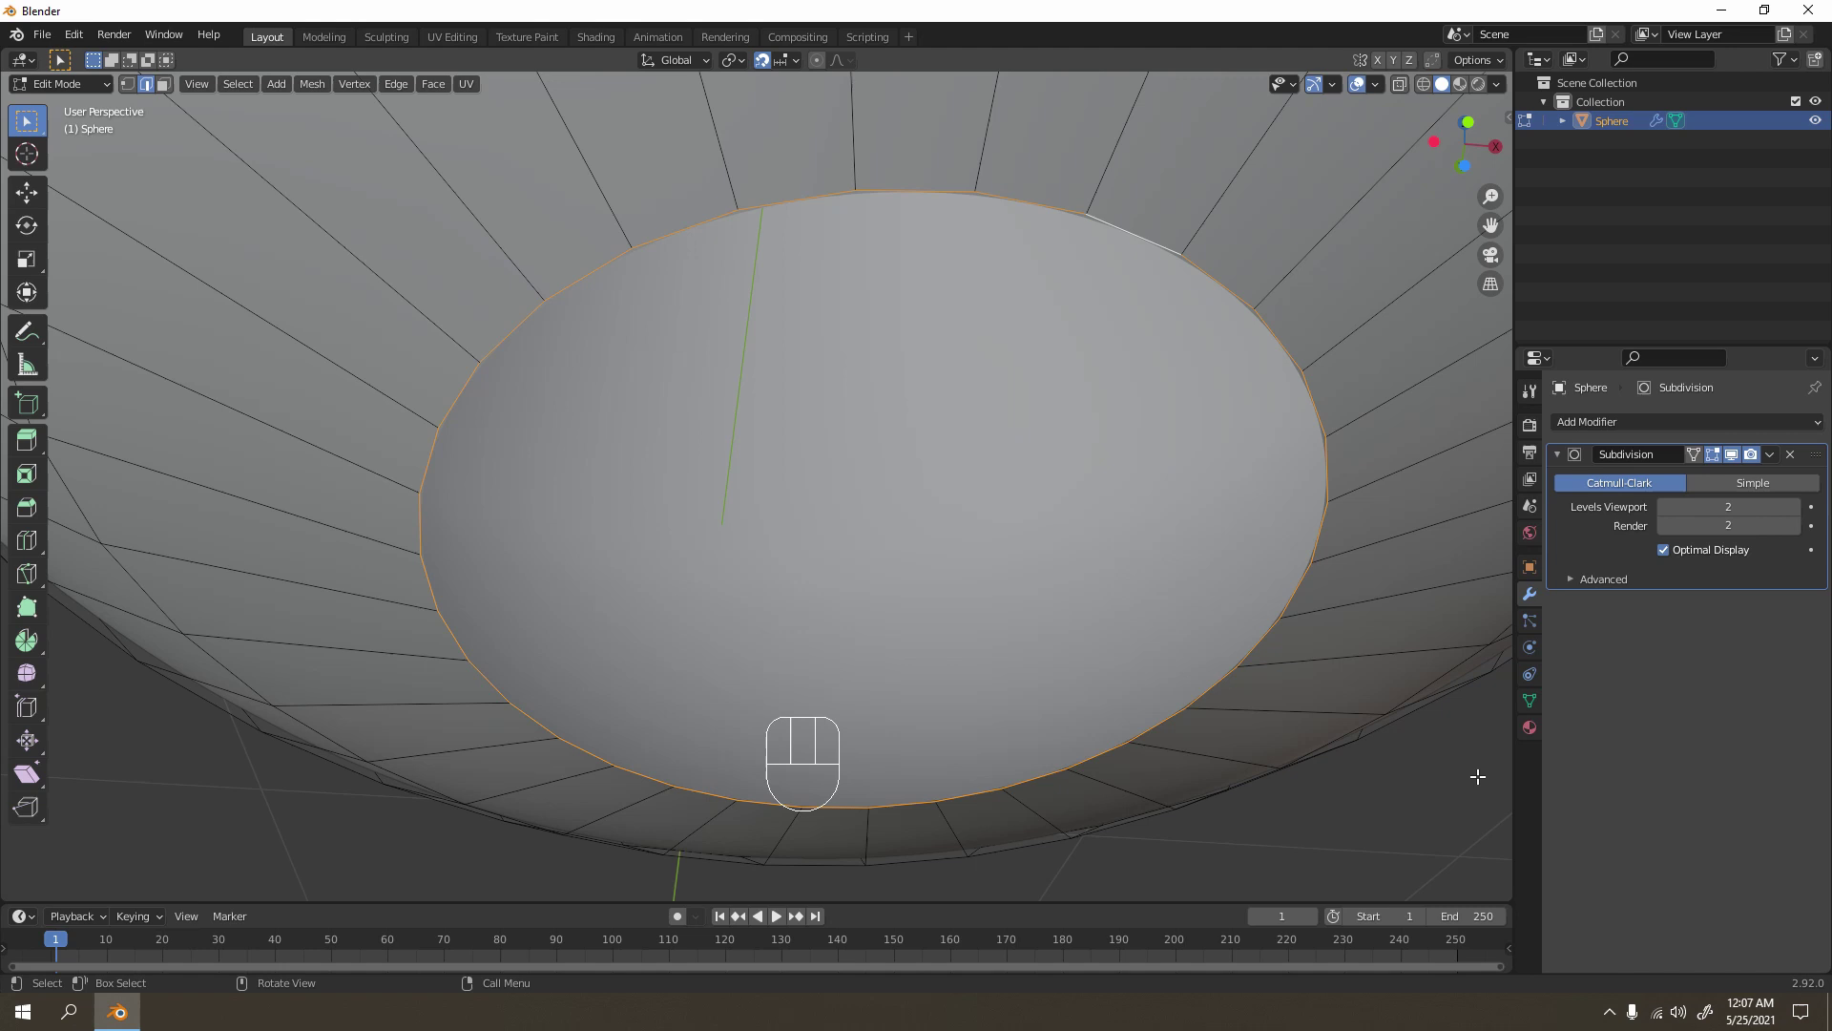
{"action": "key", "text": "e"}
{"action": "key", "text": "s"}
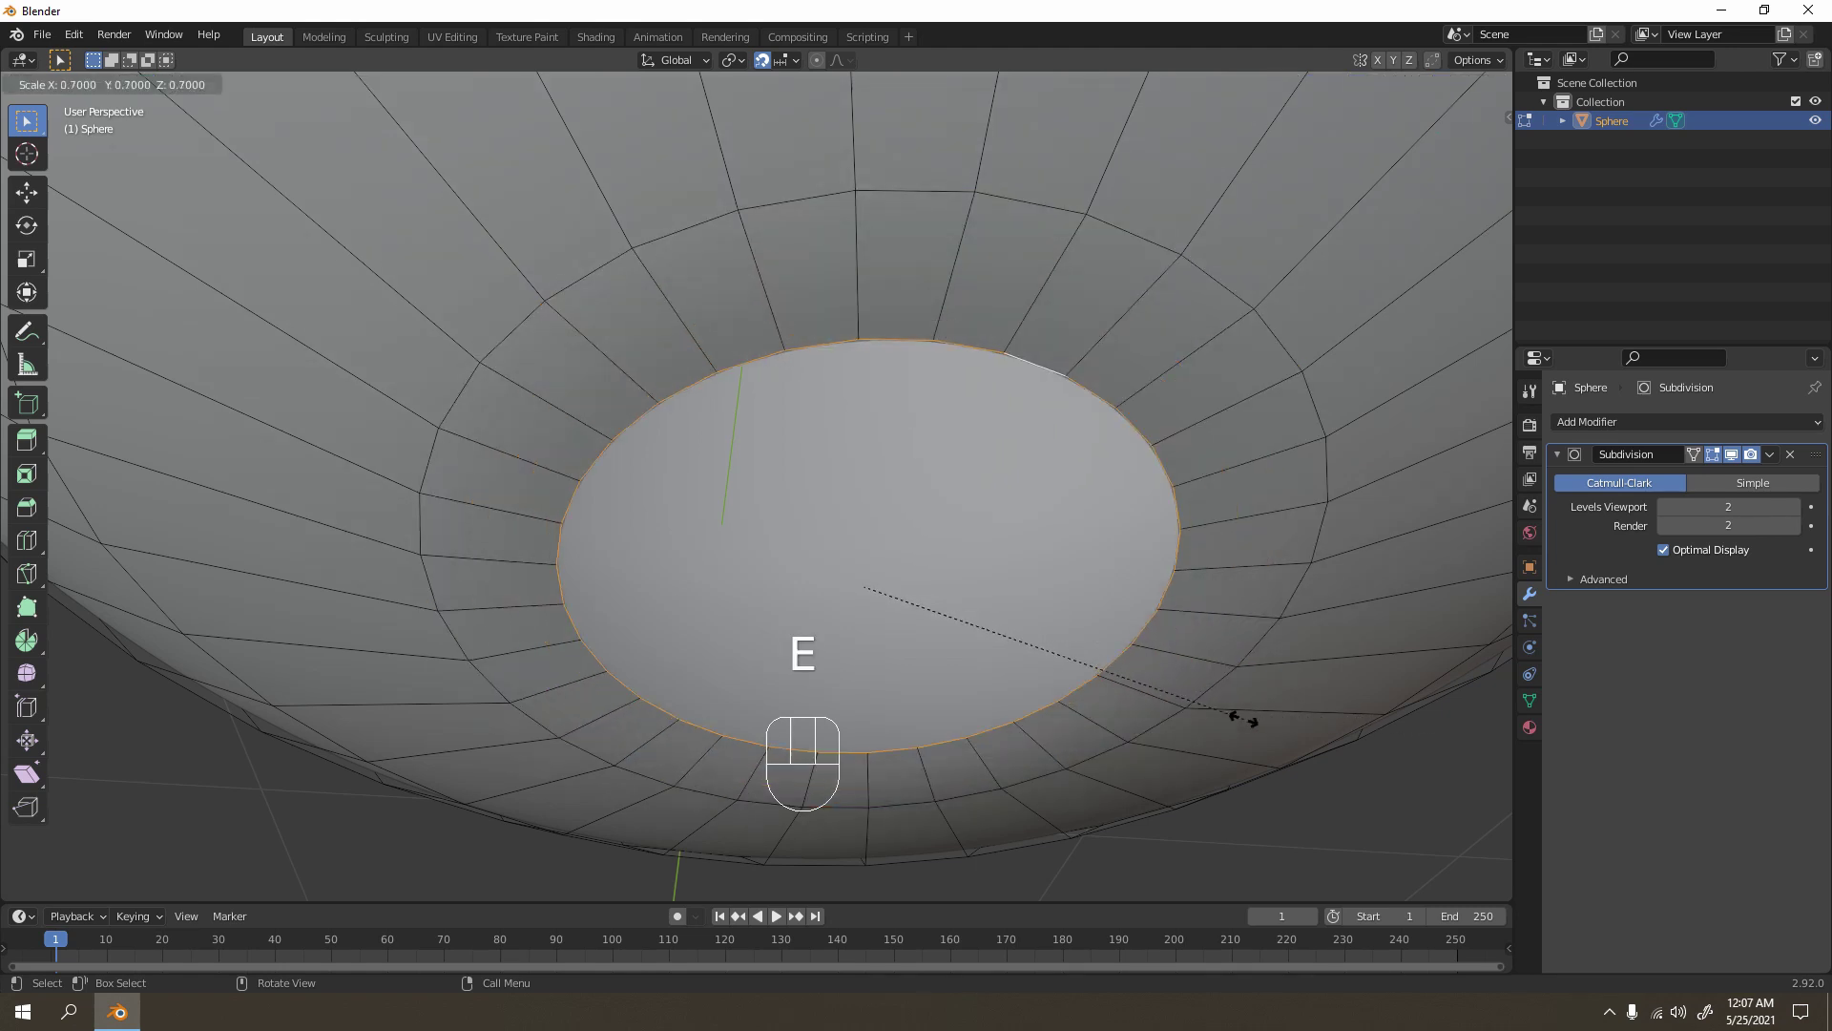
{"action": "left_click", "coordinate": [1023, 685]}
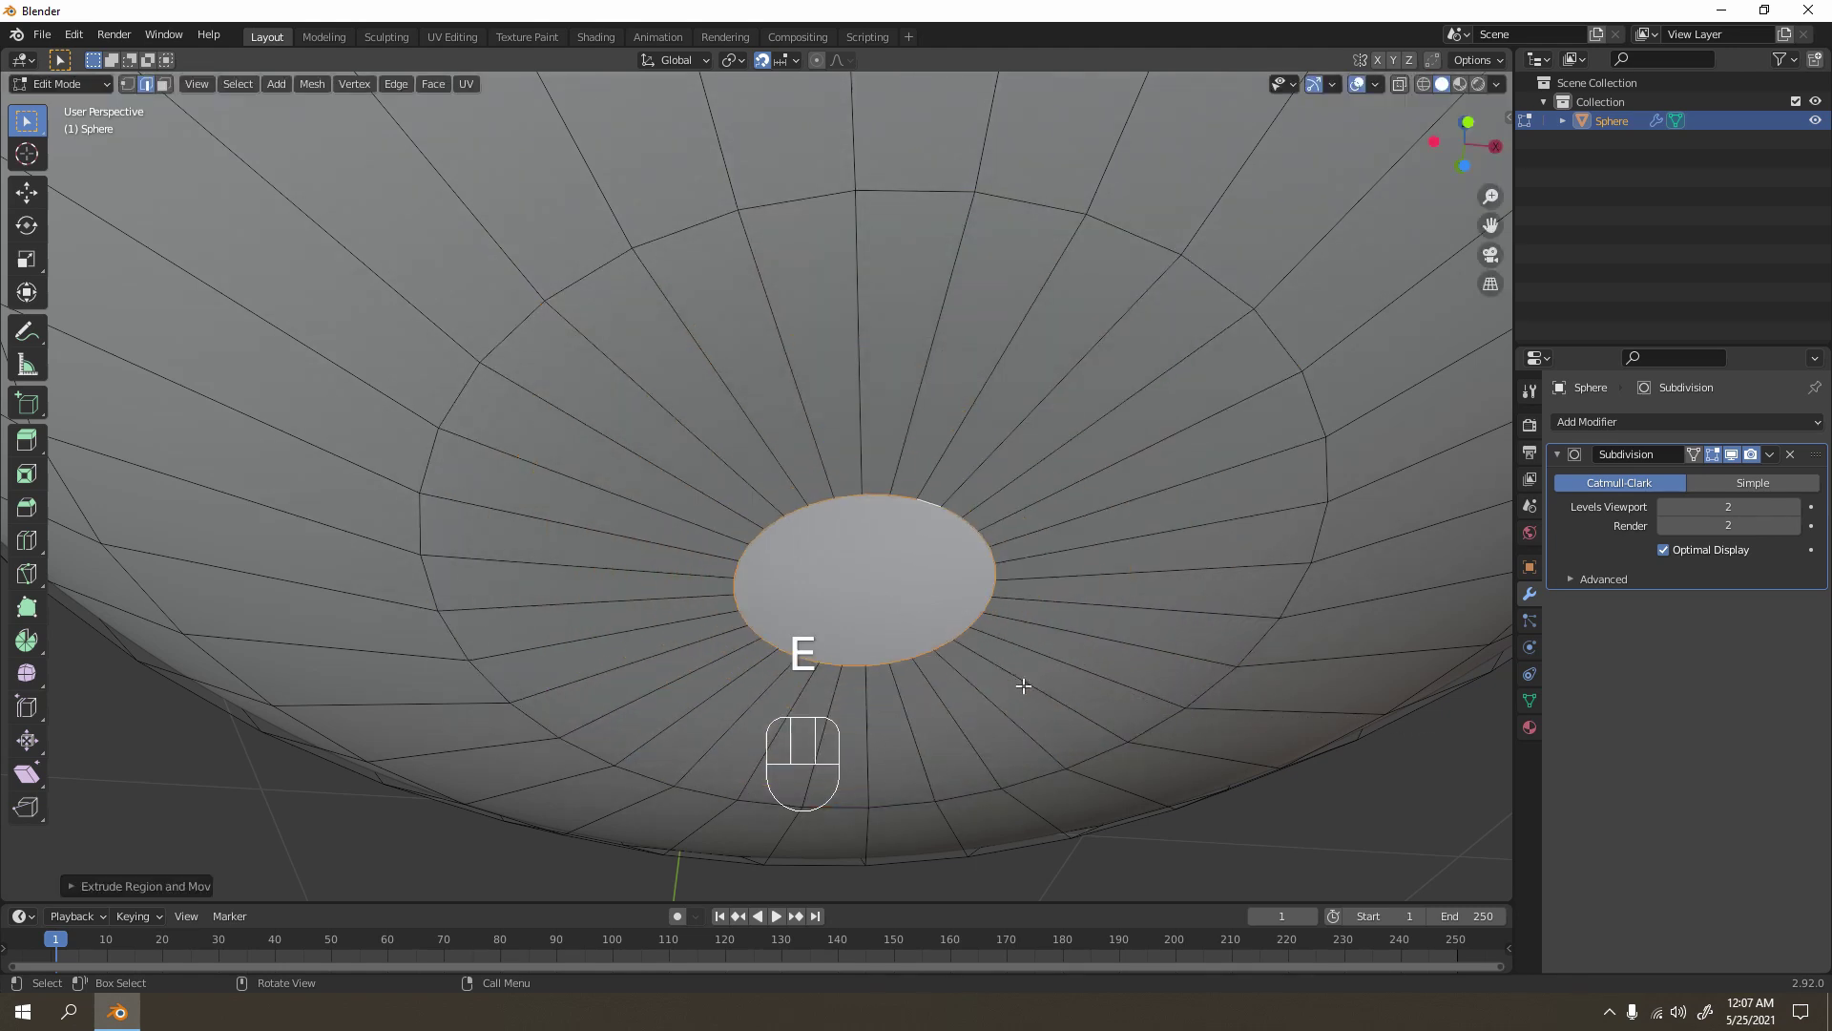
Step: Turn off snapping and scale the selected inner edge loop down until only a tiny hole is left at the bottom
{"action": "left_click", "coordinate": [762, 60]}
{"action": "key", "text": "s"}
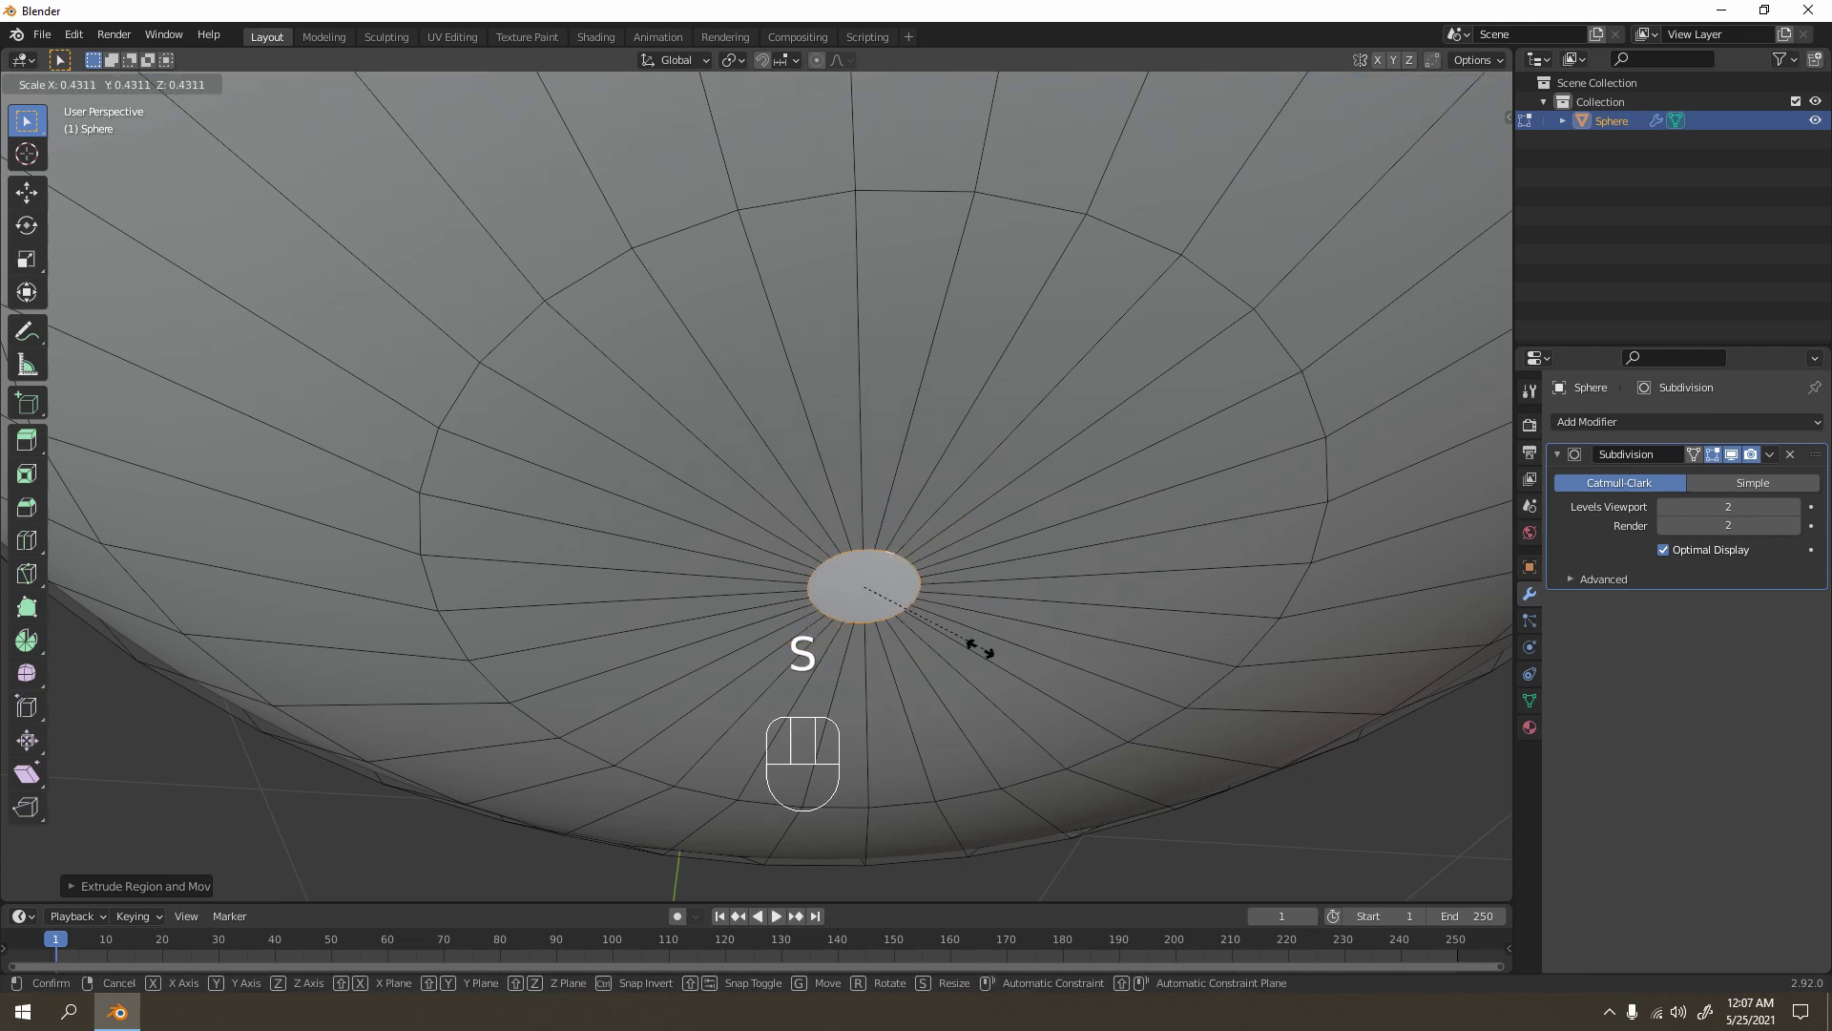
{"action": "left_click", "coordinate": [924, 646]}
{"action": "scroll", "coordinate": [922, 646], "scroll_direction": "up", "scroll_amount": 4}
{"action": "middle_click_drag", "start_coordinate": [911, 646], "coordinate": [1028, 621], "text": "shift"}
{"action": "key", "text": "s"}
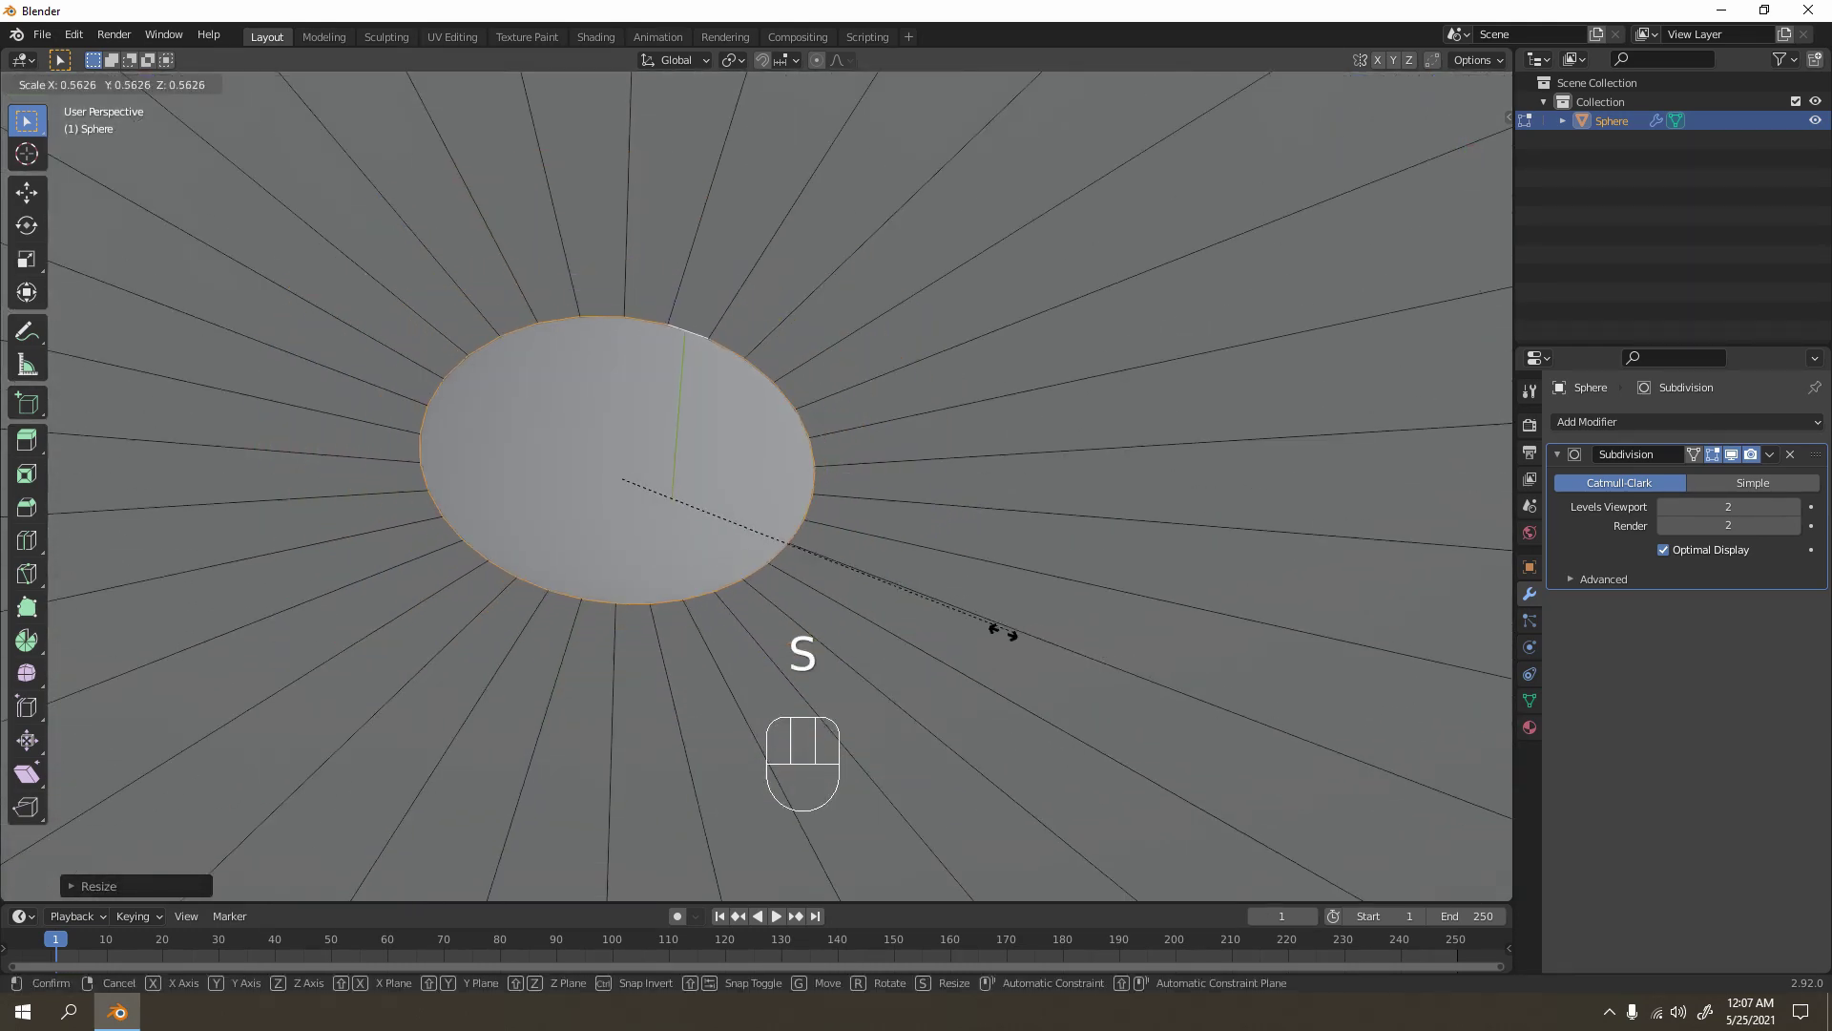
{"action": "left_click", "coordinate": [616, 518]}
{"action": "scroll", "coordinate": [617, 519], "scroll_direction": "up", "scroll_amount": 2}
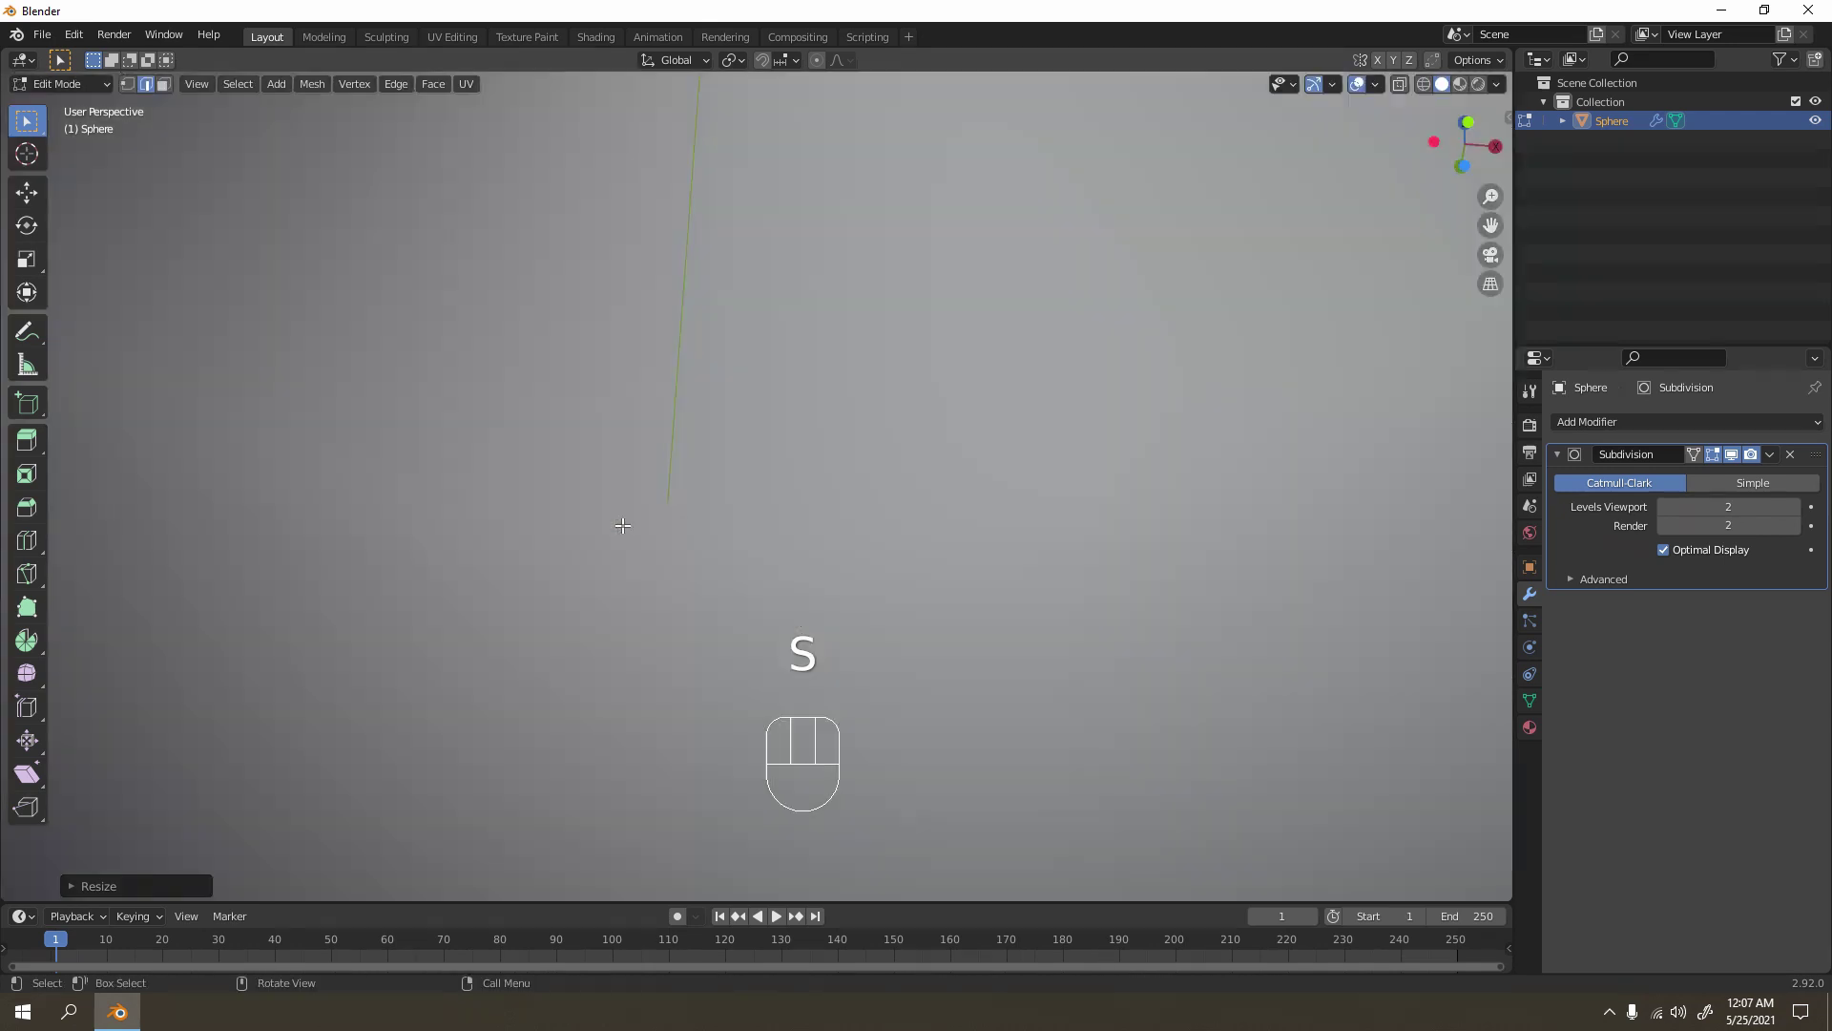
{"action": "middle_click_drag", "start_coordinate": [627, 524], "coordinate": [666, 528], "text": "shift"}
{"action": "scroll", "coordinate": [664, 527], "scroll_direction": "down", "scroll_amount": 2}
{"action": "middle_click_drag", "start_coordinate": [829, 607], "coordinate": [829, 653], "text": "shift"}
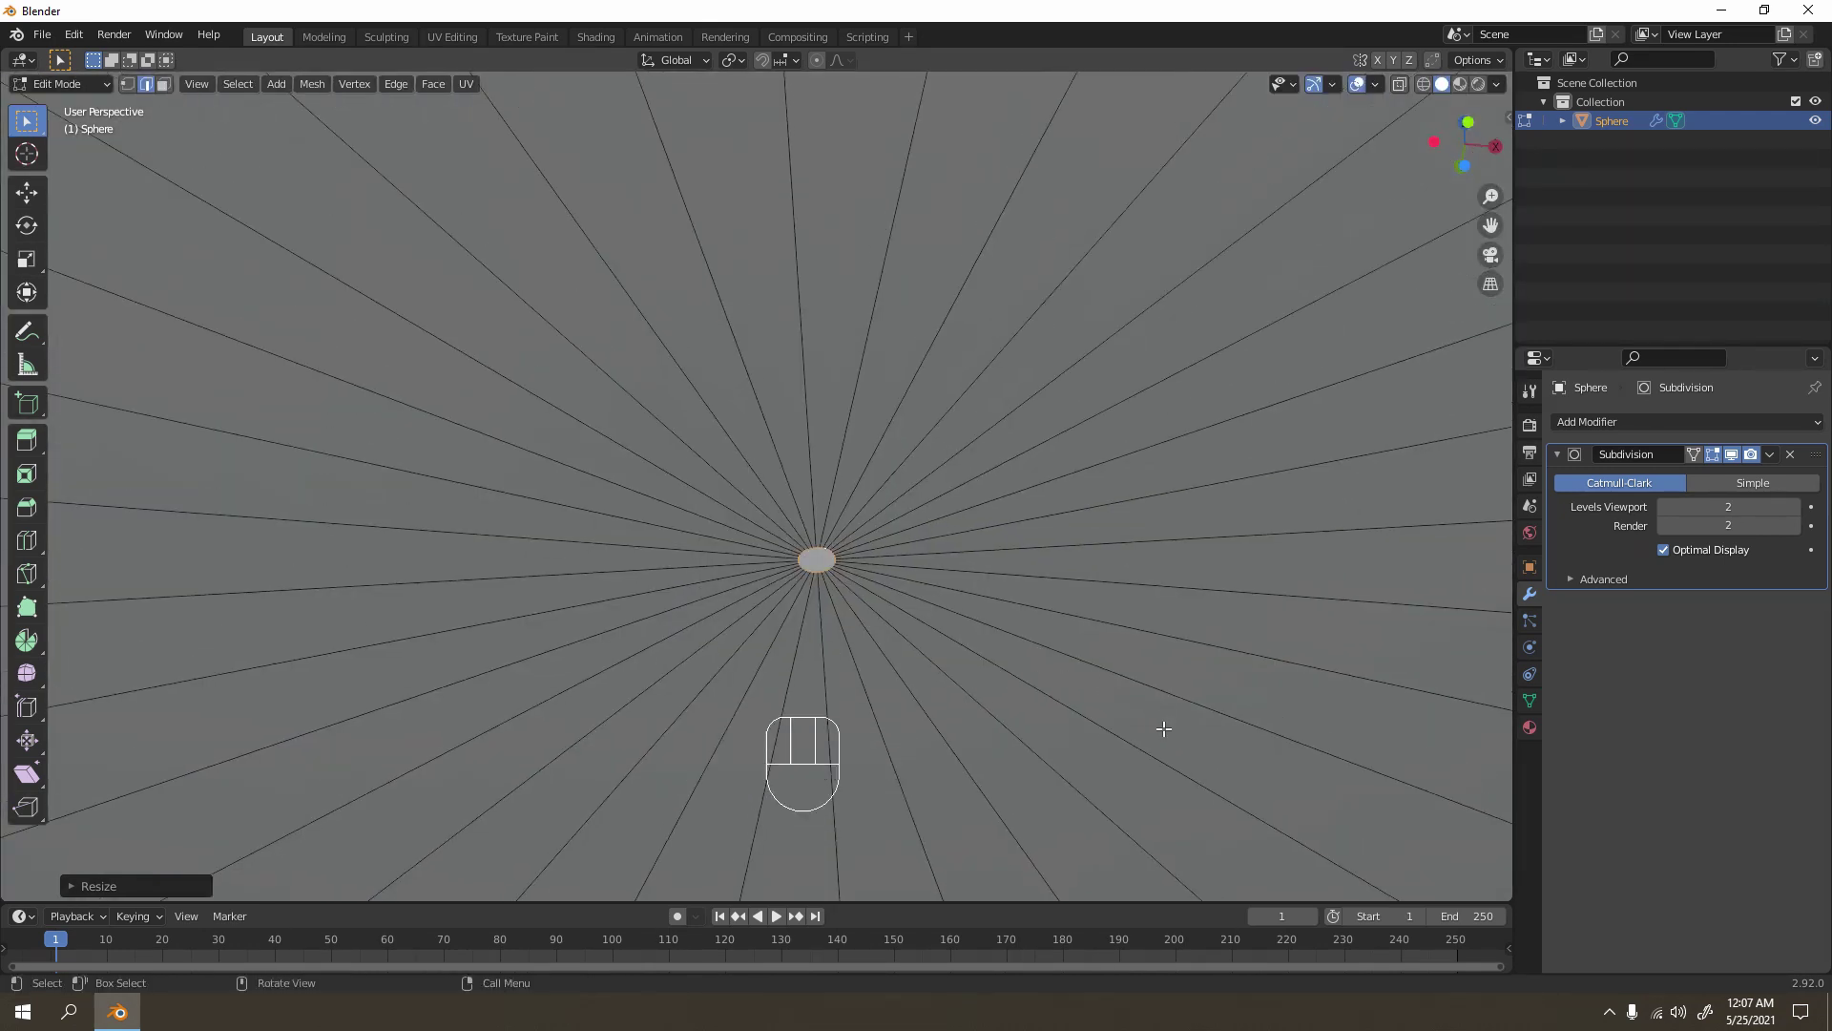
Step: Extrude the tiny hole's edge loop again, scale it inward, and fill the remaining opening with a face
{"action": "key", "text": "e"}
{"action": "key", "text": "s"}
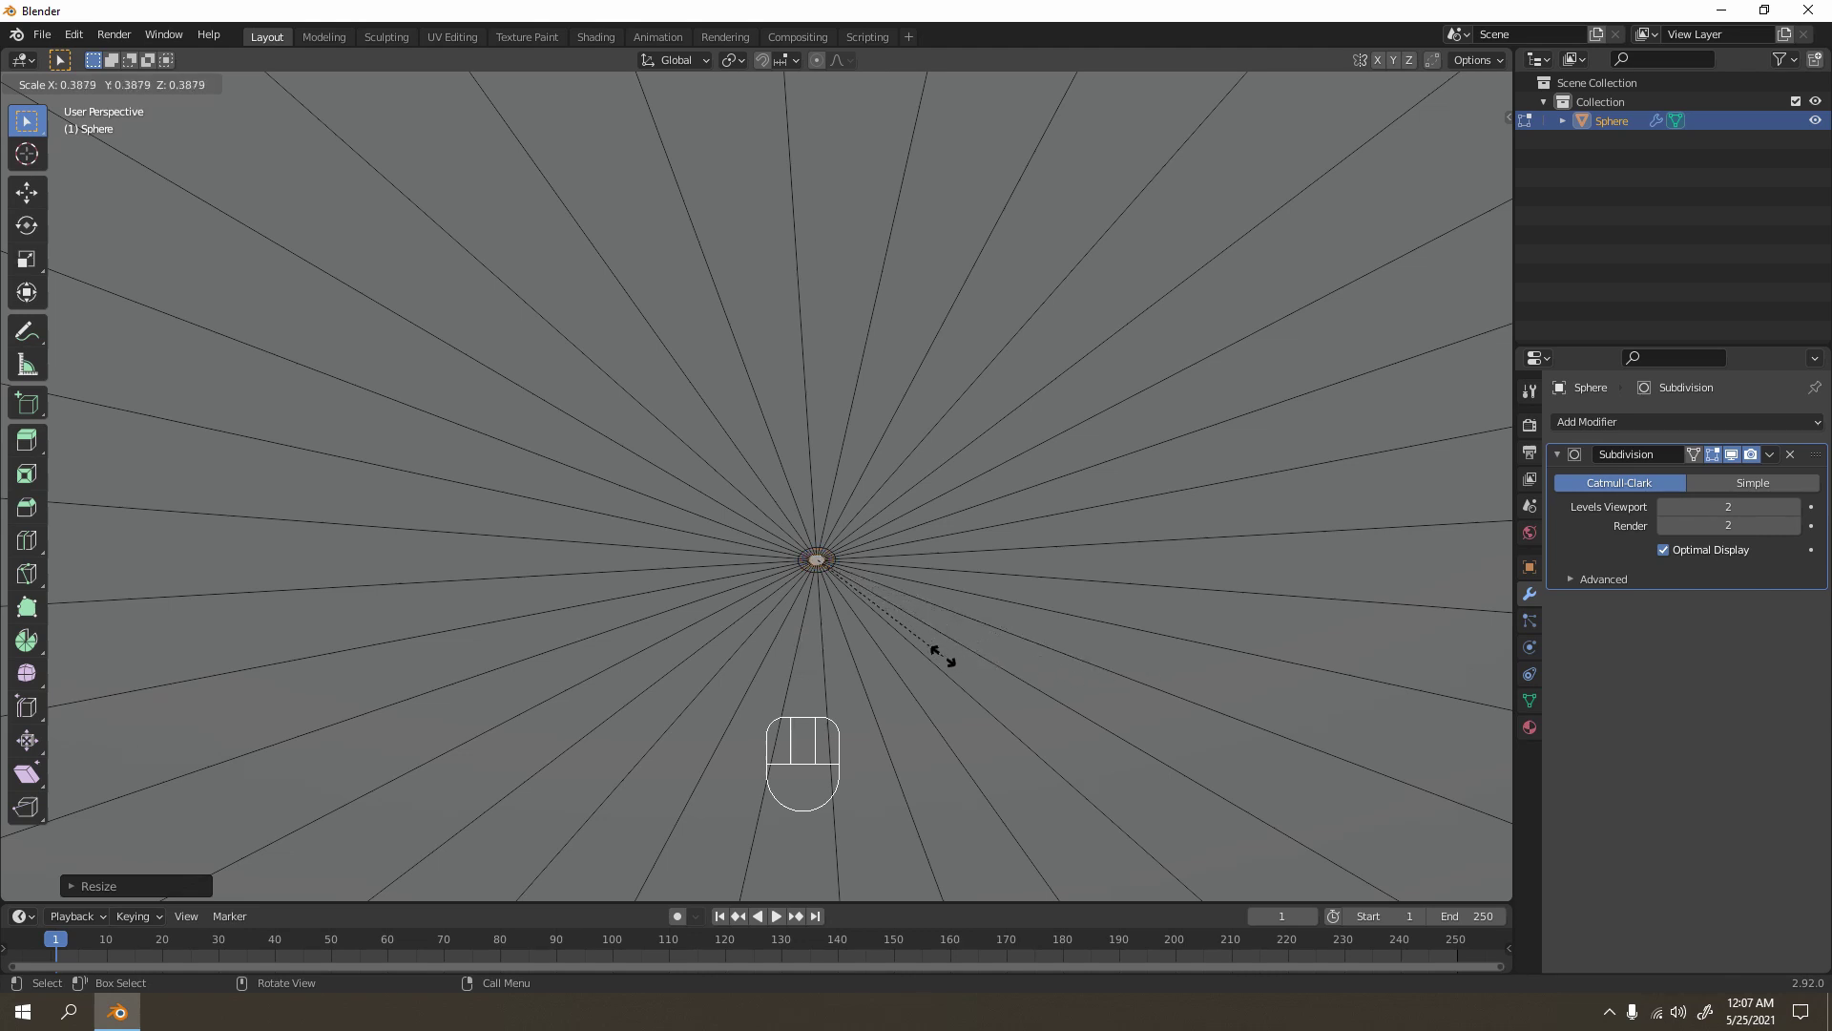
{"action": "left_click", "coordinate": [897, 604]}
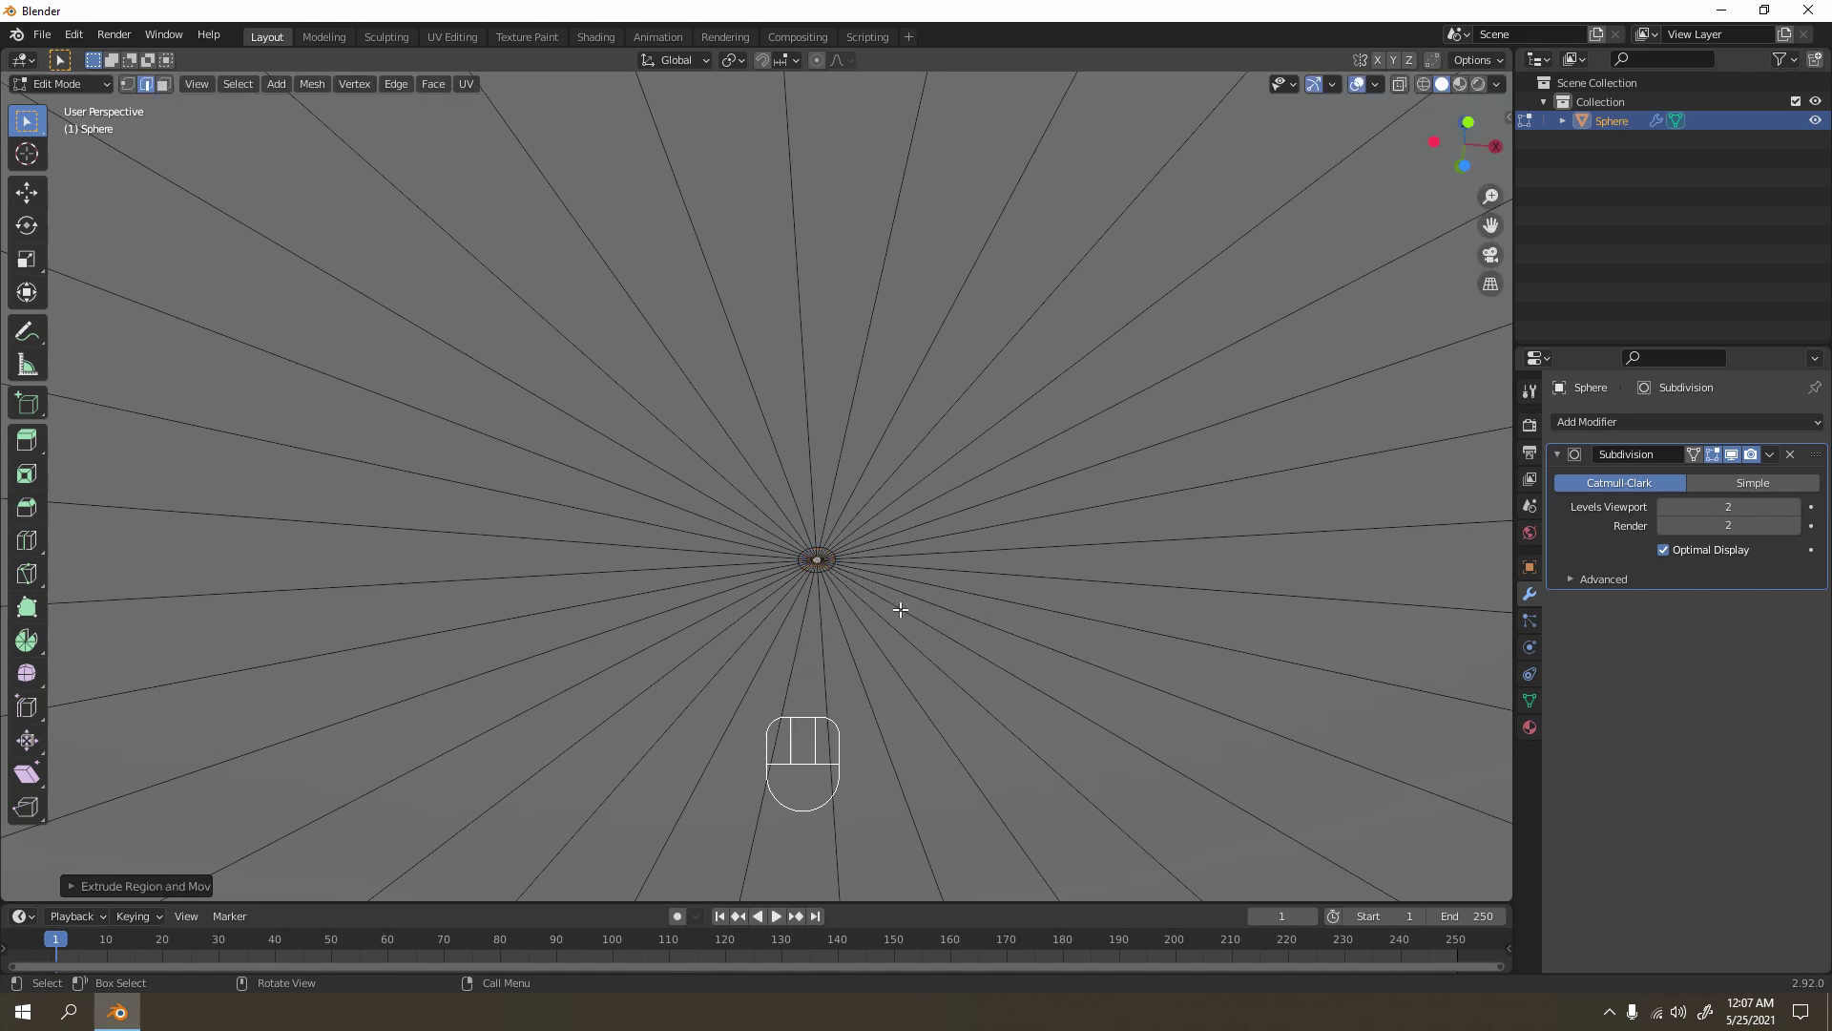
{"action": "key", "text": "f"}
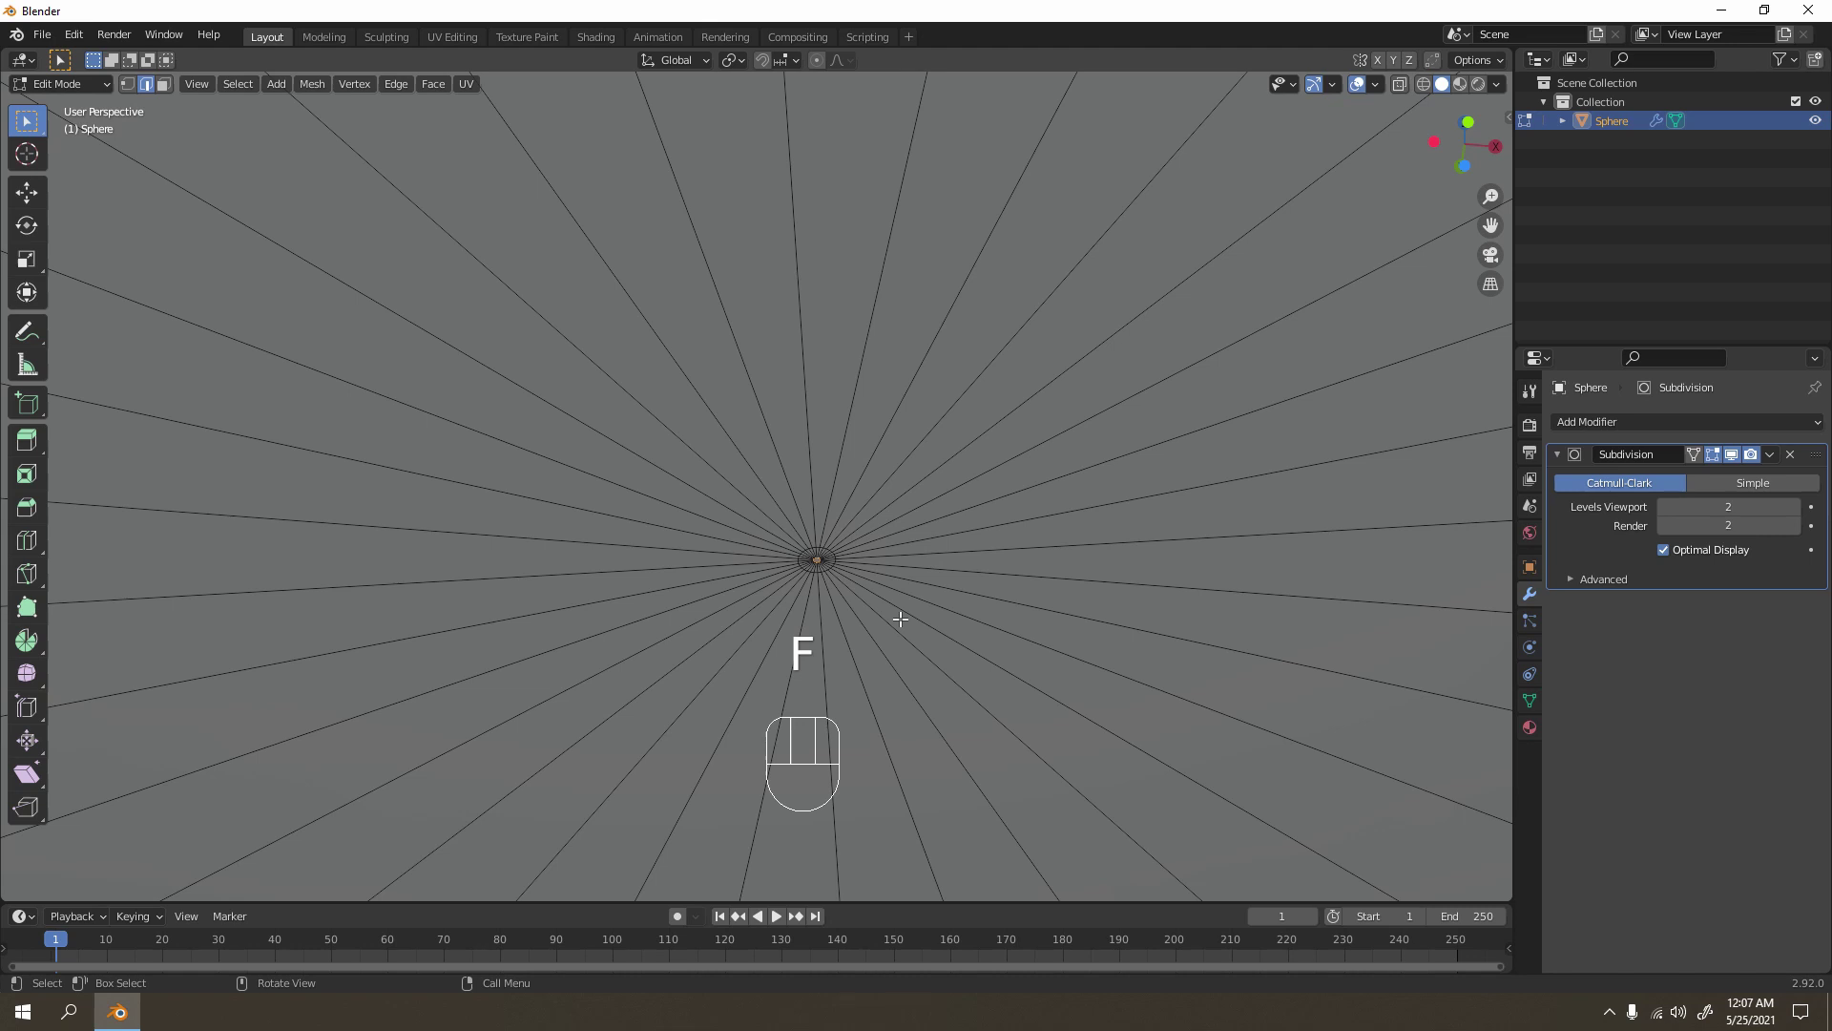
Step: Check the closed, smooth-shaded bottom of the tube in Object Mode
{"action": "key", "text": "Tab"}
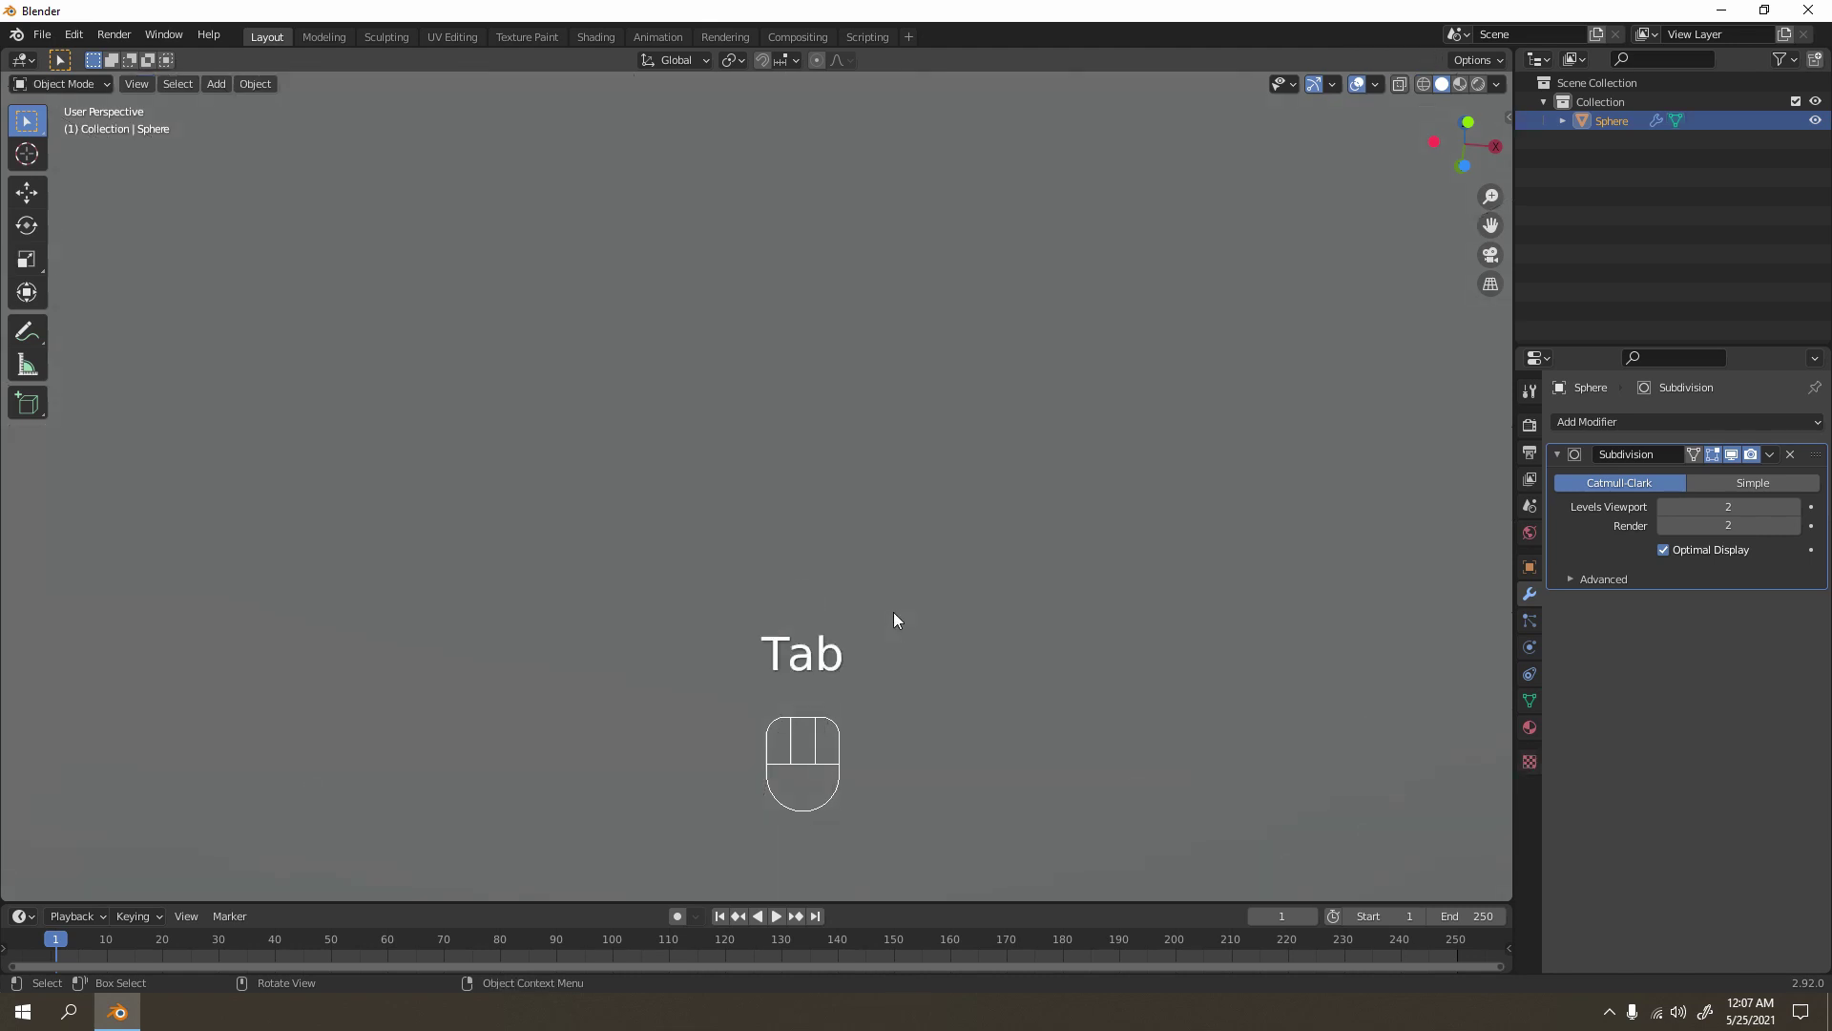
{"action": "scroll", "coordinate": [900, 618], "scroll_direction": "down", "scroll_amount": 5}
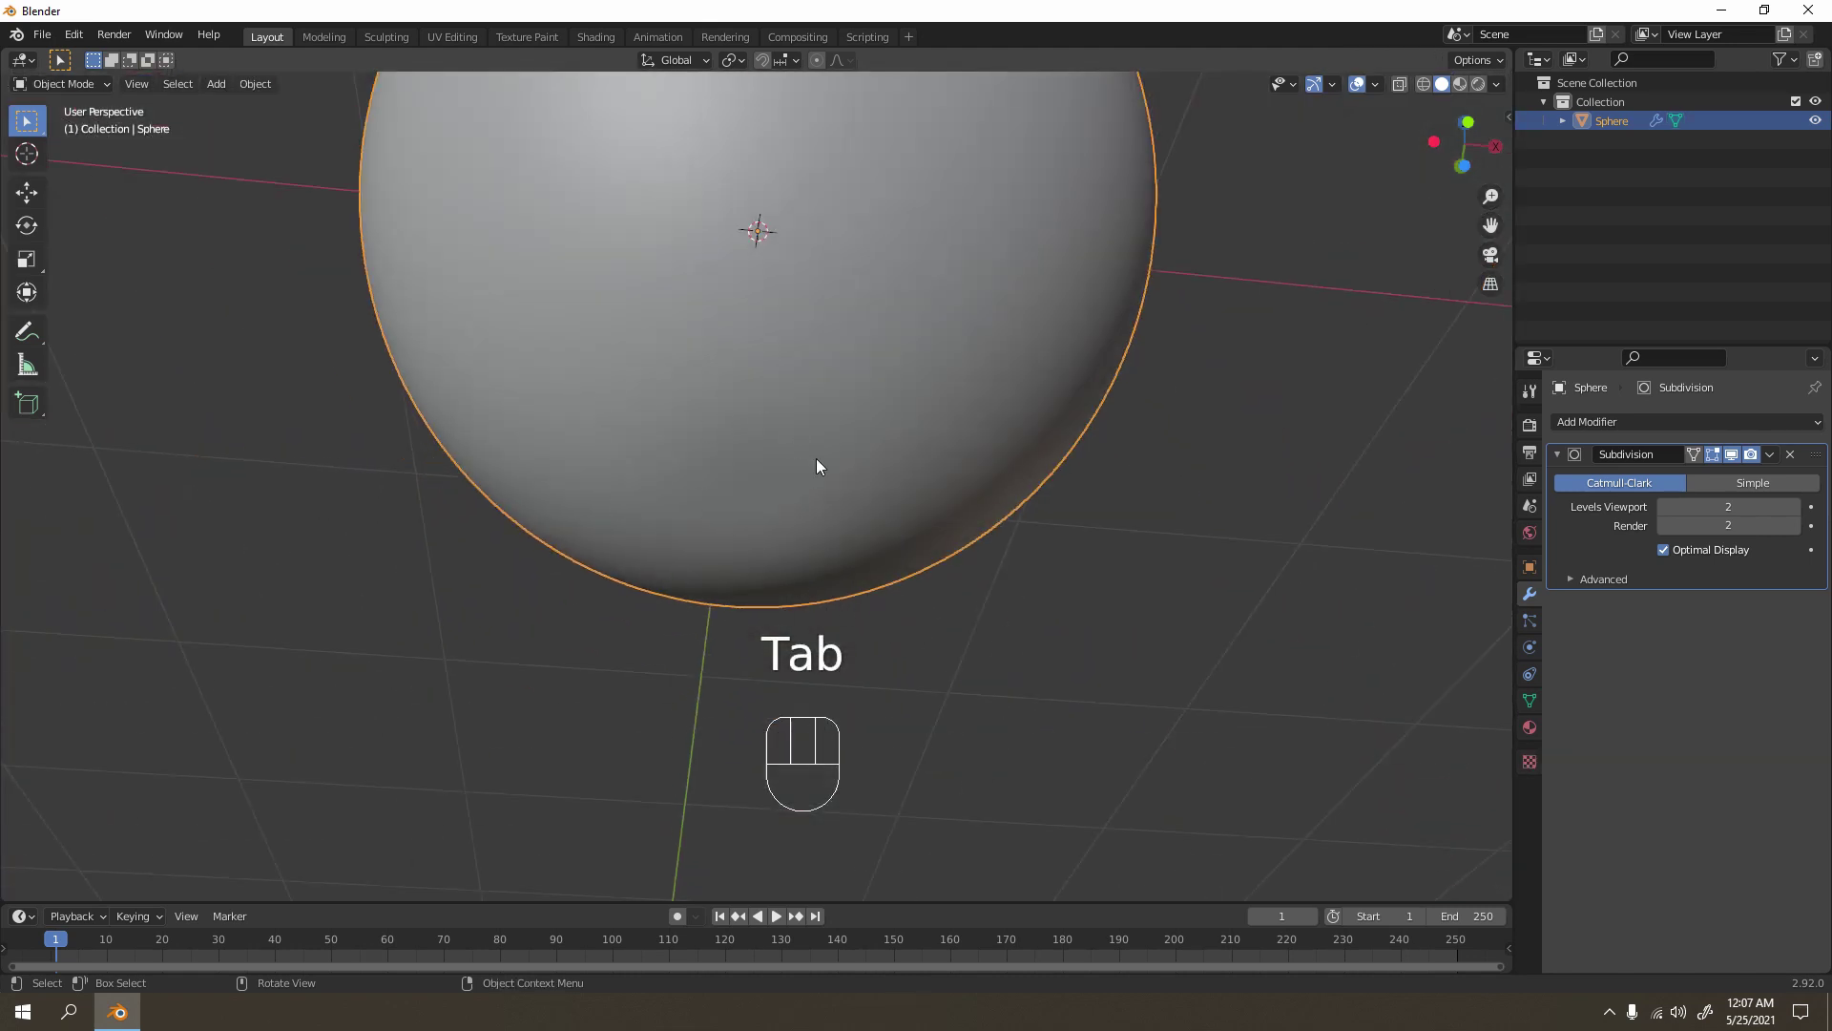
{"action": "scroll", "coordinate": [830, 521], "scroll_direction": "up", "scroll_amount": 4}
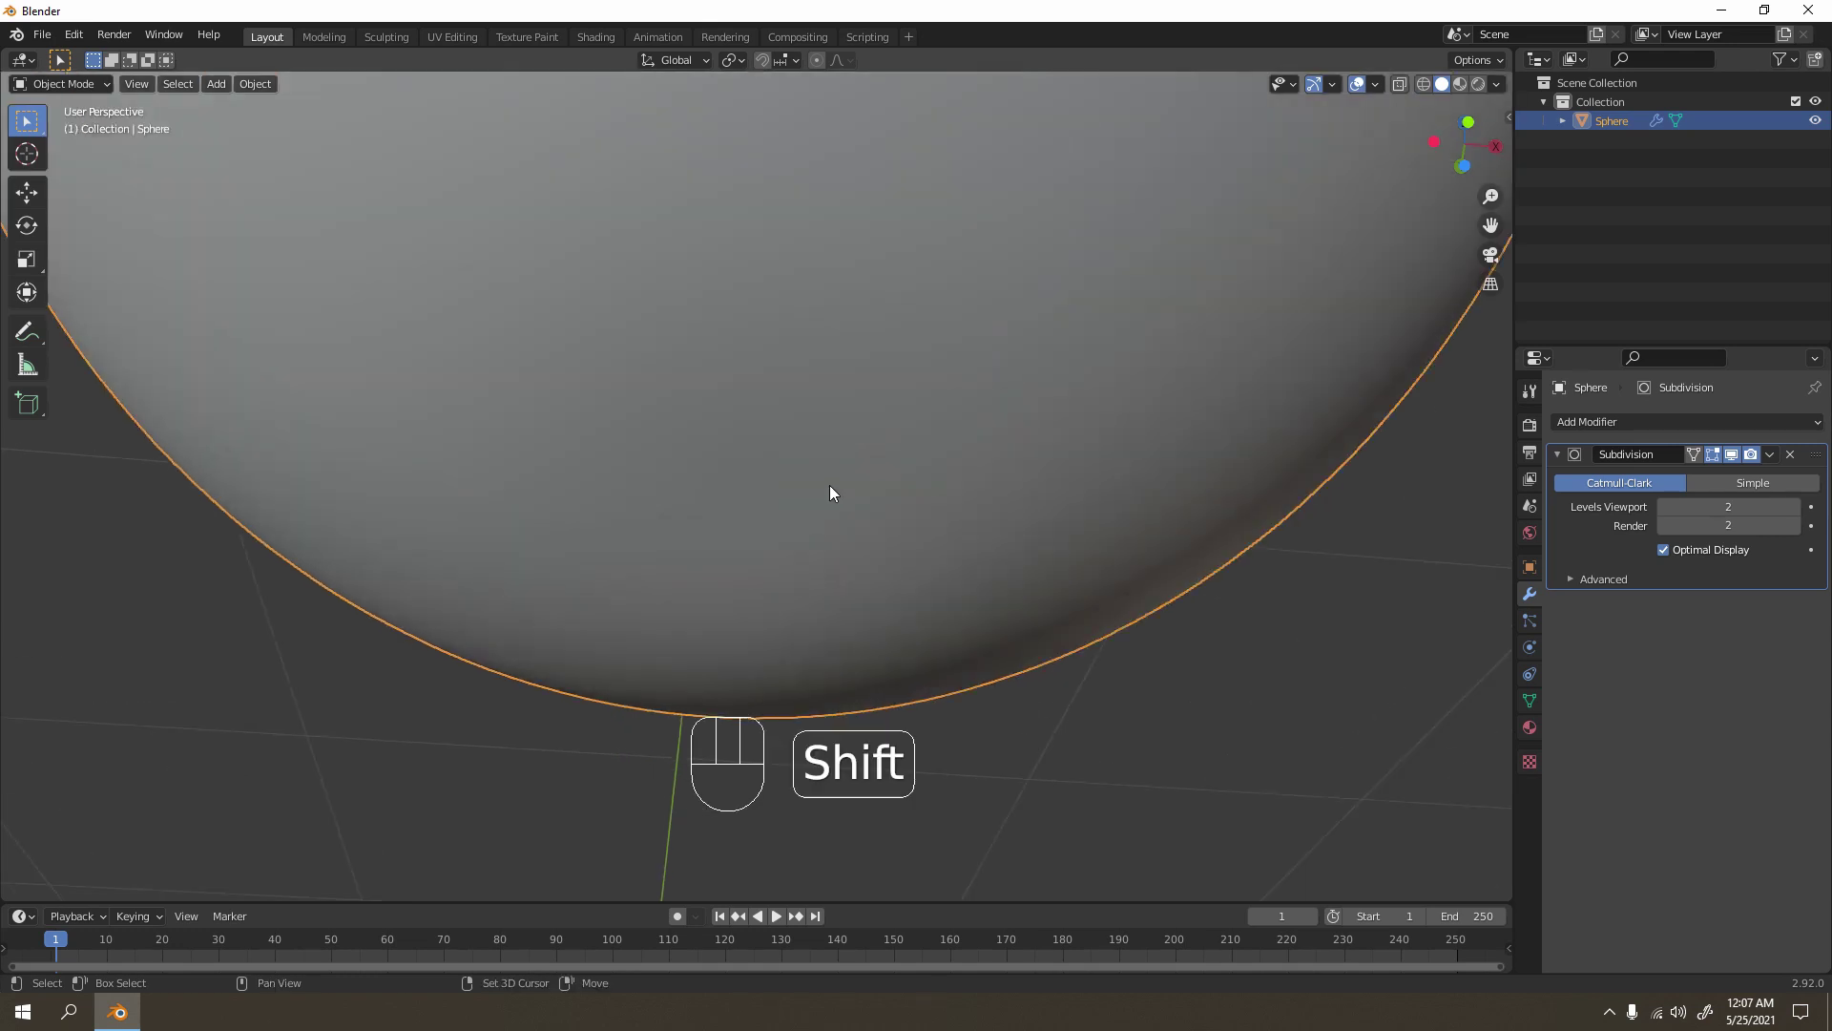
{"action": "middle_click_drag", "start_coordinate": [828, 485], "coordinate": [832, 534], "text": "shift"}
Step: Back in Edit Mode, switch to vertex select and box-select the vertices clustered at the bottom's centre
{"action": "key", "text": "Tab"}
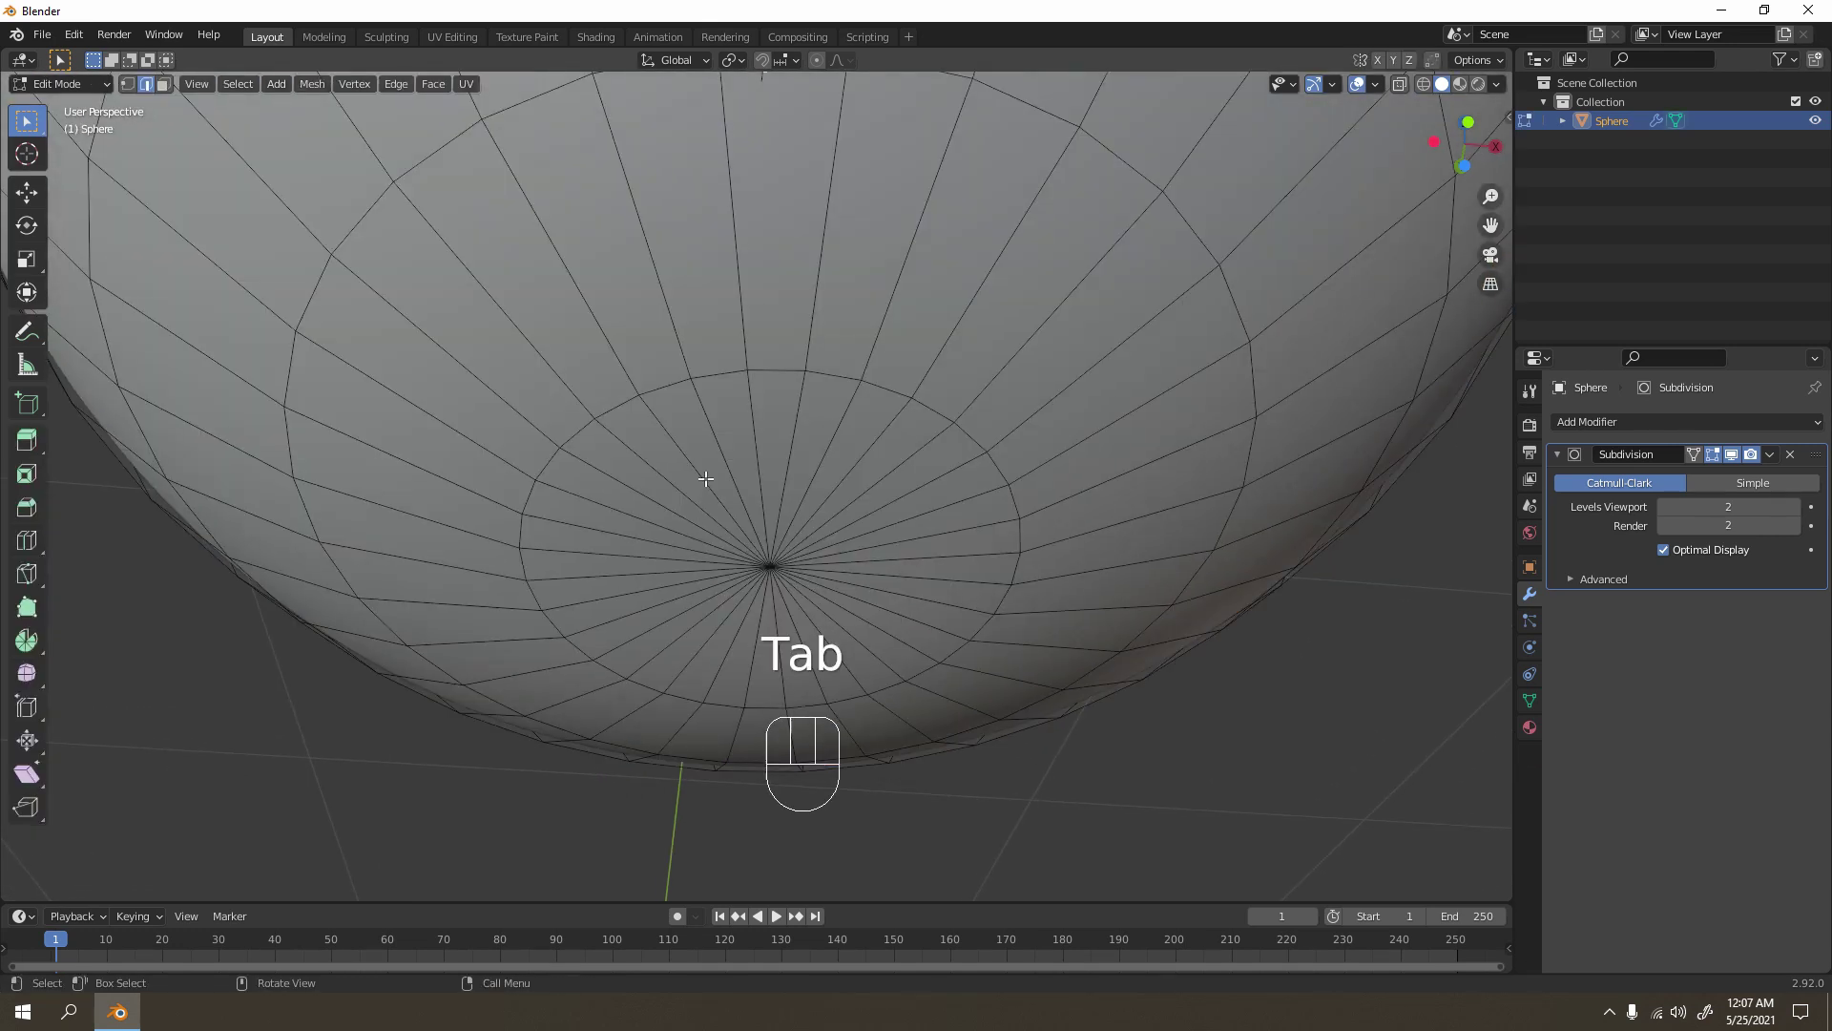
{"action": "scroll", "coordinate": [702, 484], "scroll_direction": "down", "scroll_amount": 2}
{"action": "left_click_drag", "start_coordinate": [707, 513], "coordinate": [809, 575]}
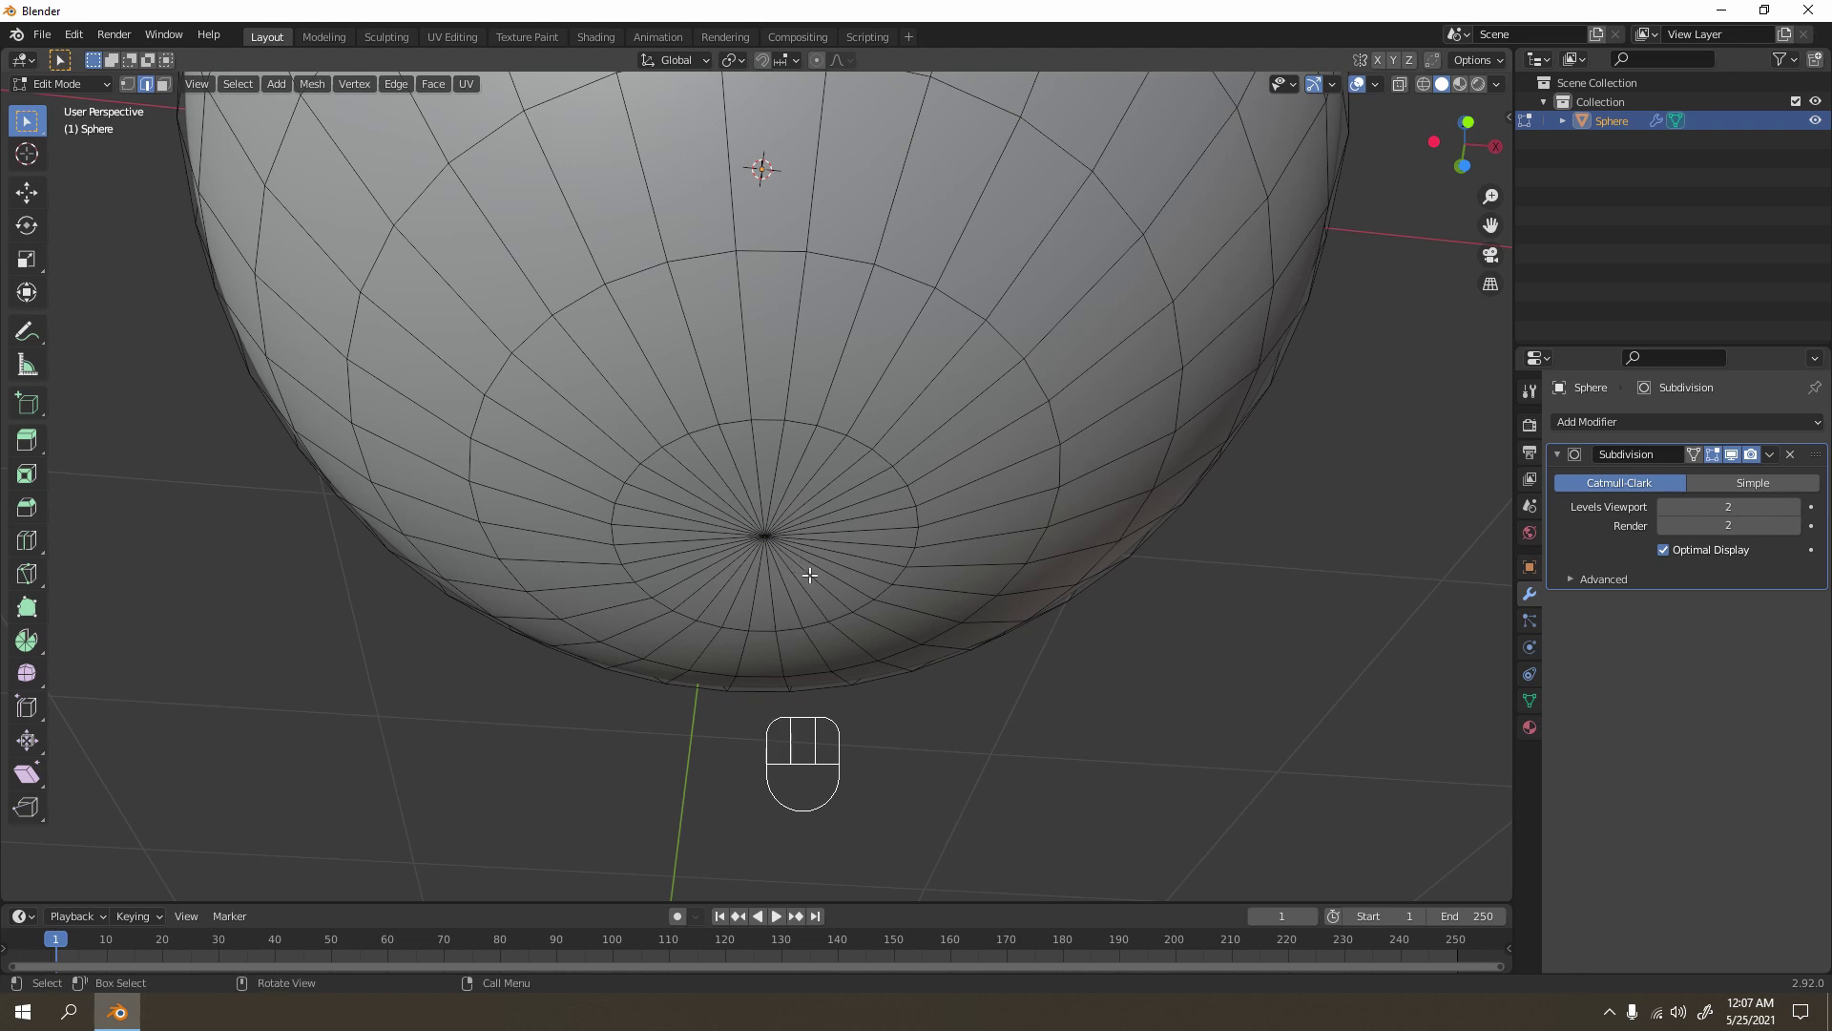
{"action": "left_click", "coordinate": [124, 84]}
{"action": "left_click_drag", "start_coordinate": [707, 472], "coordinate": [818, 552]}
Step: Examine the selected vertex cluster at the bottom's centre up close from outside and inside the tube
{"action": "scroll", "coordinate": [819, 496], "scroll_direction": "up", "scroll_amount": 2}
{"action": "middle_click_drag", "start_coordinate": [821, 448], "coordinate": [855, 348]}
{"action": "scroll", "coordinate": [859, 346], "scroll_direction": "up", "scroll_amount": 2}
{"action": "scroll", "coordinate": [897, 334], "scroll_direction": "up", "scroll_amount": 2}
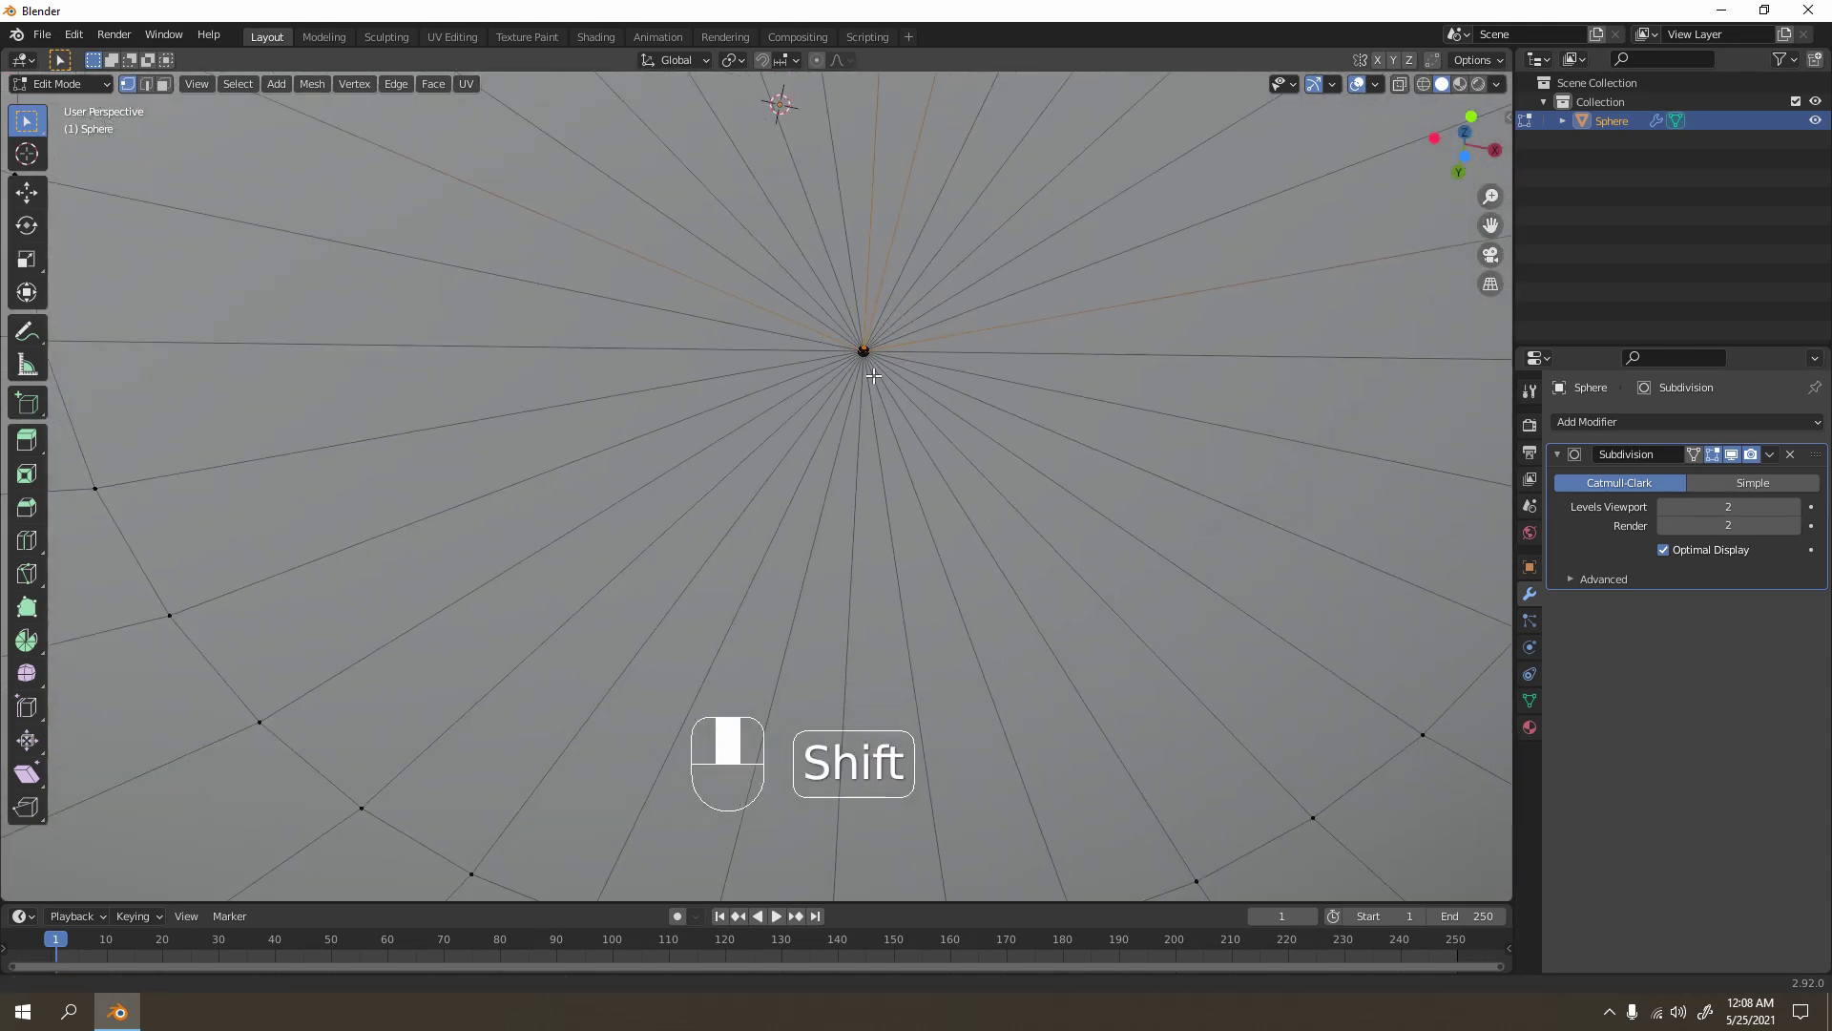
{"action": "middle_click_drag", "start_coordinate": [873, 376], "coordinate": [787, 732], "text": "shift"}
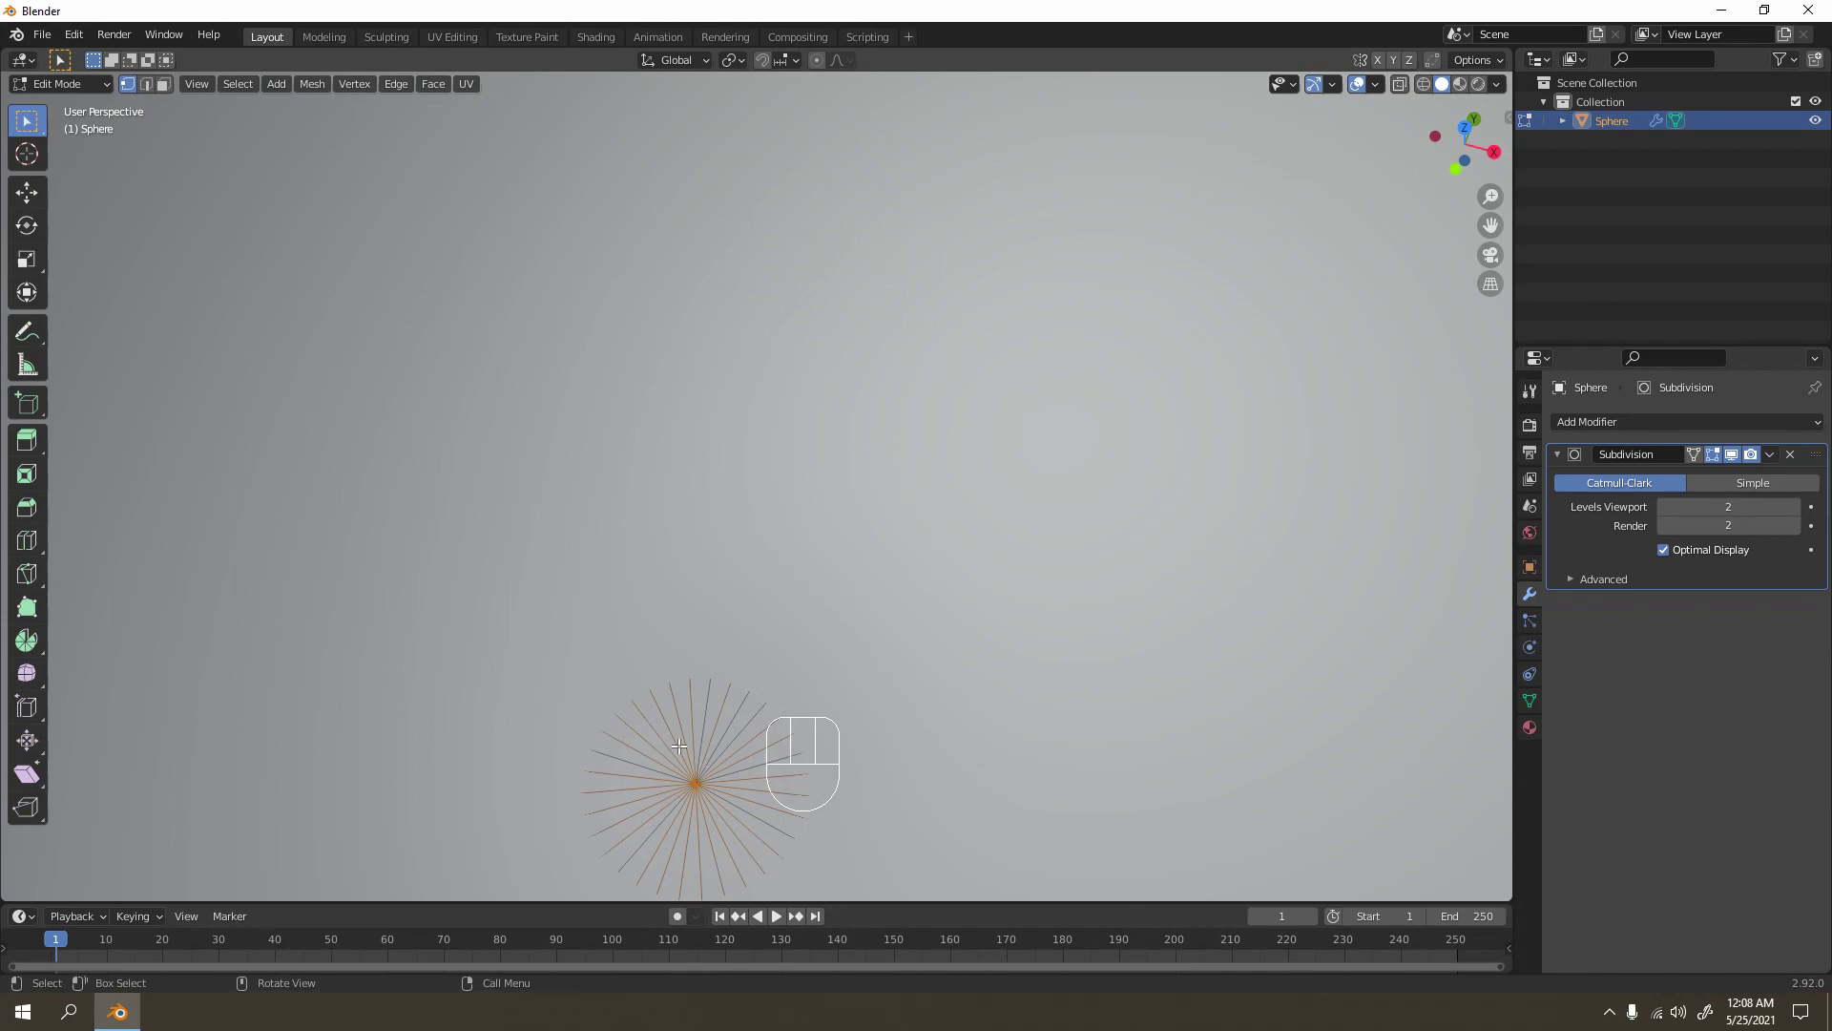
{"action": "scroll", "coordinate": [723, 827], "scroll_direction": "down", "scroll_amount": 5}
{"action": "middle_click_drag", "start_coordinate": [723, 820], "coordinate": [781, 540]}
{"action": "scroll", "coordinate": [782, 539], "scroll_direction": "up", "scroll_amount": 3}
{"action": "scroll", "coordinate": [782, 539], "scroll_direction": "down", "scroll_amount": 5}
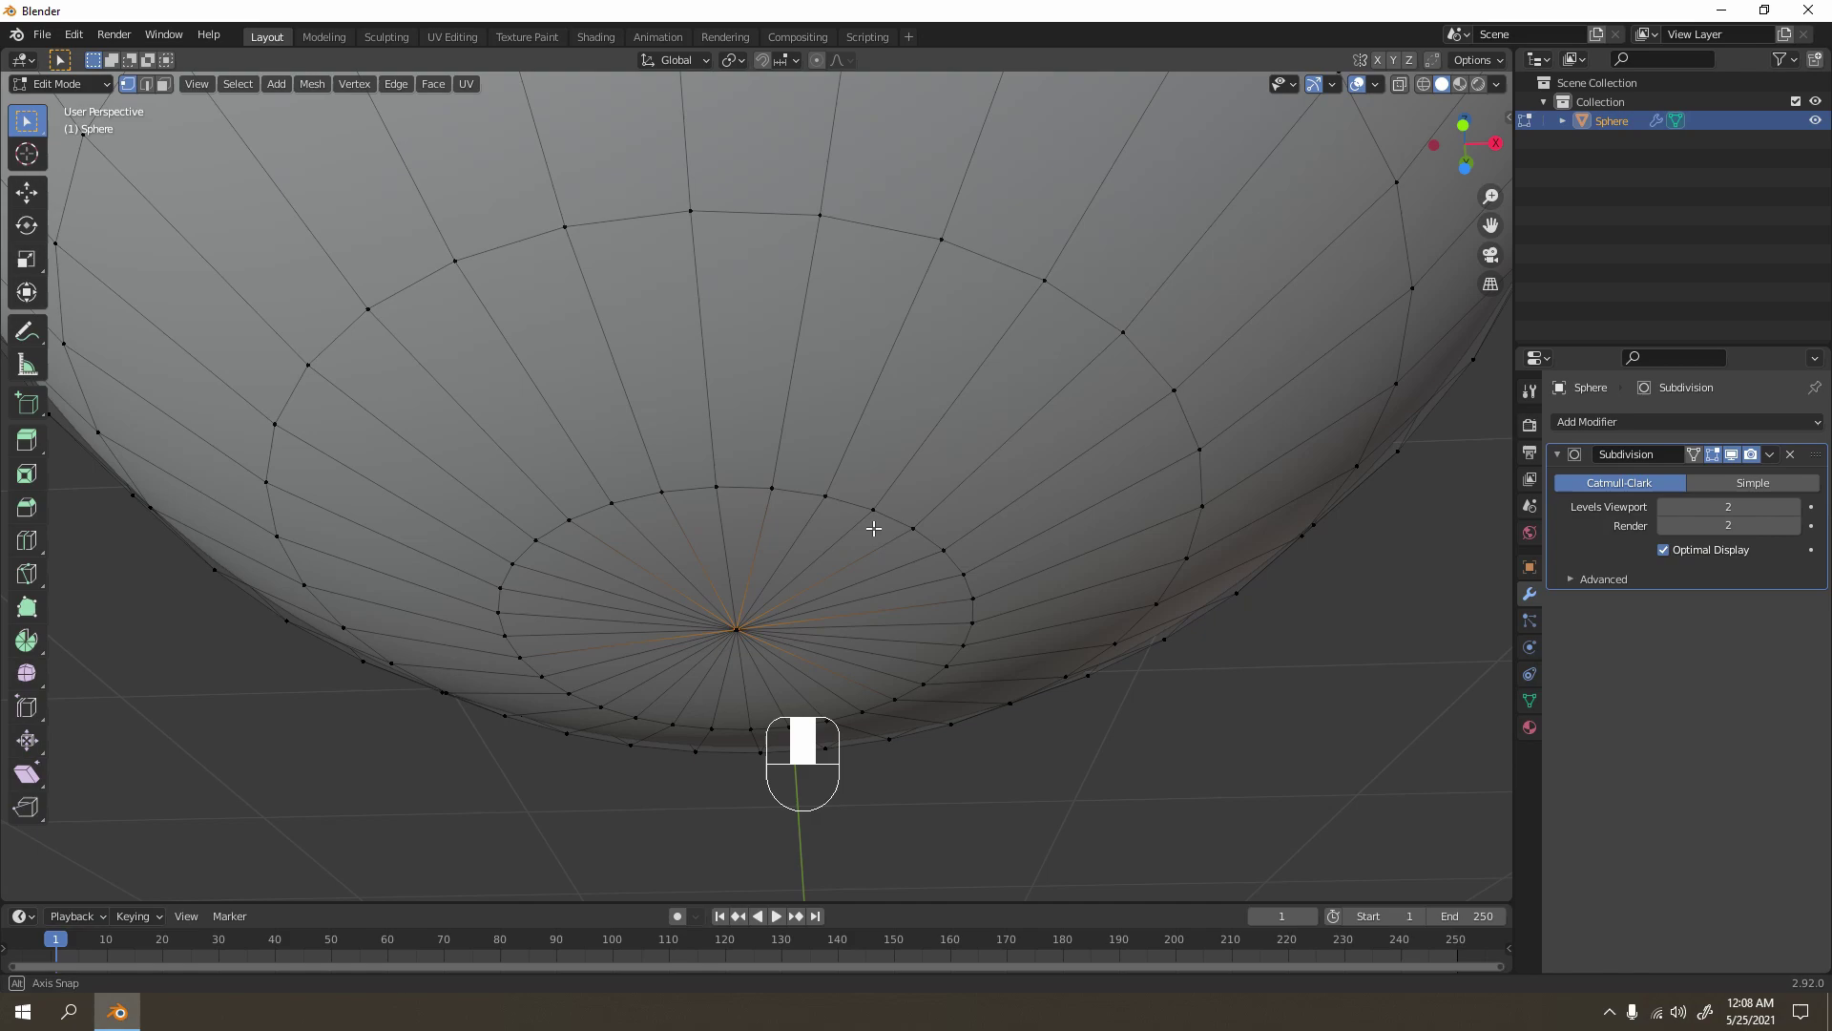
Step: Select all the clustered vertices at the bottom's centre in wireframe, return to solid shading, and merge them At Center
{"action": "left_click", "coordinate": [1424, 84]}
{"action": "mouse_move", "coordinate": [838, 601]}
{"action": "middle_mouse_down"}
{"action": "mouse_move", "coordinate": [768, 483]}
{"action": "mouse_move", "coordinate": [817, 478]}
{"action": "mouse_move", "coordinate": [814, 512]}
{"action": "mouse_move", "coordinate": [816, 490]}
{"action": "middle_mouse_up"}
{"action": "left_click_drag", "start_coordinate": [703, 360], "coordinate": [912, 472]}
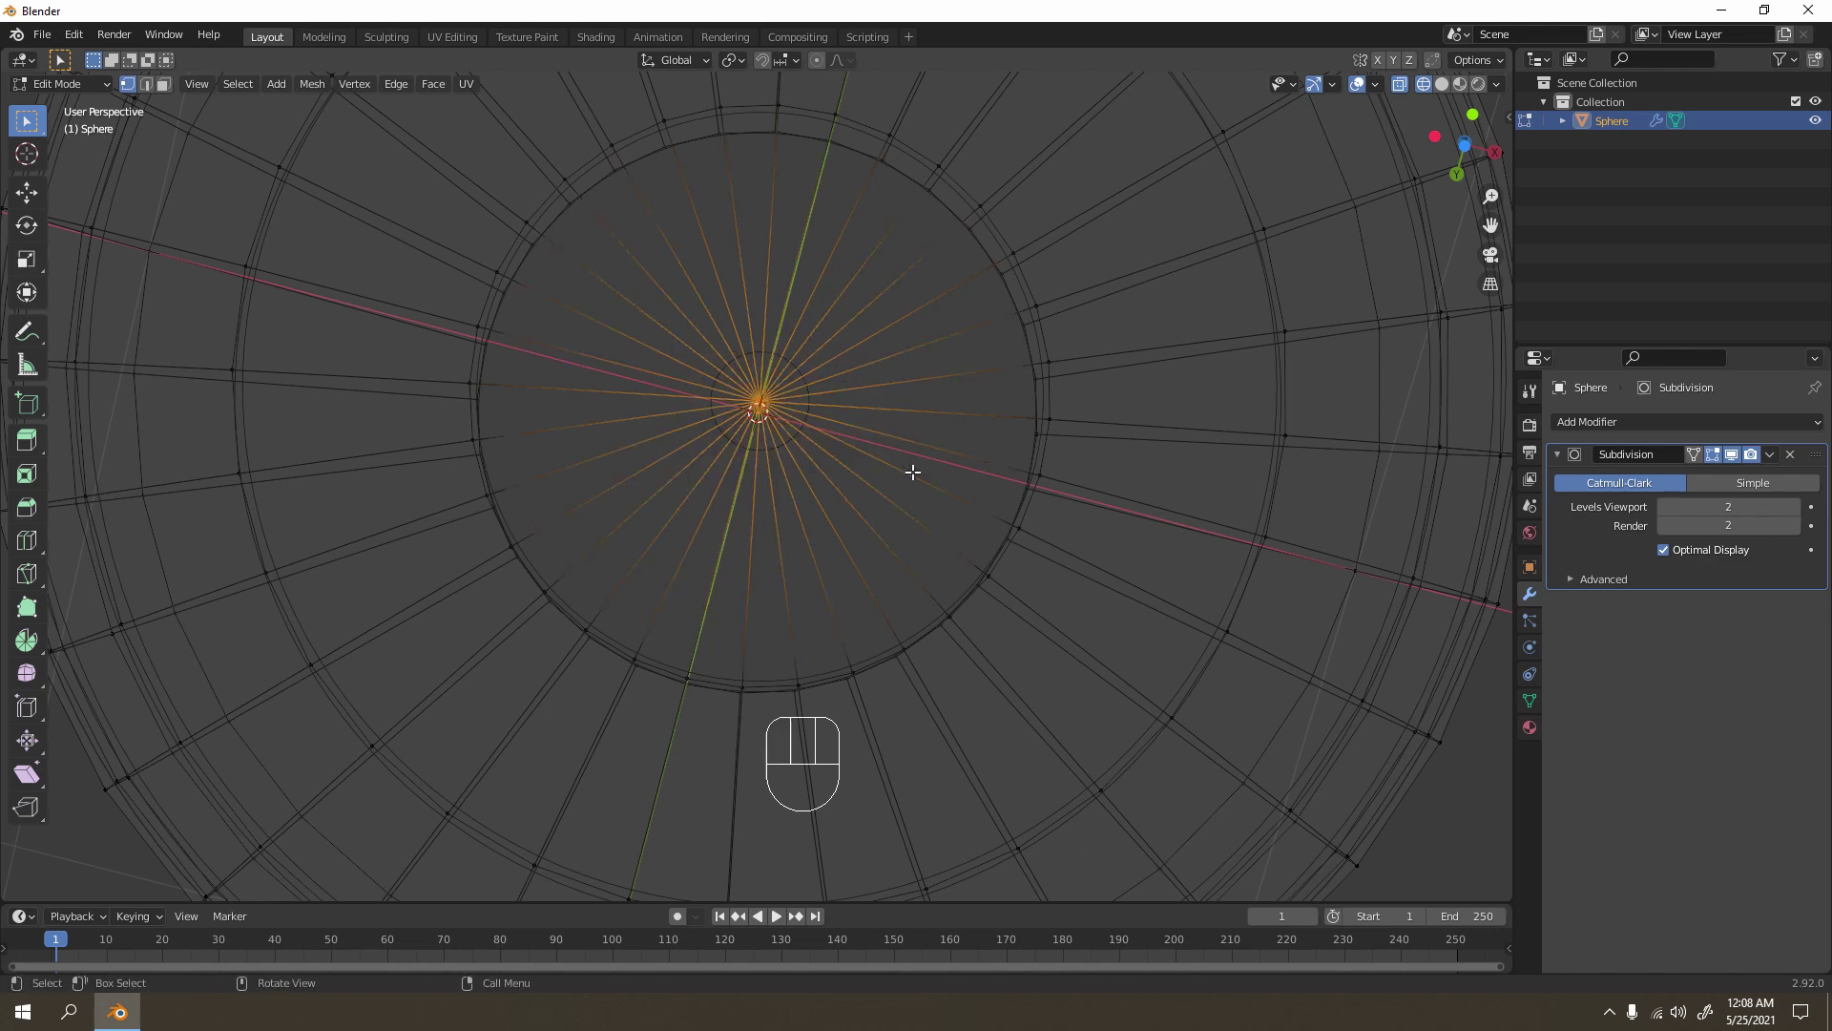
{"action": "scroll", "coordinate": [888, 473], "scroll_direction": "down", "scroll_amount": 3}
{"action": "middle_click_drag", "start_coordinate": [858, 474], "coordinate": [1200, 229]}
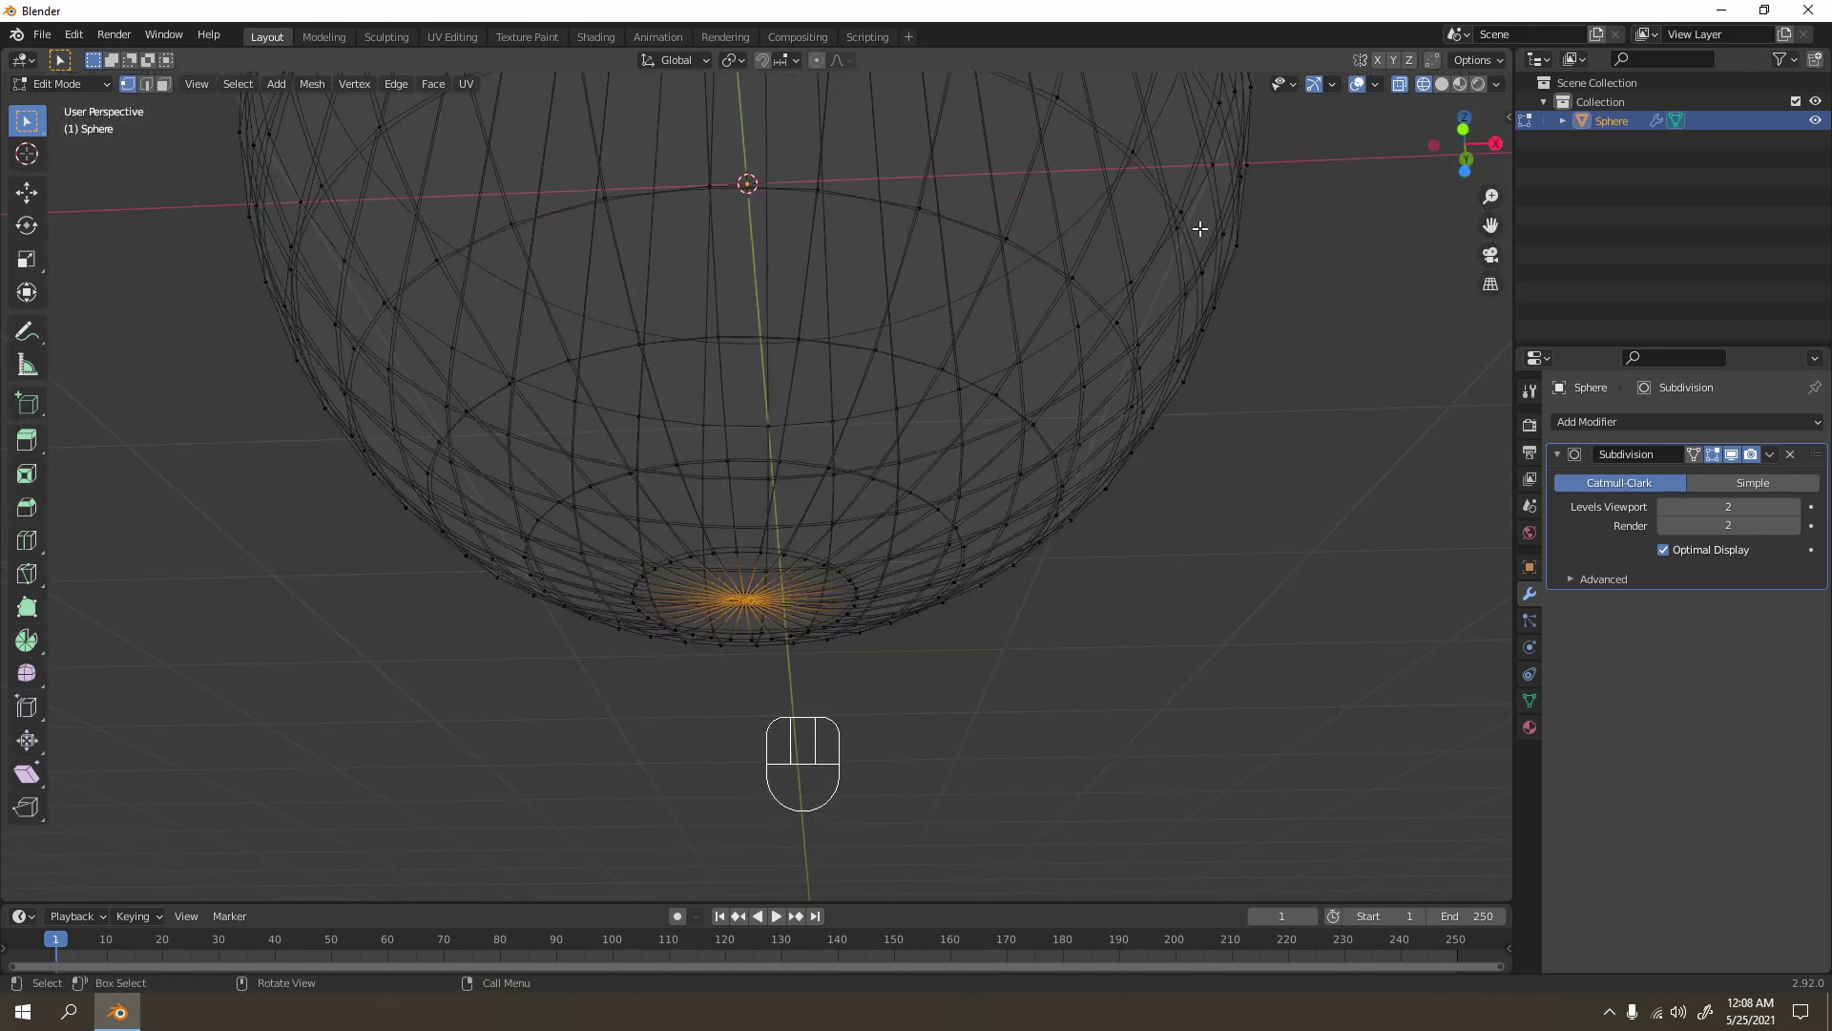
{"action": "left_click", "coordinate": [1442, 84]}
{"action": "scroll", "coordinate": [963, 398], "scroll_direction": "down", "scroll_amount": 1}
{"action": "middle_click_drag", "start_coordinate": [953, 397], "coordinate": [945, 308], "text": "shift"}
{"action": "scroll", "coordinate": [929, 340], "scroll_direction": "up", "scroll_amount": 4}
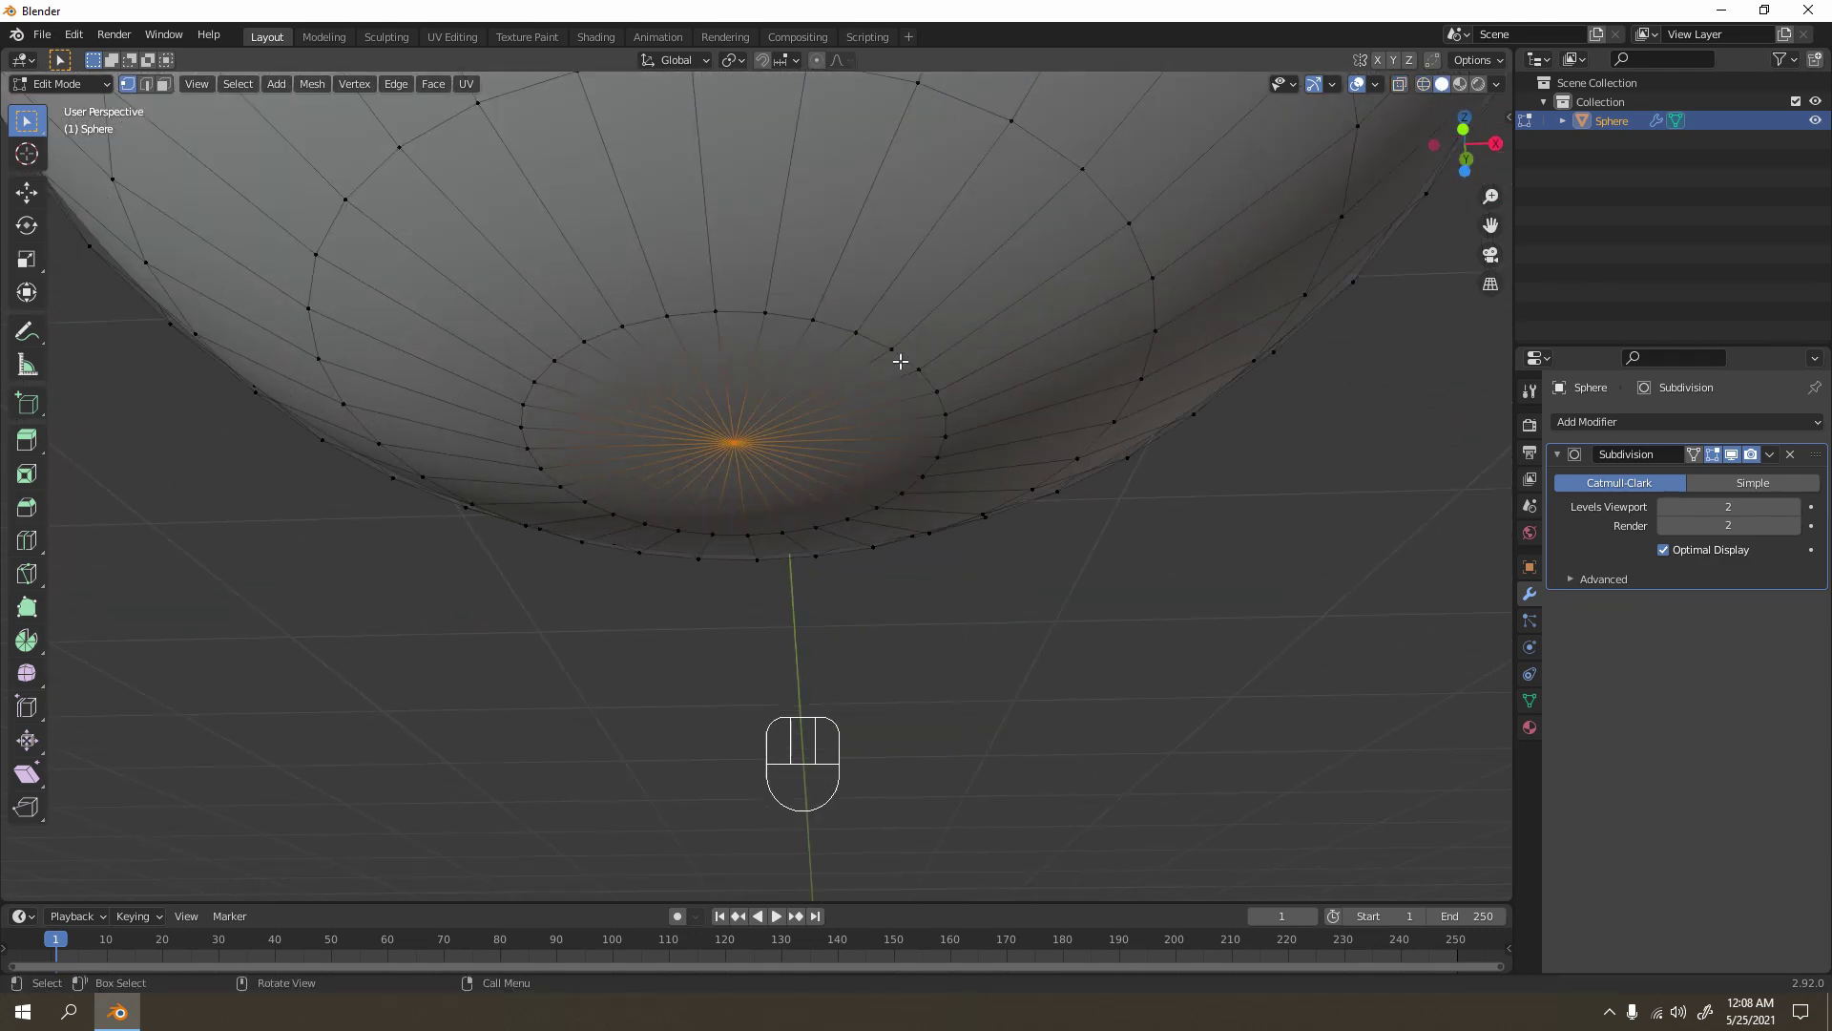
{"action": "key", "text": "m"}
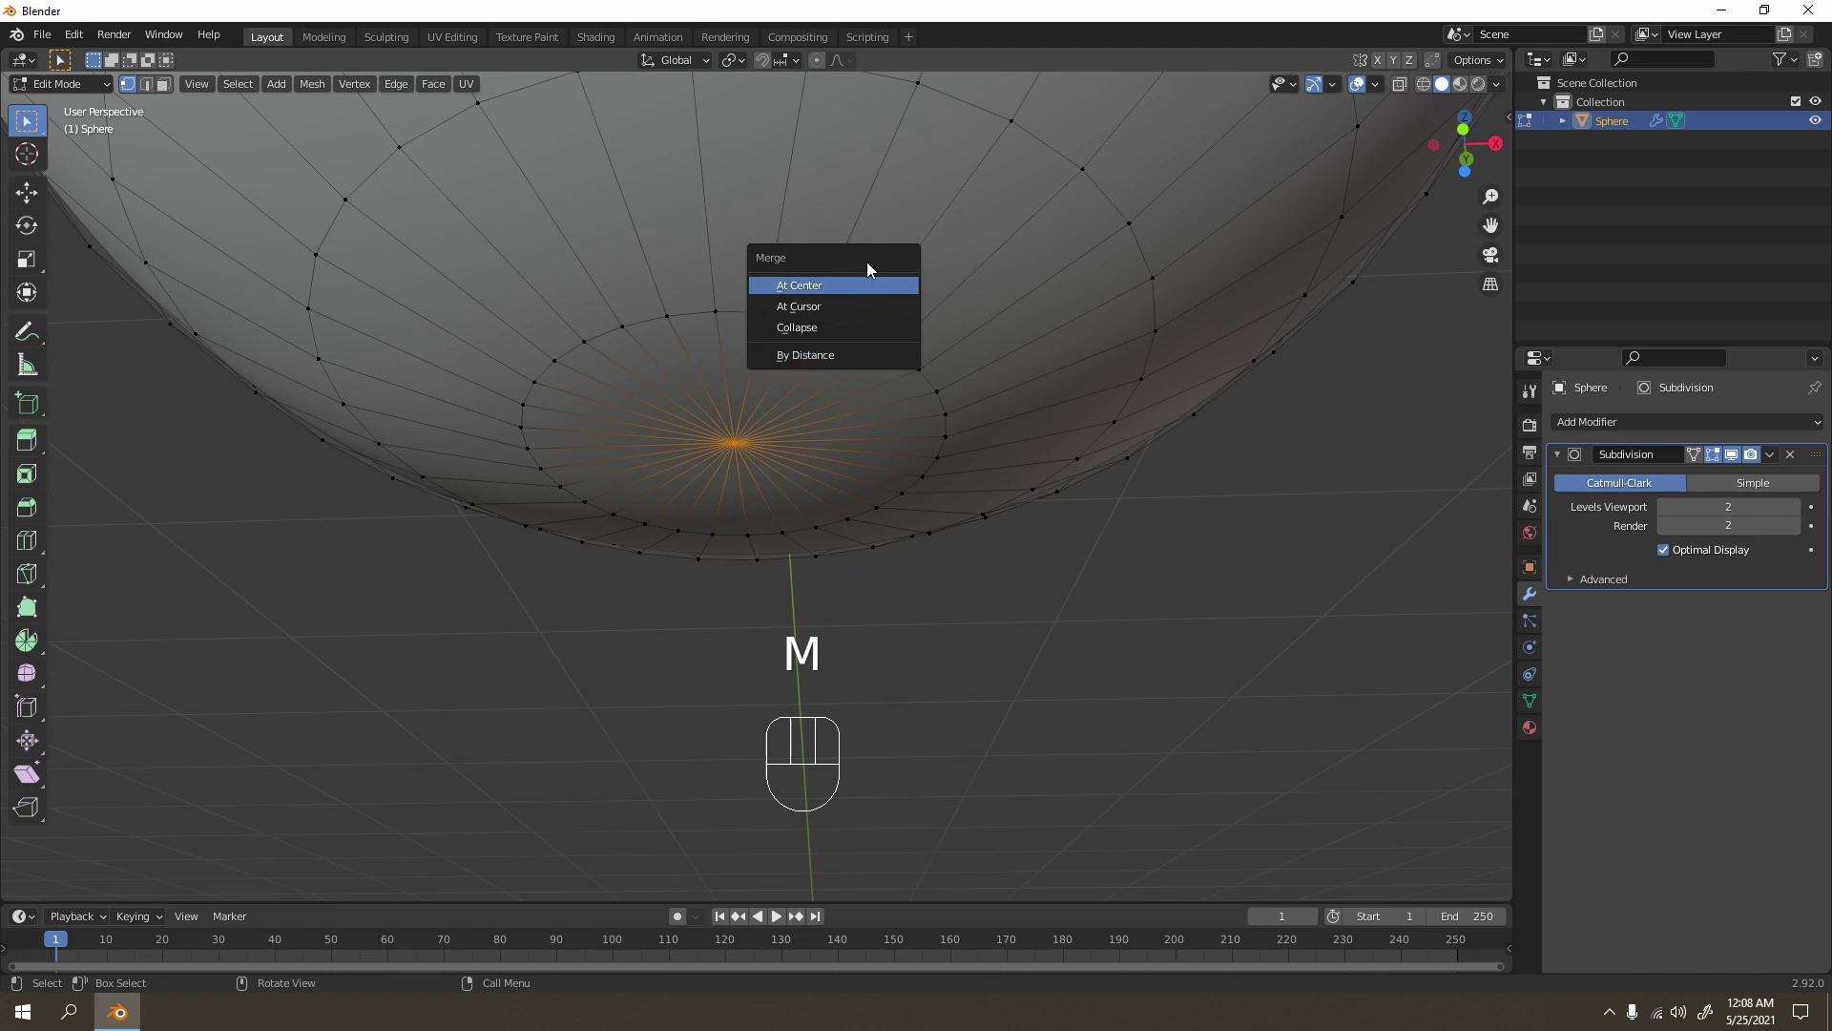
{"action": "left_click", "coordinate": [868, 294]}
{"action": "scroll", "coordinate": [897, 572], "scroll_direction": "down", "scroll_amount": 3}
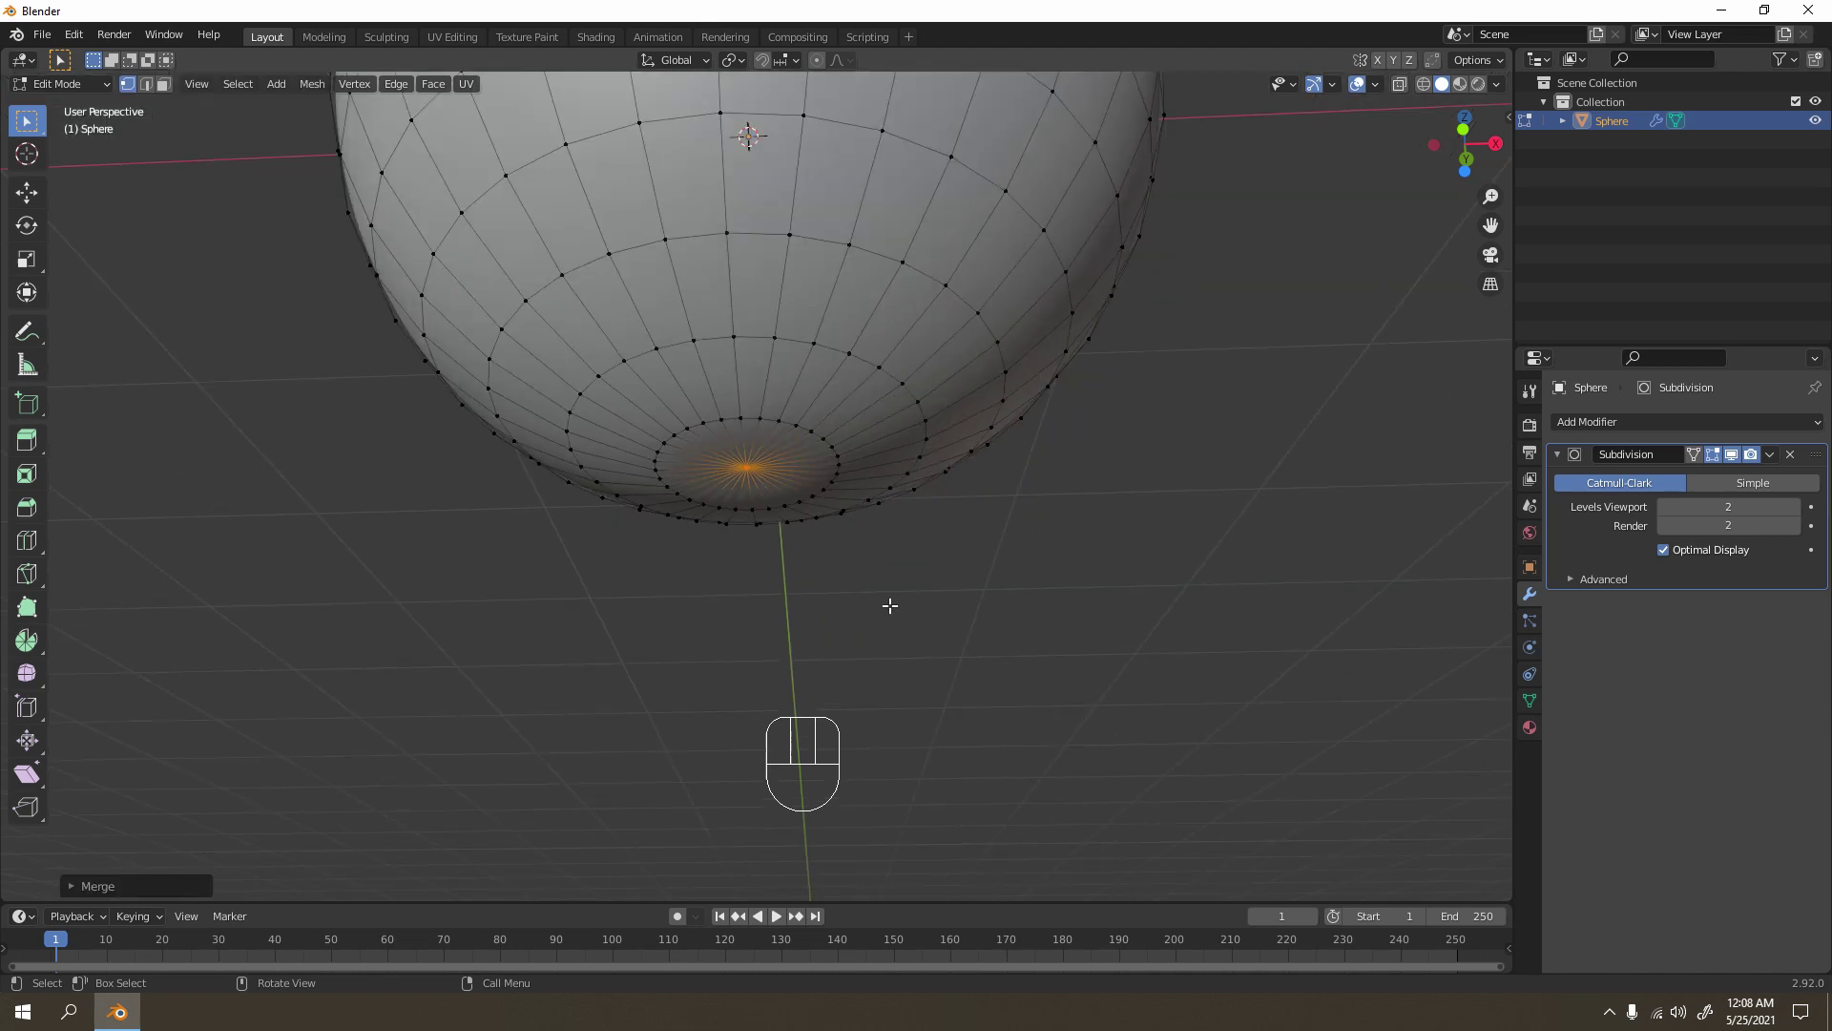
Step: Return to Object Mode and inspect the tube's merged bottom up close
{"action": "key", "text": "Tab"}
{"action": "scroll", "coordinate": [844, 577], "scroll_direction": "up", "scroll_amount": 4}
{"action": "middle_click_drag", "start_coordinate": [861, 525], "coordinate": [859, 687]}
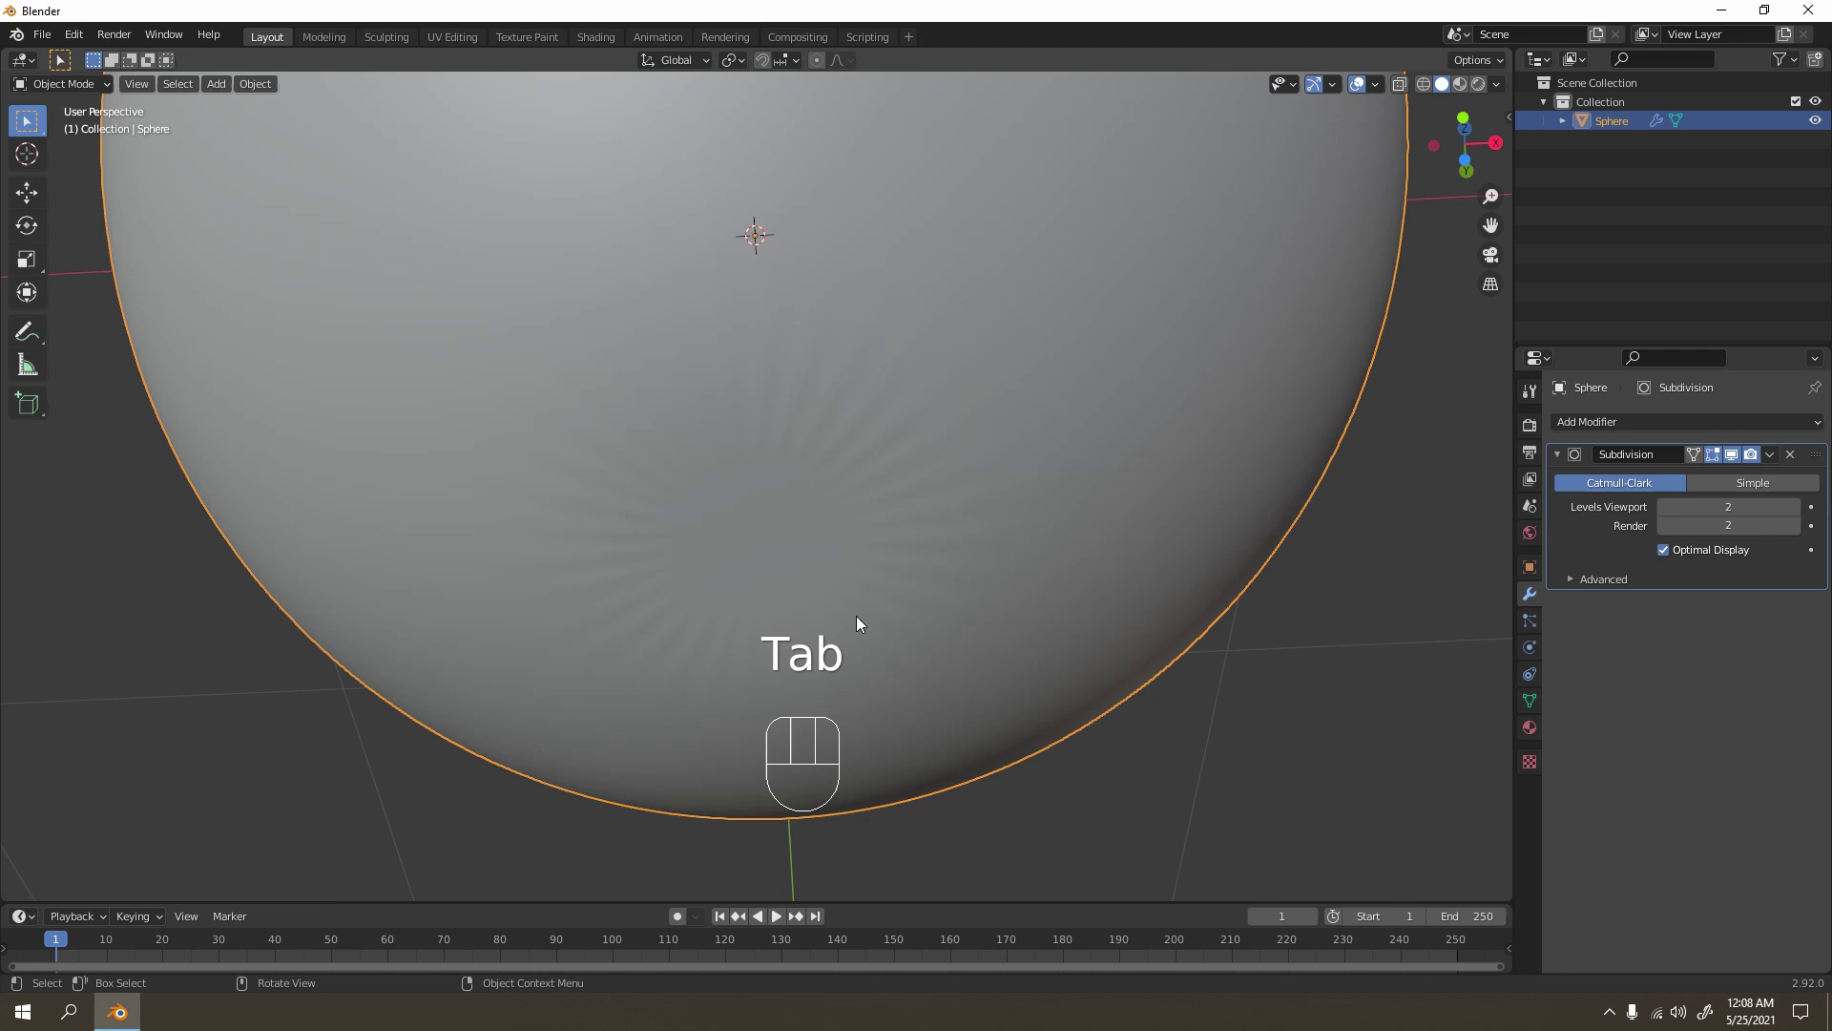
Step: Undo the most recent operations on the tube, return to Object Mode and deselect it
{"action": "right_click", "coordinate": [919, 468]}
{"action": "left_click", "coordinate": [919, 468]}
{"action": "key", "text": "ctrl"}
{"action": "key", "text": "ctrl+z"}
{"action": "key", "text": "ctrl+z"}
{"action": "key", "text": "ctrl+z"}
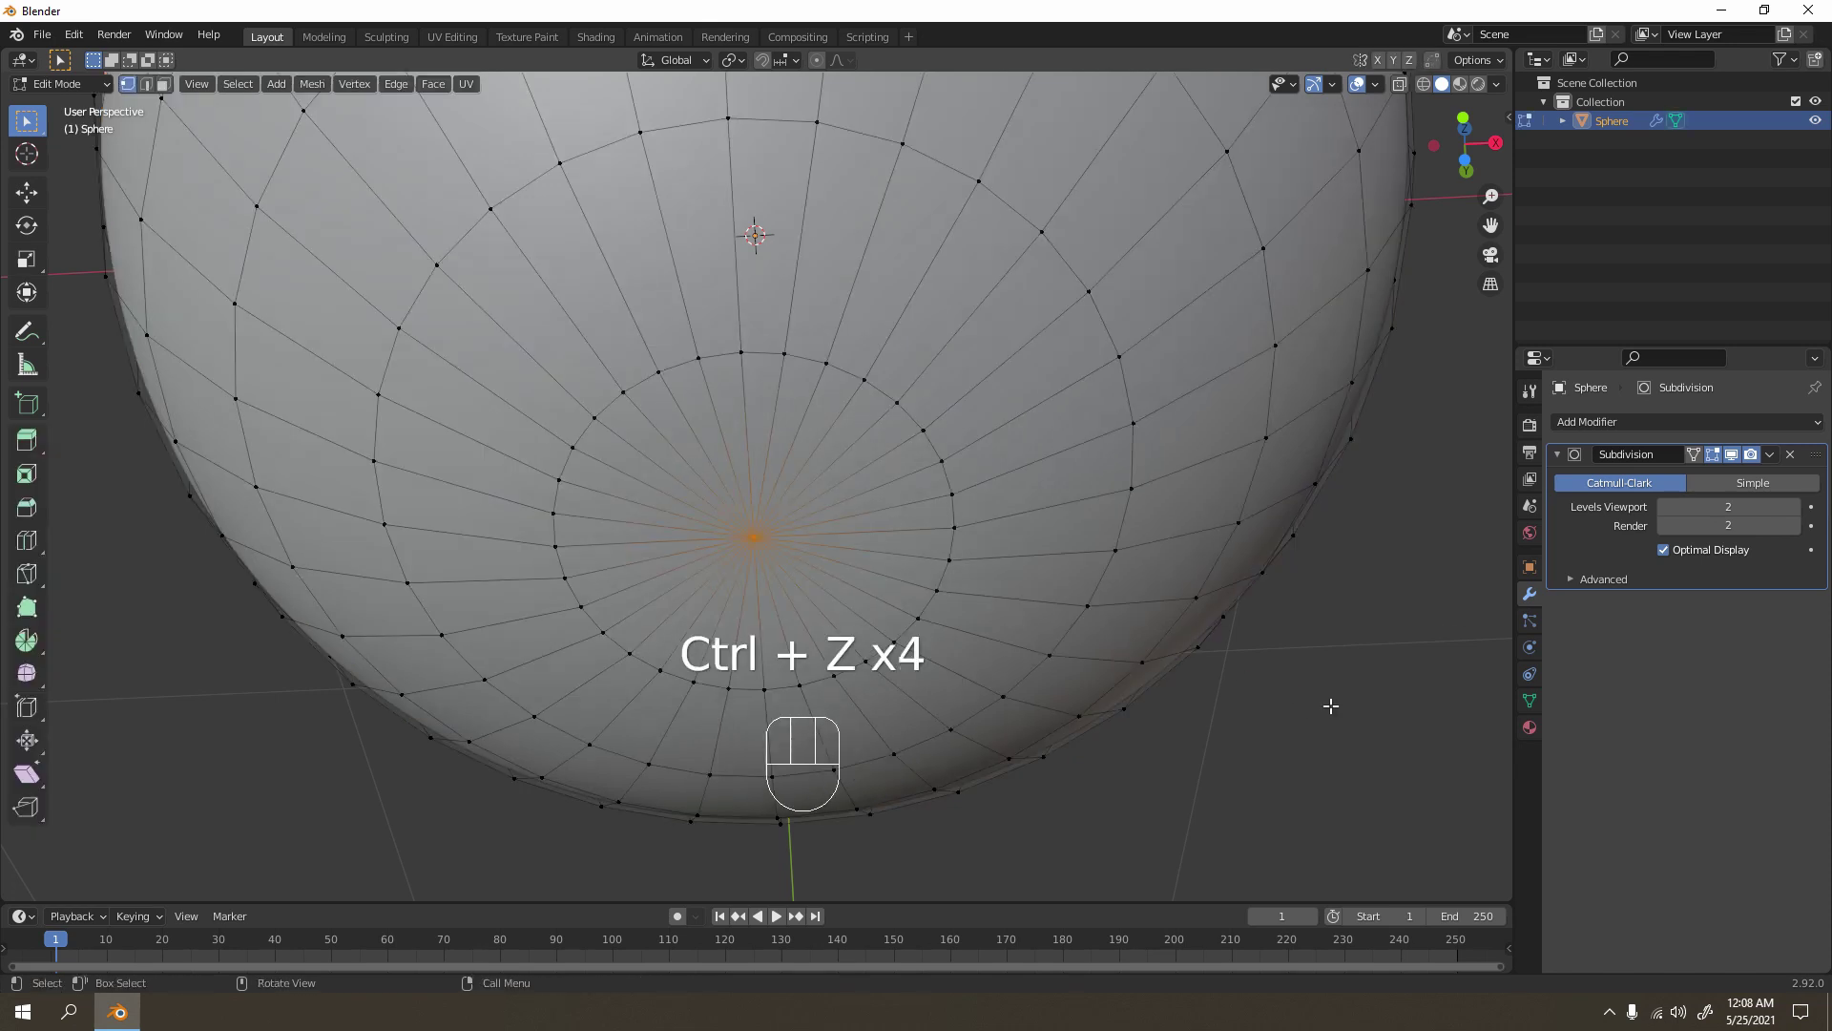
{"action": "key", "text": "Tab"}
{"action": "left_click", "coordinate": [1313, 553]}
{"action": "scroll", "coordinate": [974, 591], "scroll_direction": "down", "scroll_amount": 4}
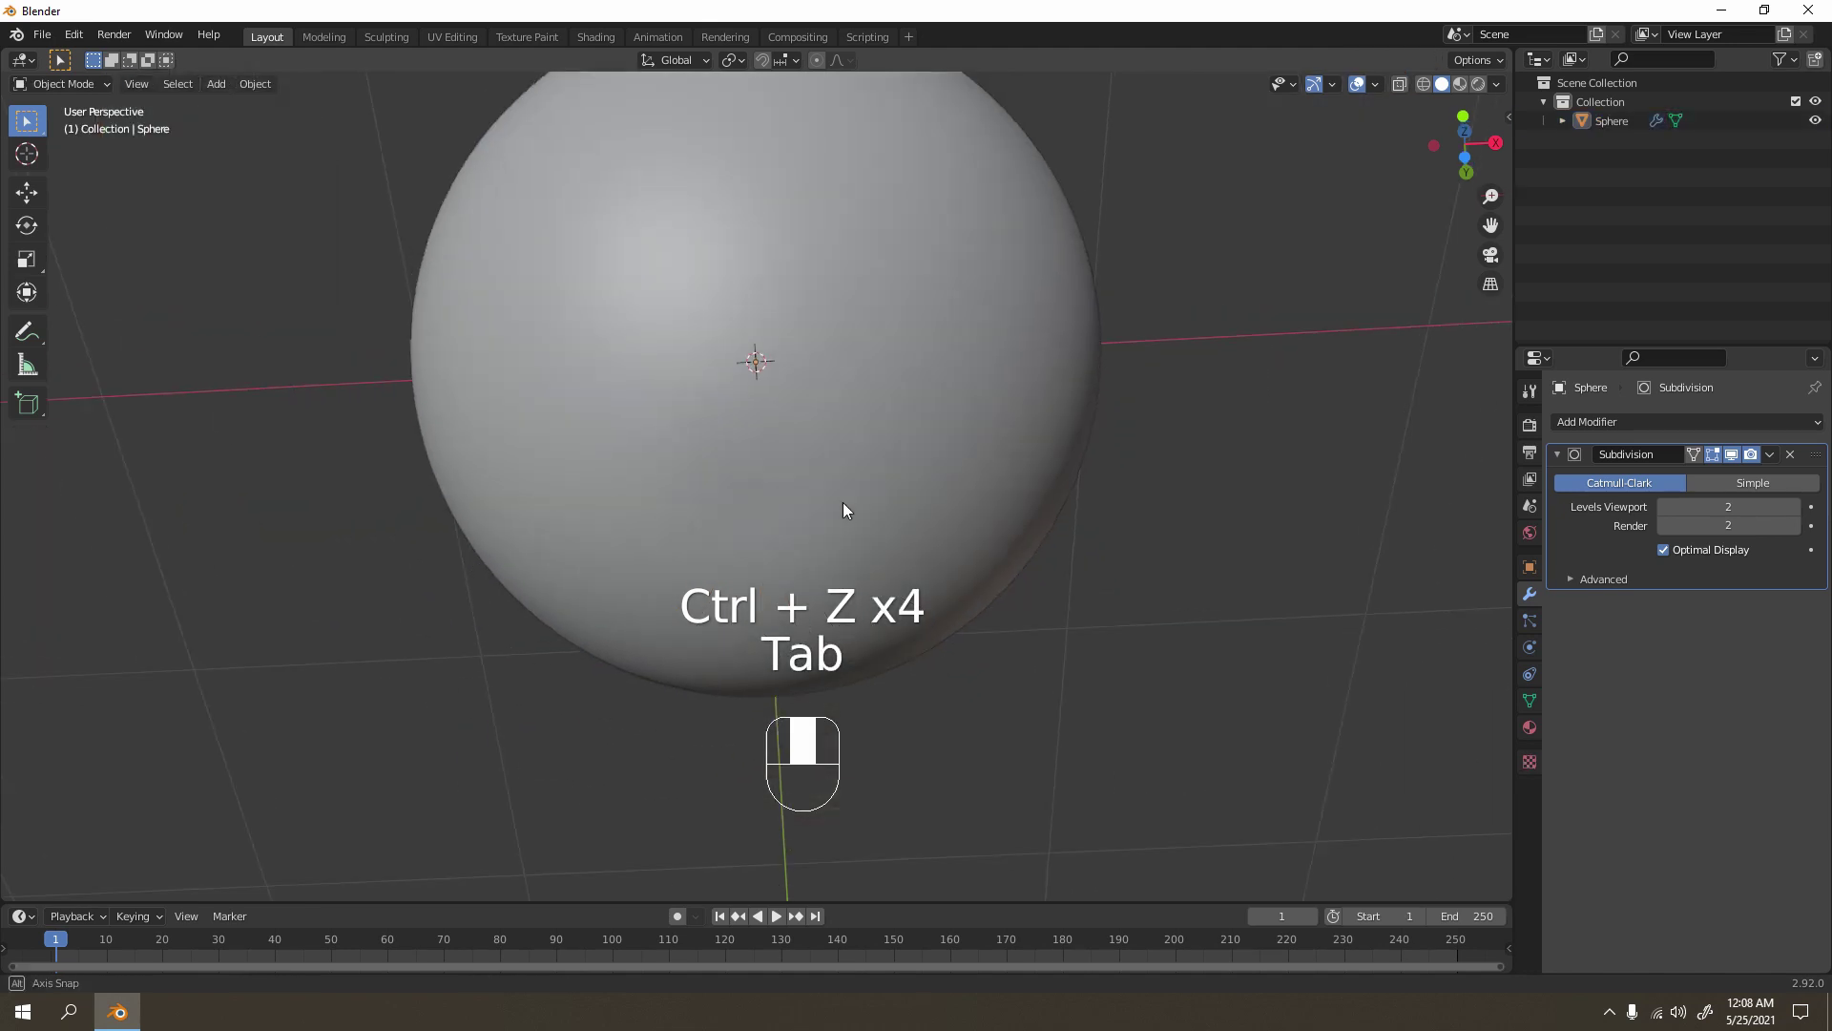
Step: Examine the tube from the front and check its mesh in Edit Mode
{"action": "middle_click_drag", "start_coordinate": [846, 508], "coordinate": [826, 630]}
{"action": "scroll", "coordinate": [759, 601], "scroll_direction": "down", "scroll_amount": 8}
{"action": "key", "text": "KP_1"}
{"action": "scroll", "coordinate": [706, 616], "scroll_direction": "up", "scroll_amount": 8}
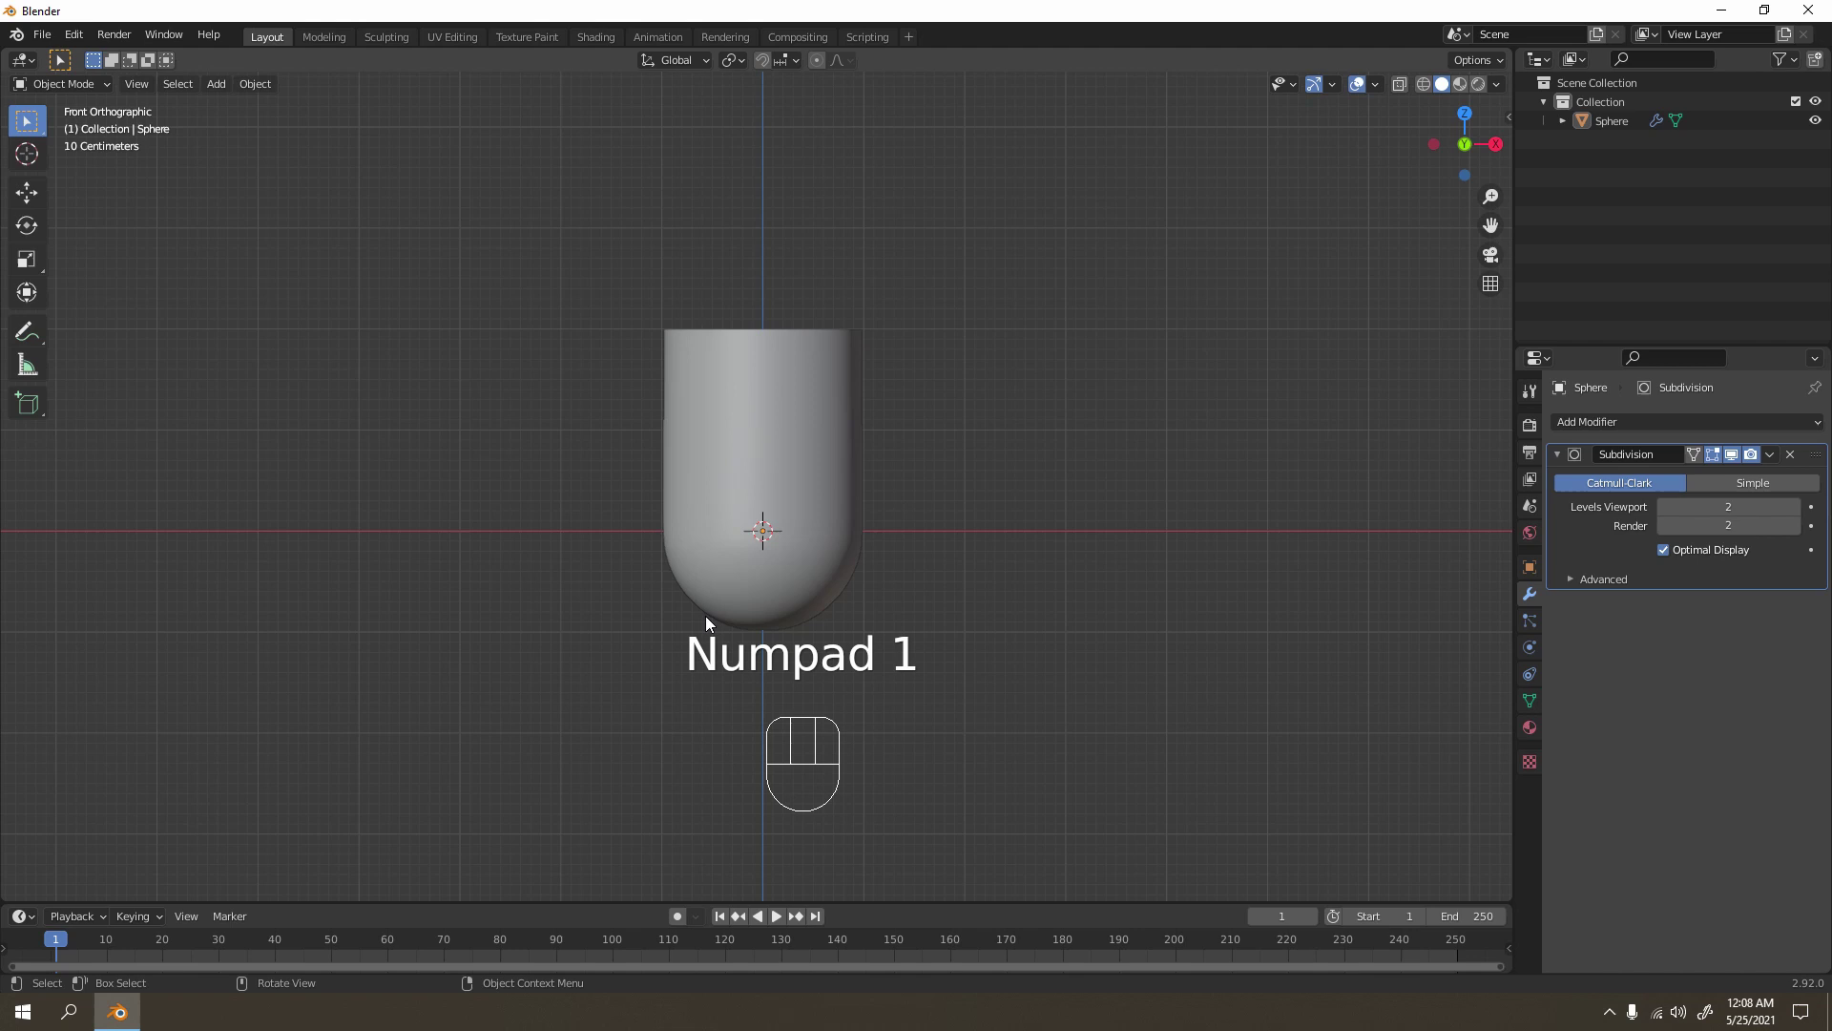
{"action": "middle_click_drag", "start_coordinate": [792, 488], "coordinate": [805, 305], "text": "shift"}
{"action": "key", "text": "Tab"}
{"action": "middle_click_drag", "start_coordinate": [1183, 195], "coordinate": [1194, 355], "text": "shift"}
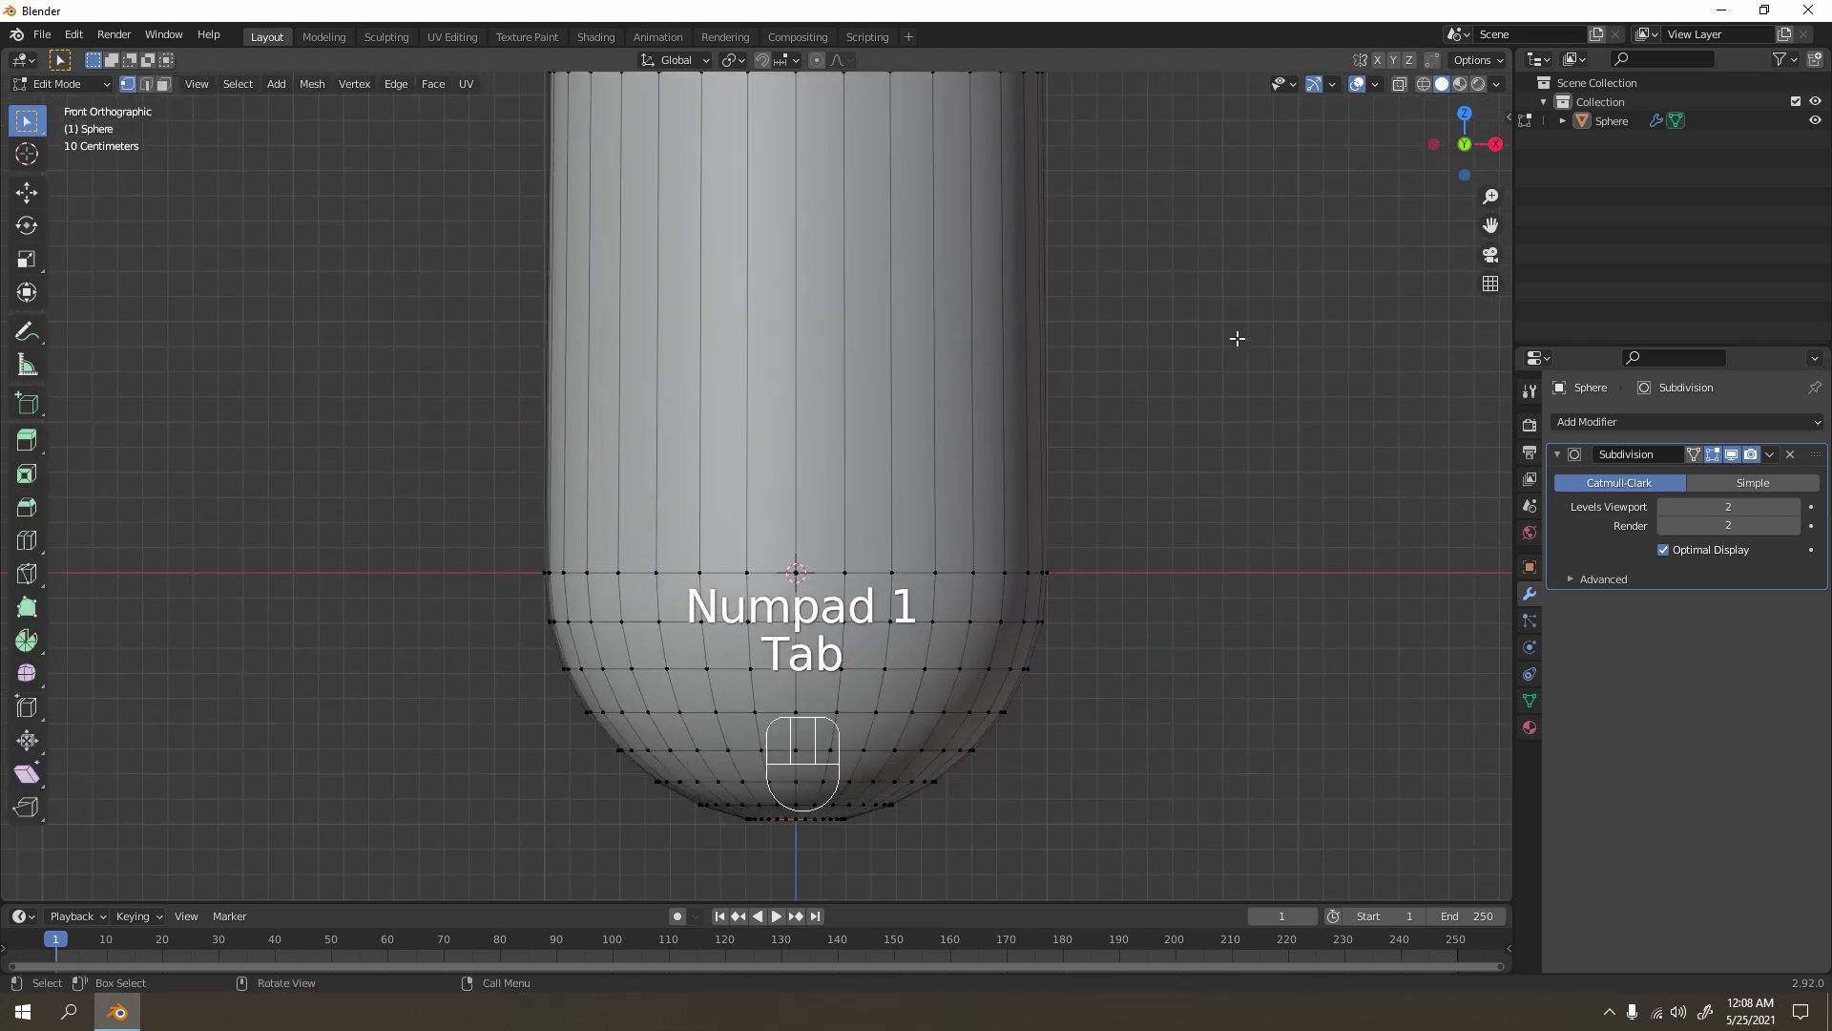
Step: Select the tube in Object Mode and inspect its rounded bottom from below and from the side
{"action": "key", "text": "Tab"}
{"action": "scroll", "coordinate": [954, 420], "scroll_direction": "down", "scroll_amount": 5}
{"action": "left_click", "coordinate": [799, 484], "text": "shift"}
{"action": "middle_click_drag", "start_coordinate": [804, 482], "coordinate": [753, 343]}
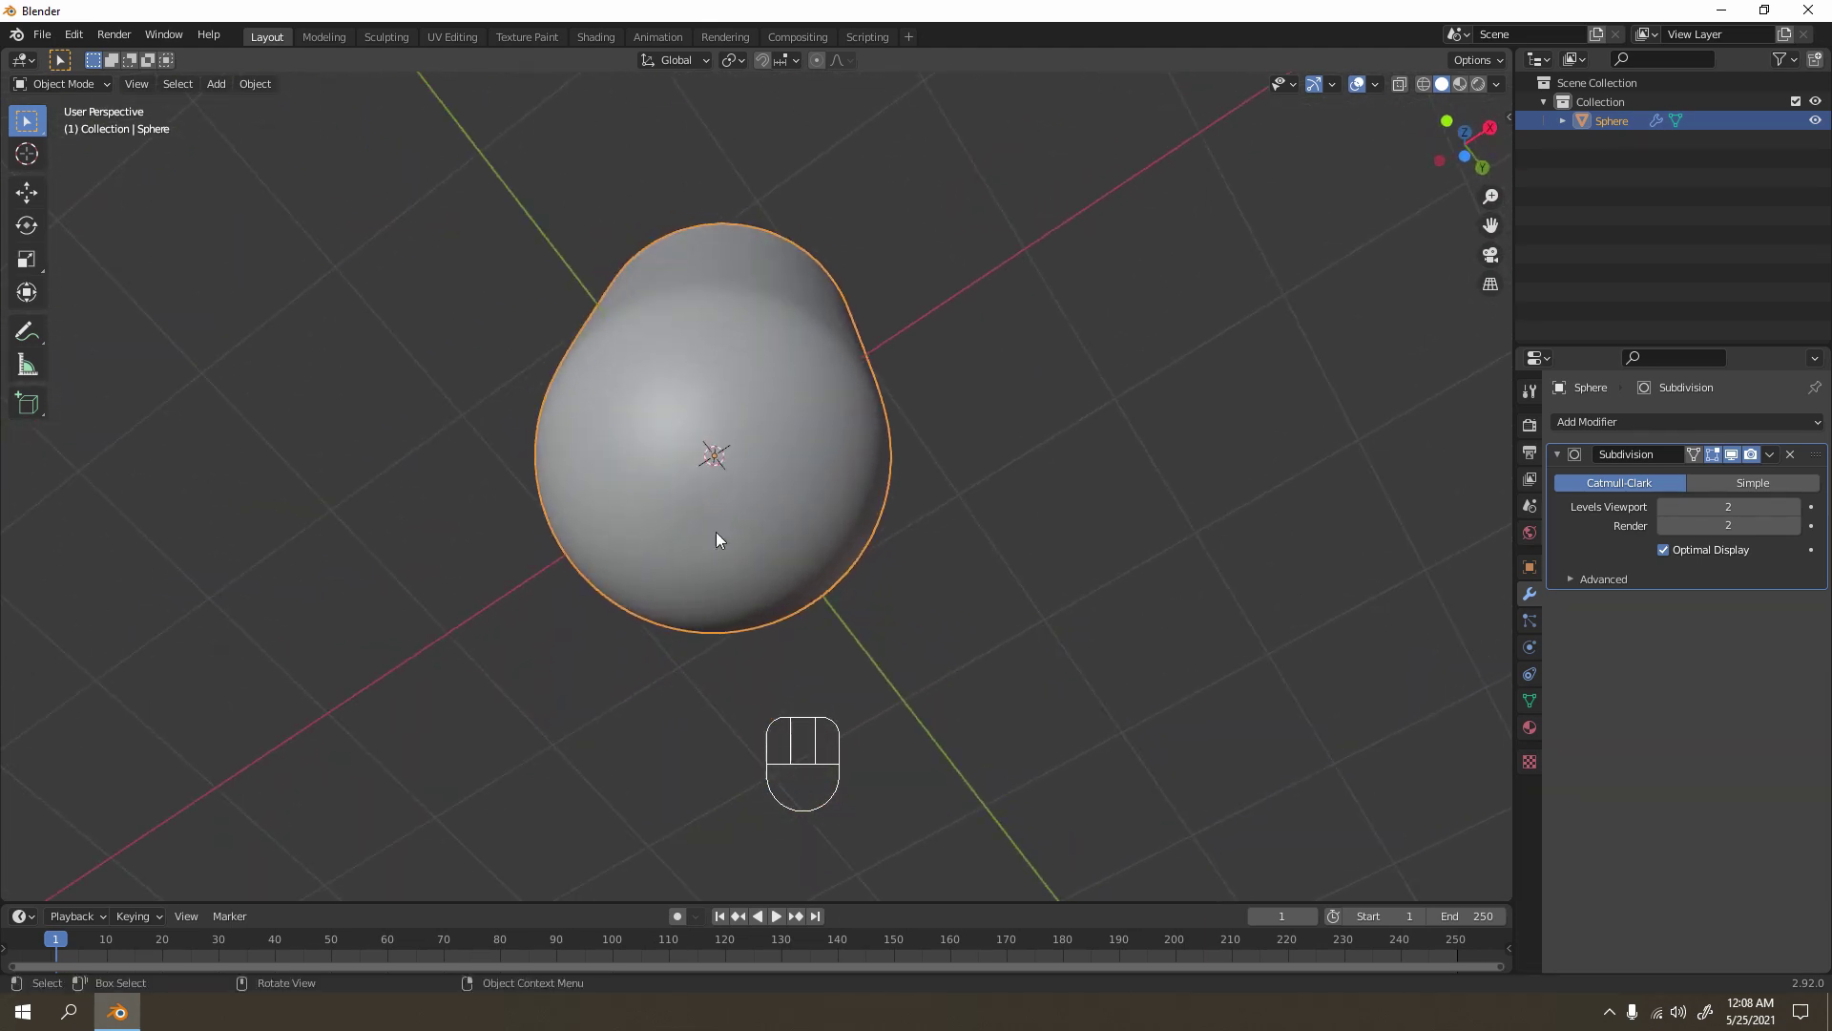
{"action": "middle_click_drag", "start_coordinate": [719, 442], "coordinate": [725, 512]}
{"action": "middle_click_drag", "start_coordinate": [716, 735], "coordinate": [723, 659]}
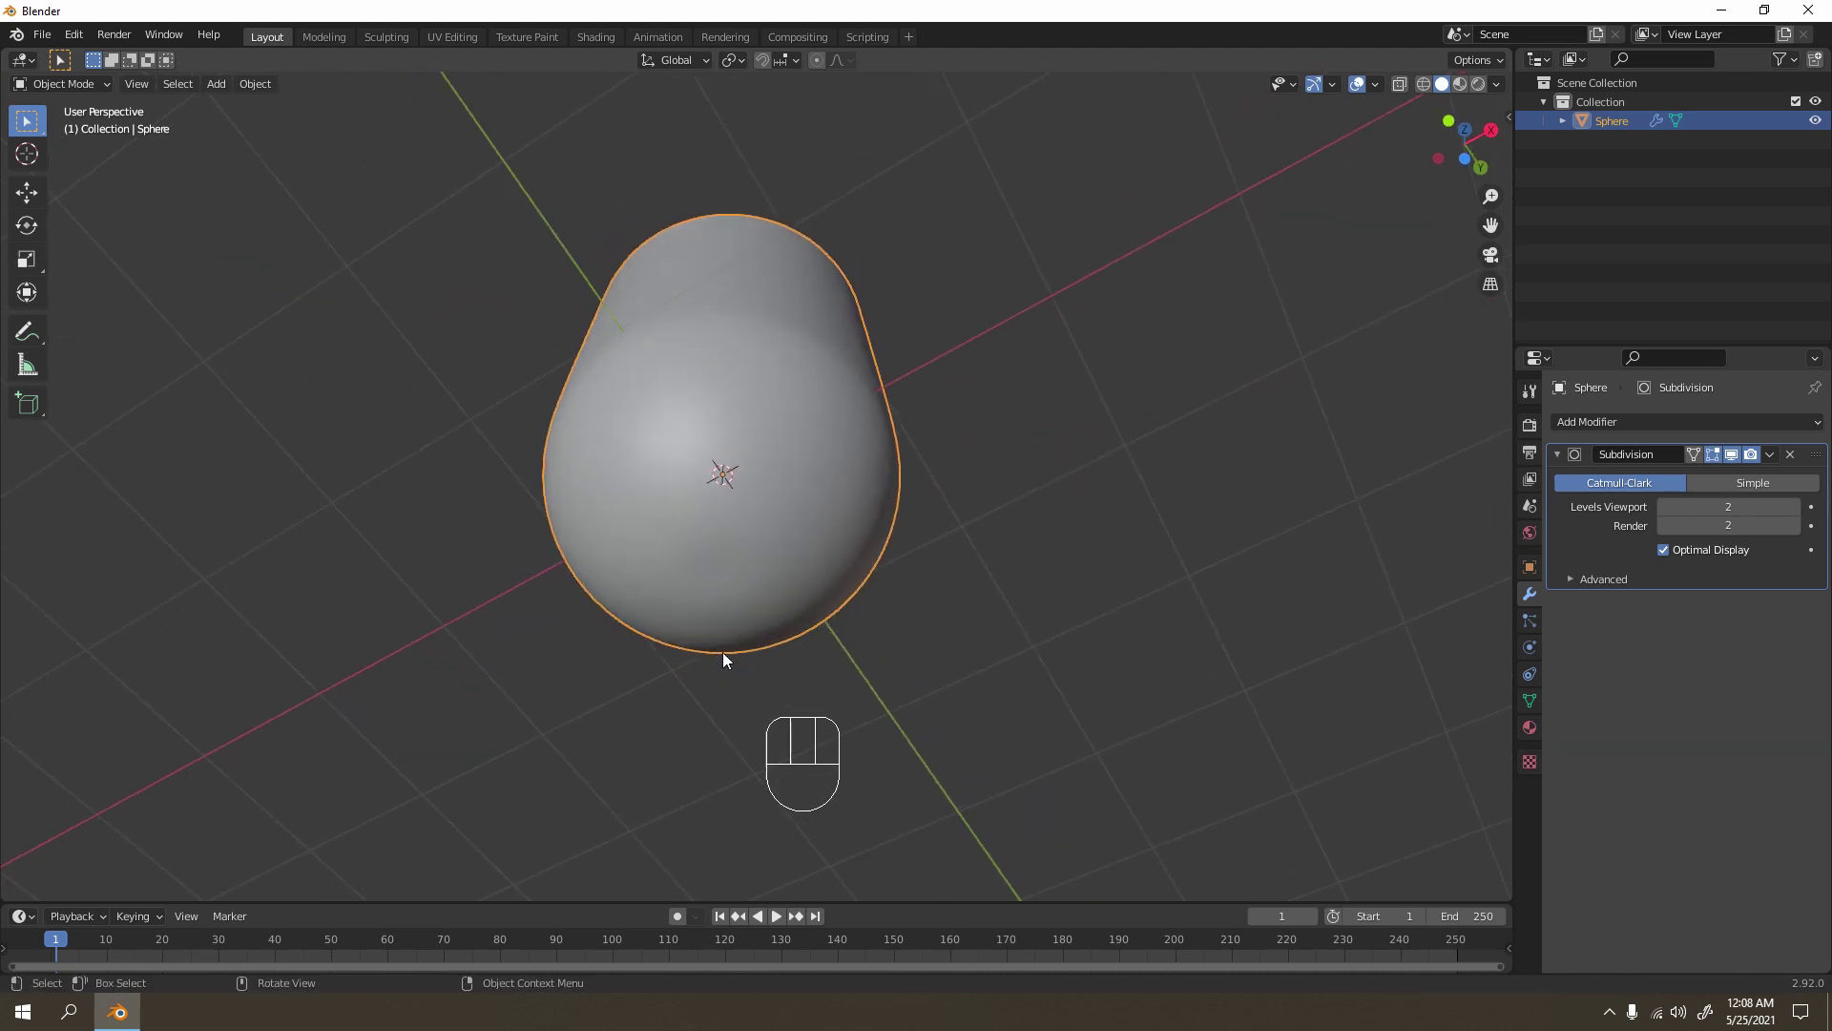
{"action": "scroll", "coordinate": [729, 575], "scroll_direction": "up", "scroll_amount": 1}
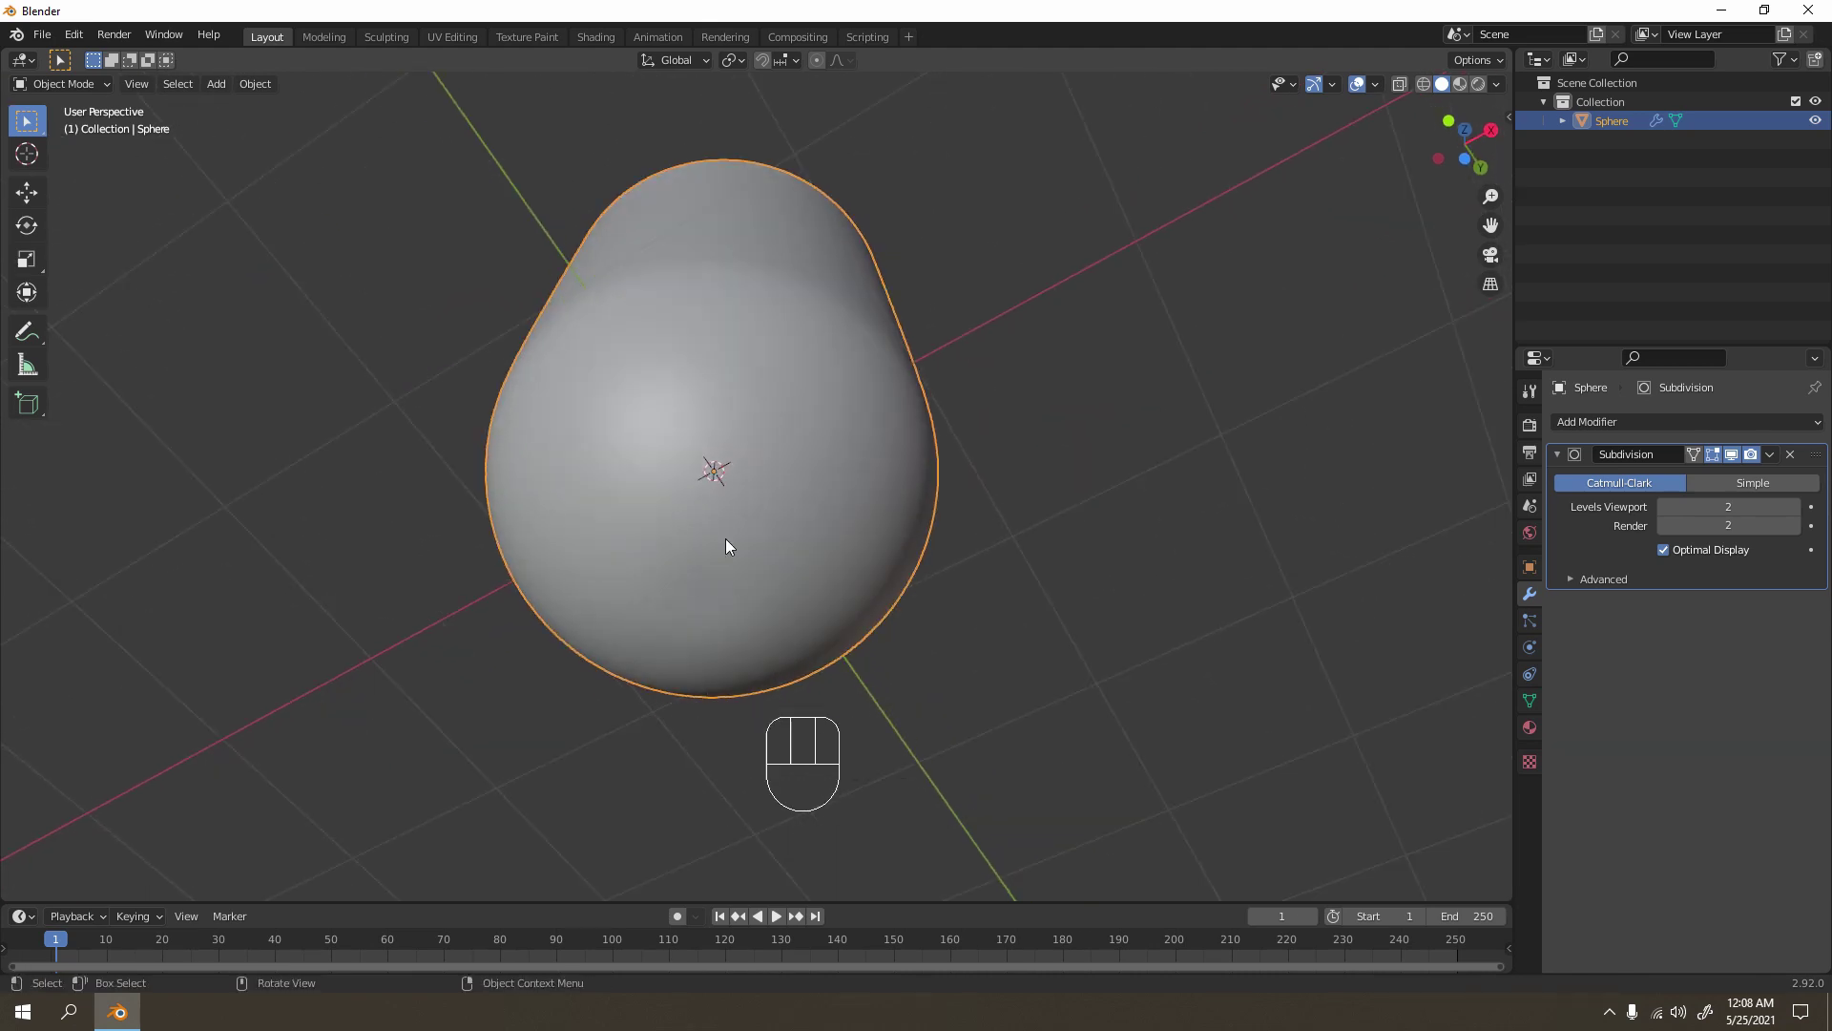
{"action": "scroll", "coordinate": [756, 628], "scroll_direction": "down", "scroll_amount": 2}
{"action": "middle_click_drag", "start_coordinate": [731, 598], "coordinate": [803, 565]}
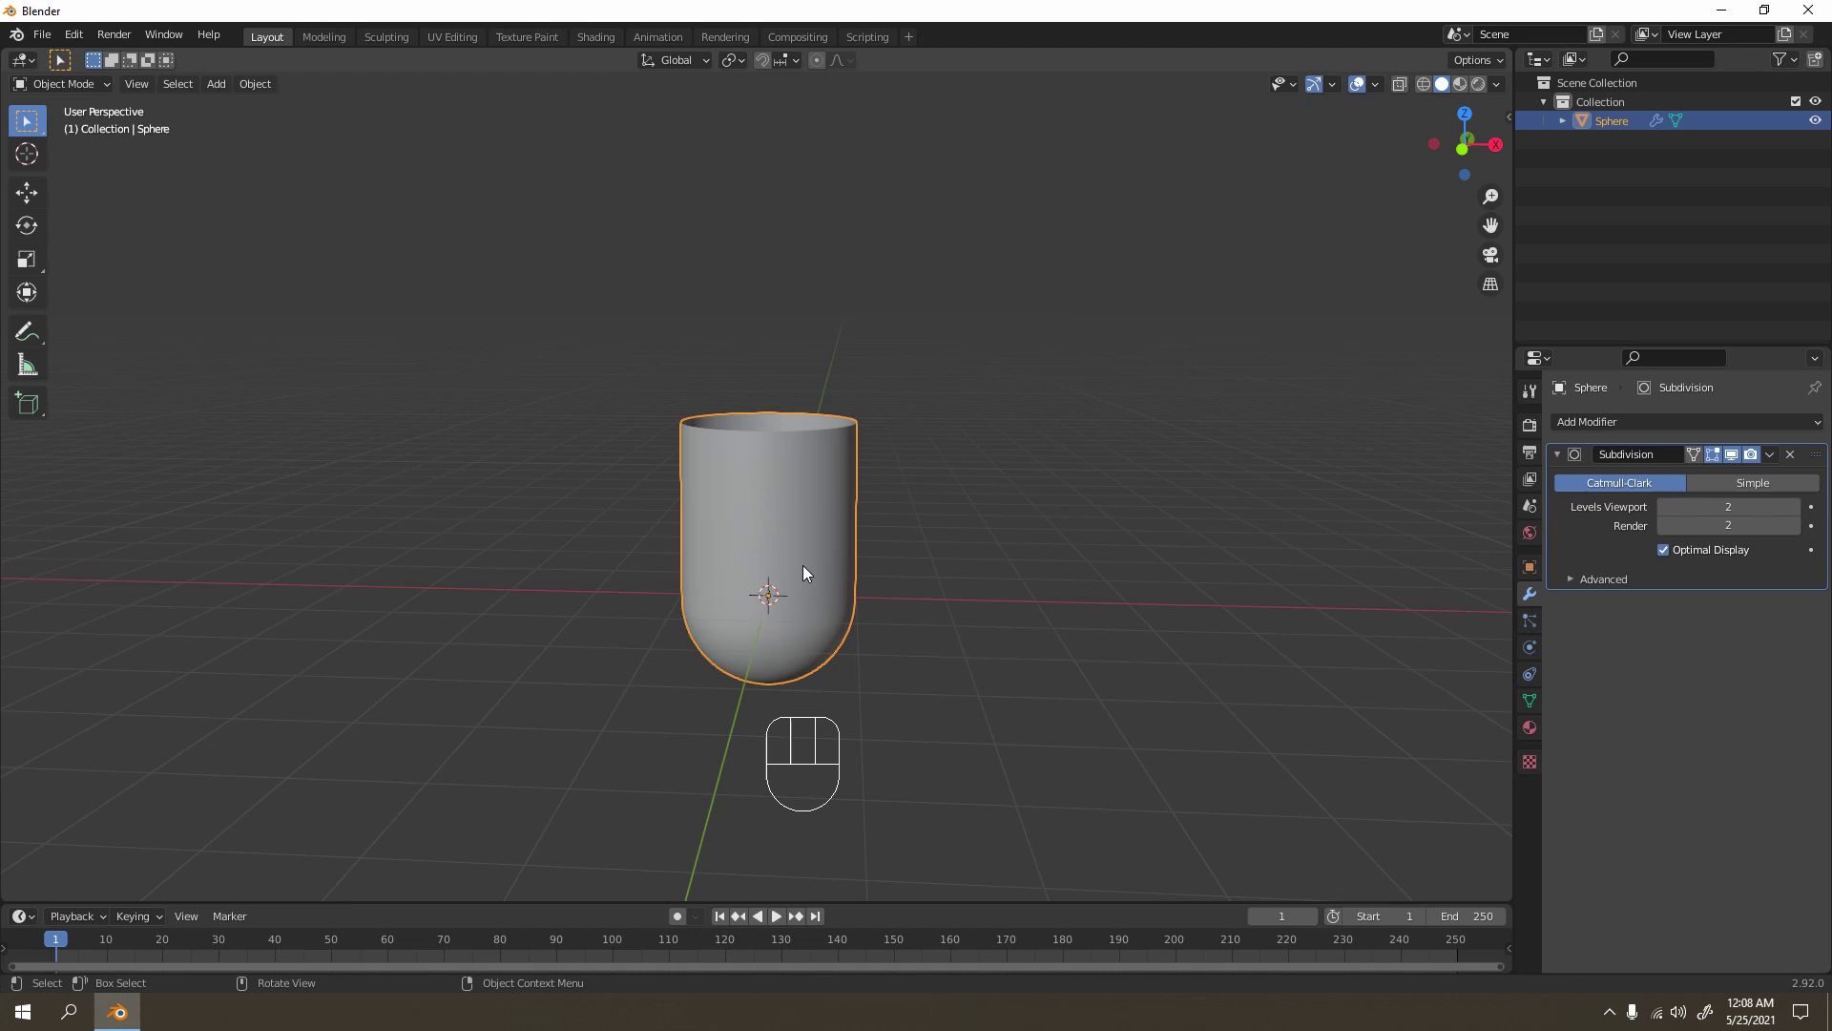
Step: In front view, apply the tube's Subdivision modifier
{"action": "key", "text": "KP_1"}
{"action": "scroll", "coordinate": [724, 536], "scroll_direction": "up", "scroll_amount": 3}
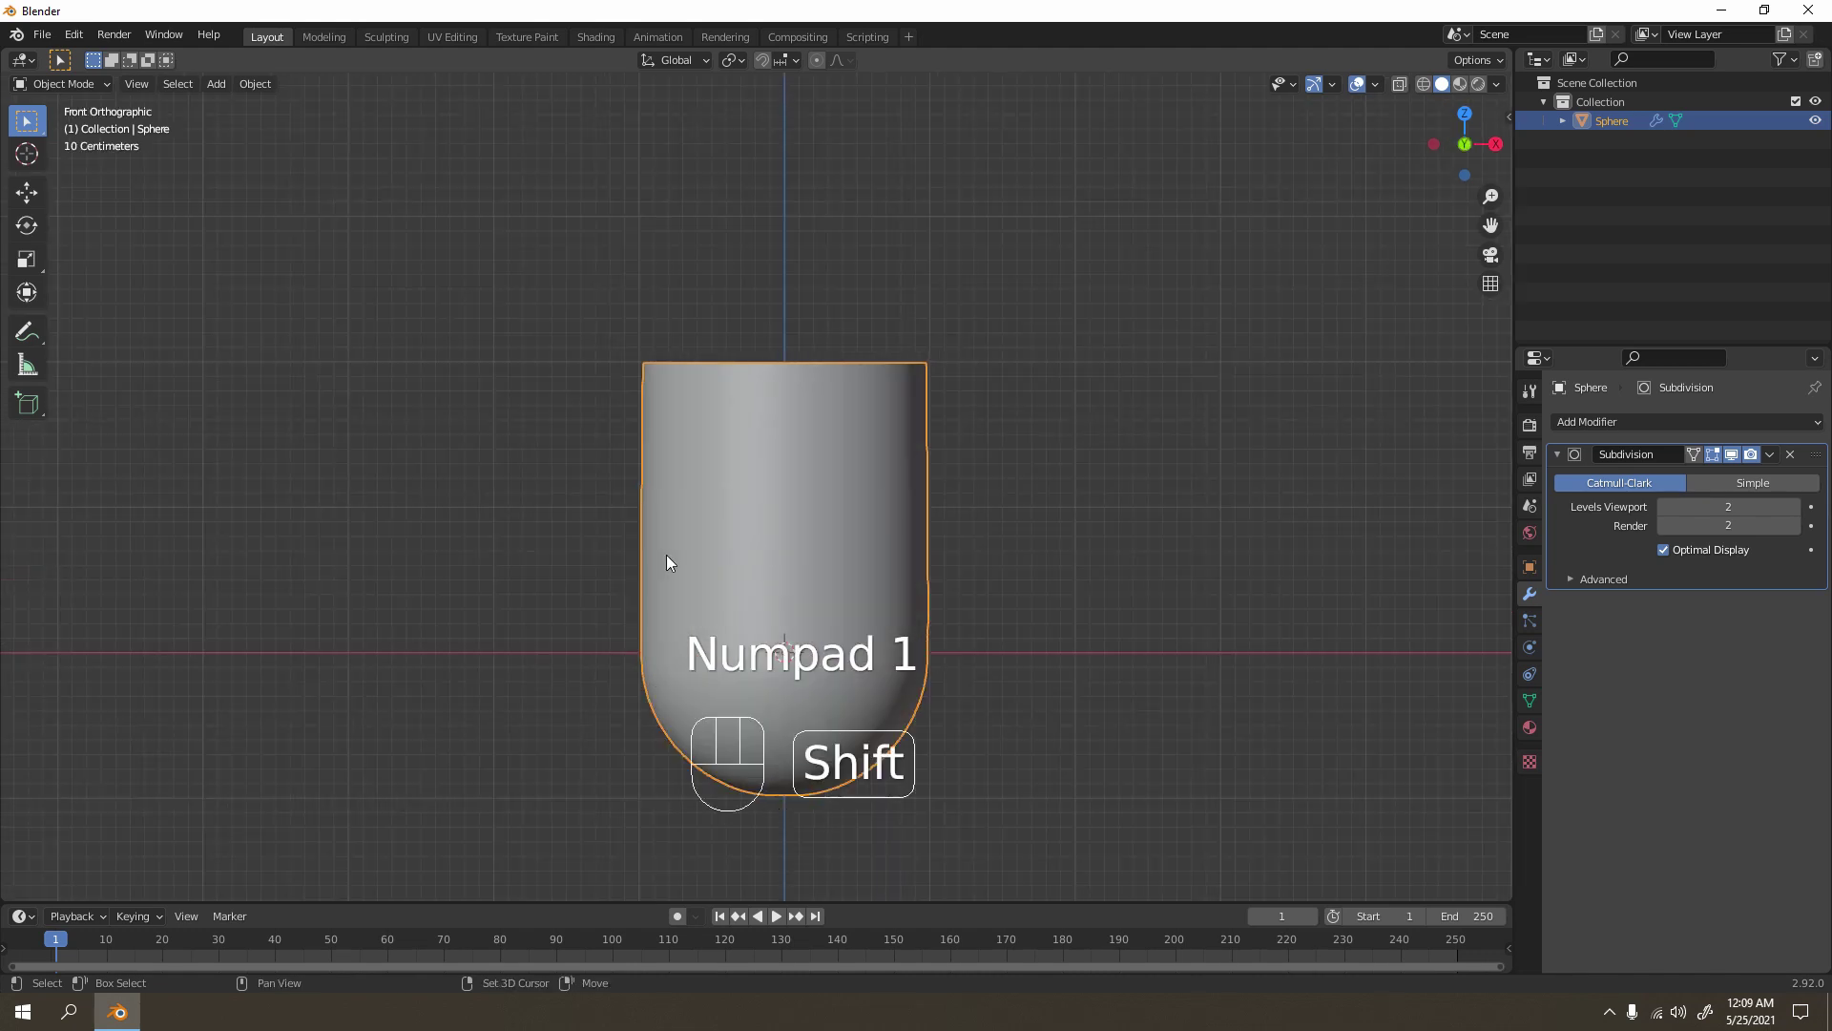
{"action": "middle_click_drag", "start_coordinate": [666, 554], "coordinate": [587, 603], "text": "shift"}
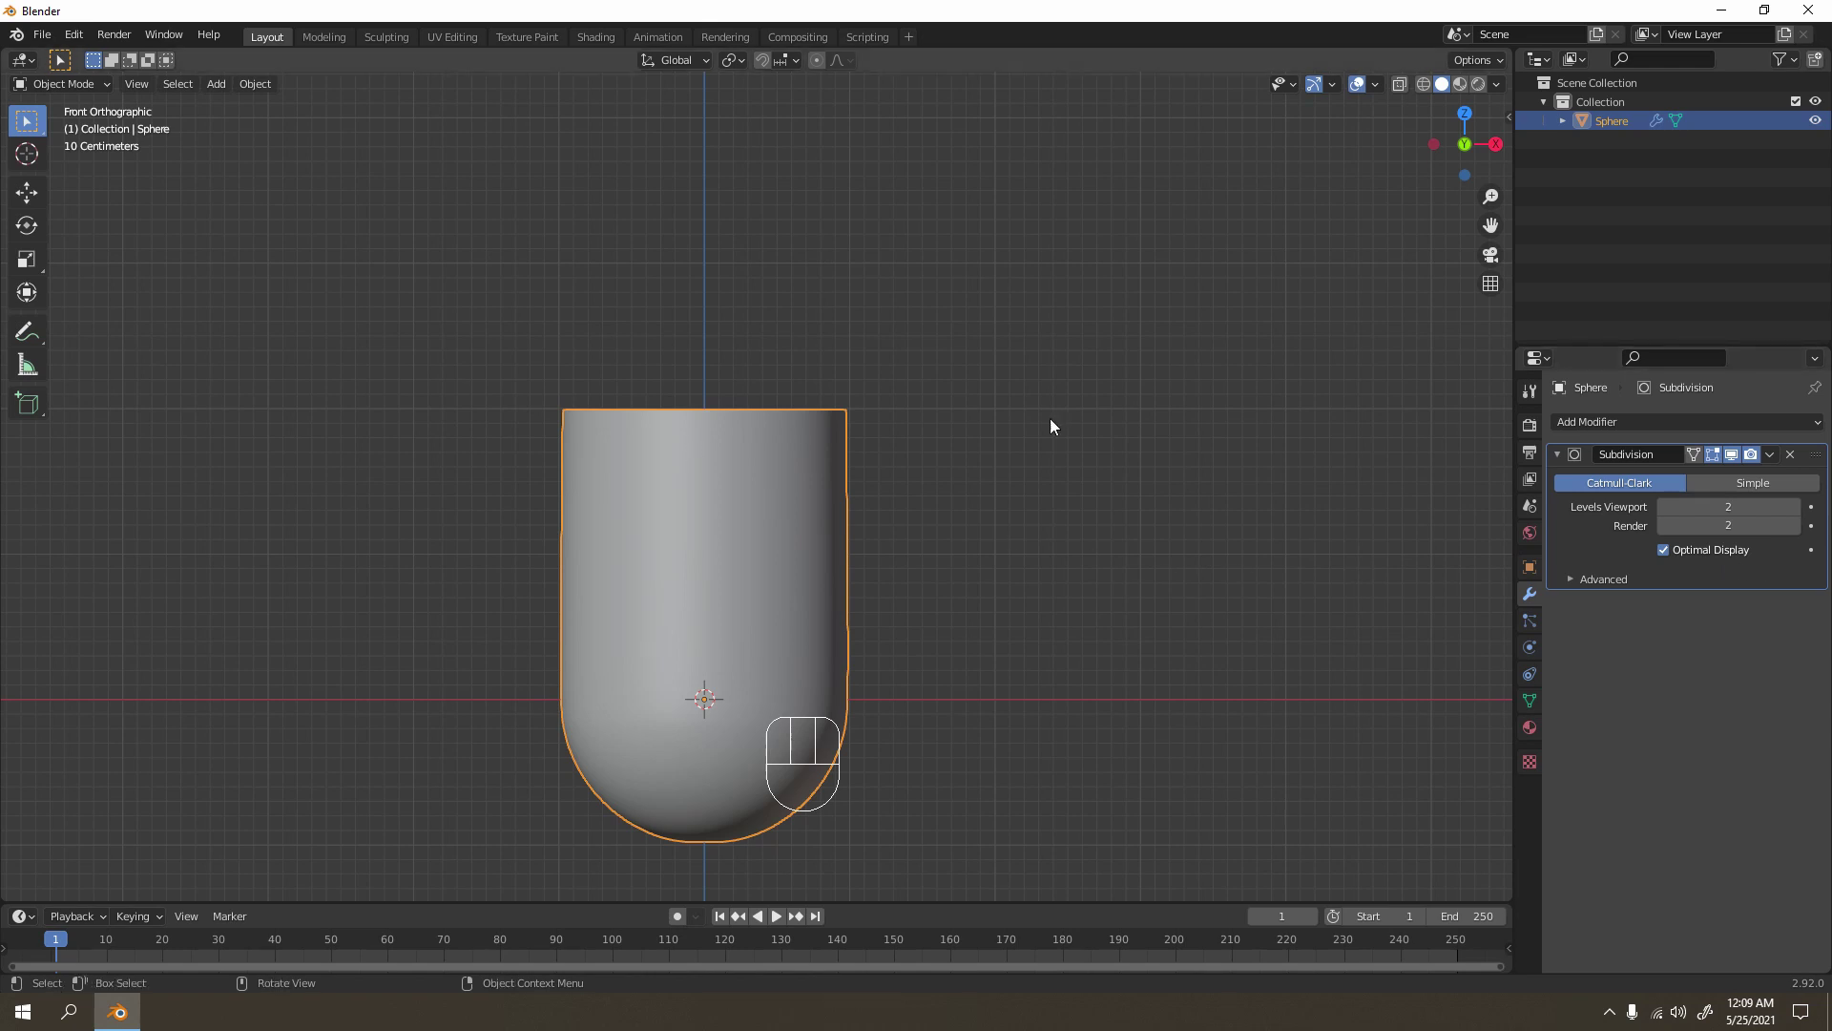
{"action": "right_click", "coordinate": [1588, 529]}
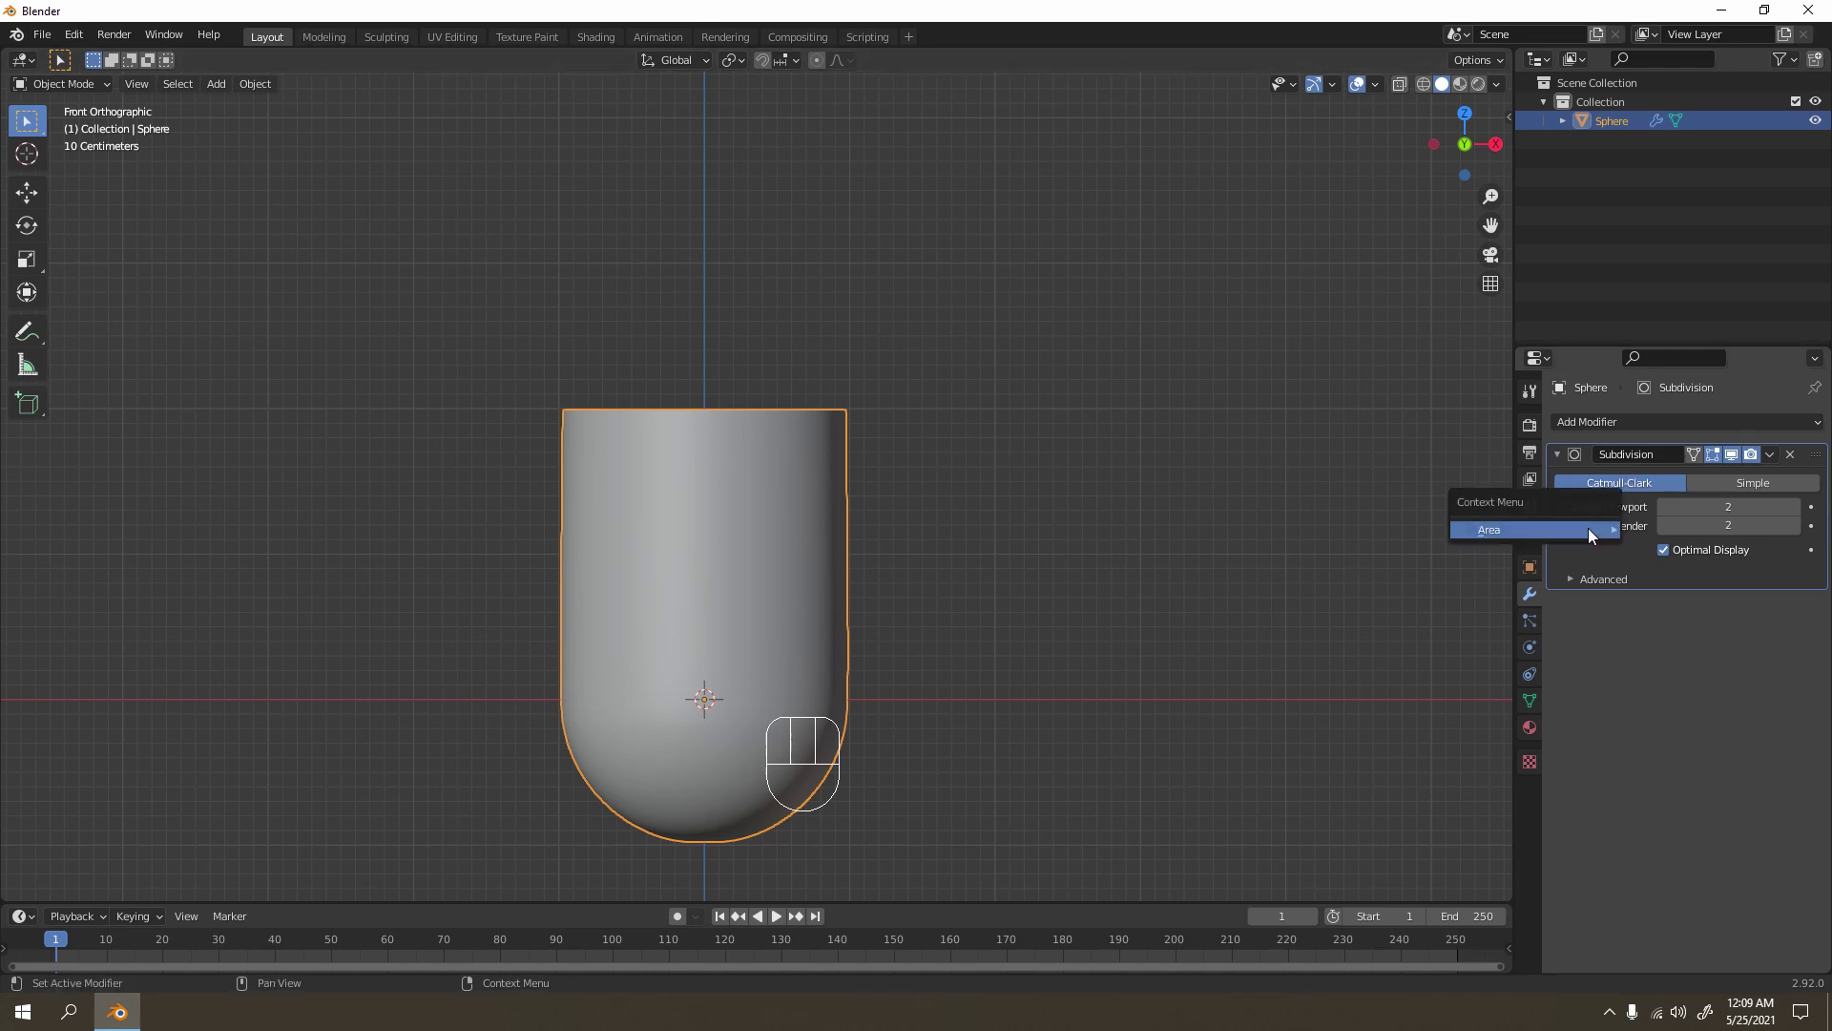
{"action": "left_click", "coordinate": [1770, 454]}
{"action": "left_click", "coordinate": [1766, 474]}
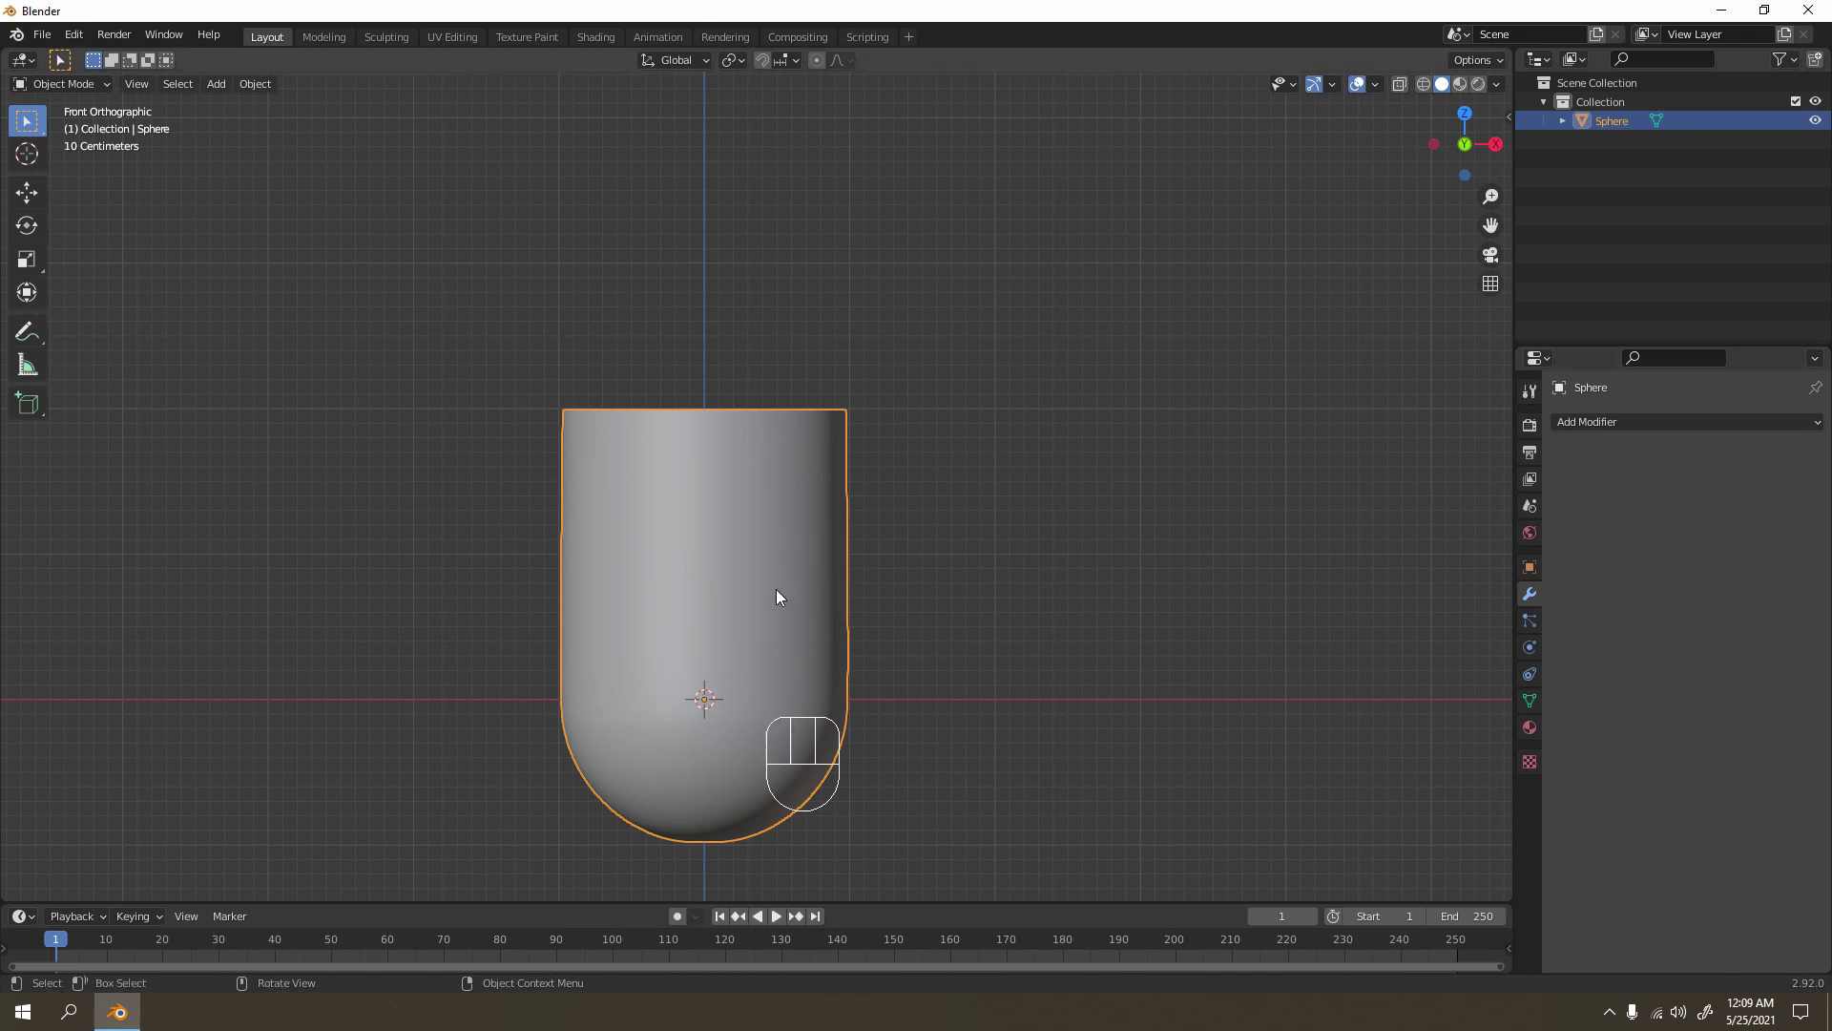
Step: Duplicate the tube in place and rotate the copy 180° around the Y axis
{"action": "left_click", "coordinate": [1028, 482]}
{"action": "left_click", "coordinate": [811, 609]}
{"action": "key", "text": "shift"}
{"action": "key", "text": "shift+d"}
{"action": "right_click", "coordinate": [1100, 659]}
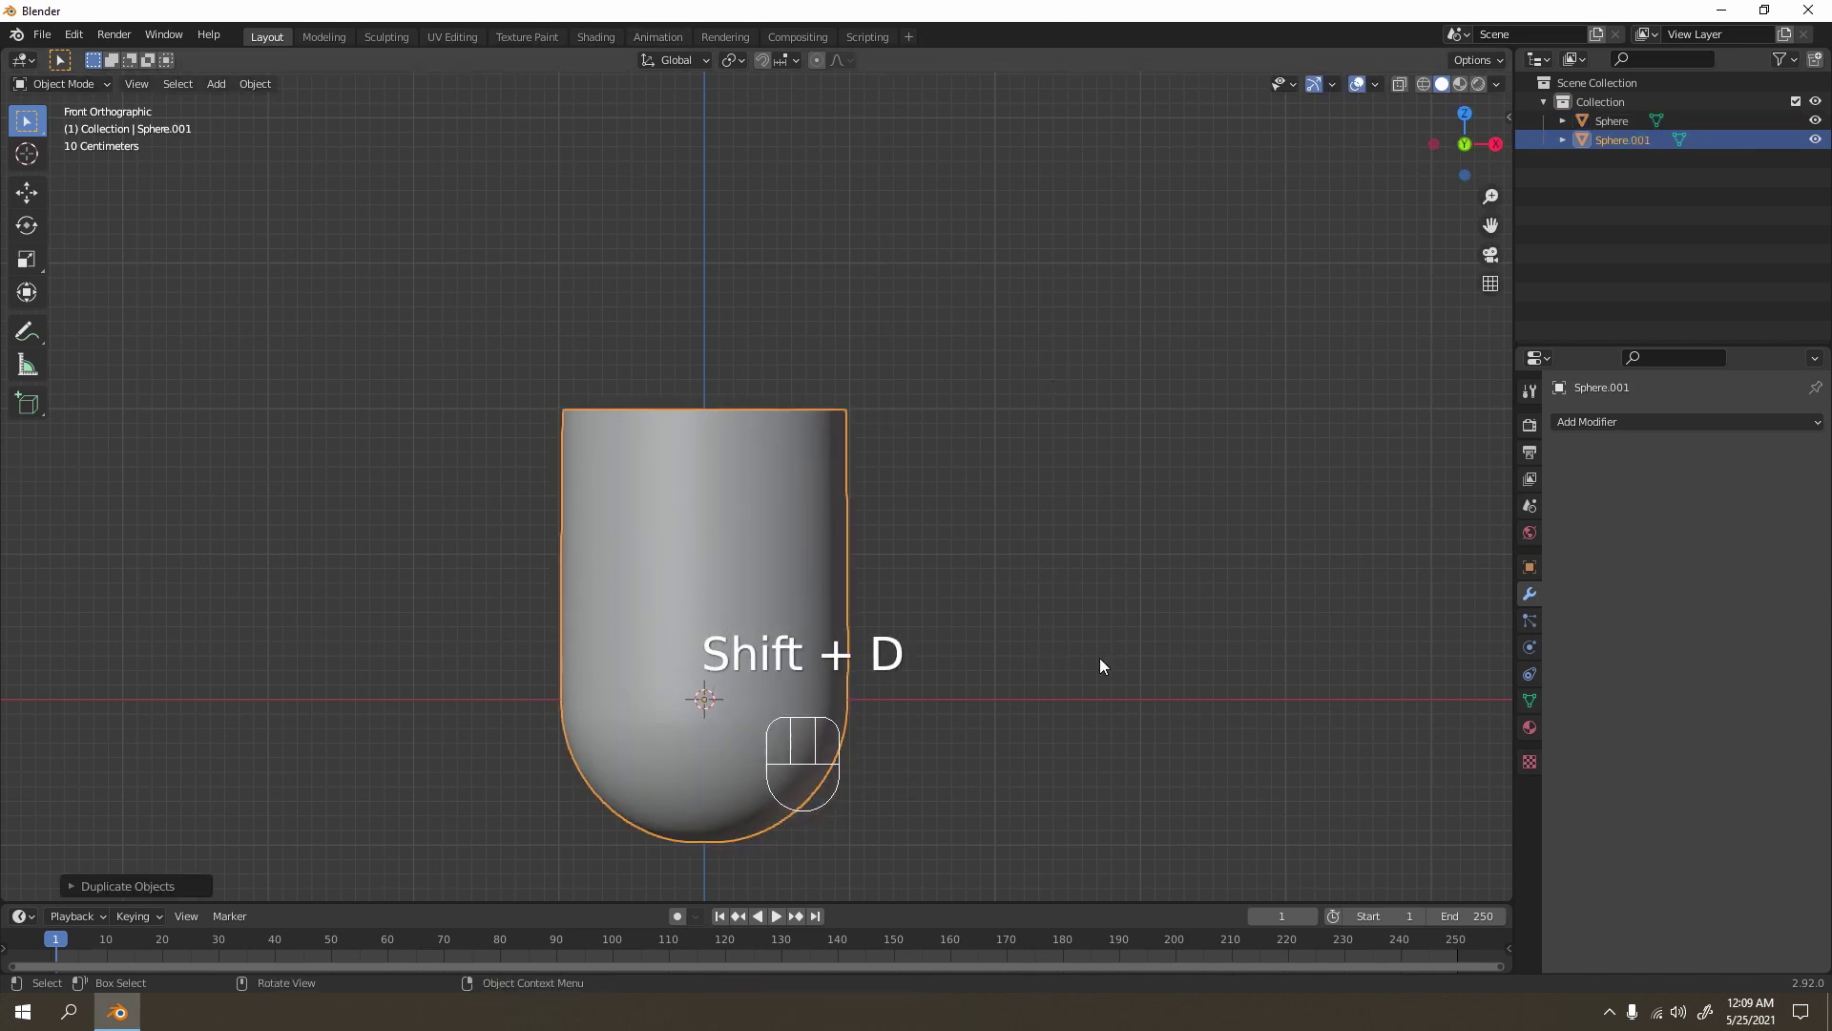
{"action": "key", "text": "r"}
{"action": "type", "text": "y"}
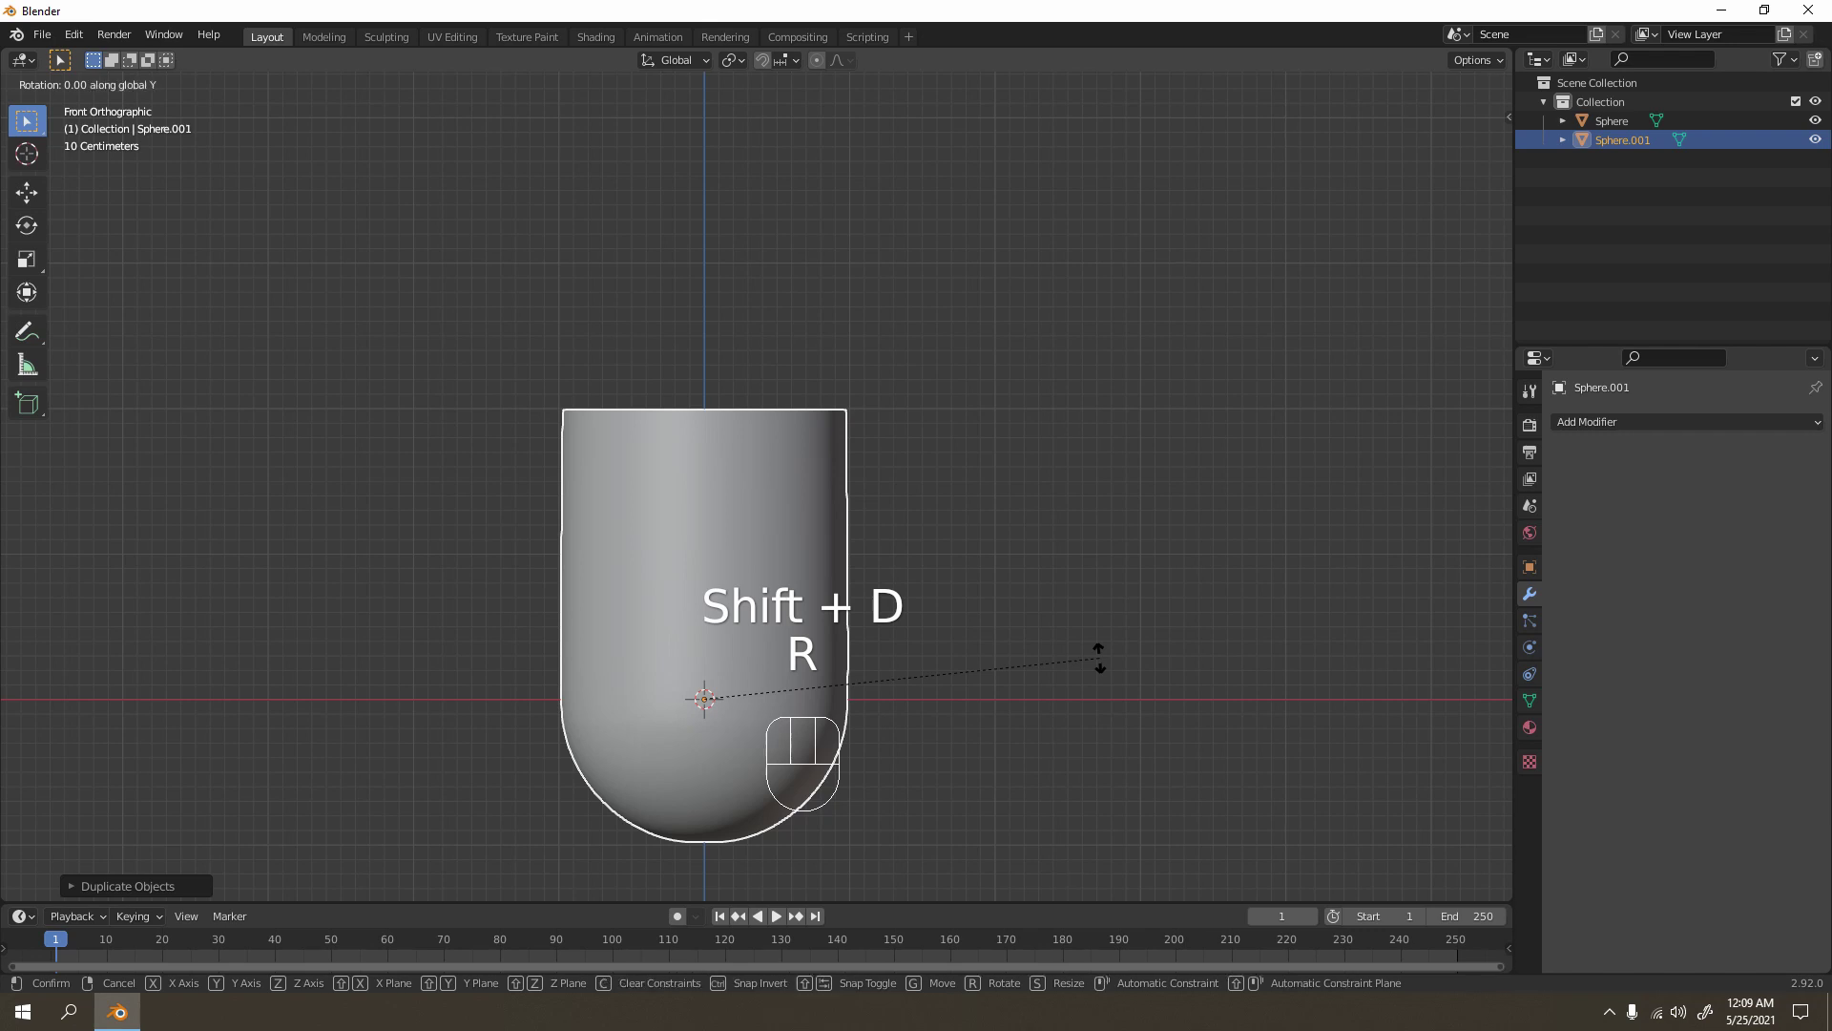
{"action": "type", "text": "180"}
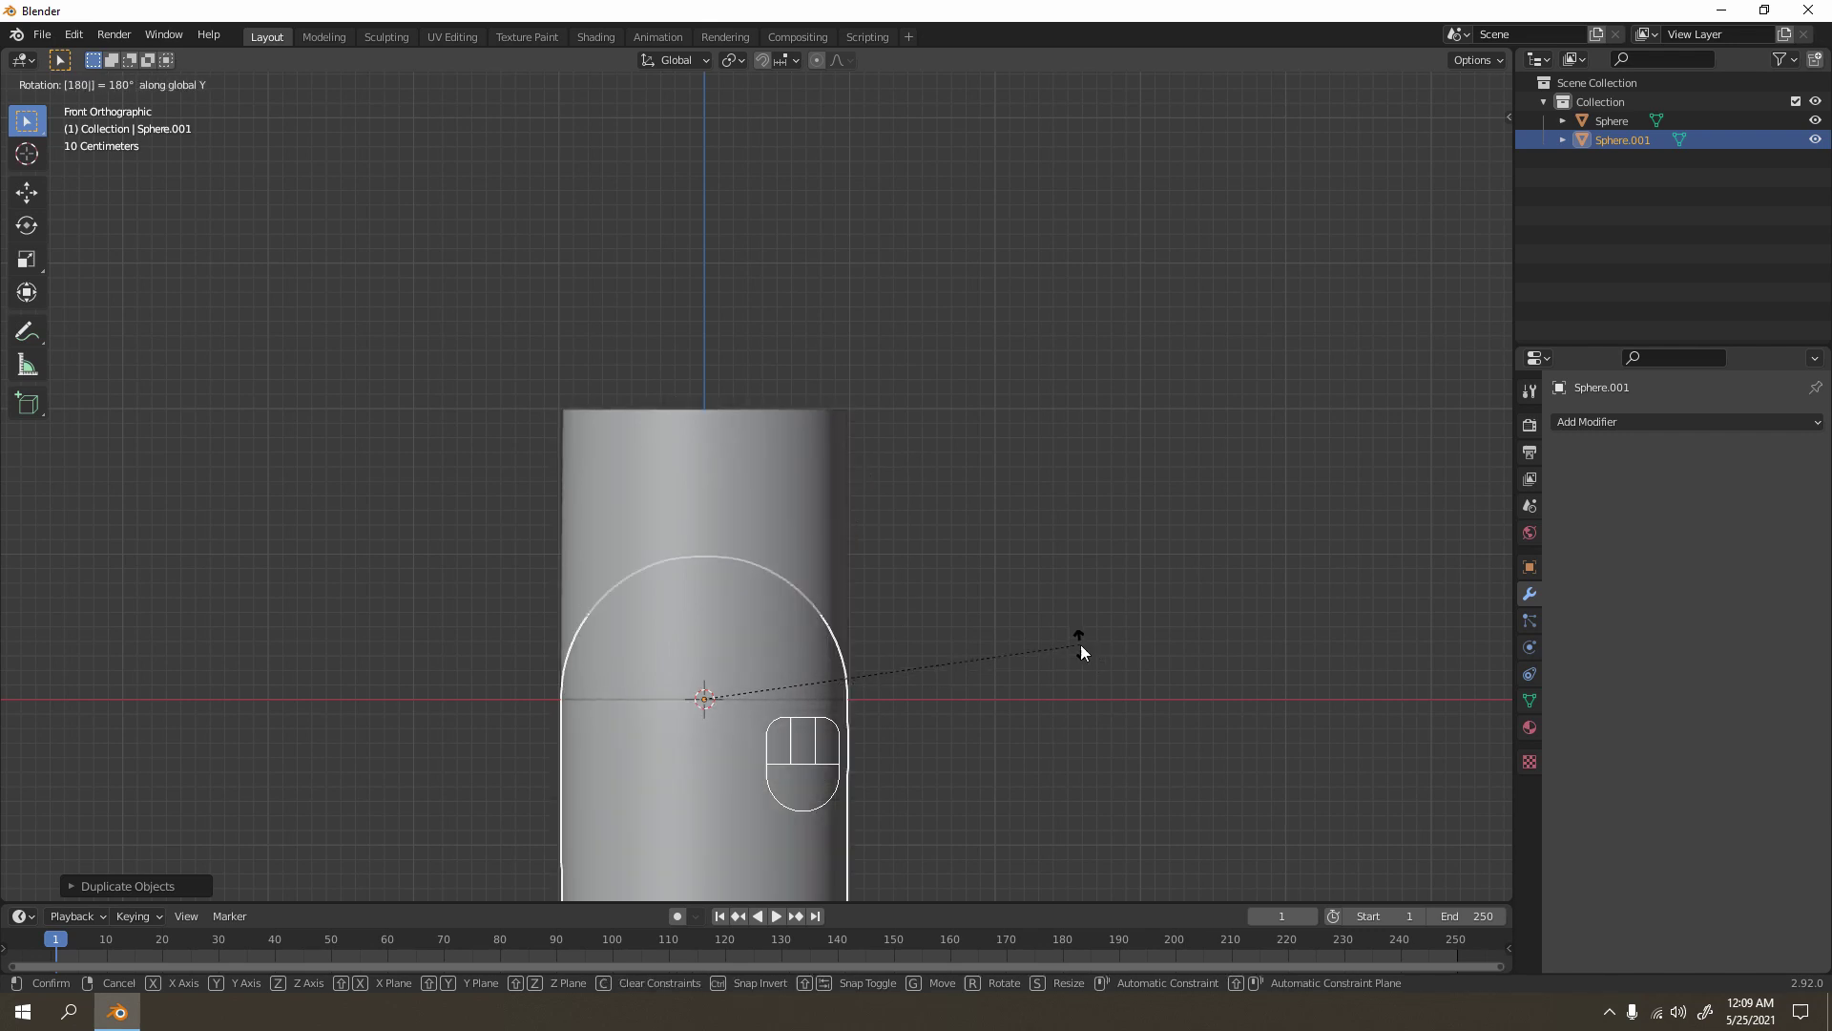
{"action": "key", "text": "Return"}
Step: Move the flipped copy up along Z so its open end overlaps the original tube's top, forming a capsule
{"action": "scroll", "coordinate": [1080, 644], "scroll_direction": "down", "scroll_amount": 1}
{"action": "key", "text": "b"}
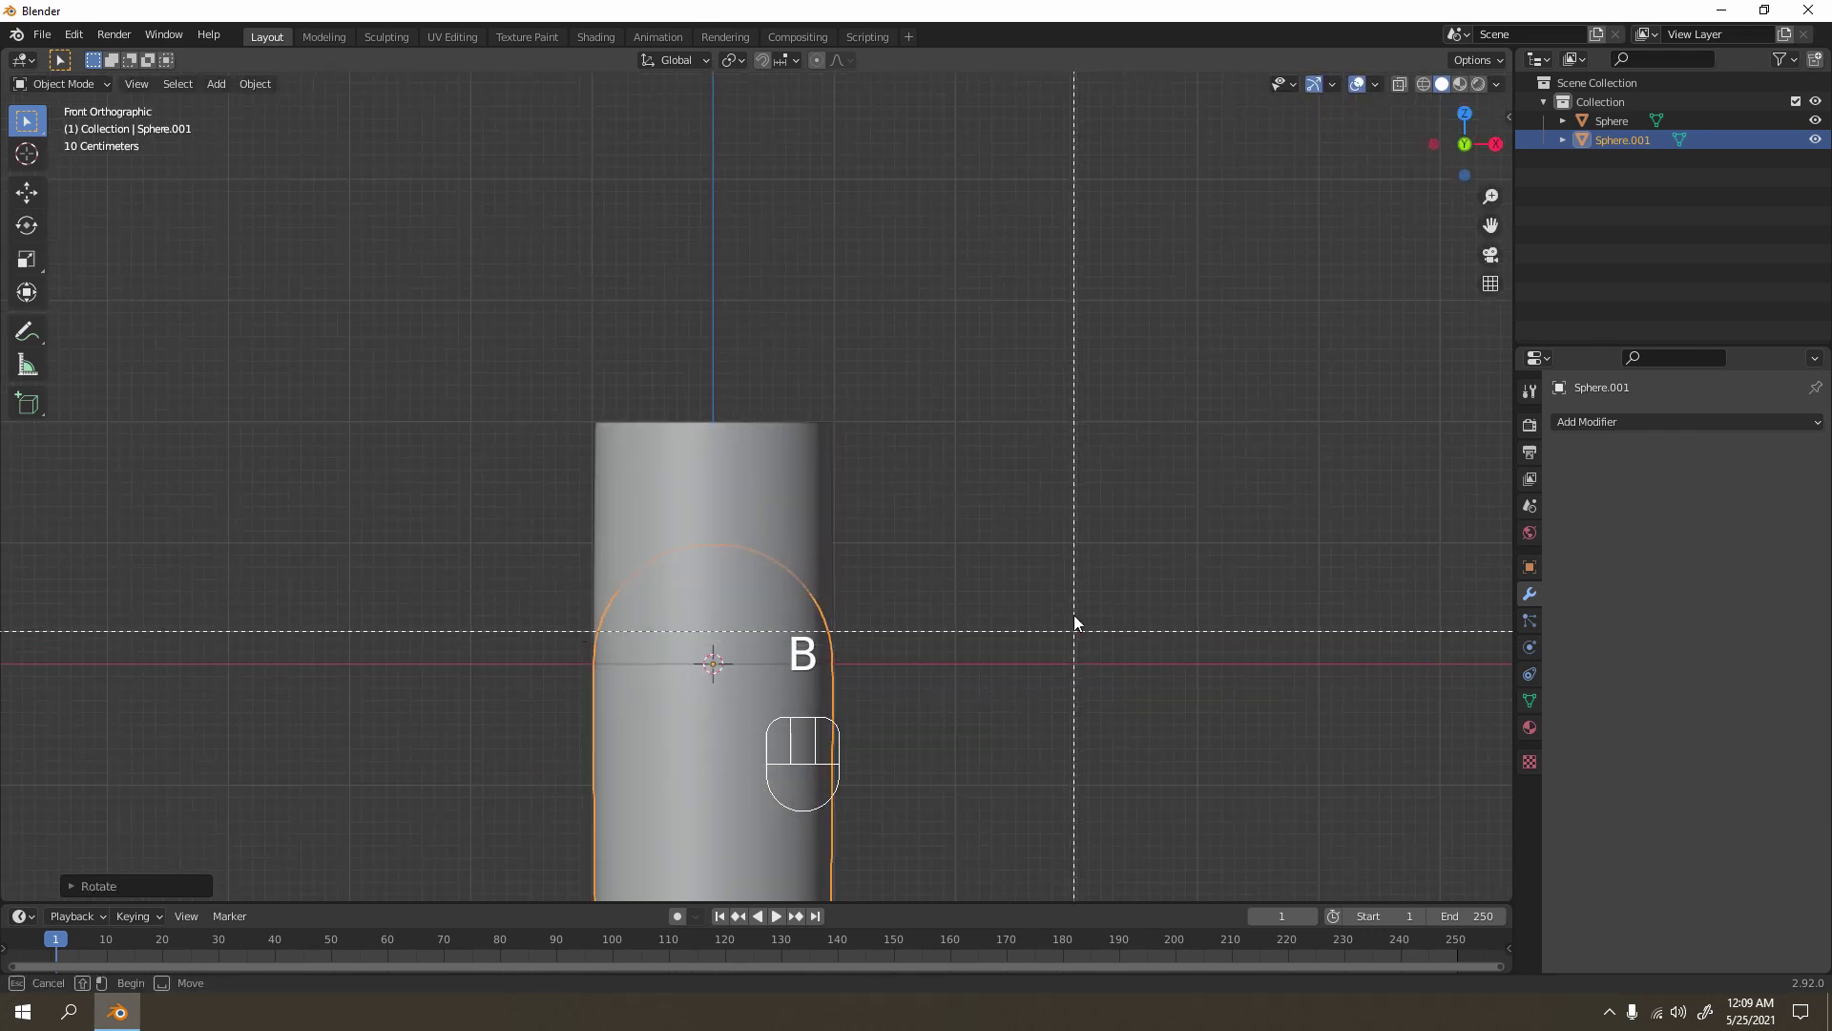
{"action": "key", "text": "Escape"}
{"action": "key", "text": "g"}
{"action": "key", "text": "z"}
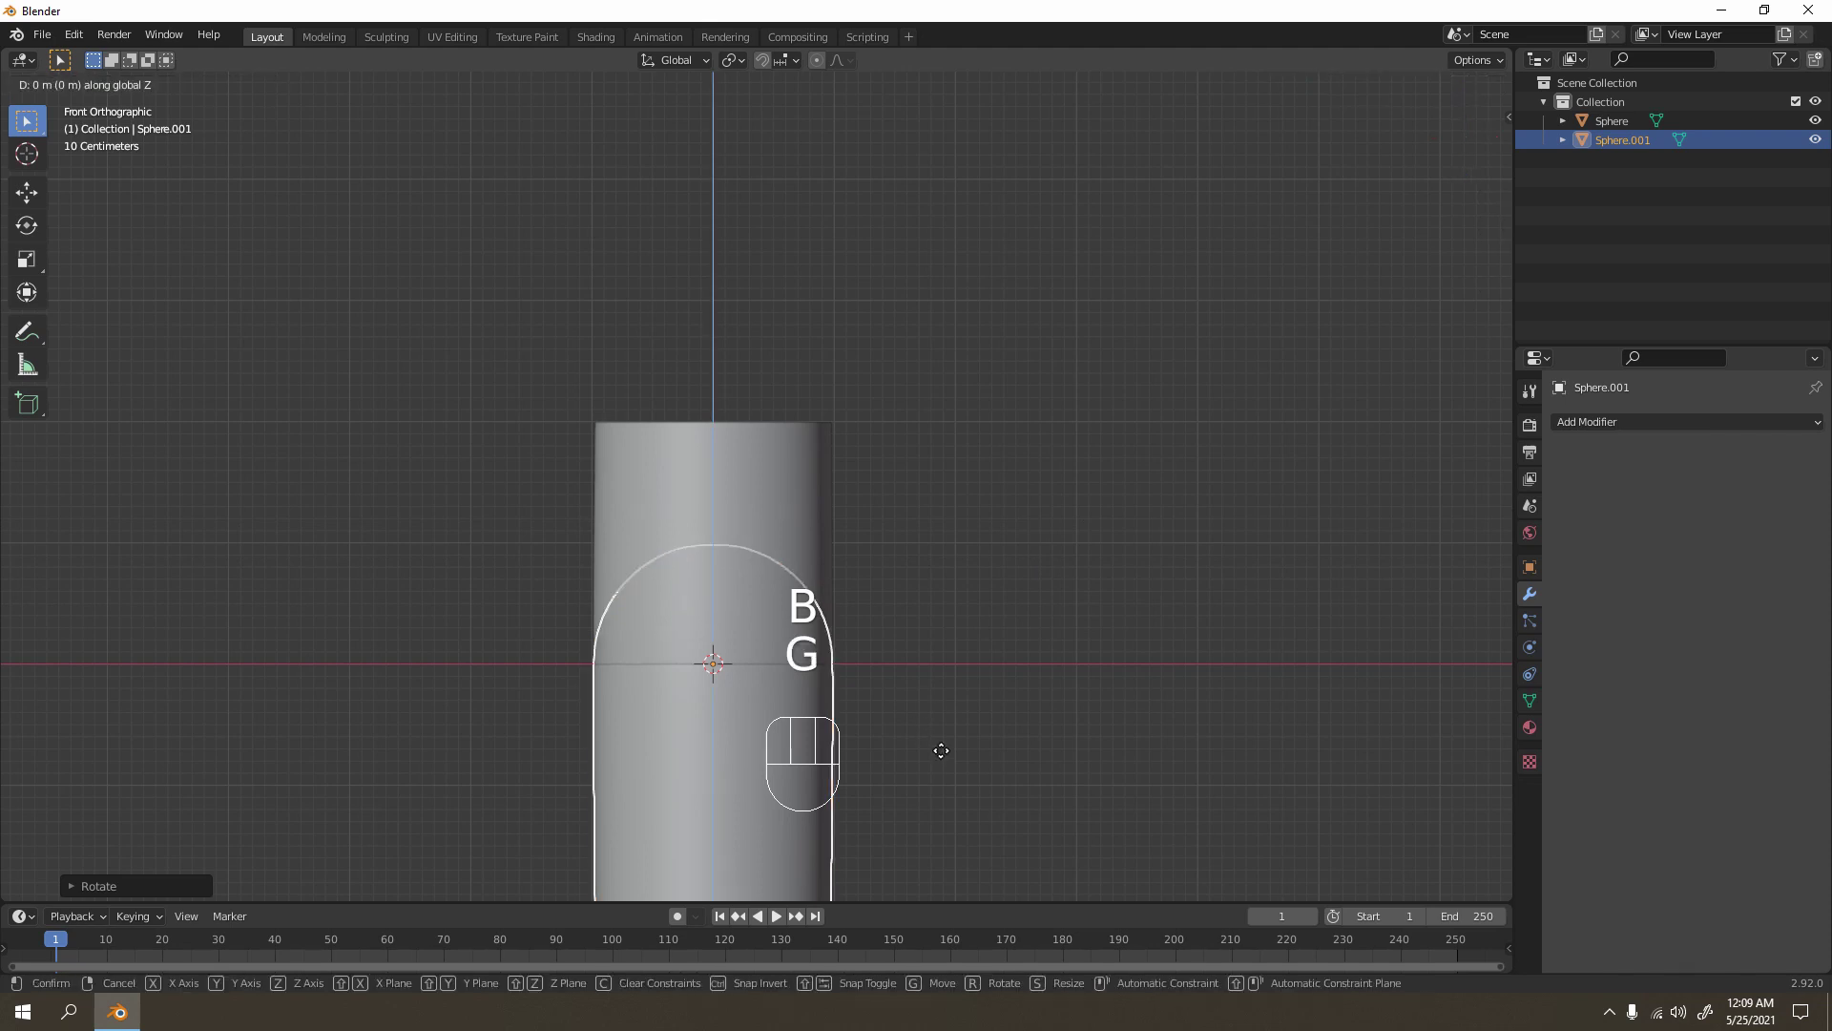
{"action": "left_click", "coordinate": [961, 401]}
{"action": "scroll", "coordinate": [960, 399], "scroll_direction": "up", "scroll_amount": 3}
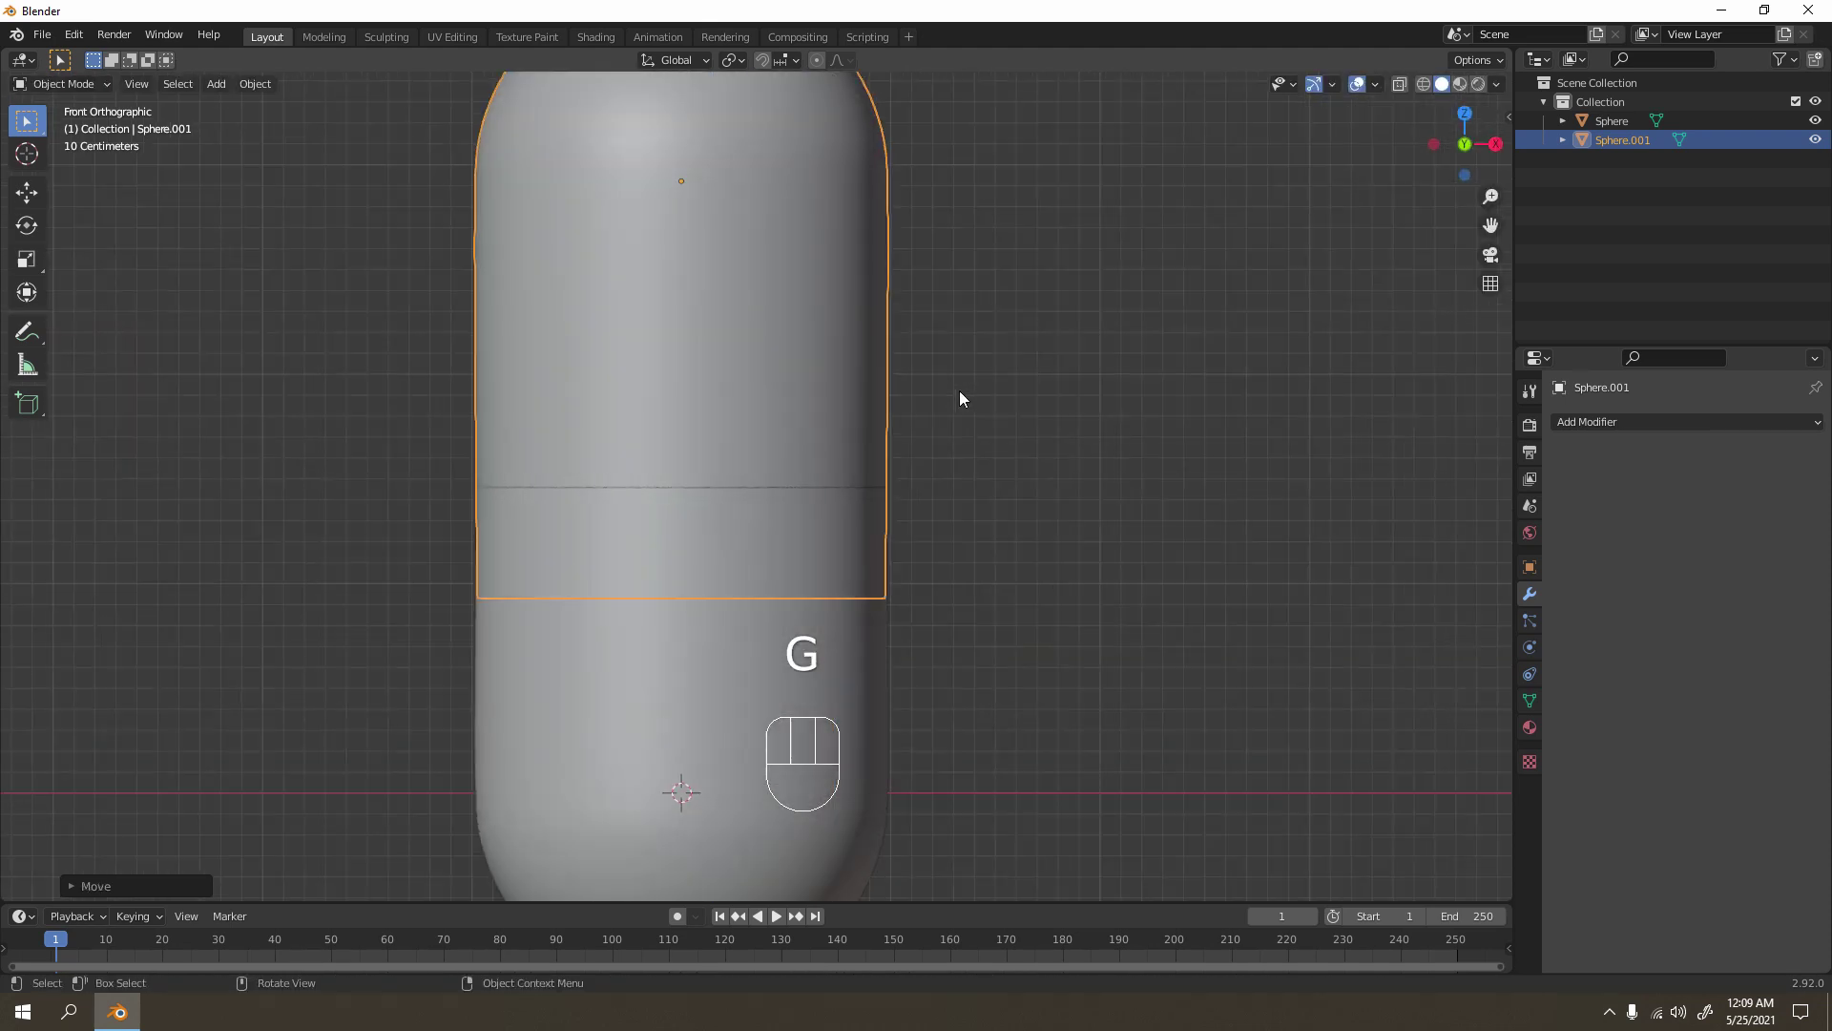
{"action": "scroll", "coordinate": [960, 392], "scroll_direction": "up", "scroll_amount": 3}
{"action": "middle_click_drag", "start_coordinate": [977, 366], "coordinate": [1016, 370], "text": "shift"}
{"action": "scroll", "coordinate": [1036, 287], "scroll_direction": "up", "scroll_amount": 2}
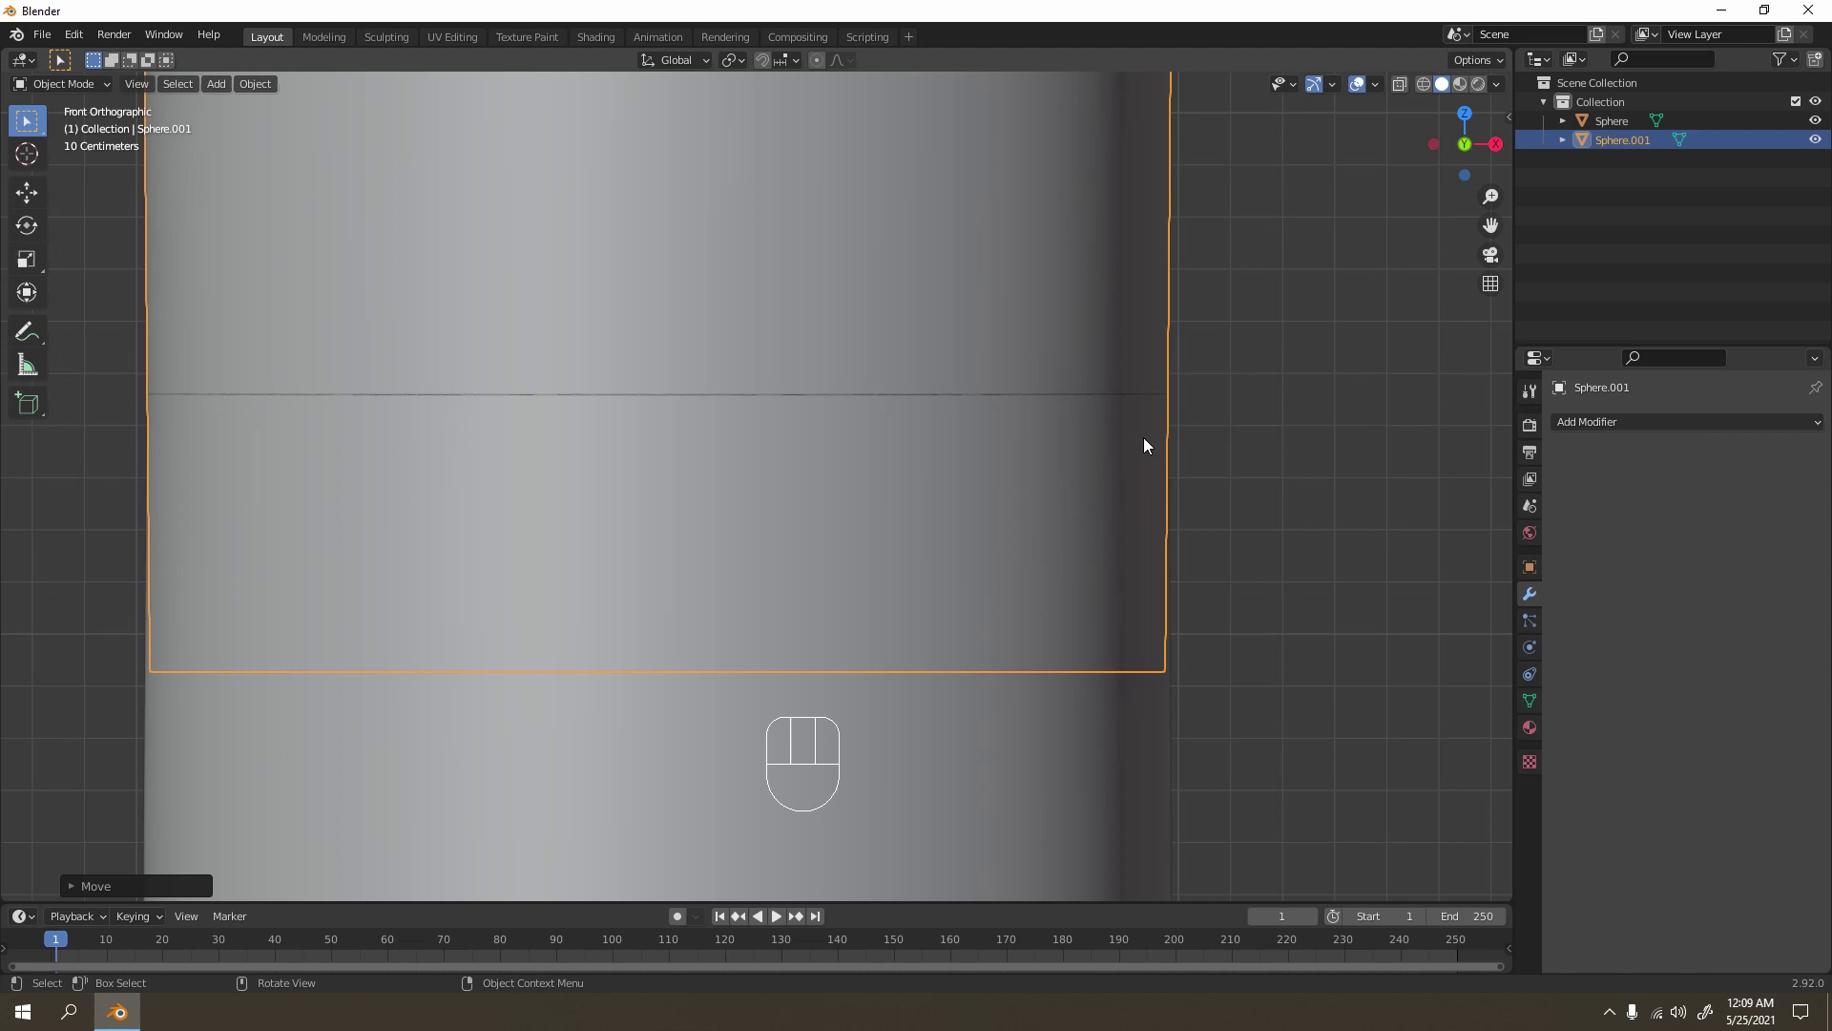
{"action": "scroll", "coordinate": [1145, 439], "scroll_direction": "up", "scroll_amount": 1}
{"action": "middle_click_drag", "start_coordinate": [1147, 438], "coordinate": [1097, 394], "text": "shift"}
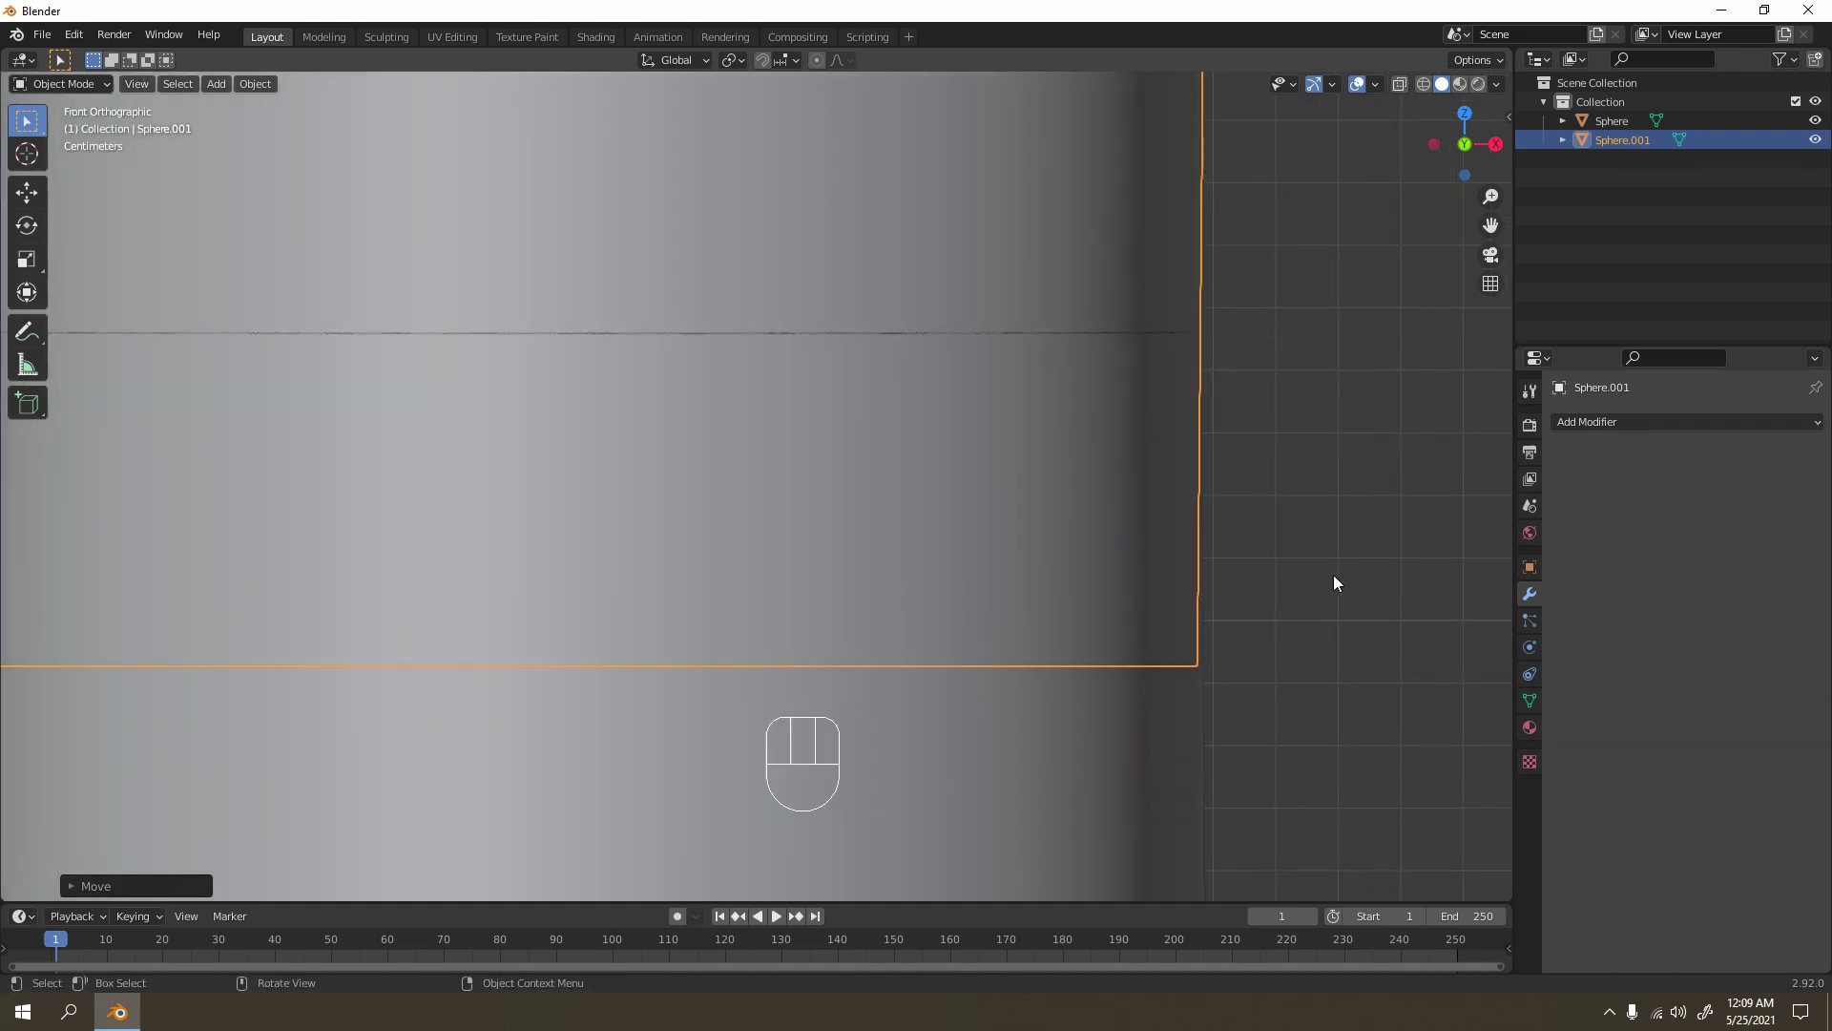
{"action": "scroll", "coordinate": [1332, 577], "scroll_direction": "down", "scroll_amount": 1}
{"action": "key", "text": "s"}
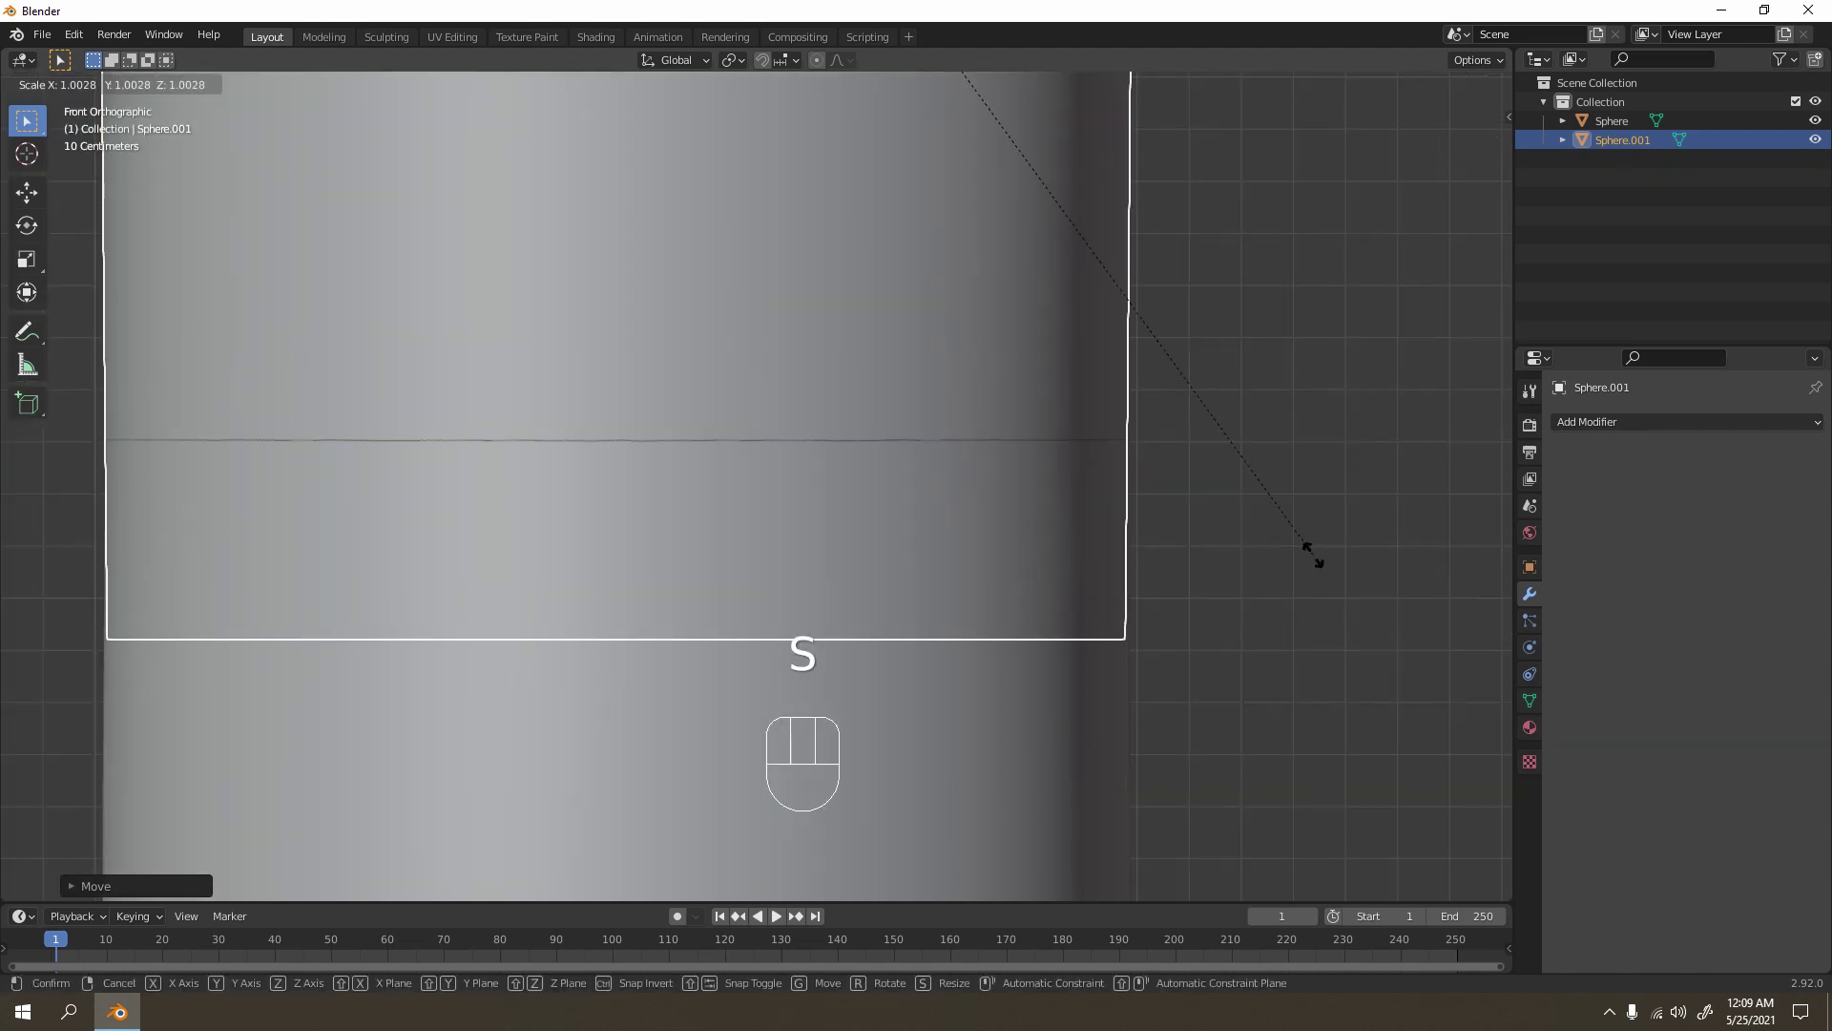
{"action": "right_click", "coordinate": [1313, 553]}
{"action": "scroll", "coordinate": [1313, 554], "scroll_direction": "down", "scroll_amount": 9}
{"action": "middle_click", "coordinate": [836, 334], "text": "shift"}
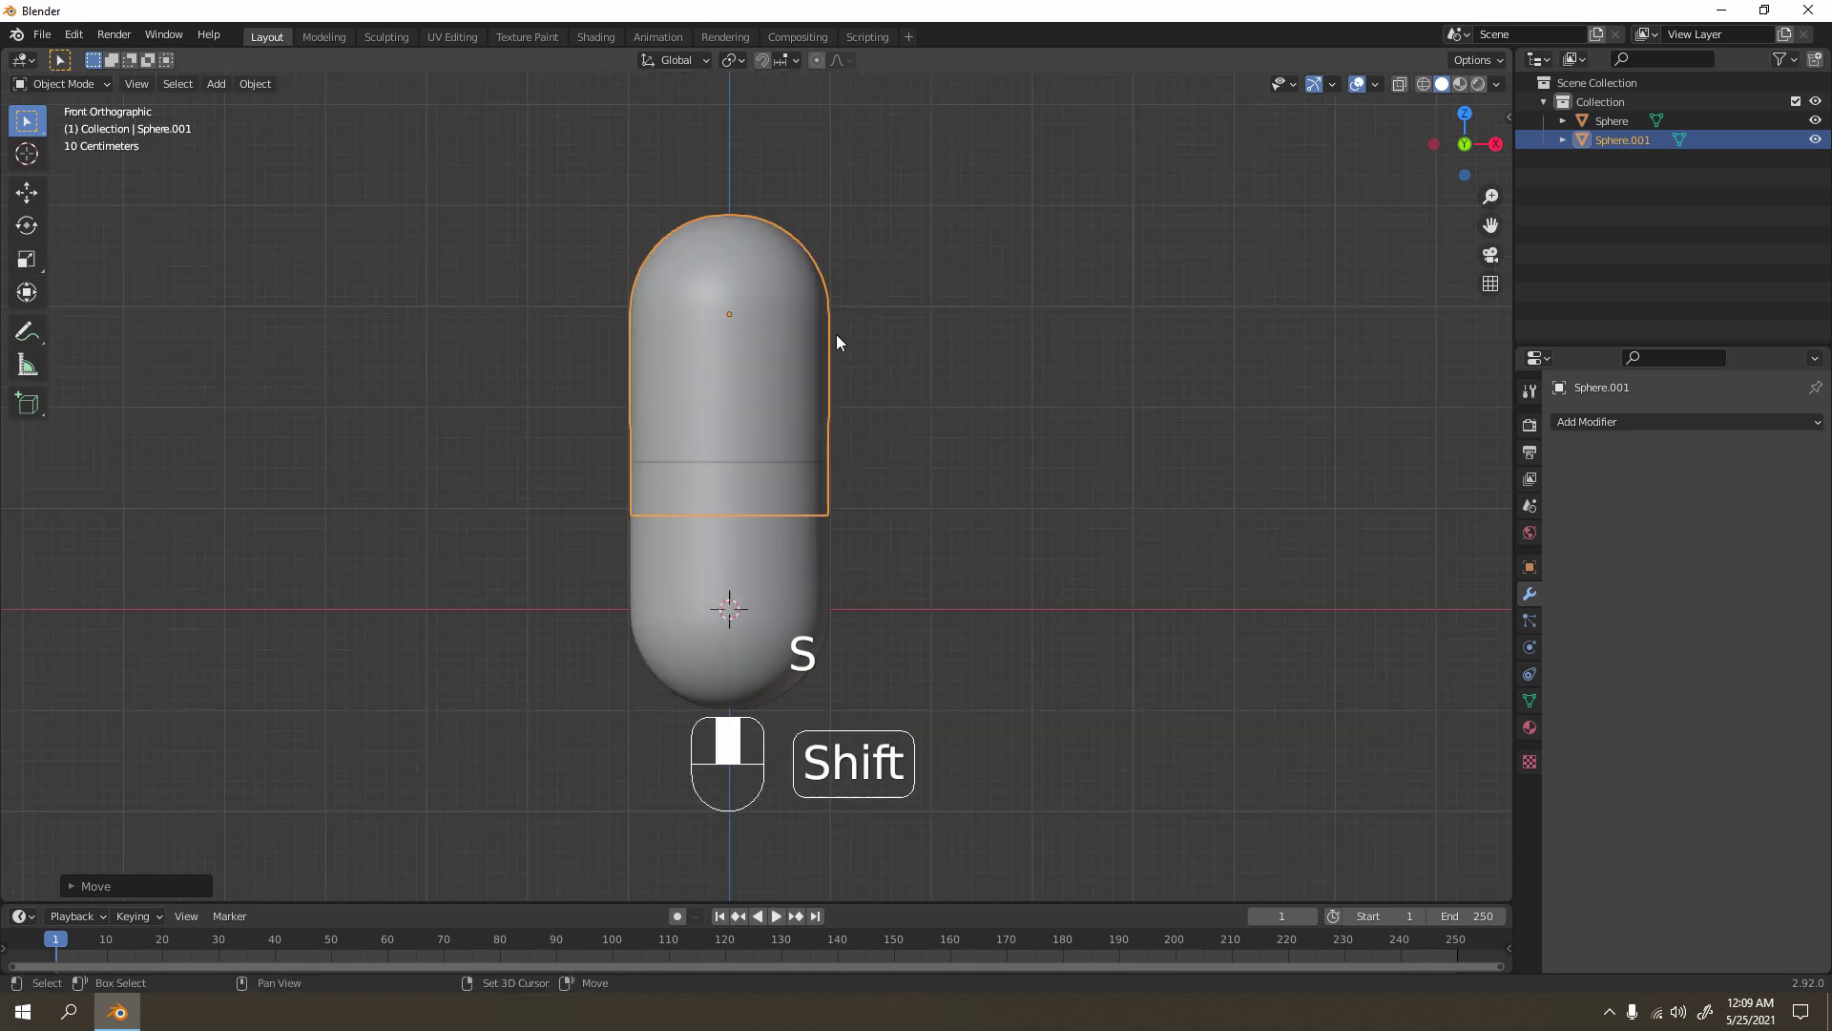
Step: Scale the upper capsule half by about 1.0145 in X and Y, leaving Z locked
{"action": "scroll", "coordinate": [868, 361], "scroll_direction": "up", "scroll_amount": 3}
{"action": "scroll", "coordinate": [900, 389], "scroll_direction": "up", "scroll_amount": 2}
{"action": "key", "text": "s"}
{"action": "key", "text": "shift+z"}
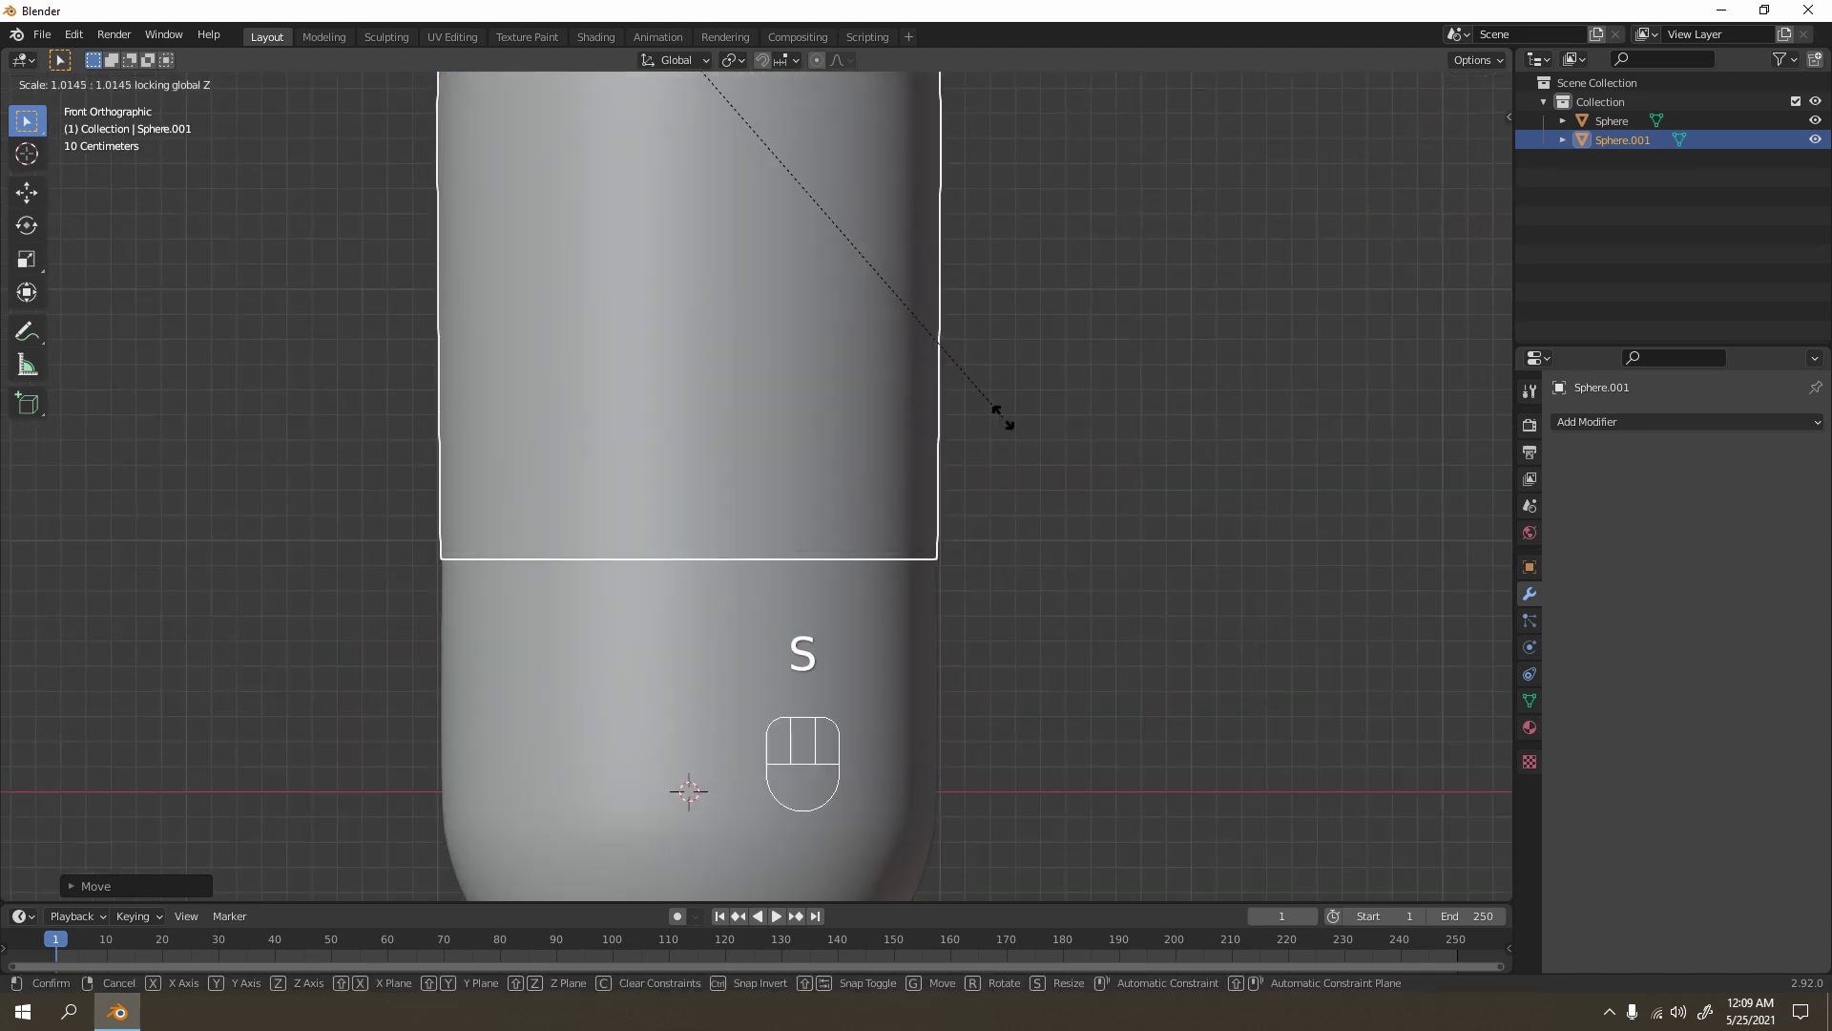
{"action": "left_click", "coordinate": [1002, 417]}
{"action": "left_click", "coordinate": [1124, 416]}
{"action": "middle_click_drag", "start_coordinate": [1124, 416], "coordinate": [712, 421]}
{"action": "key", "text": "KP_1"}
Step: Move the upper capsule half up about 0.48 m along Z and deselect it
{"action": "left_click", "coordinate": [773, 262]}
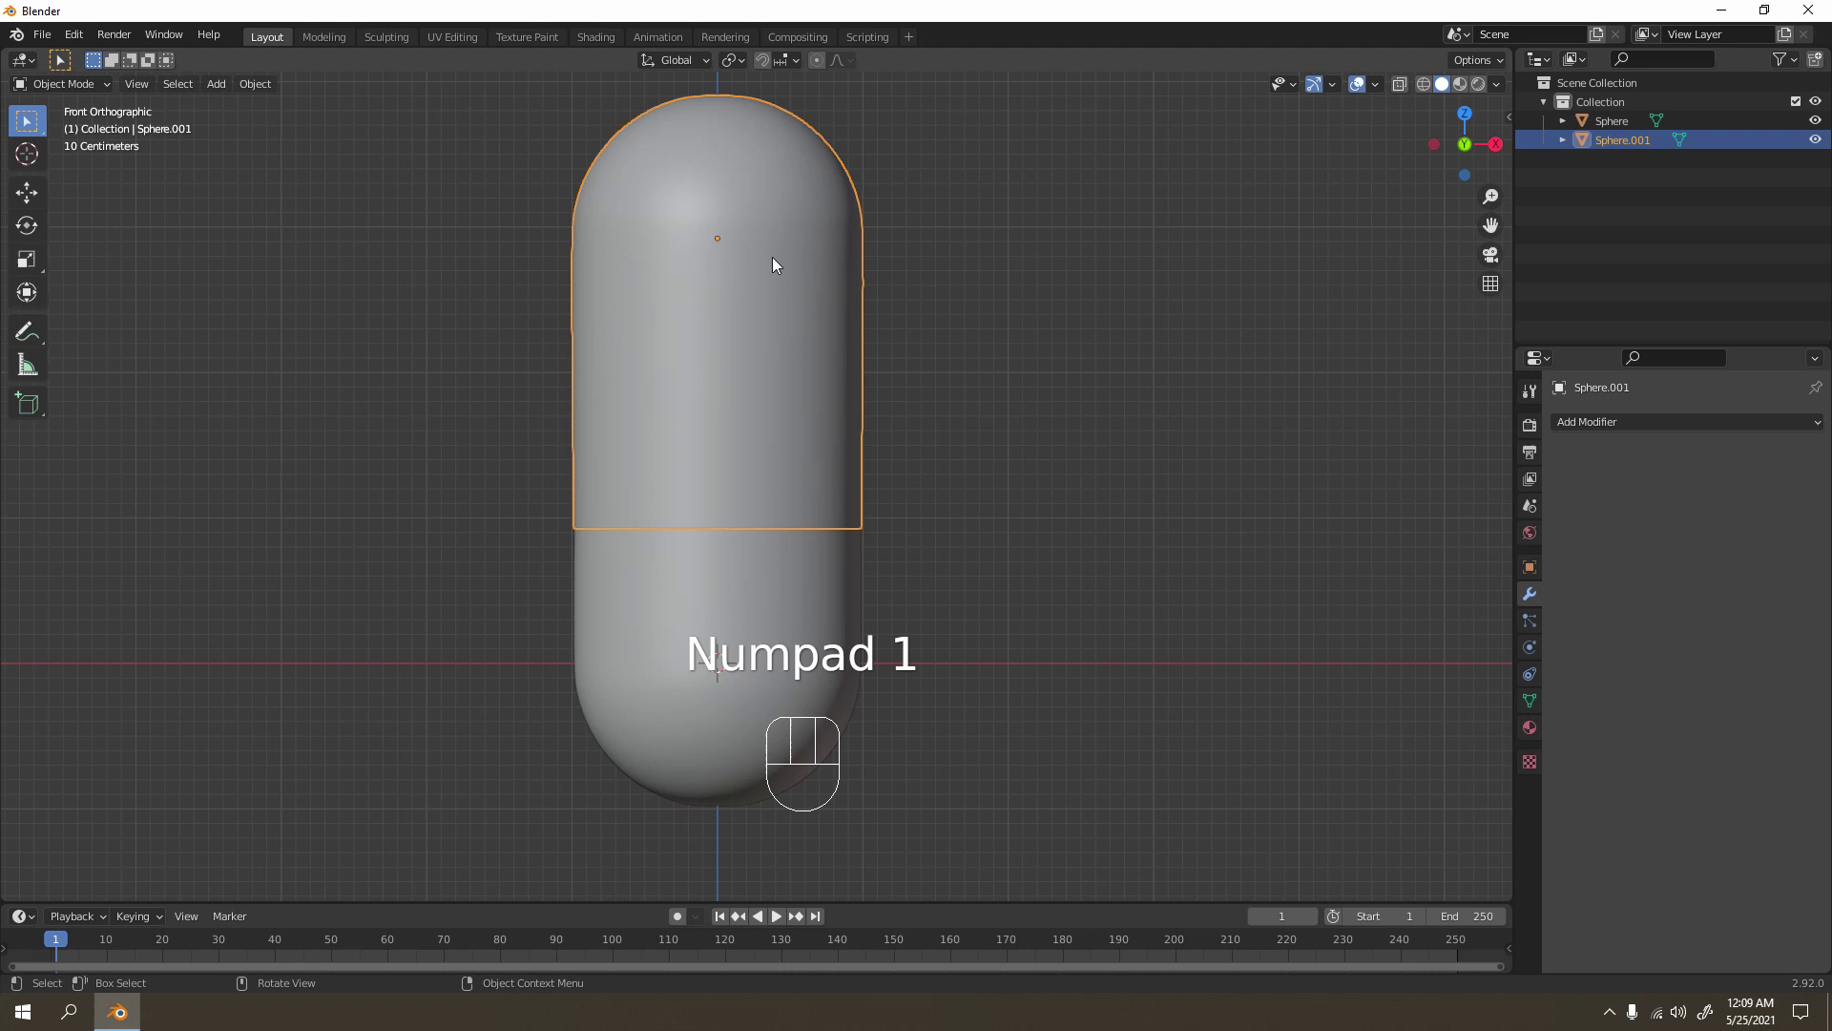
{"action": "scroll", "coordinate": [773, 258], "scroll_direction": "up", "scroll_amount": 3}
{"action": "middle_click_drag", "start_coordinate": [773, 257], "coordinate": [789, 266], "text": "shift"}
{"action": "scroll", "coordinate": [972, 307], "scroll_direction": "down", "scroll_amount": 3}
{"action": "scroll", "coordinate": [806, 291], "scroll_direction": "down", "scroll_amount": 3}
{"action": "scroll", "coordinate": [790, 178], "scroll_direction": "up", "scroll_amount": 3}
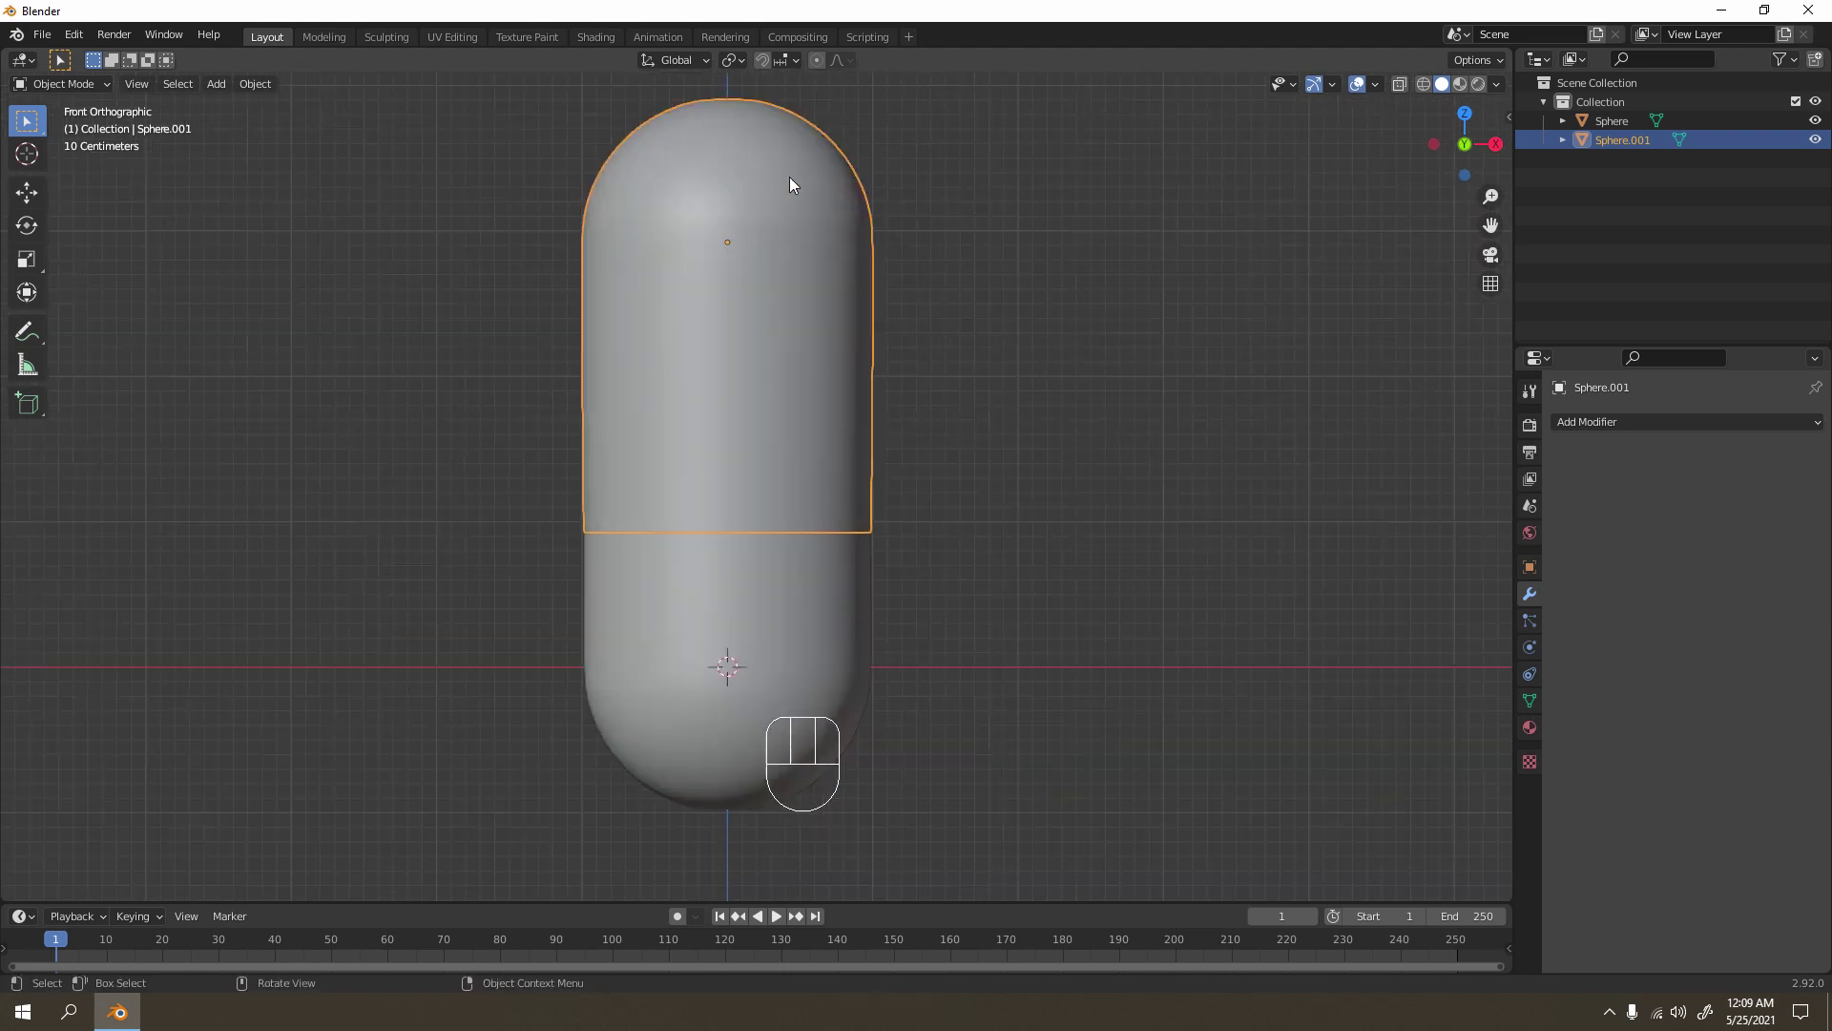
{"action": "key", "text": "g"}
{"action": "key", "text": "z"}
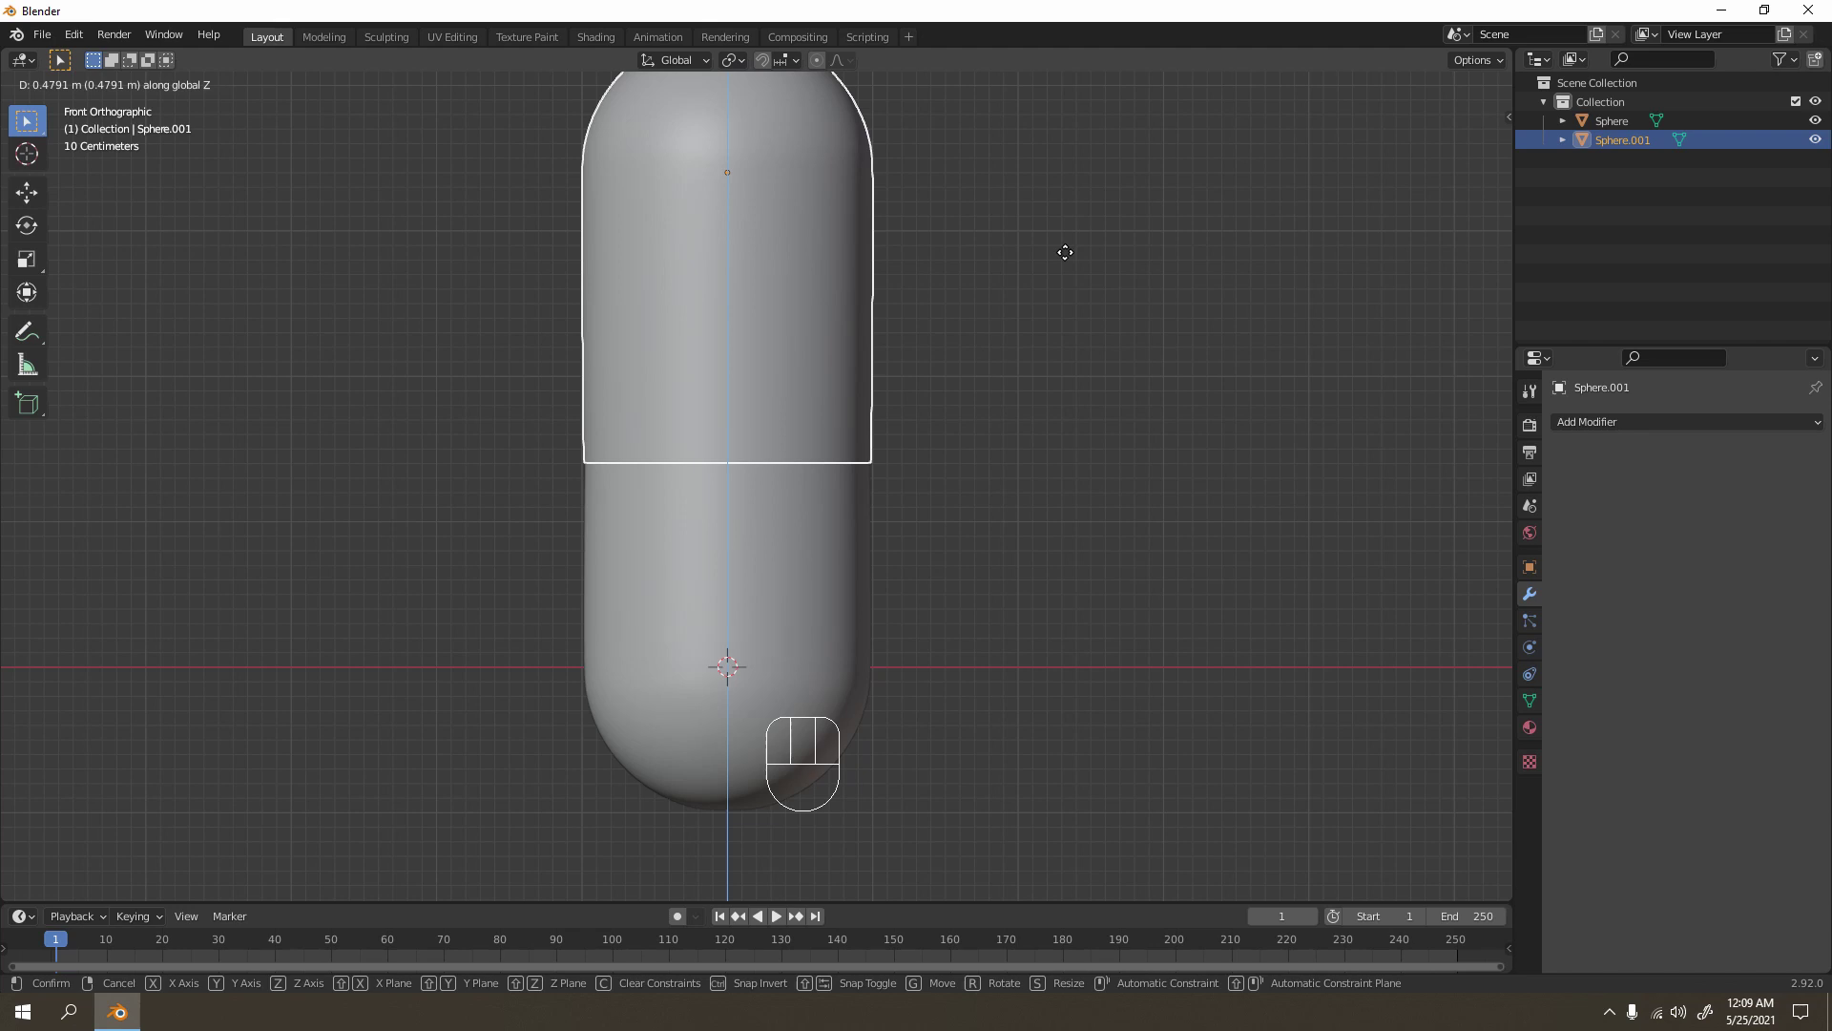
{"action": "left_click", "coordinate": [1065, 252]}
{"action": "left_click", "coordinate": [1092, 296]}
Step: Raise the upper capsule half a little further along Z in front view to lengthen the capsule, leaving it deselected
{"action": "scroll", "coordinate": [1059, 330], "scroll_direction": "down", "scroll_amount": 3}
{"action": "middle_click_drag", "start_coordinate": [1033, 357], "coordinate": [782, 541]}
{"action": "key", "text": "KP_1"}
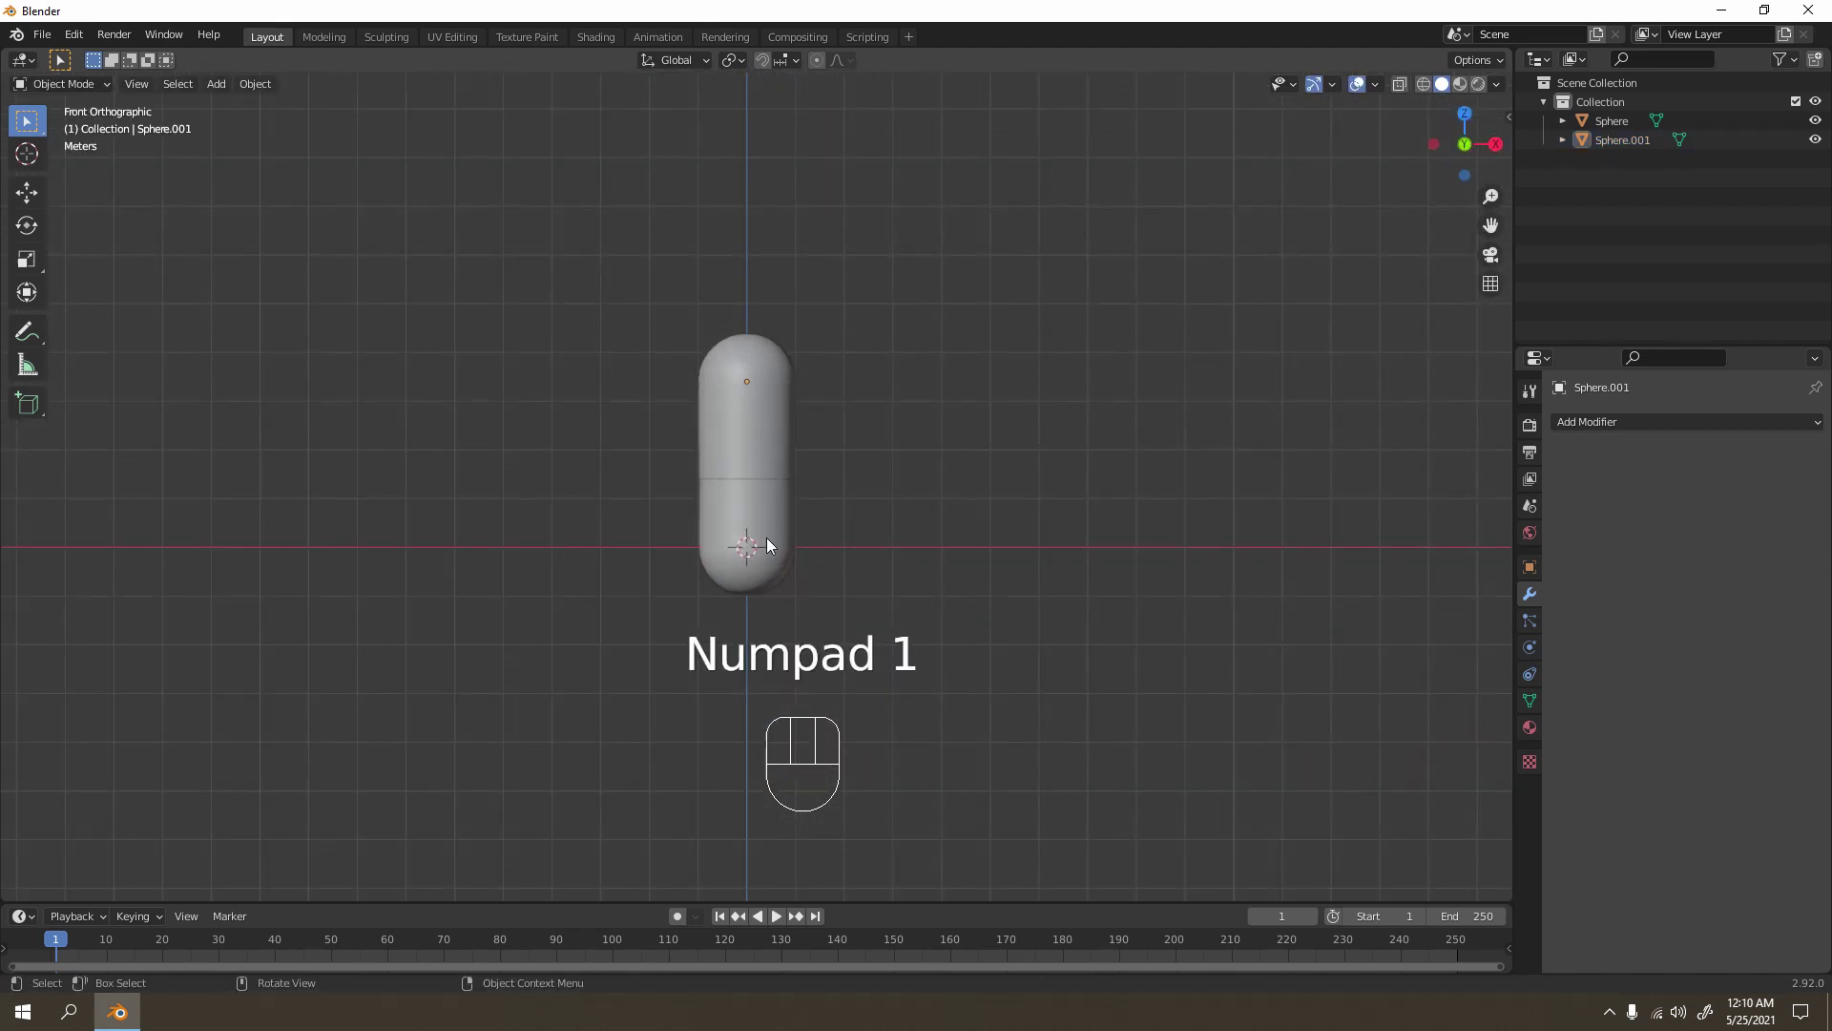
{"action": "scroll", "coordinate": [765, 538], "scroll_direction": "up", "scroll_amount": 5}
{"action": "middle_click_drag", "start_coordinate": [839, 461], "coordinate": [856, 492], "text": "shift"}
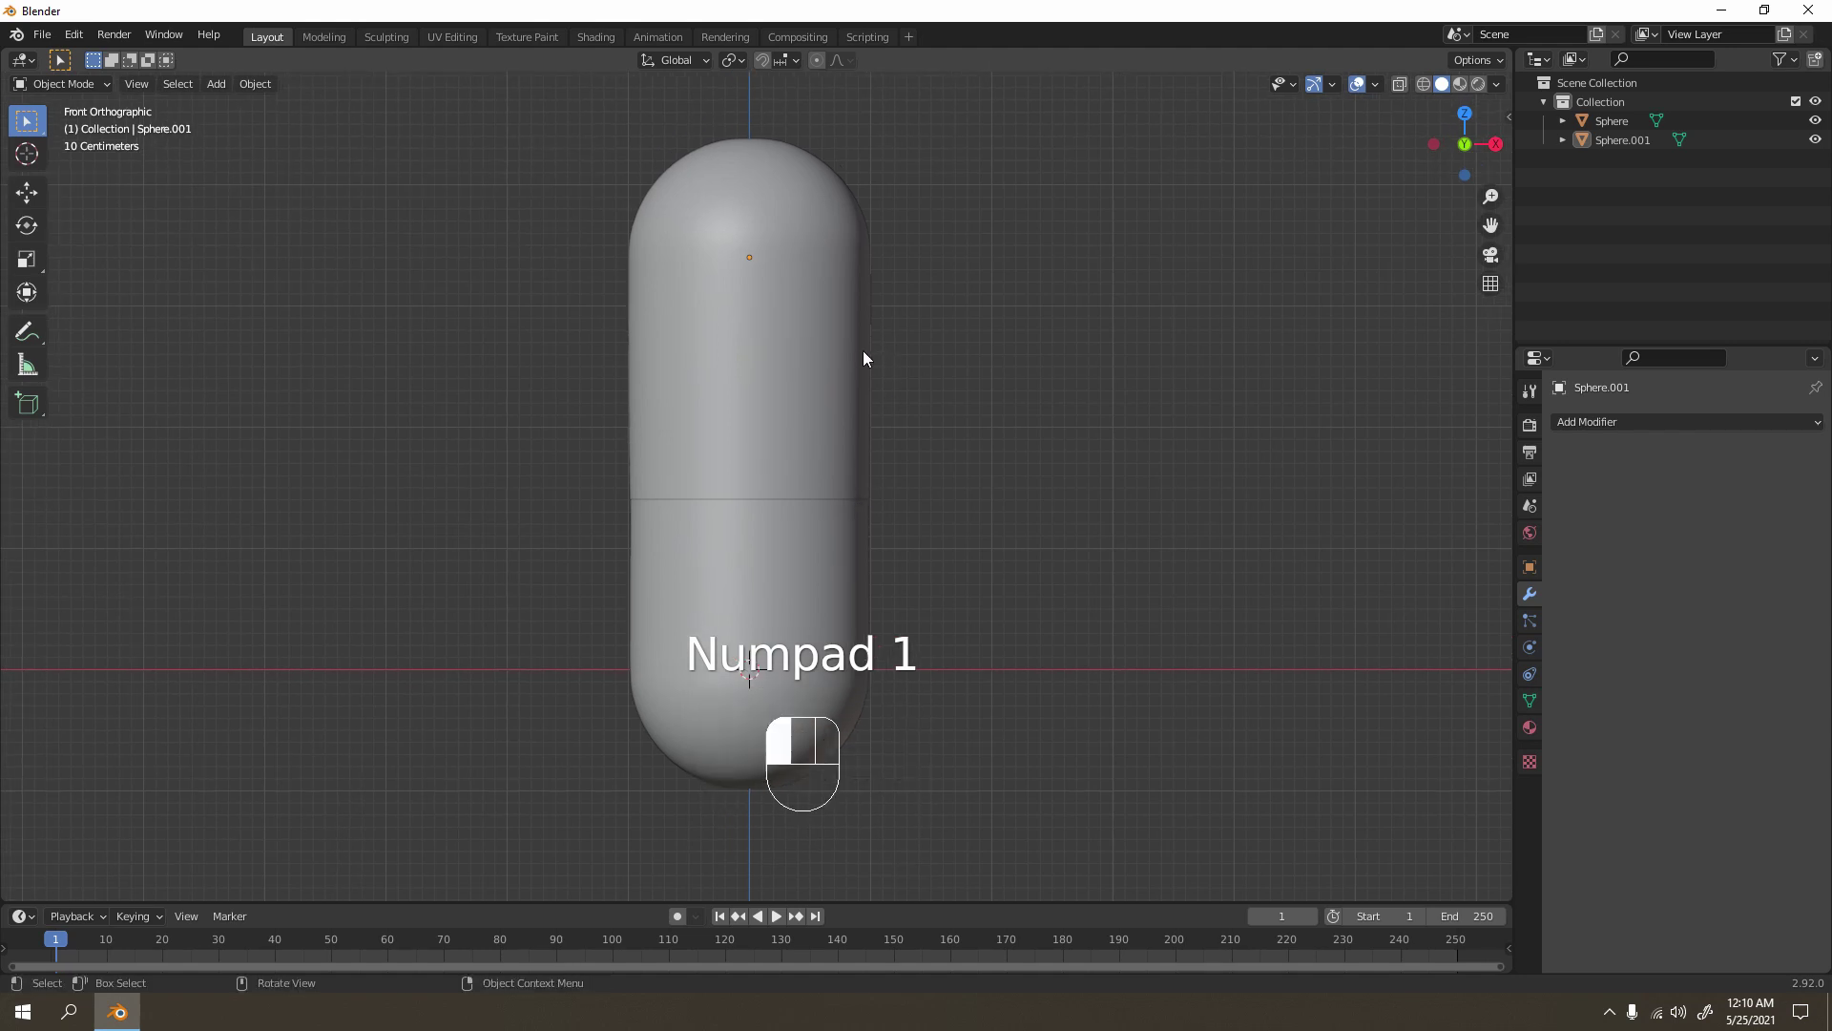
{"action": "left_click", "coordinate": [863, 358]}
{"action": "key", "text": "g"}
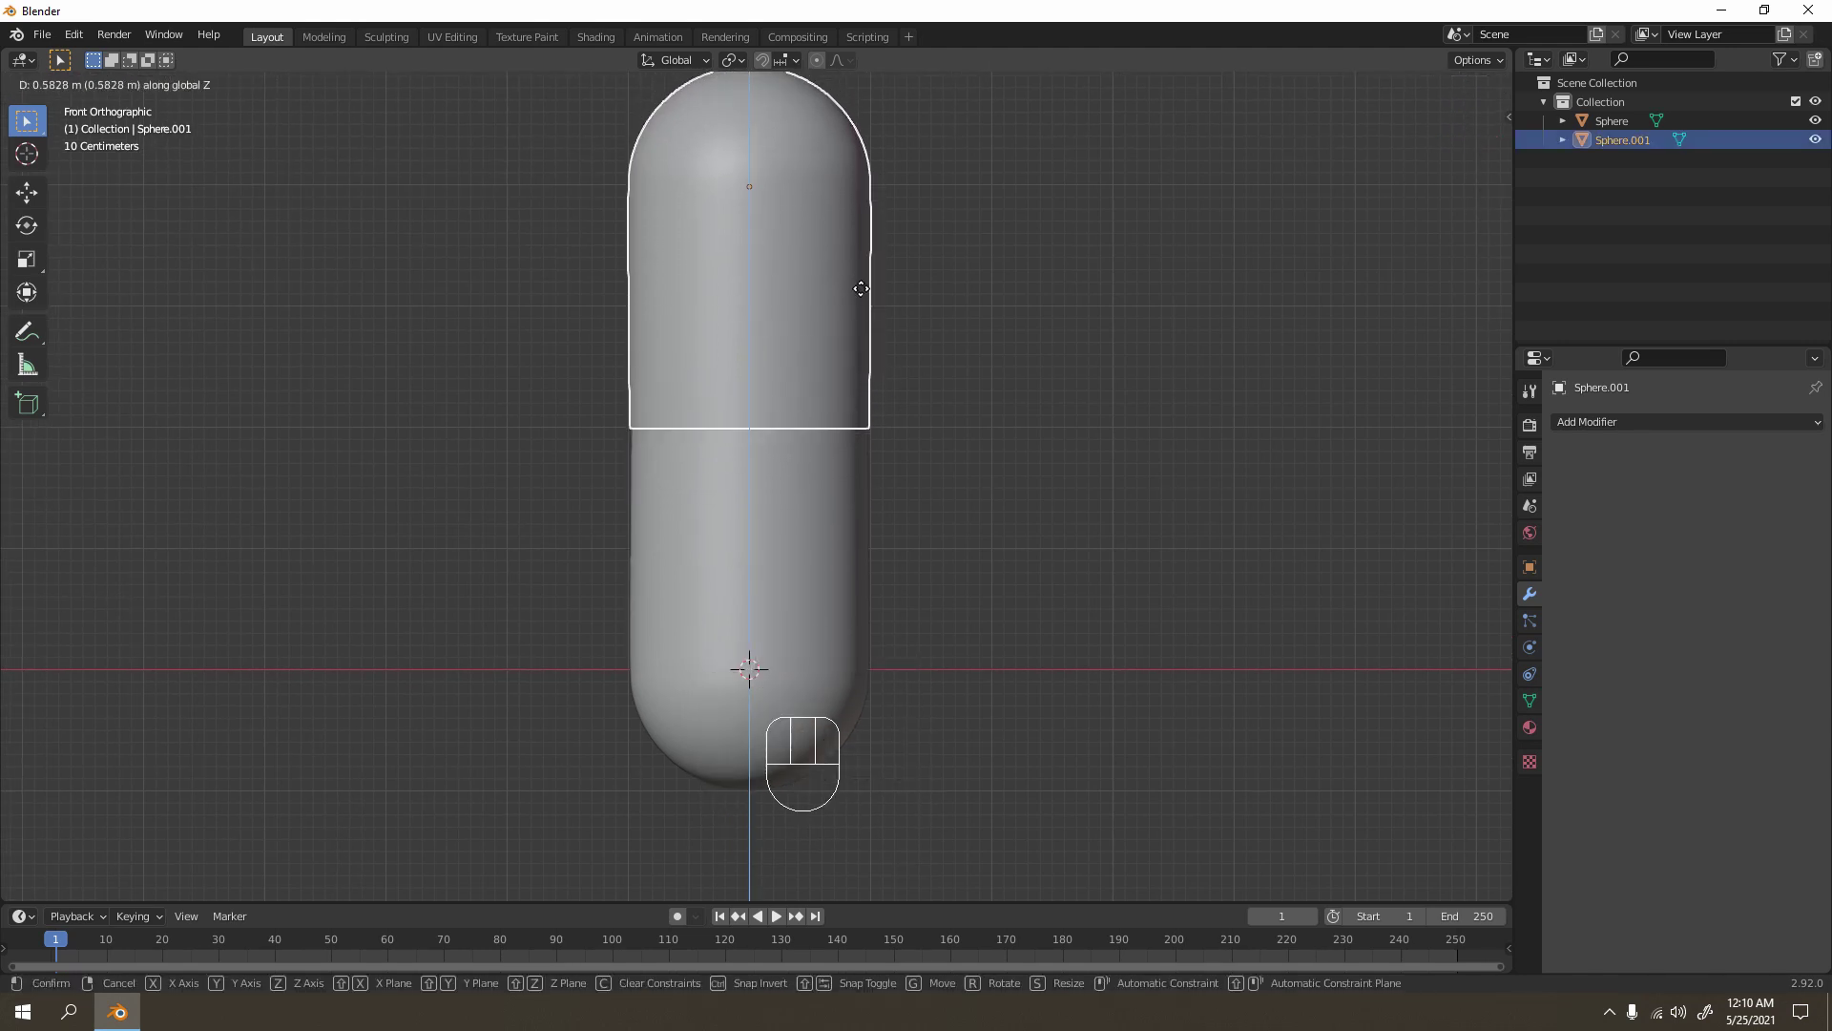
{"action": "left_click", "coordinate": [1004, 268]}
{"action": "left_click", "coordinate": [1002, 272]}
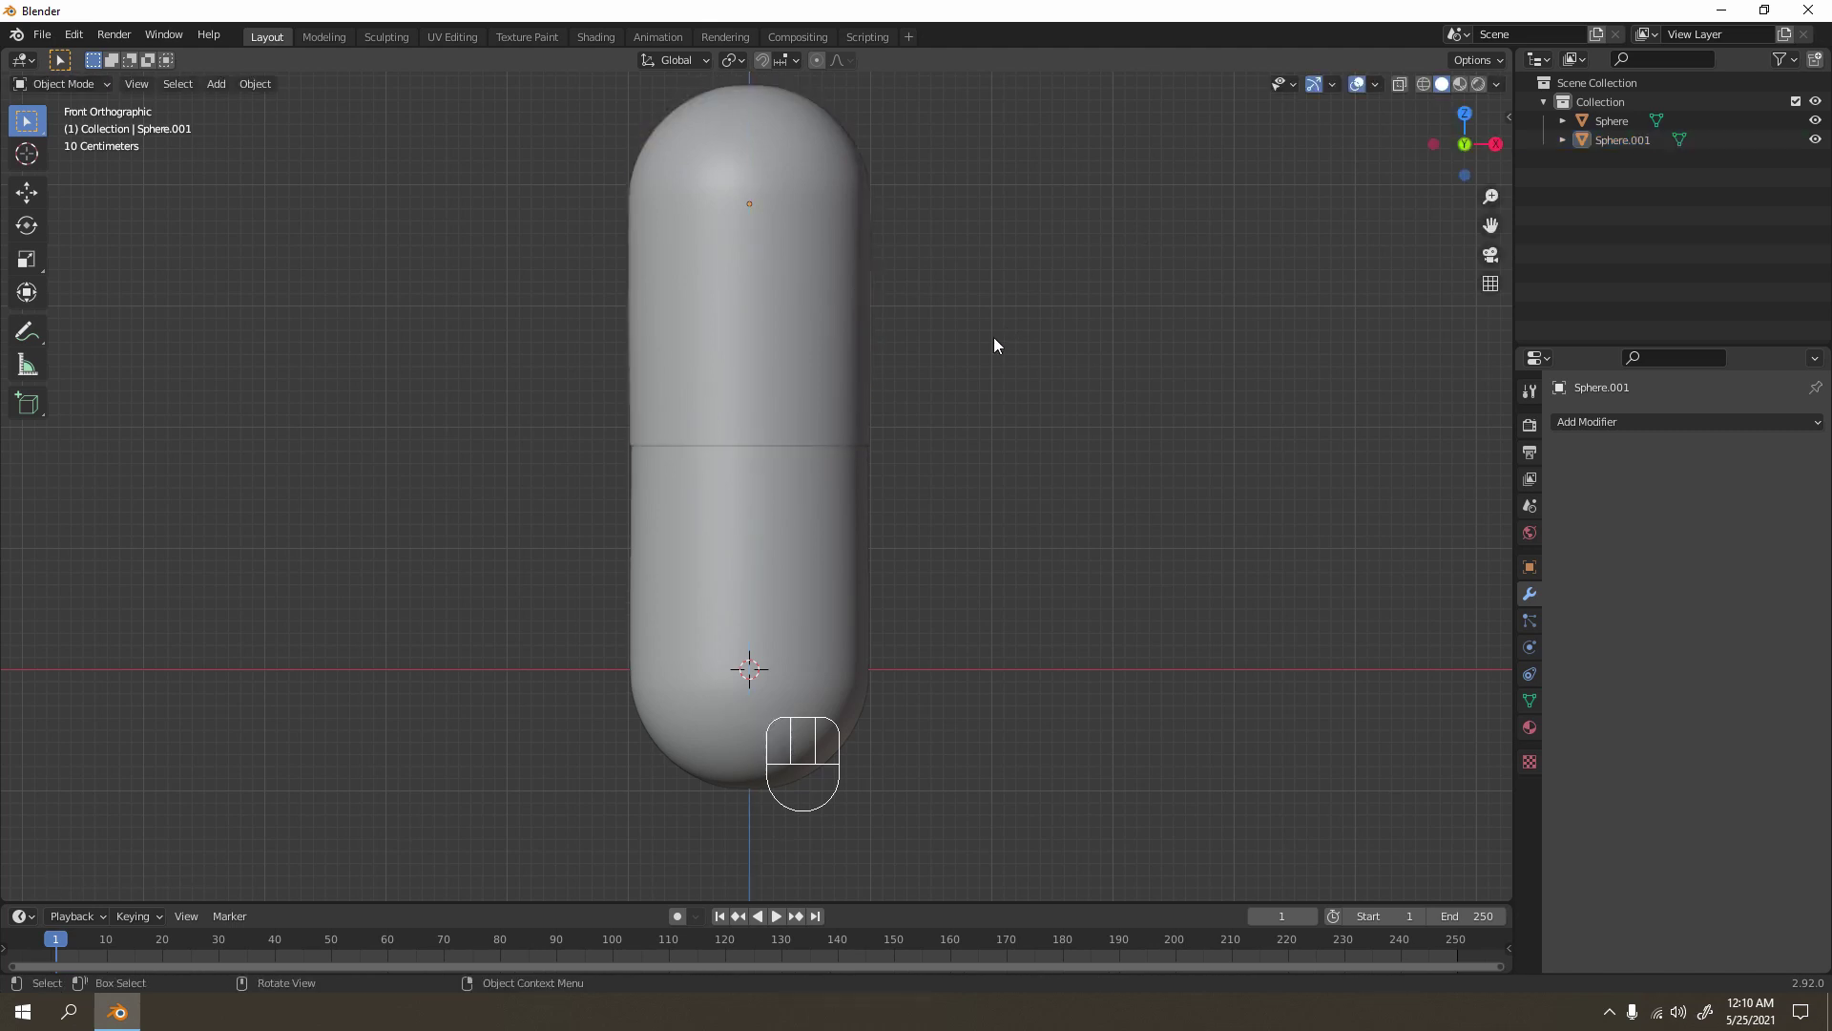
Step: Switch to the Shading workspace and select the capsule's upper half
{"action": "scroll", "coordinate": [994, 336], "scroll_direction": "down", "scroll_amount": 4}
{"action": "middle_click_drag", "start_coordinate": [993, 336], "coordinate": [767, 584]}
{"action": "scroll", "coordinate": [868, 512], "scroll_direction": "up", "scroll_amount": 3}
{"action": "scroll", "coordinate": [759, 536], "scroll_direction": "up", "scroll_amount": 3}
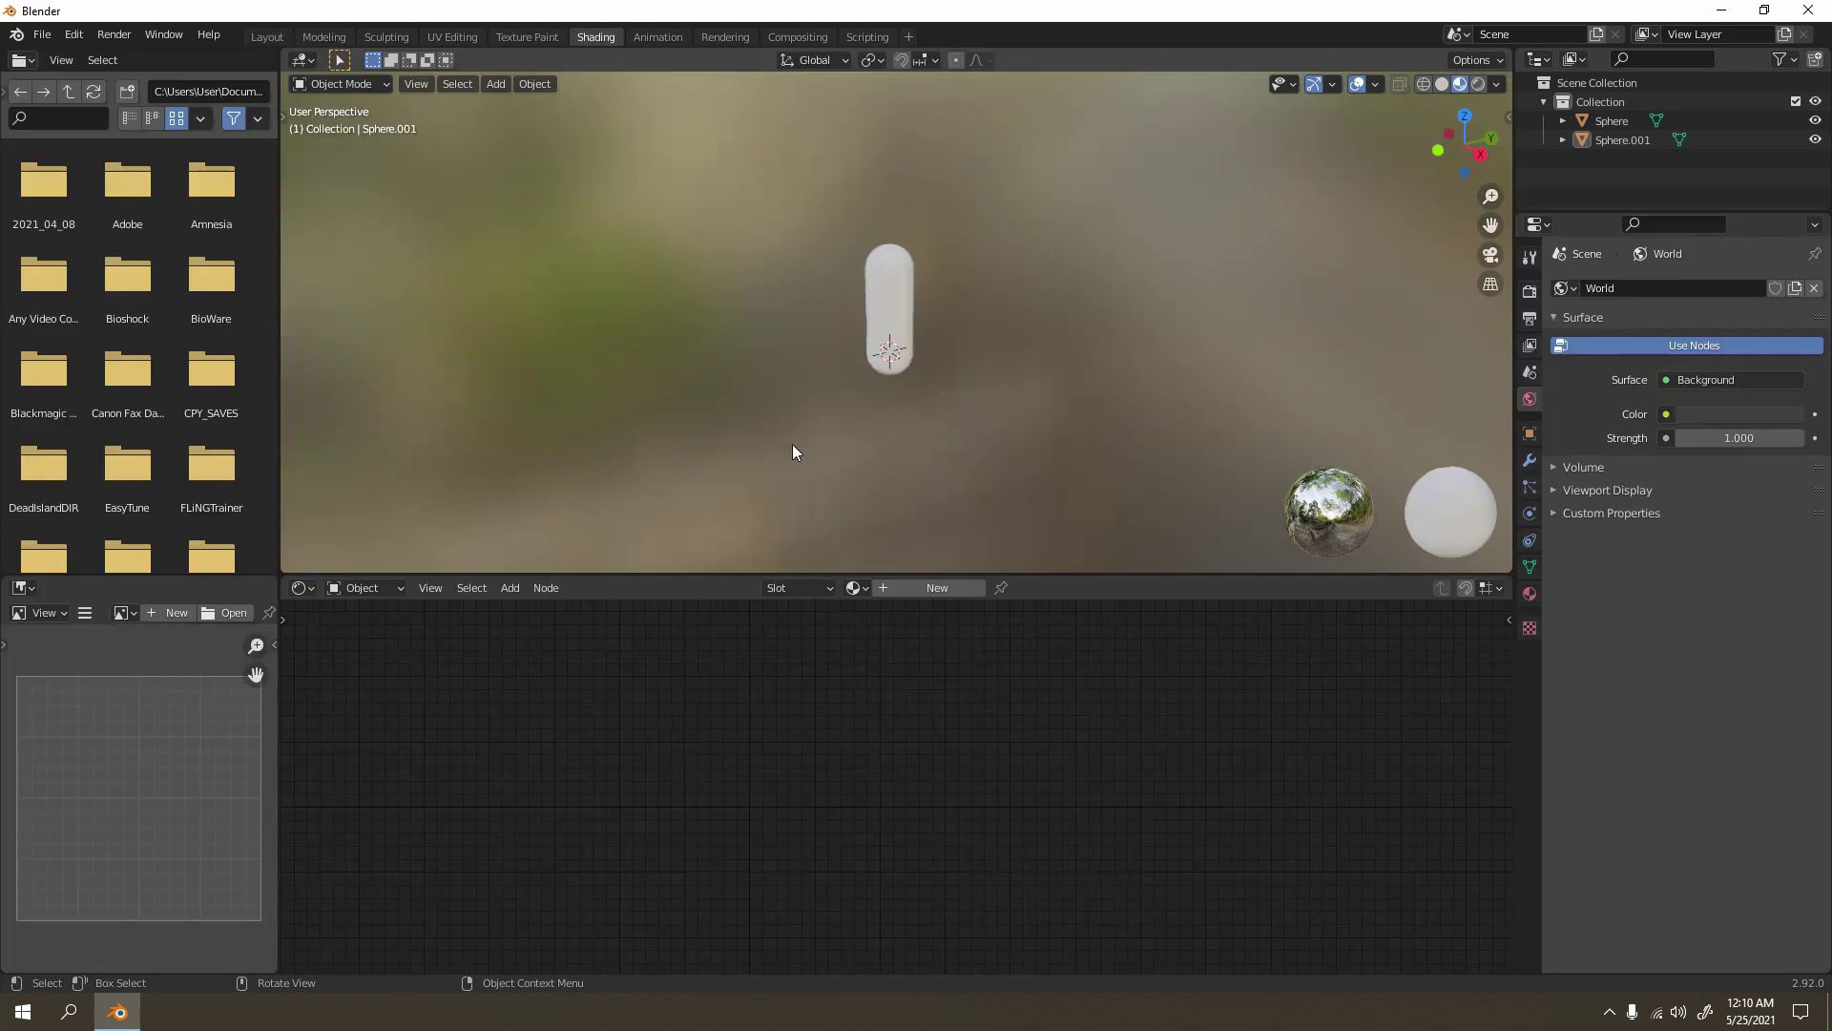
{"action": "middle_click_drag", "start_coordinate": [792, 444], "coordinate": [870, 310]}
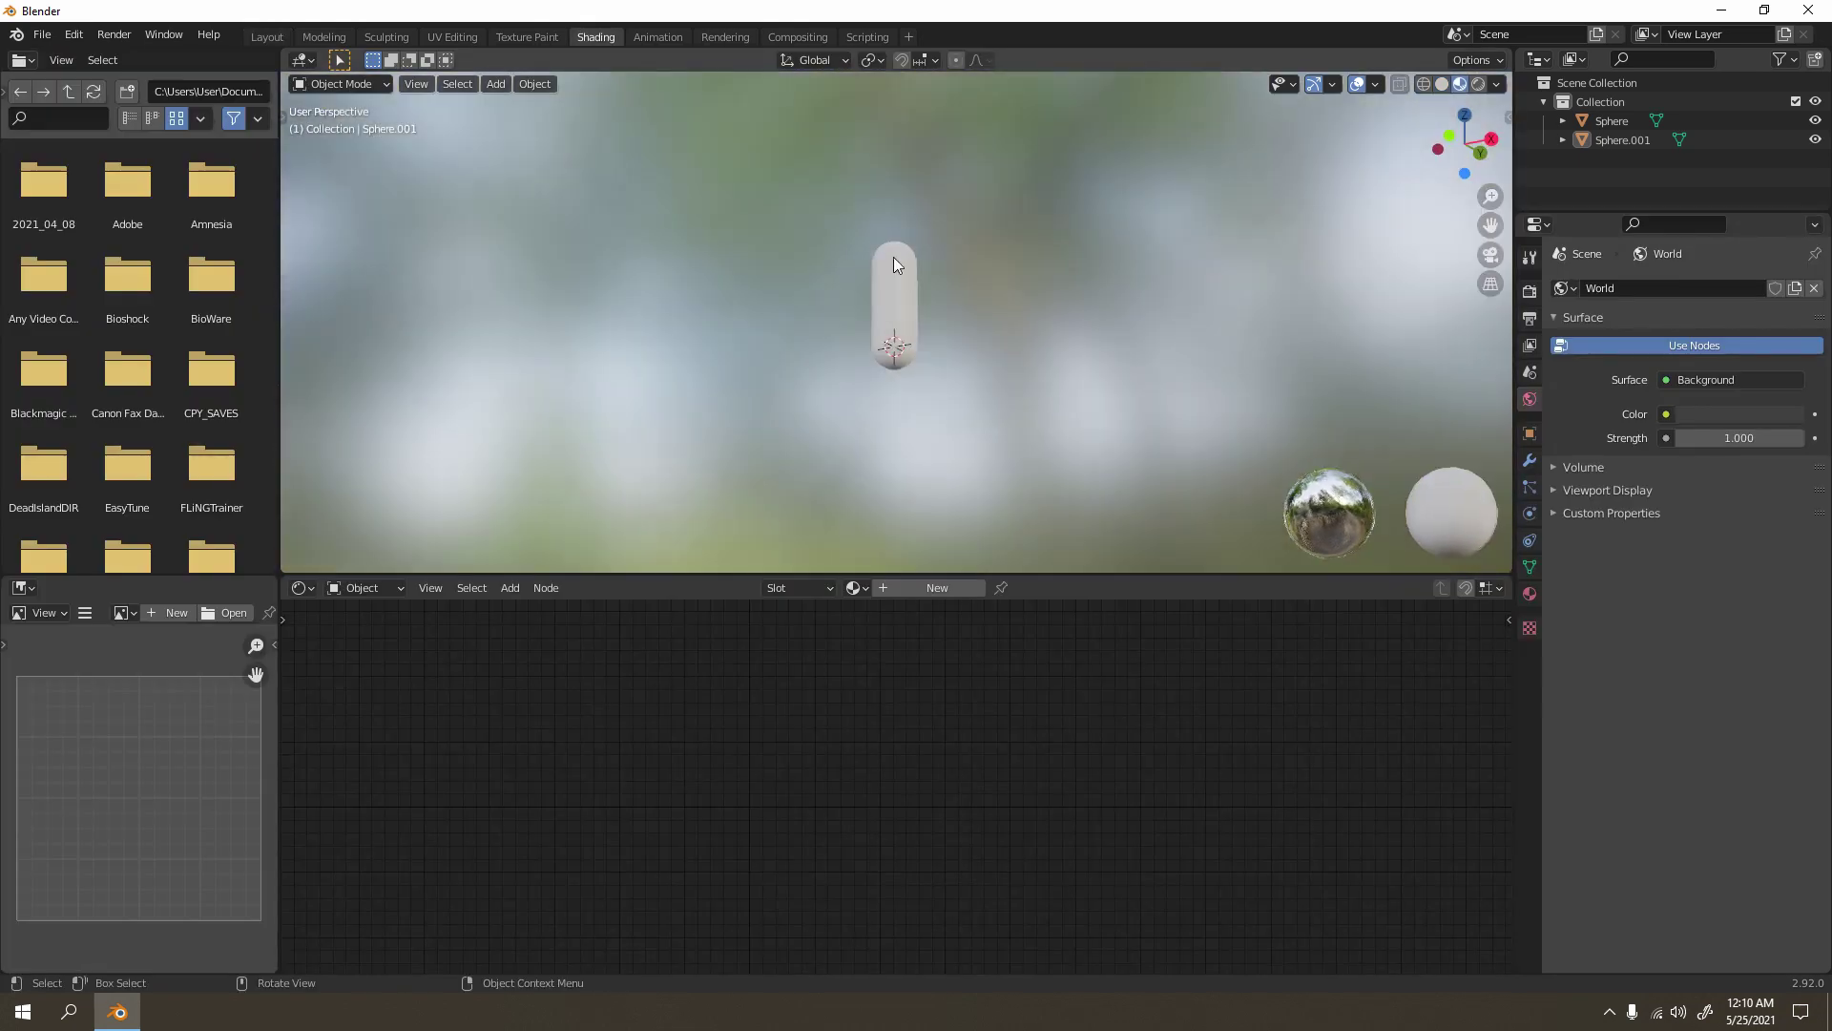
{"action": "scroll", "coordinate": [893, 256], "scroll_direction": "up", "scroll_amount": 6}
{"action": "middle_click_drag", "start_coordinate": [916, 374], "coordinate": [921, 418], "text": "shift"}
{"action": "mouse_move", "coordinate": [922, 418]}
{"action": "middle_mouse_down"}
{"action": "mouse_move", "coordinate": [896, 427]}
{"action": "mouse_move", "coordinate": [928, 391]}
{"action": "mouse_move", "coordinate": [880, 355]}
{"action": "middle_mouse_up"}
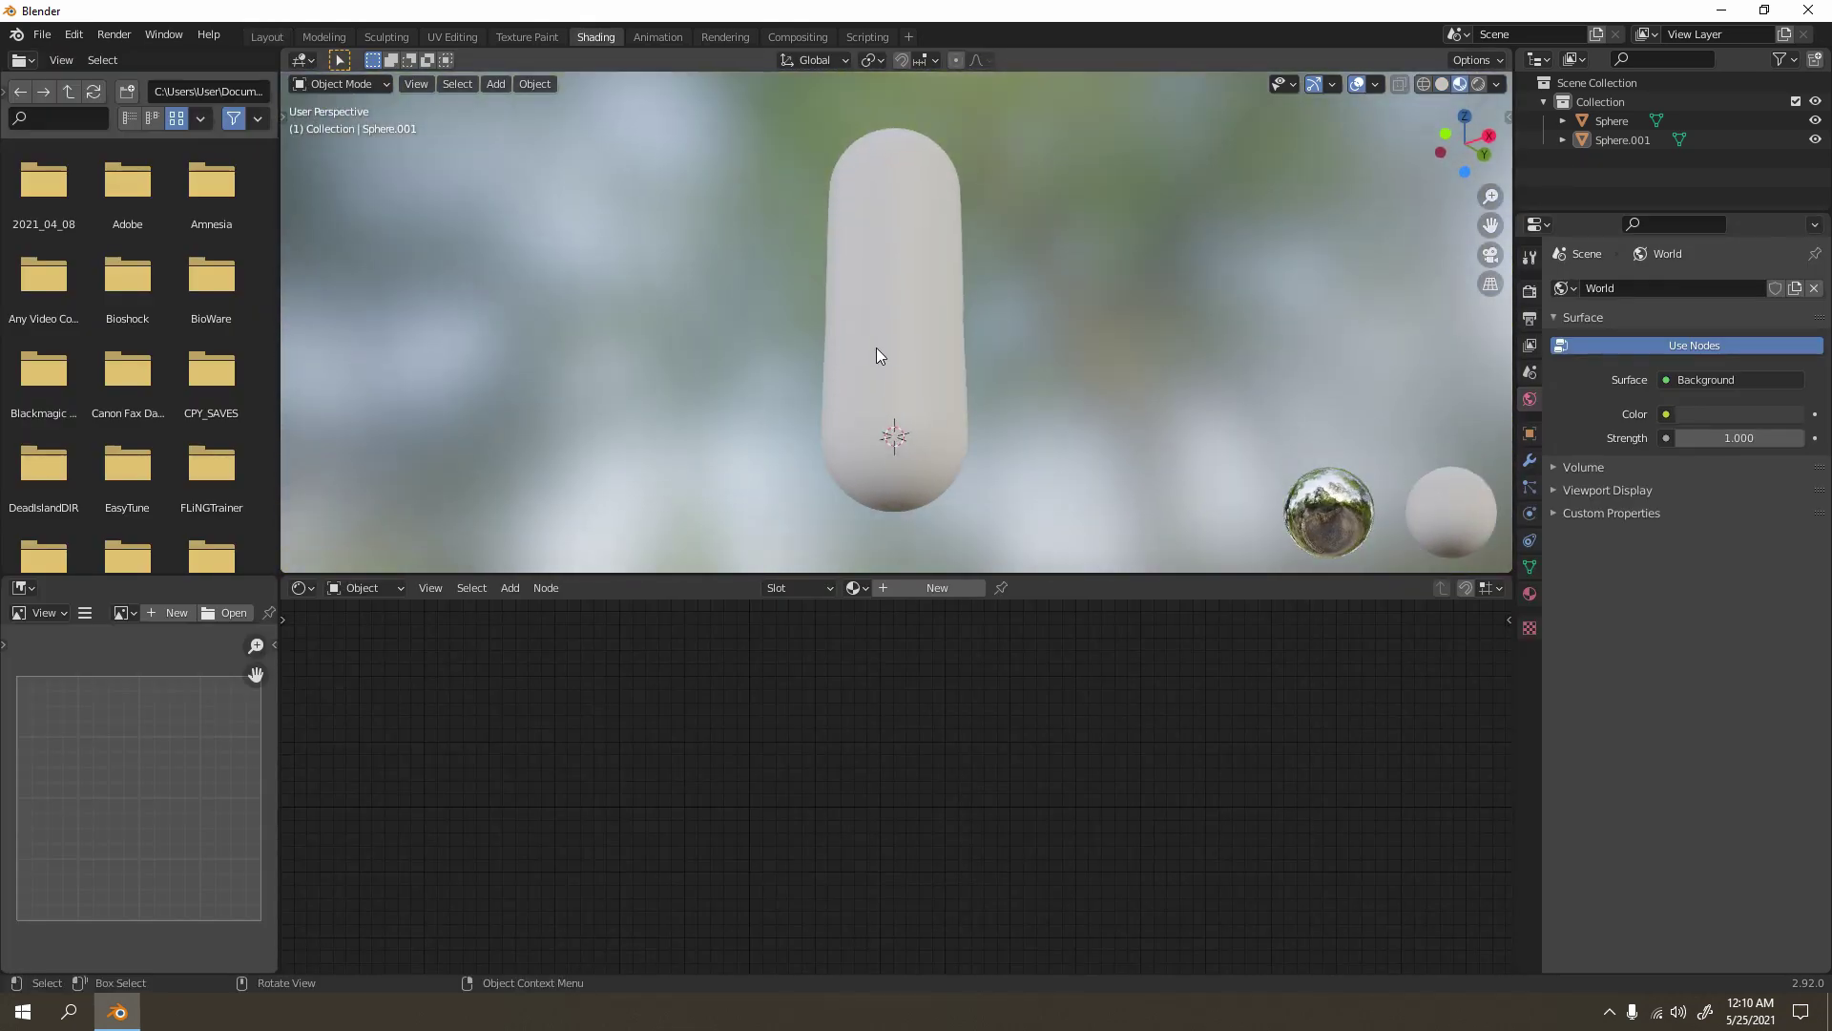
{"action": "left_click", "coordinate": [903, 269]}
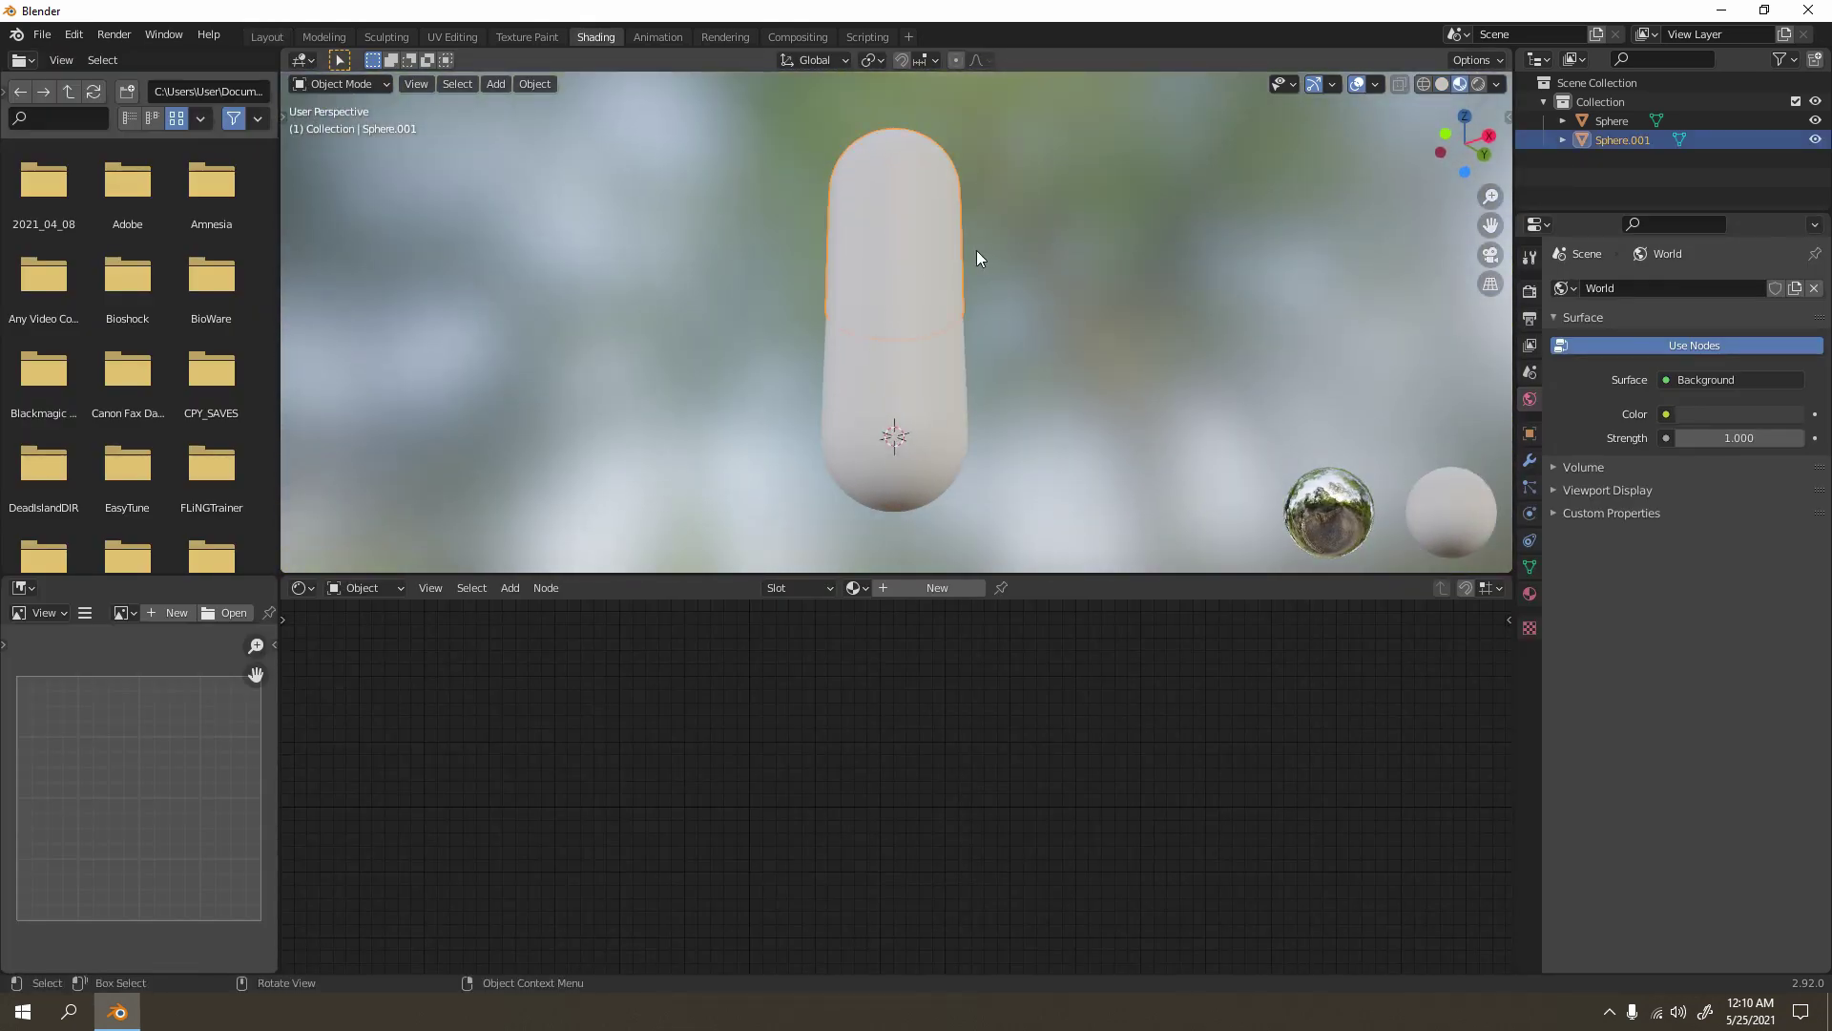
Step: Create a new material for the capsule's upper half and name it Red
{"action": "left_click", "coordinate": [904, 425]}
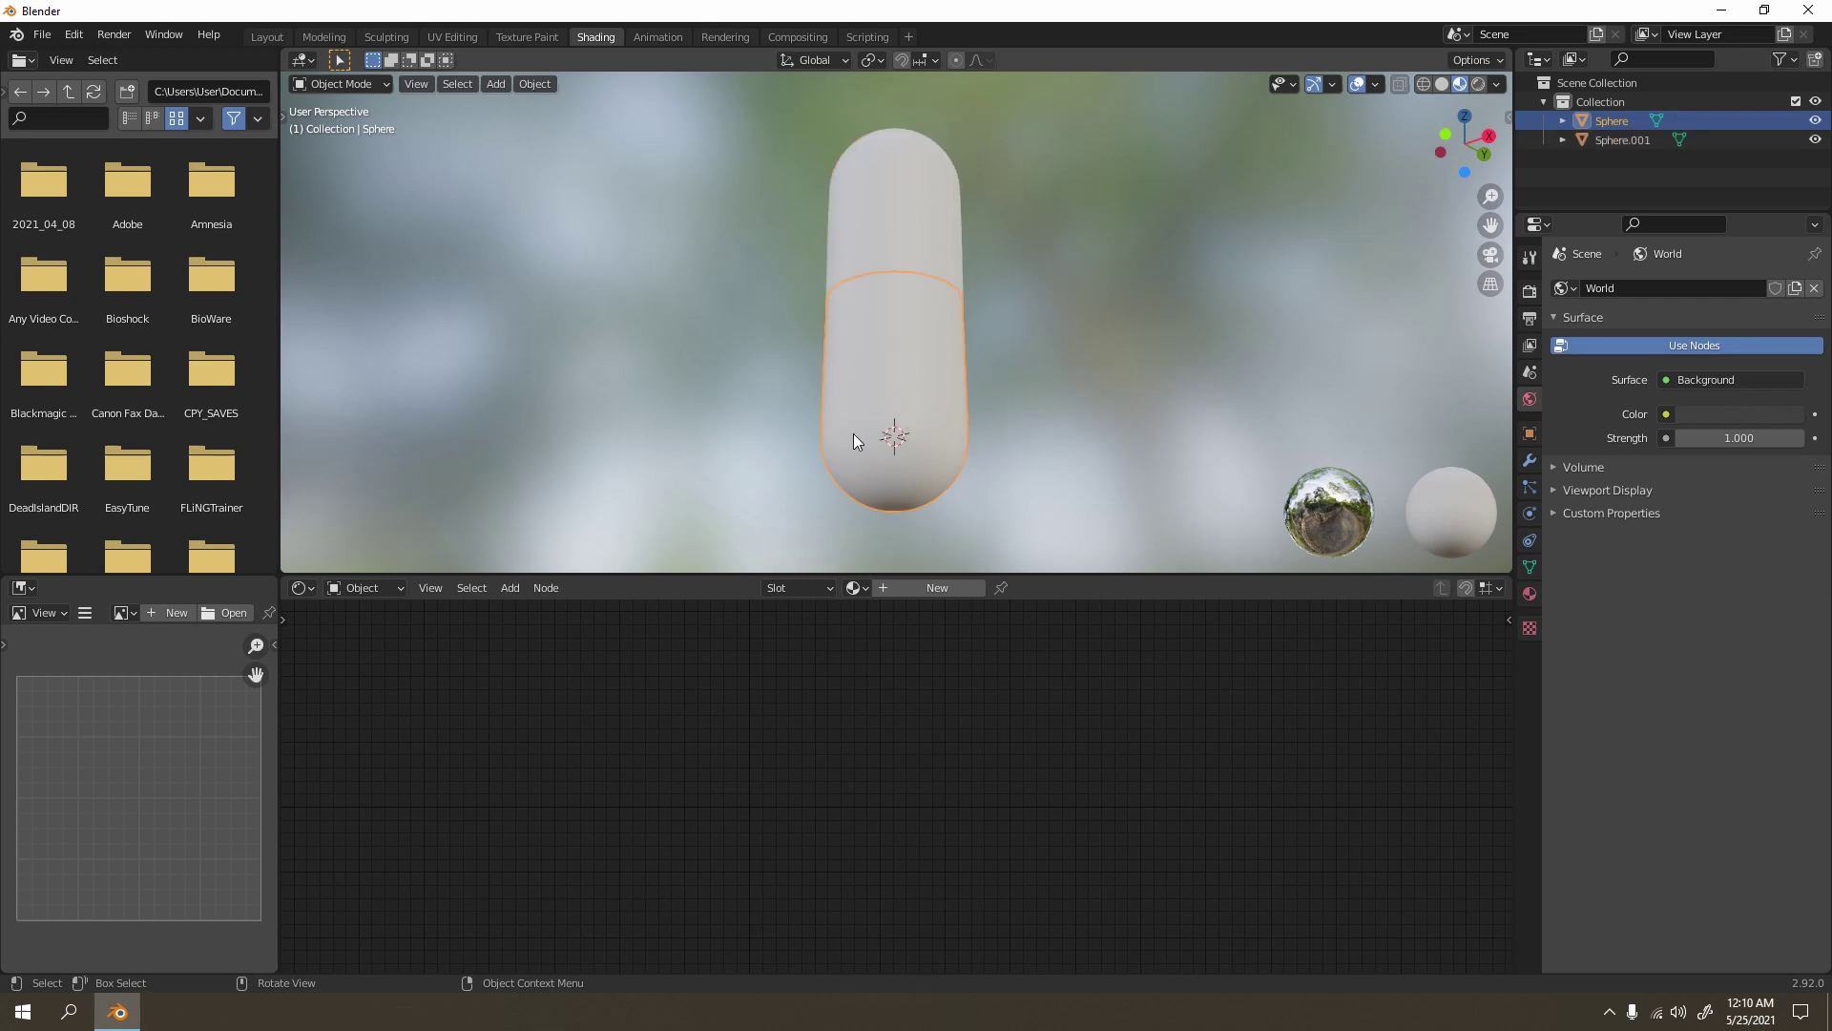
{"action": "left_click", "coordinate": [907, 193]}
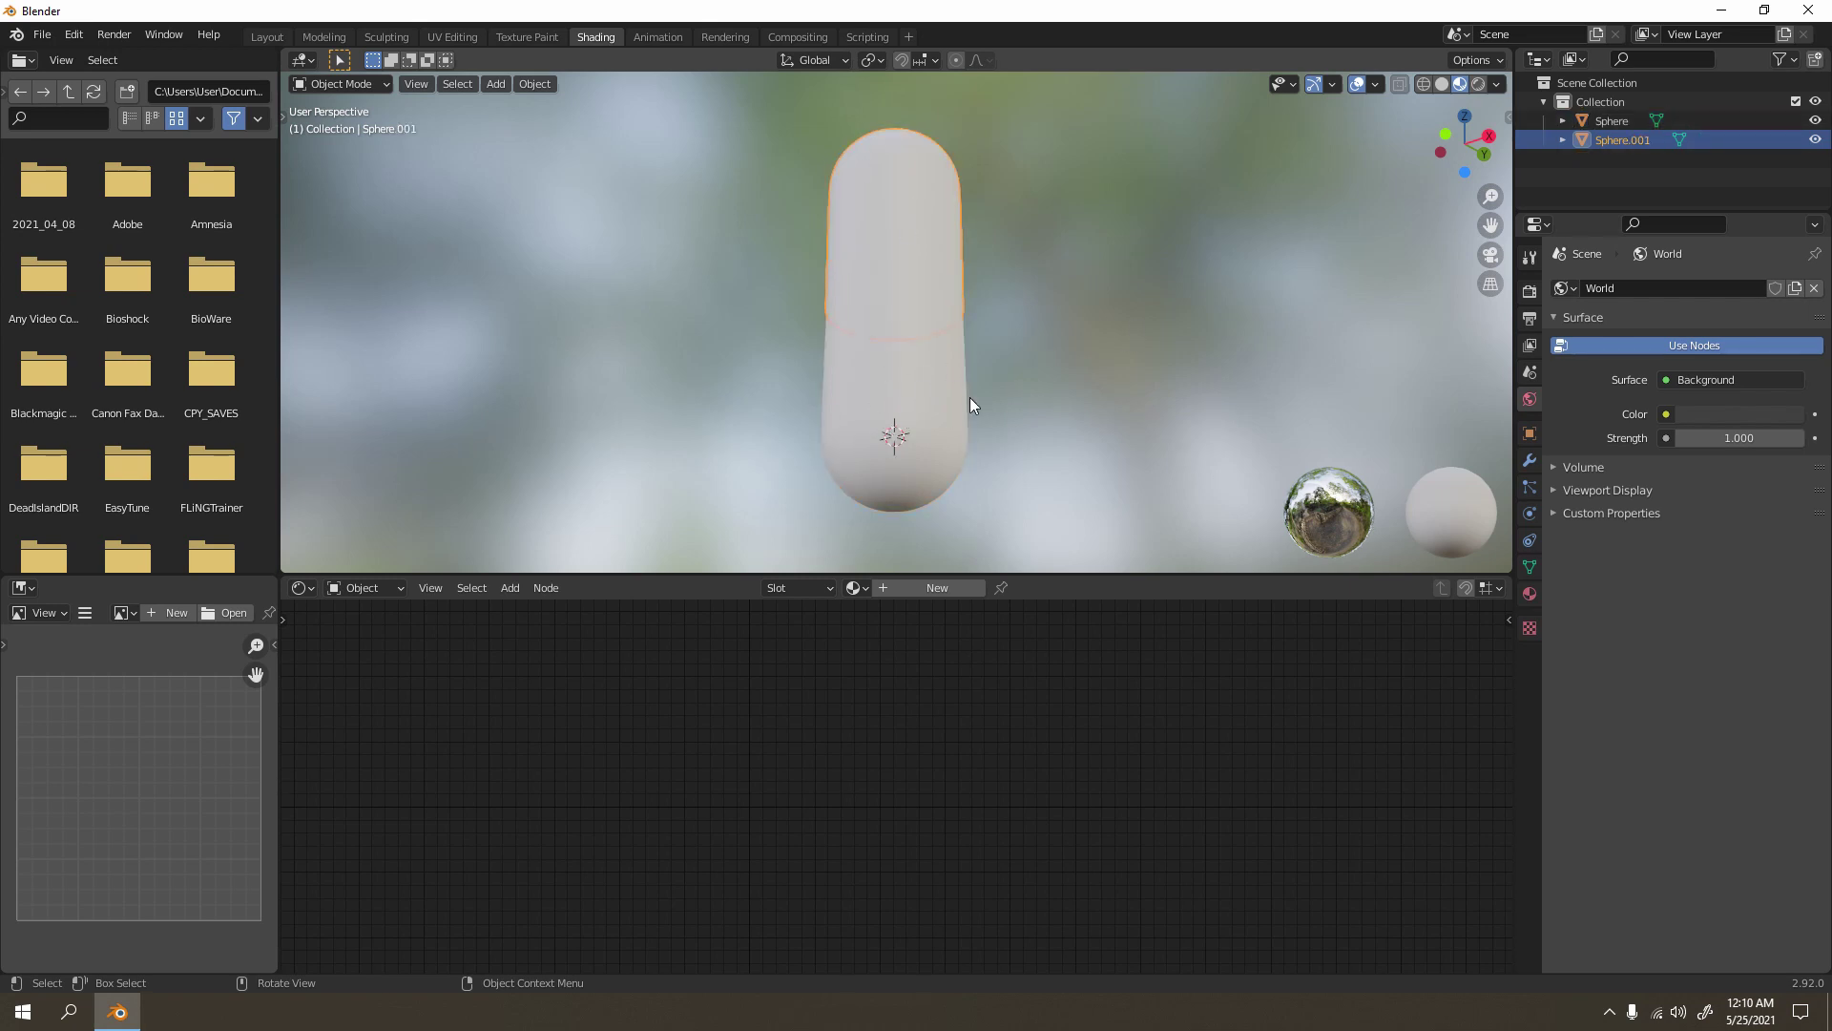
{"action": "left_click", "coordinate": [973, 542]}
{"action": "left_click", "coordinate": [883, 233]}
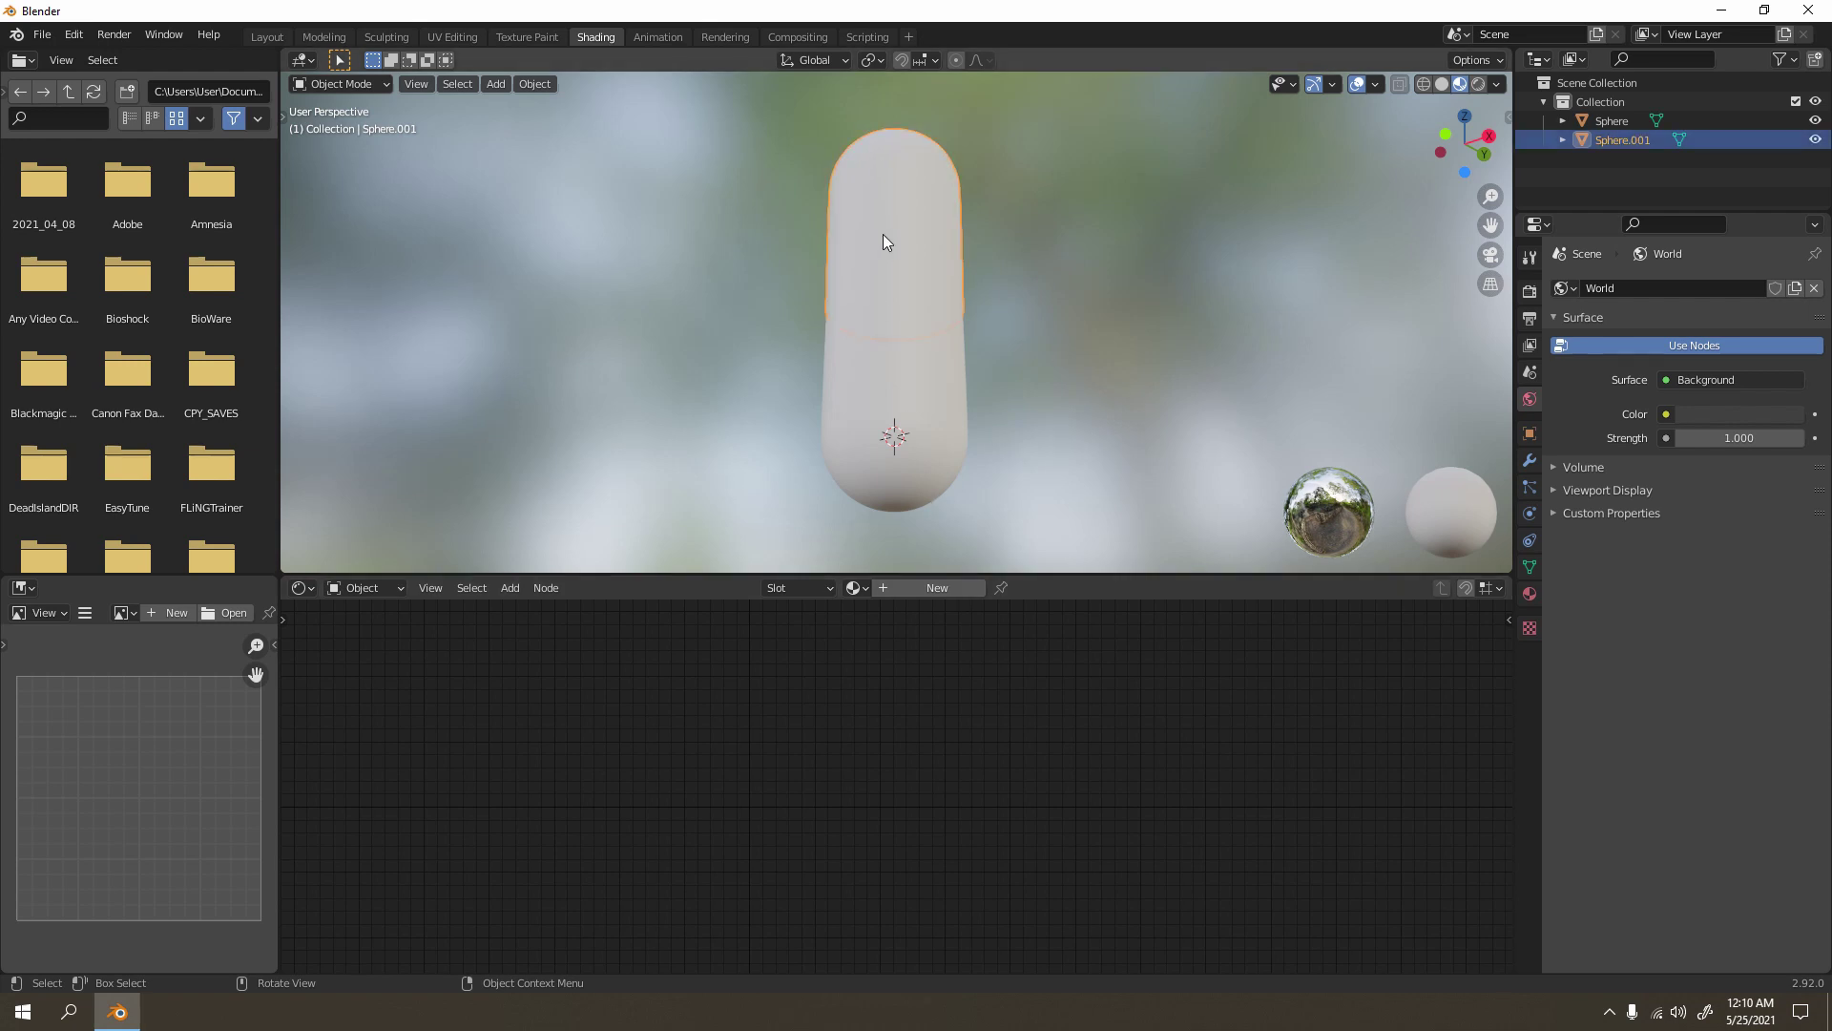
{"action": "left_click", "coordinate": [943, 592]}
{"action": "left_click", "coordinate": [958, 589]}
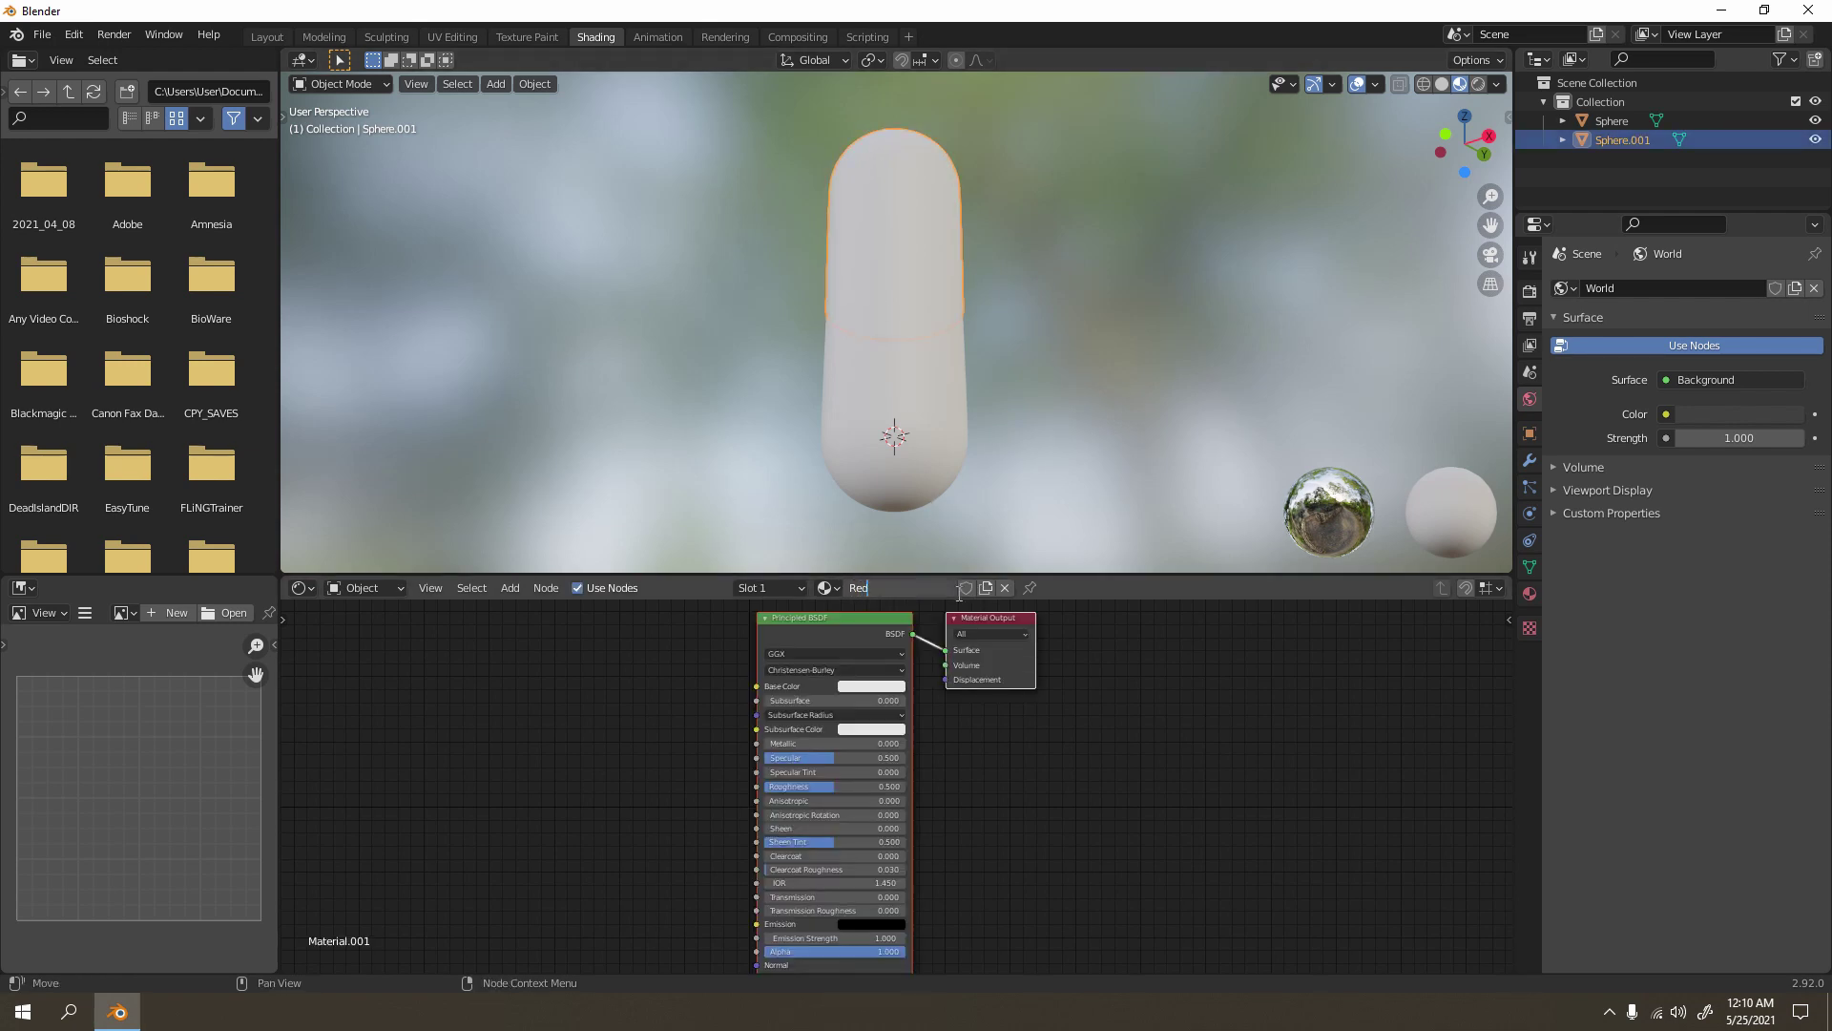
{"action": "key", "text": "Return"}
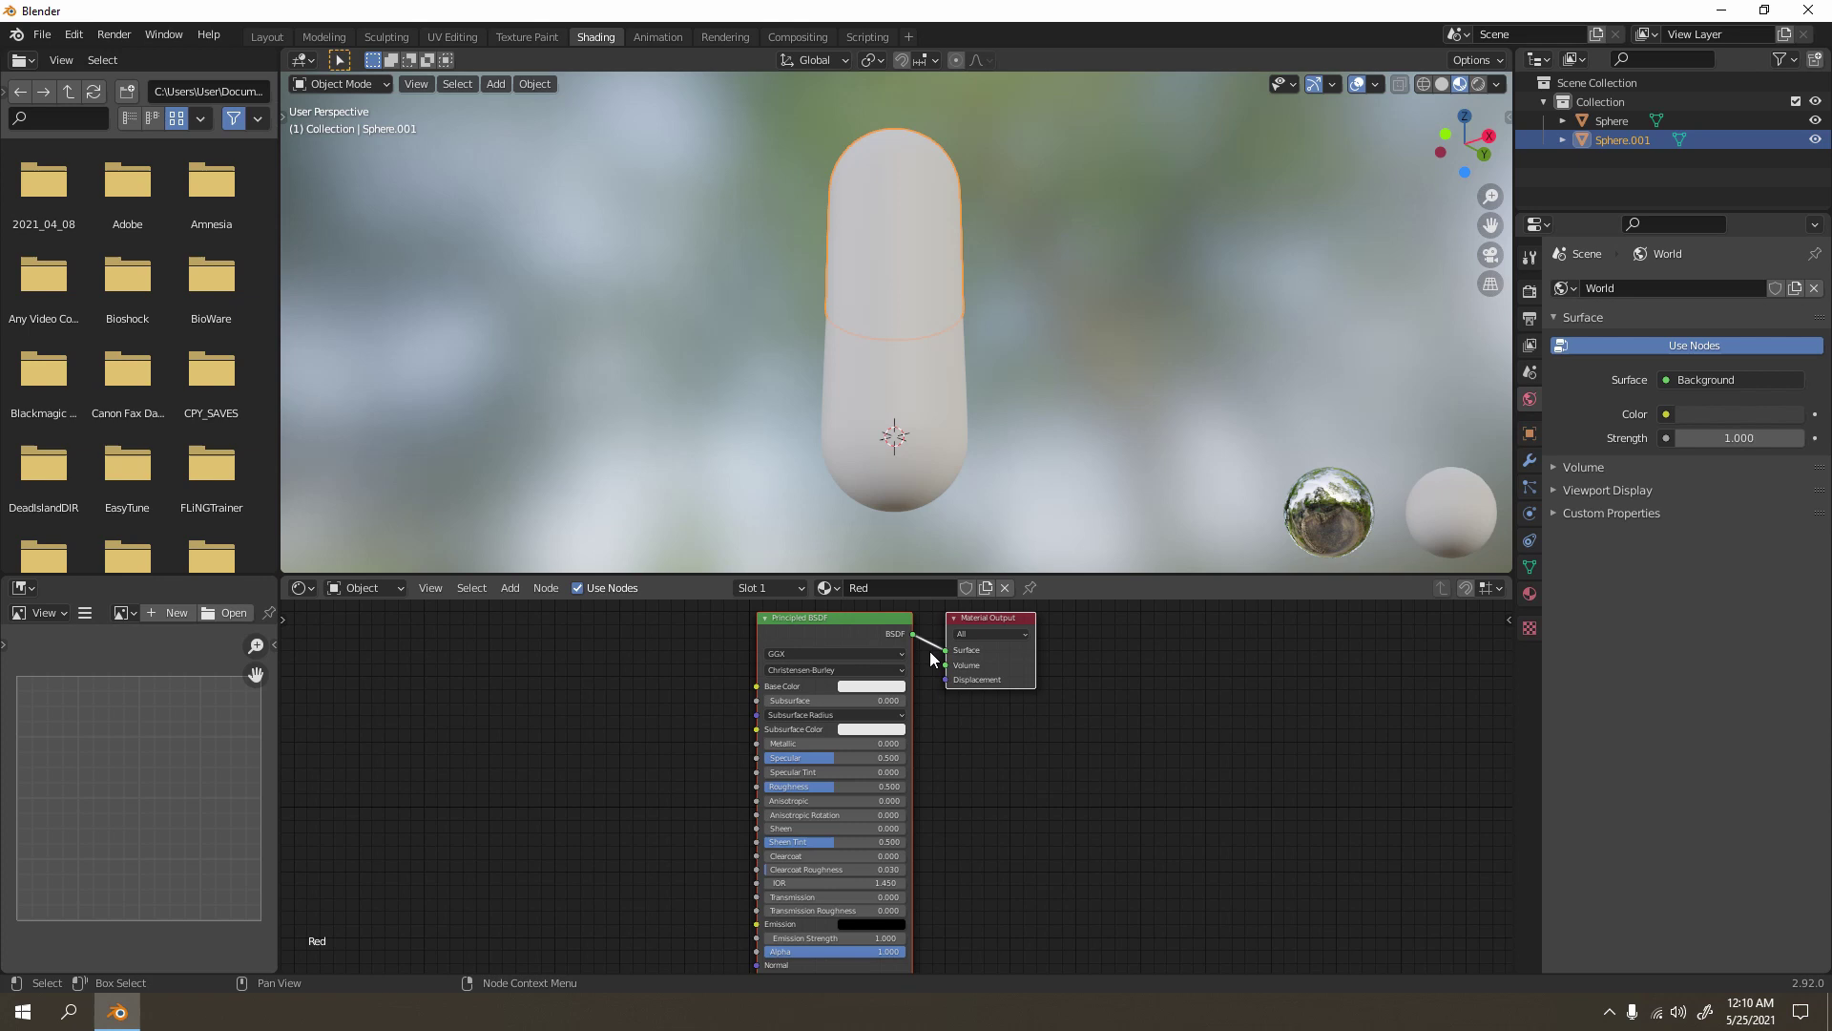
Step: Change the Red material's base color to a saturated red and deselect the capsule's upper half
{"action": "left_click", "coordinate": [849, 687]}
{"action": "left_click", "coordinate": [876, 592]}
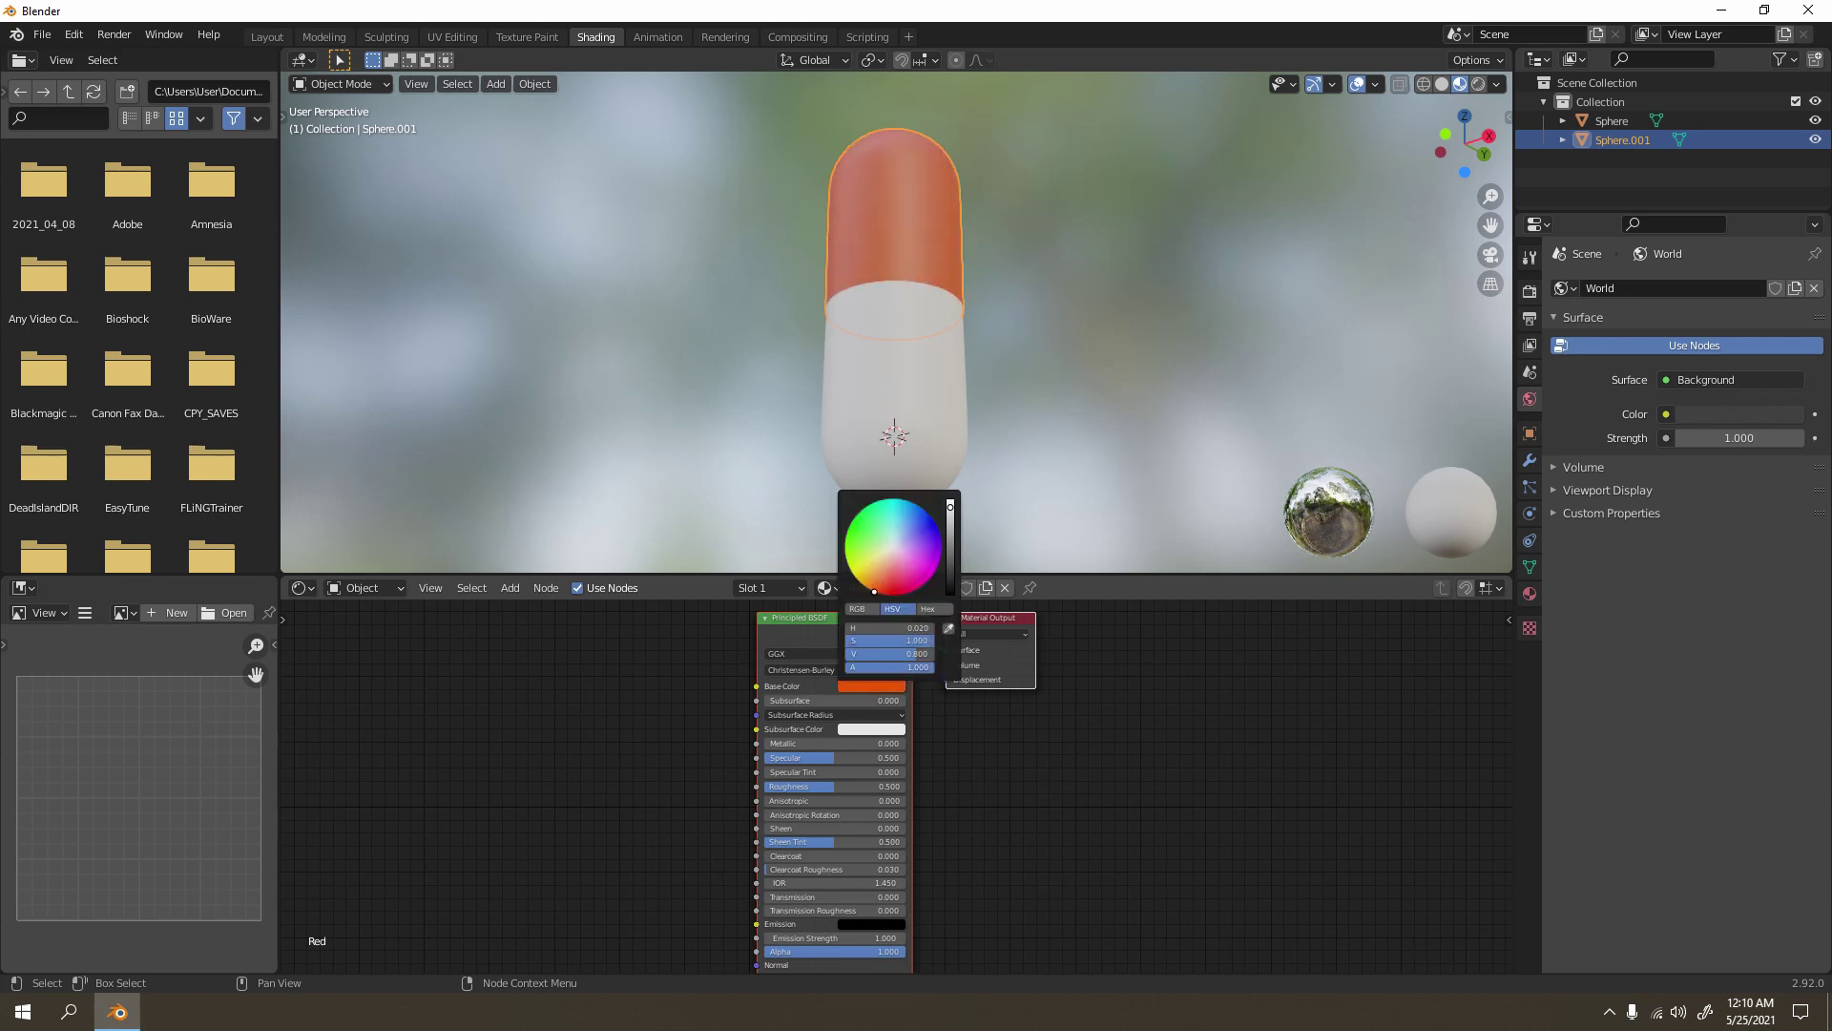
{"action": "left_click_drag", "start_coordinate": [874, 591], "coordinate": [882, 594]}
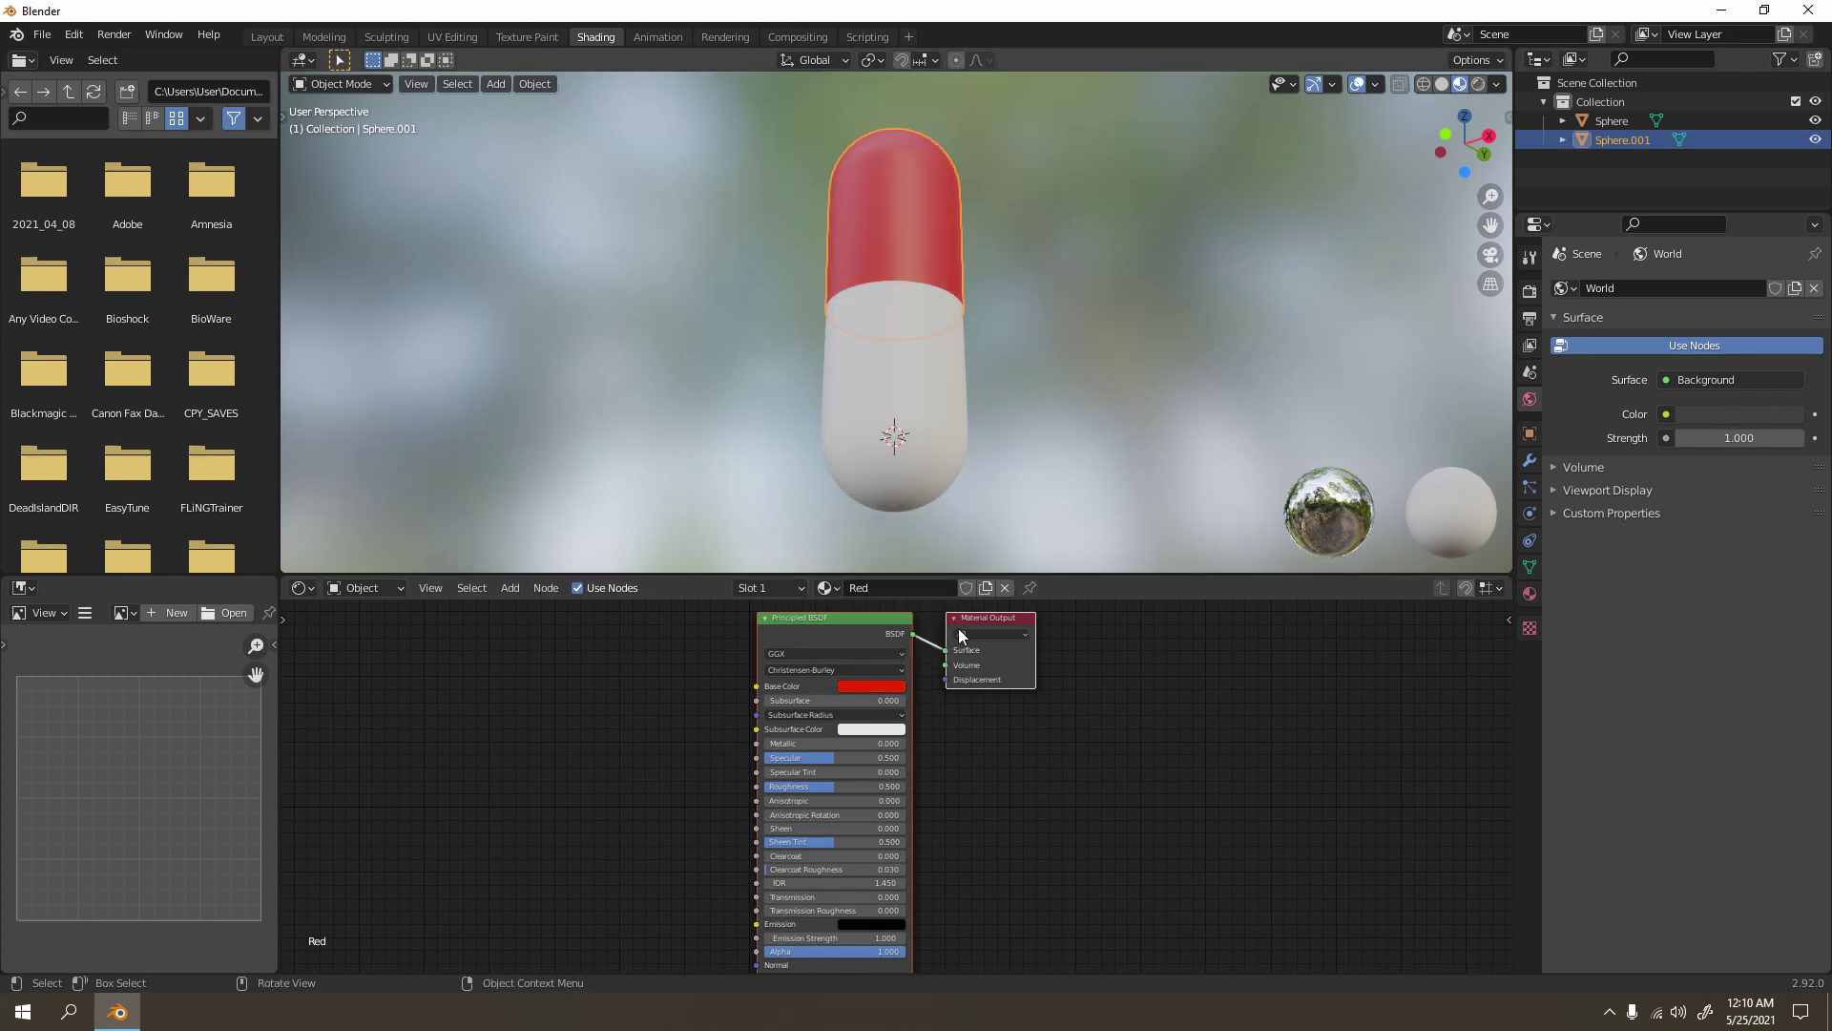
{"action": "scroll", "coordinate": [925, 235], "scroll_direction": "down", "scroll_amount": 2}
{"action": "scroll", "coordinate": [1068, 244], "scroll_direction": "down", "scroll_amount": 3}
{"action": "middle_click_drag", "start_coordinate": [763, 305], "coordinate": [921, 410]}
{"action": "left_click", "coordinate": [1058, 312]}
{"action": "scroll", "coordinate": [1042, 313], "scroll_direction": "up", "scroll_amount": 4}
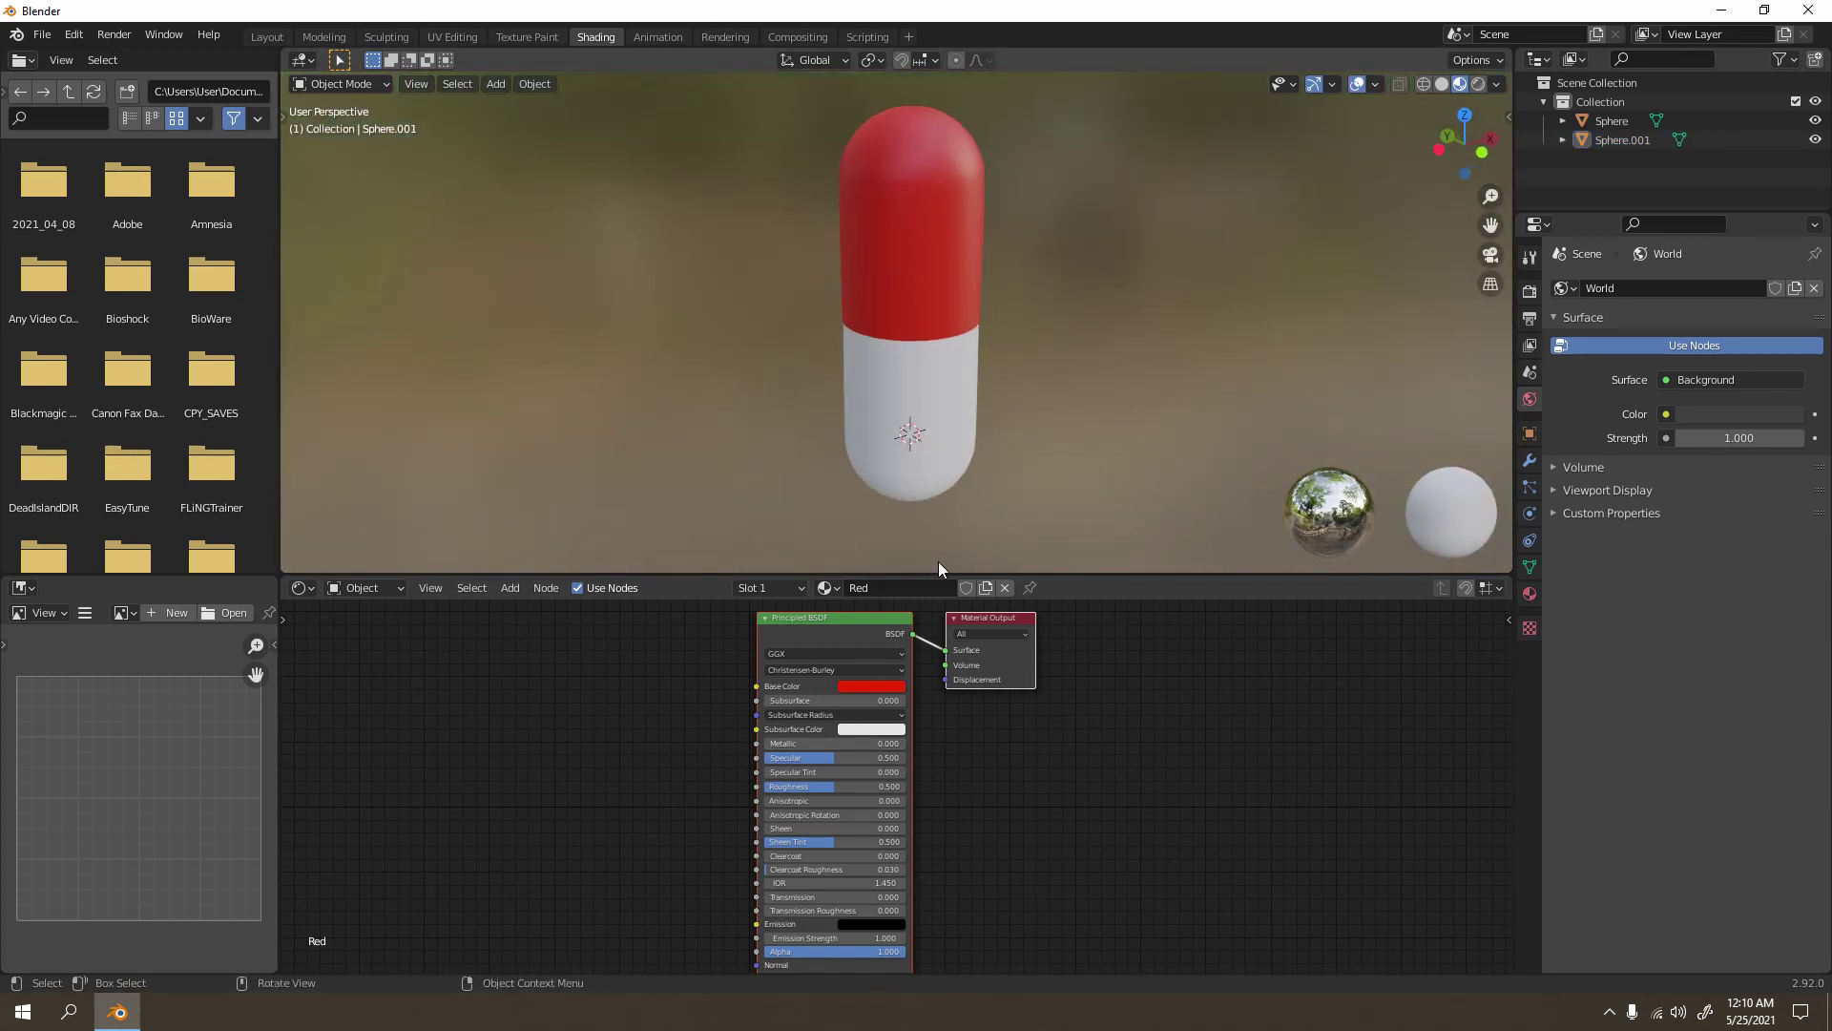
Step: Lower the Red material's roughness to 0.023 and raise its specular to 0.827
{"action": "middle_click_drag", "start_coordinate": [998, 351], "coordinate": [970, 294]}
{"action": "scroll", "coordinate": [970, 294], "scroll_direction": "up", "scroll_amount": 3}
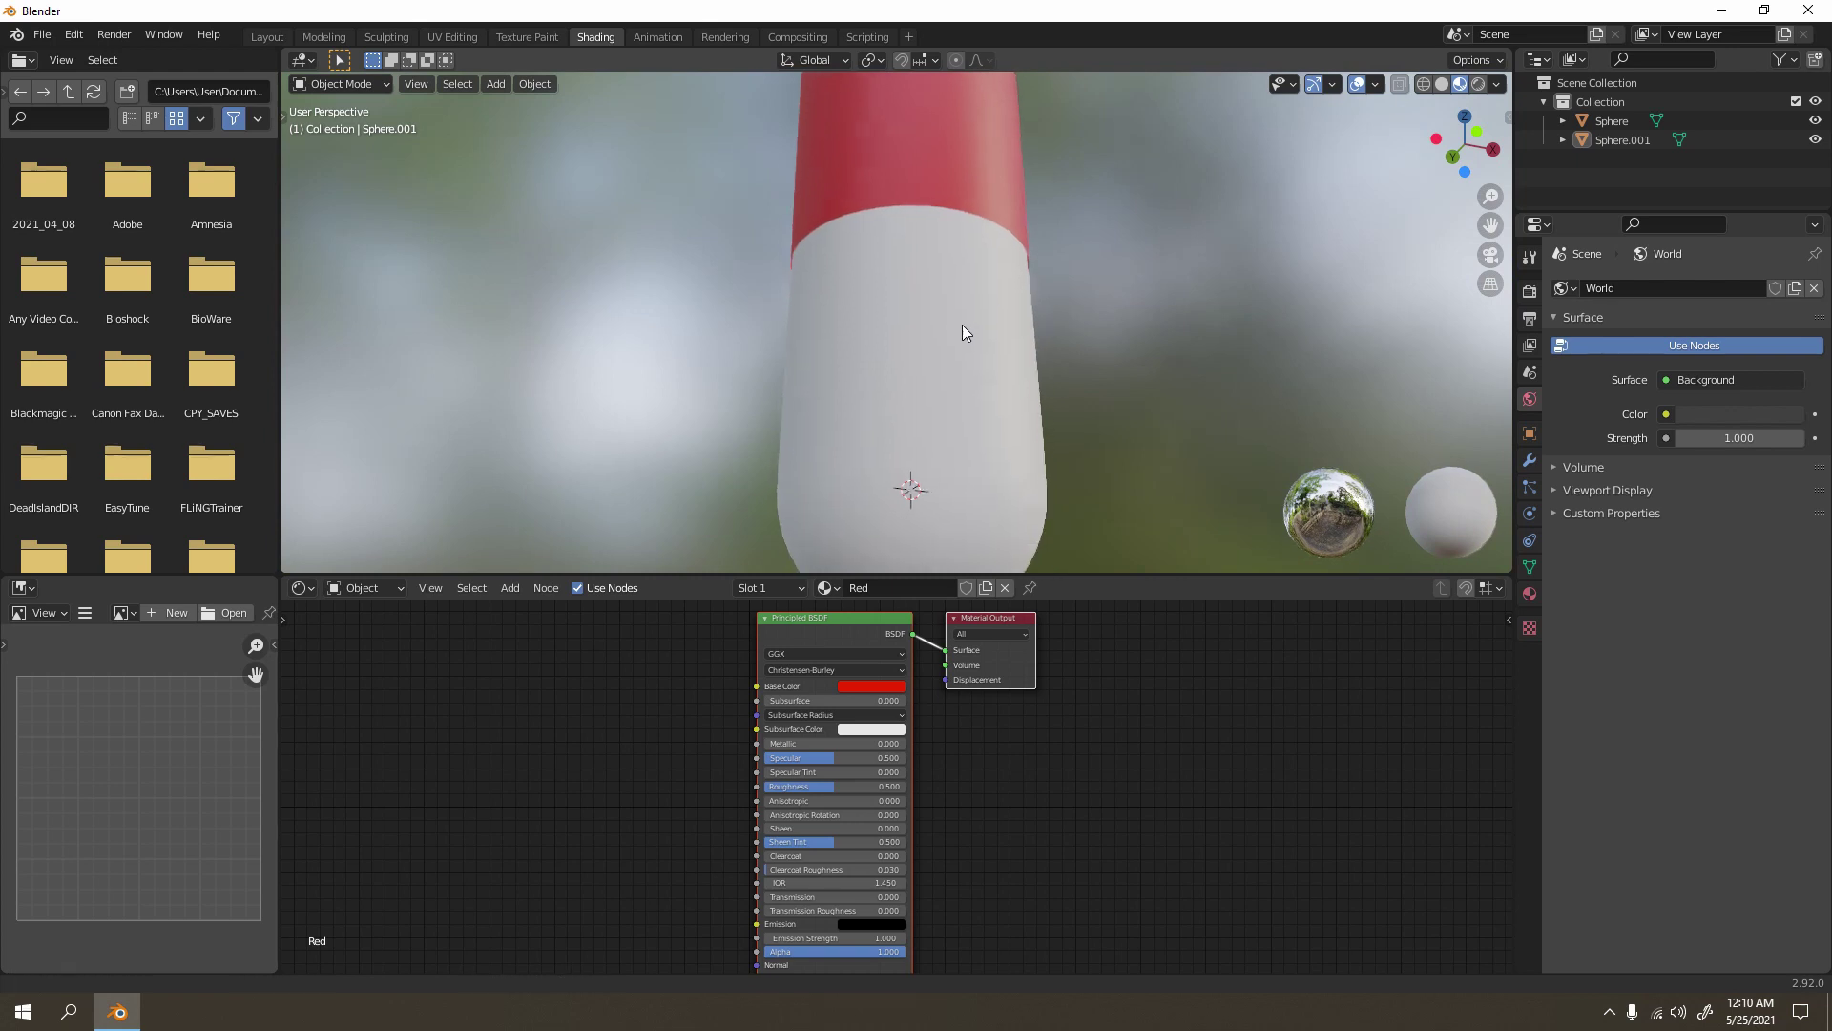
{"action": "scroll", "coordinate": [868, 708], "scroll_direction": "up", "scroll_amount": 3}
{"action": "middle_click_drag", "start_coordinate": [879, 677], "coordinate": [983, 803]}
{"action": "scroll", "coordinate": [912, 780], "scroll_direction": "up", "scroll_amount": 4}
{"action": "scroll", "coordinate": [925, 325], "scroll_direction": "down", "scroll_amount": 3}
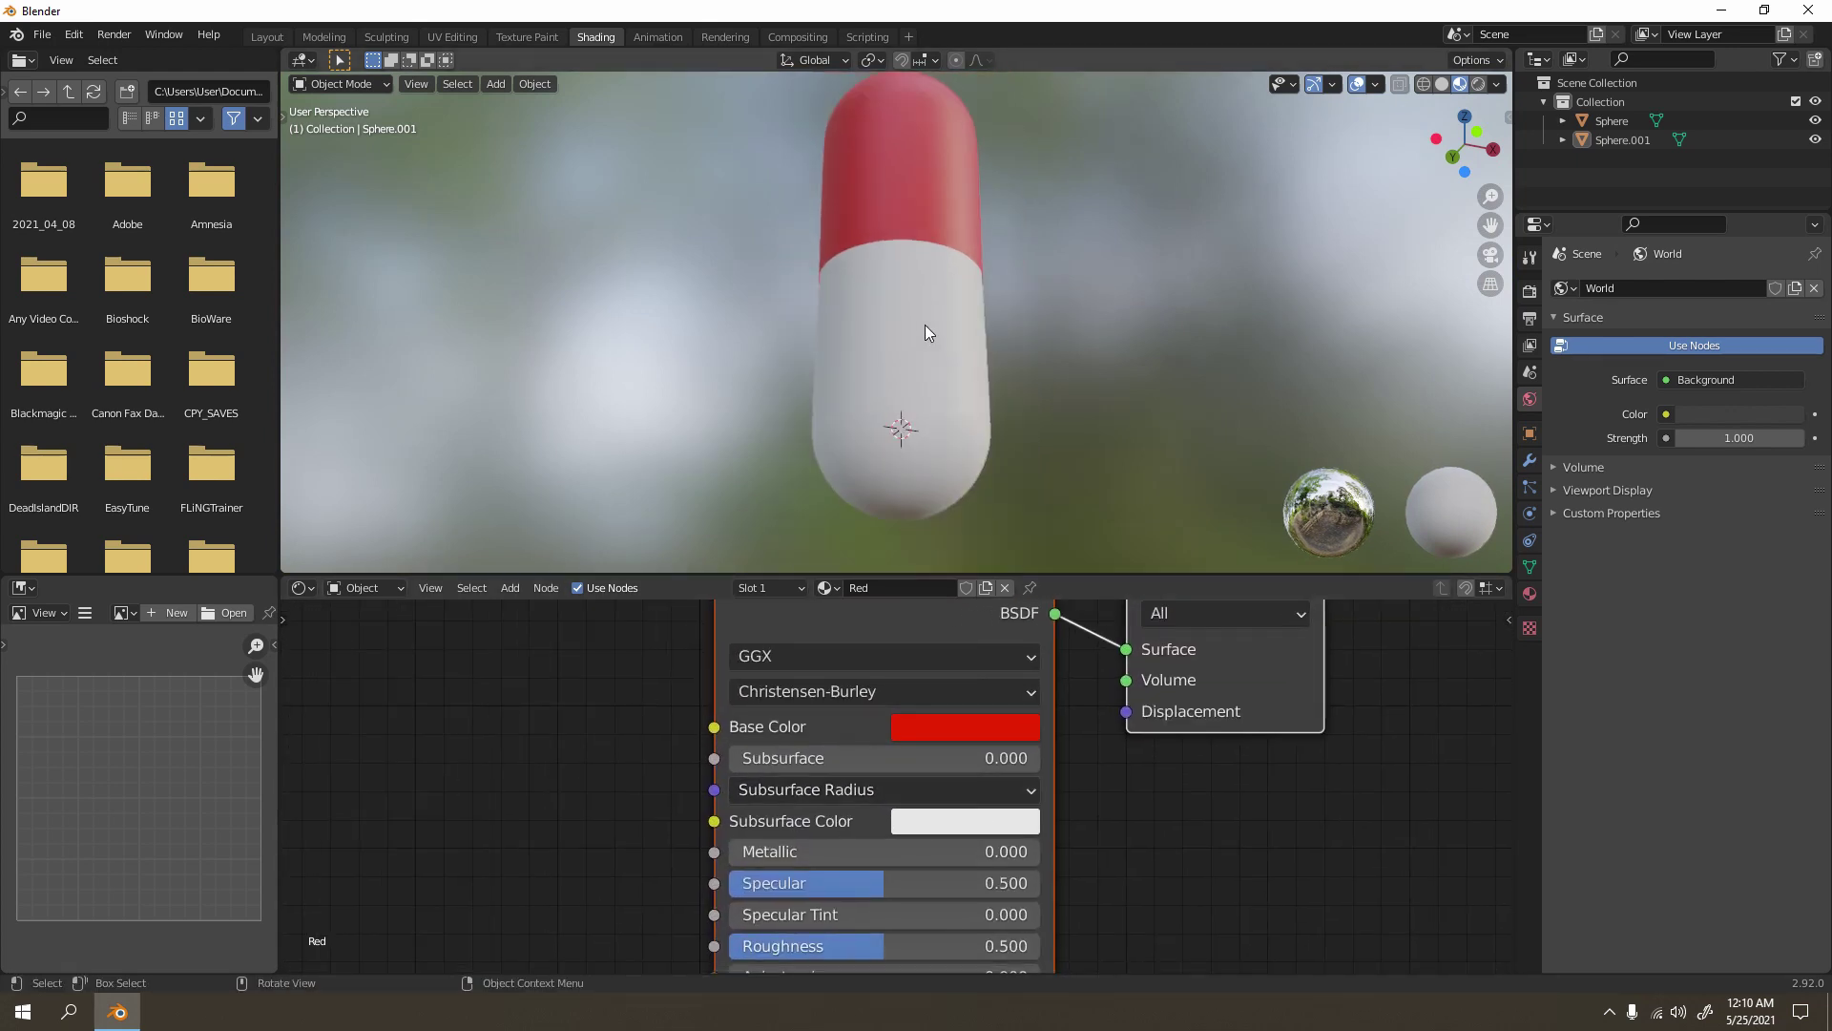
{"action": "middle_click_drag", "start_coordinate": [881, 546], "coordinate": [885, 524], "text": "shift"}
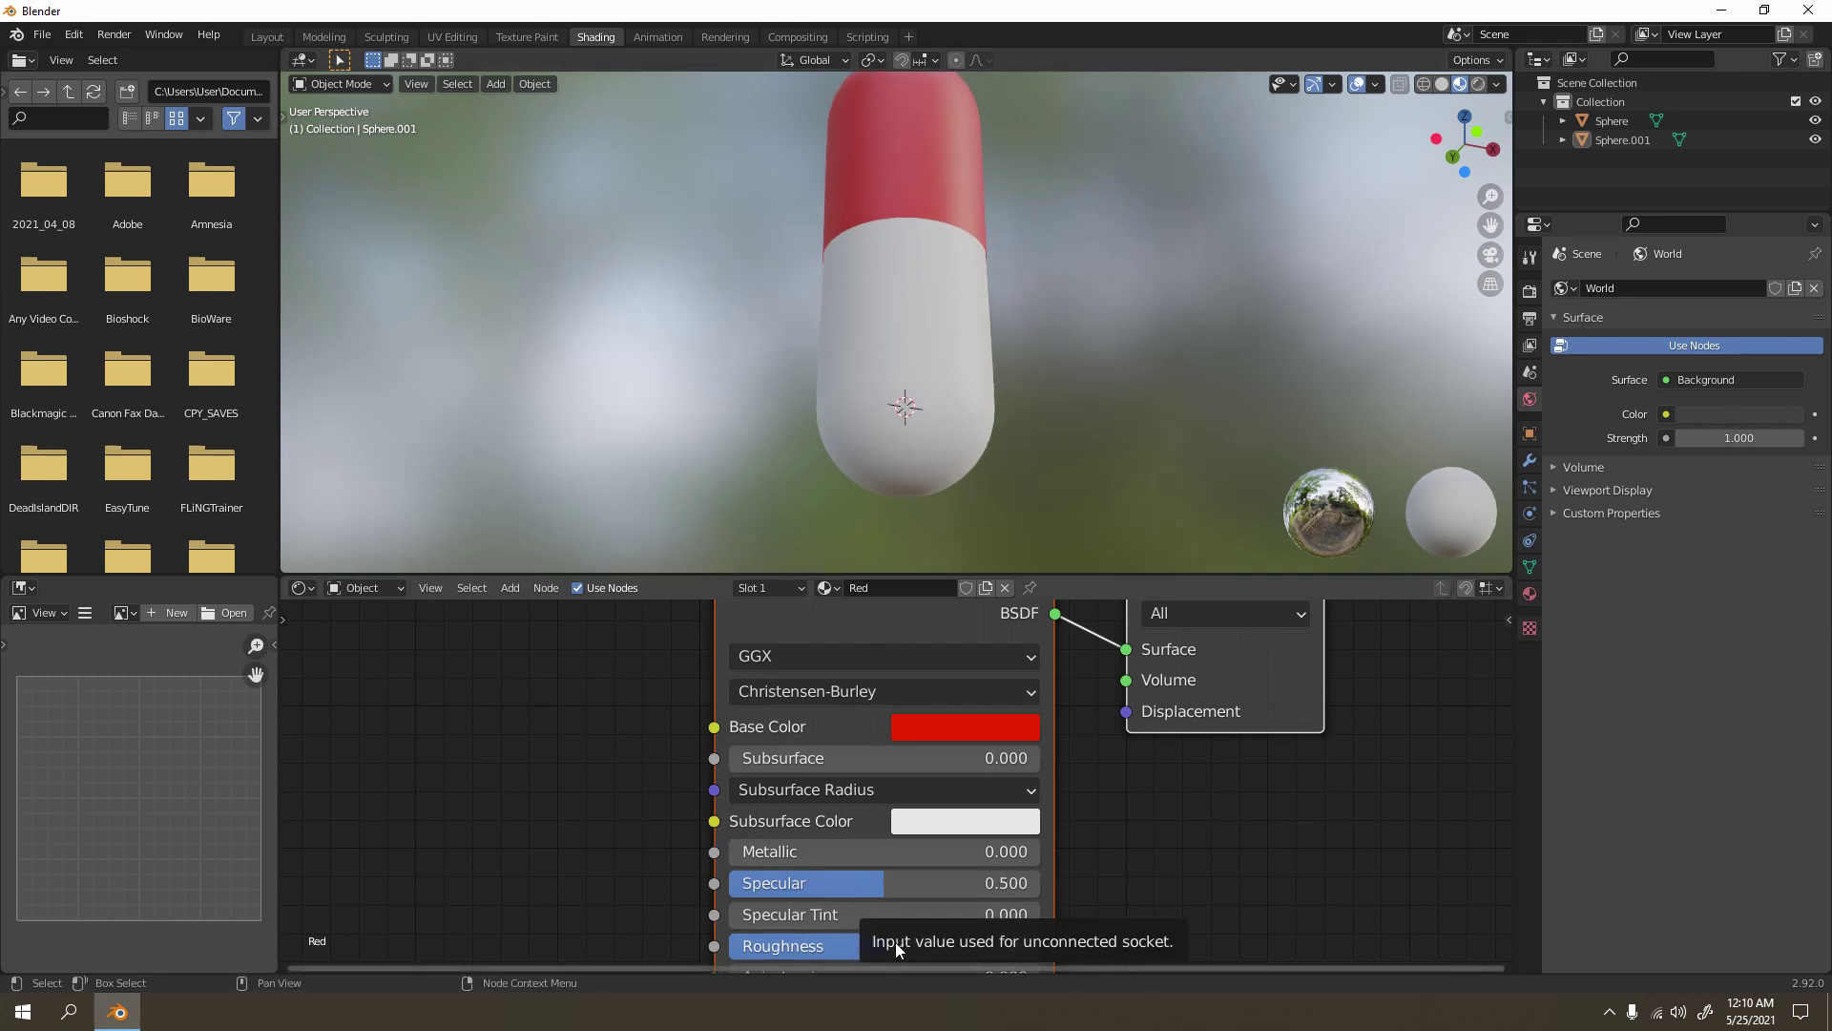
{"action": "middle_click_drag", "start_coordinate": [964, 968], "coordinate": [967, 928]}
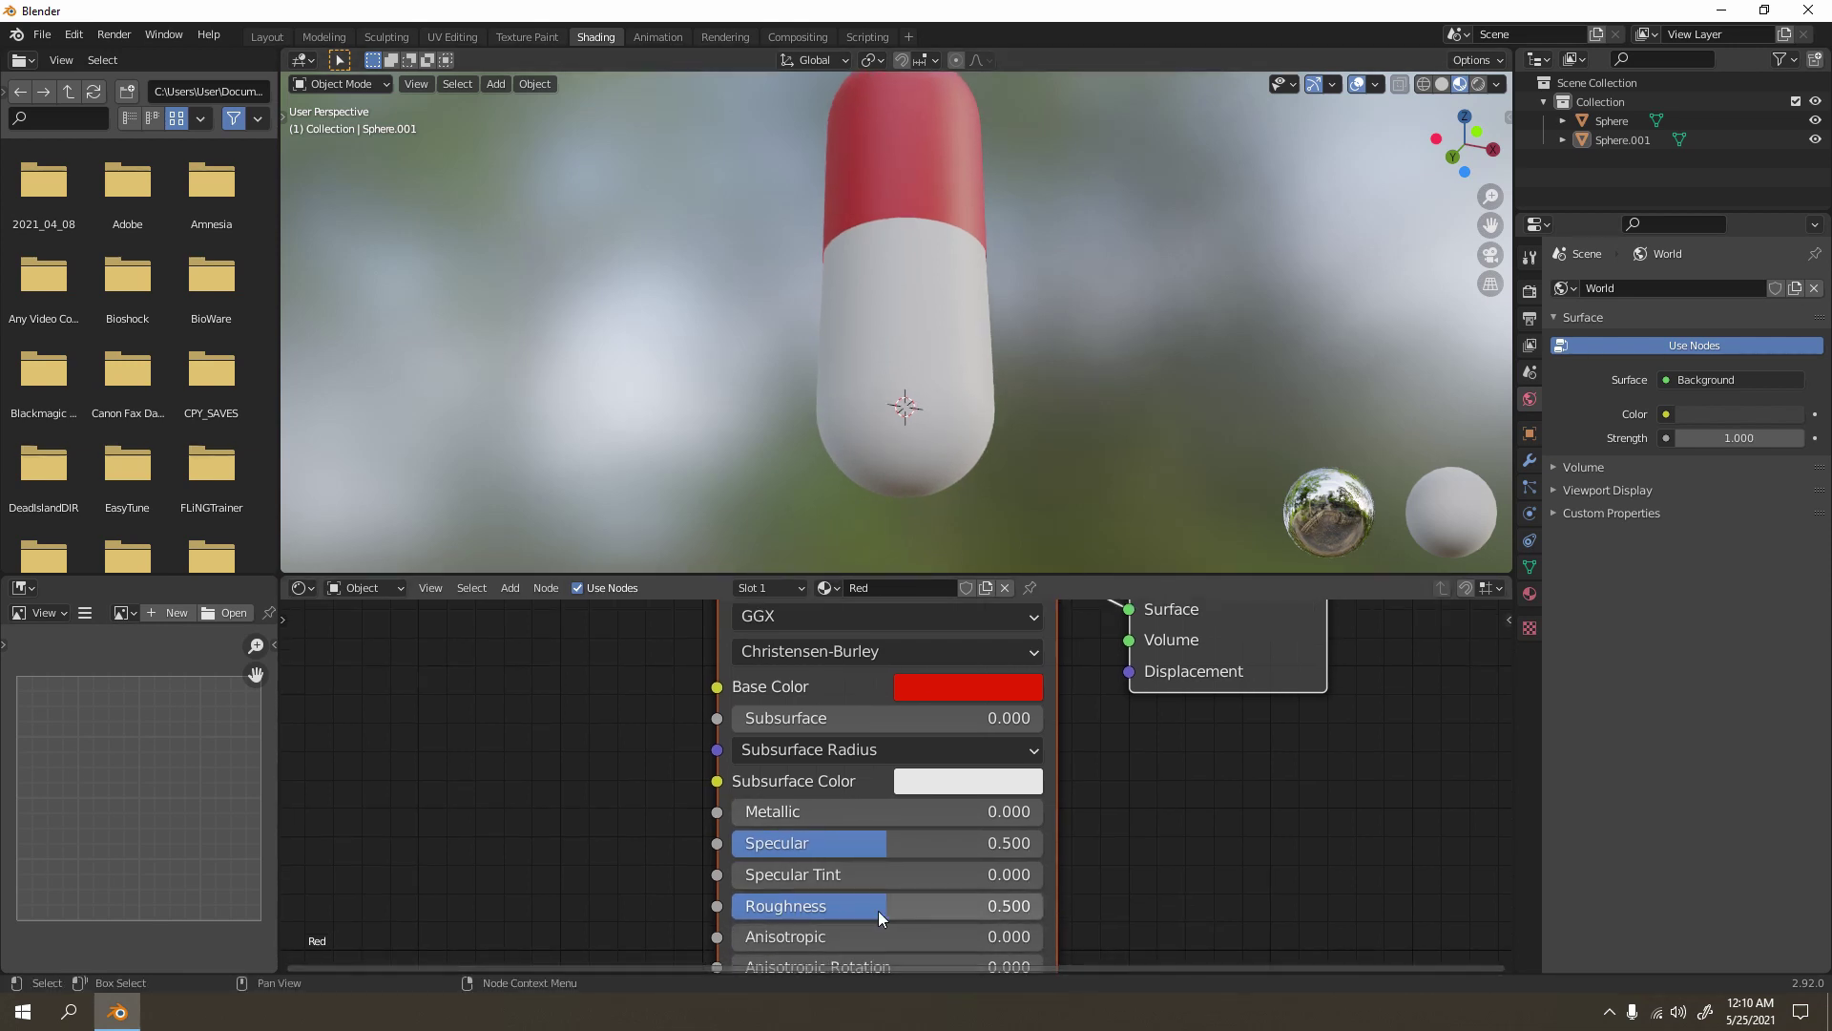
{"action": "left_click_drag", "start_coordinate": [883, 918], "coordinate": [746, 918]}
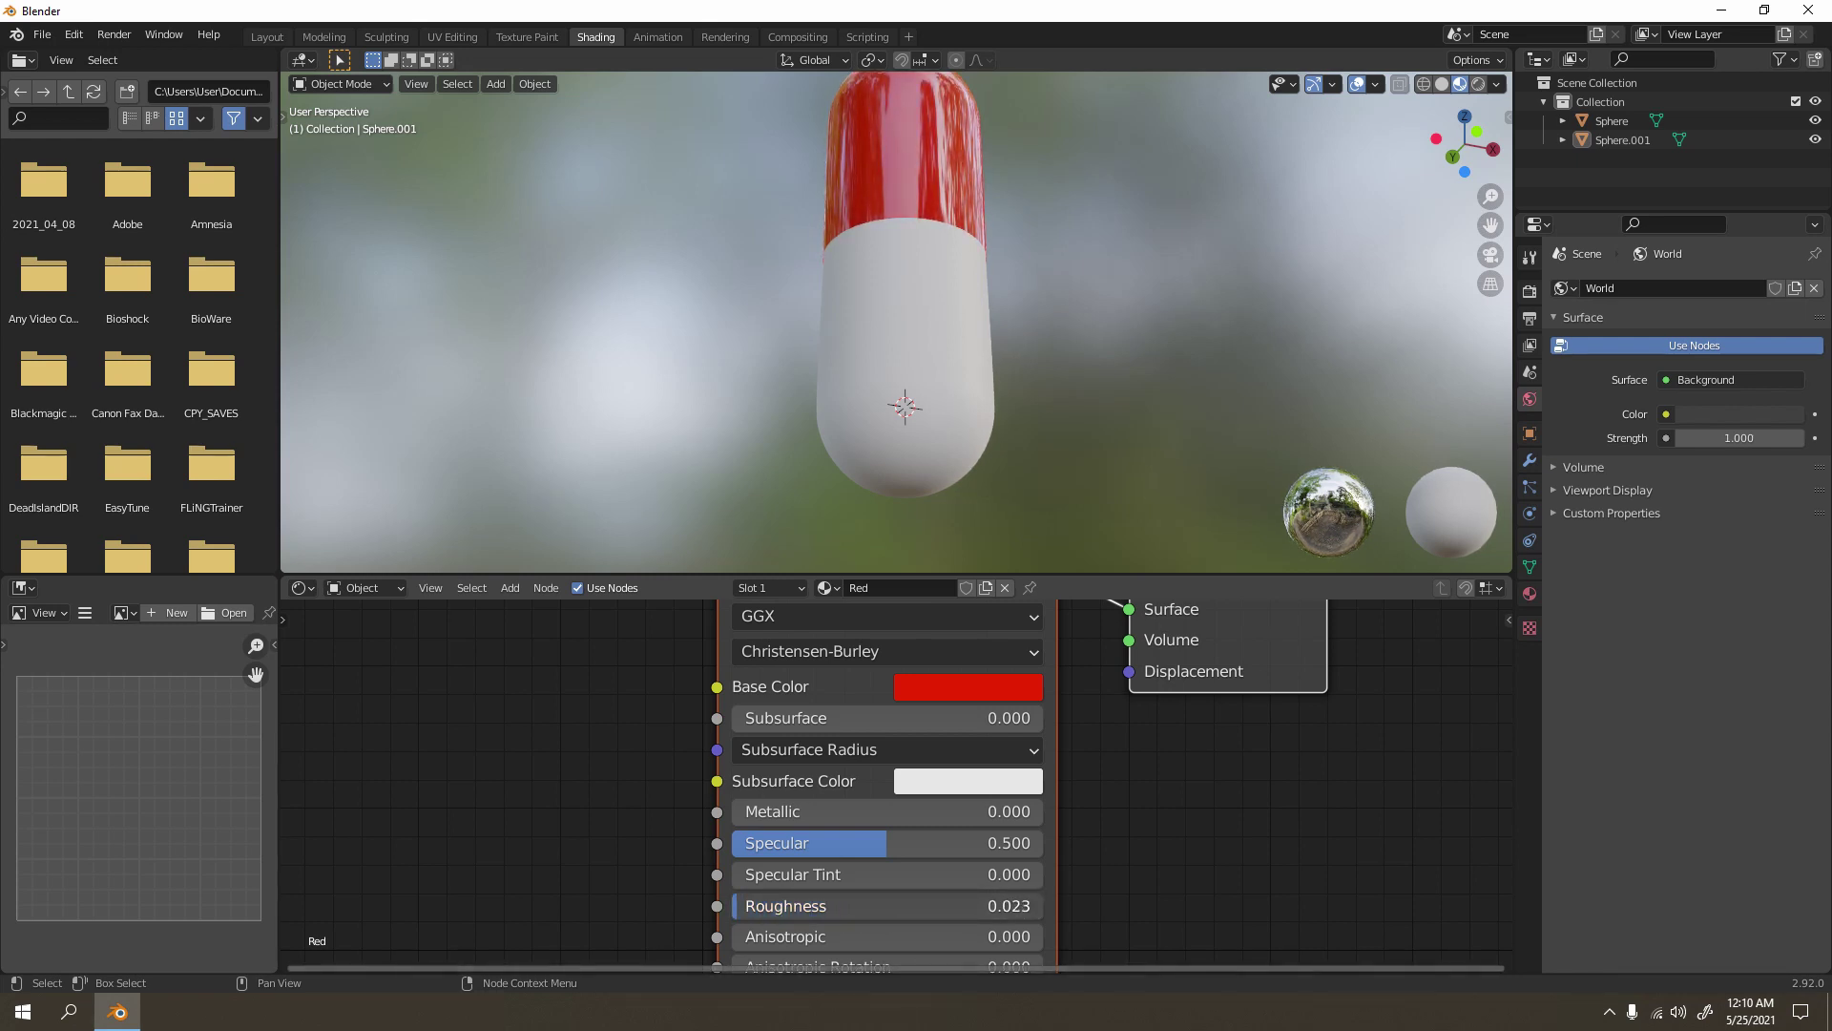
{"action": "left_click_drag", "start_coordinate": [812, 843], "coordinate": [963, 843]}
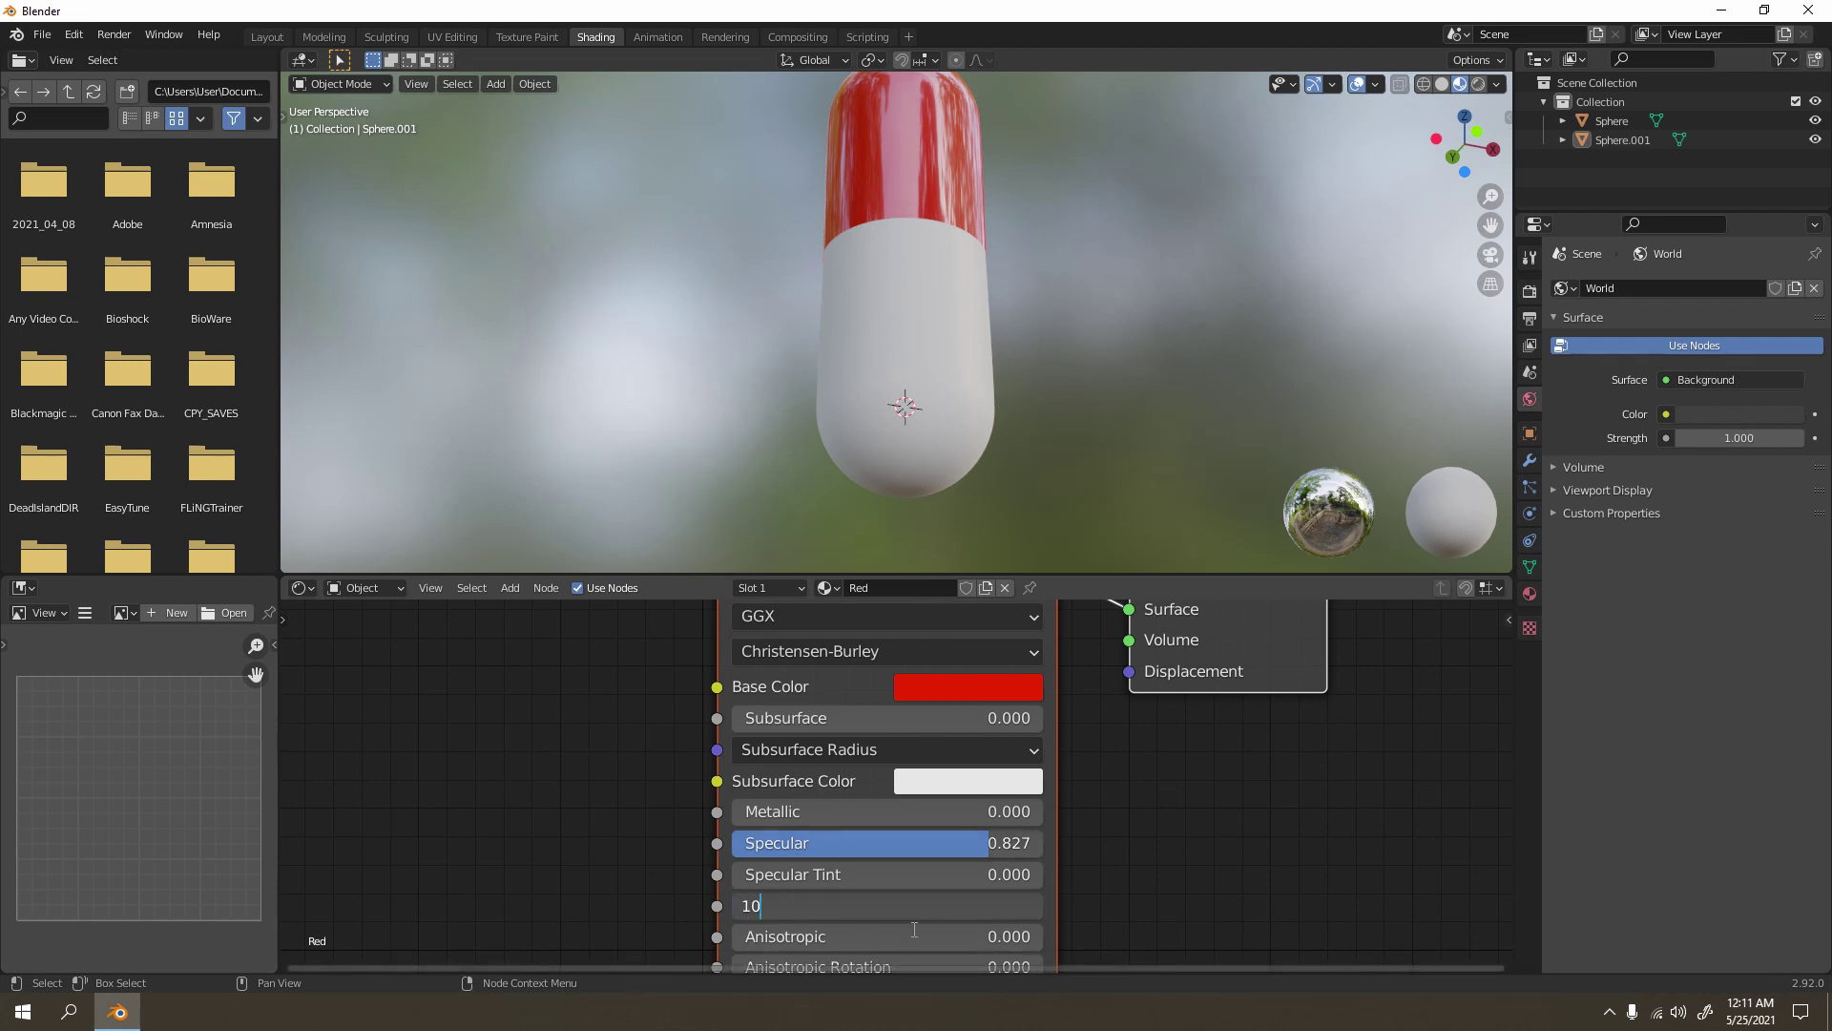
Step: Set the Red material's roughness to 0.100 after trying 100
{"action": "key", "text": "Return"}
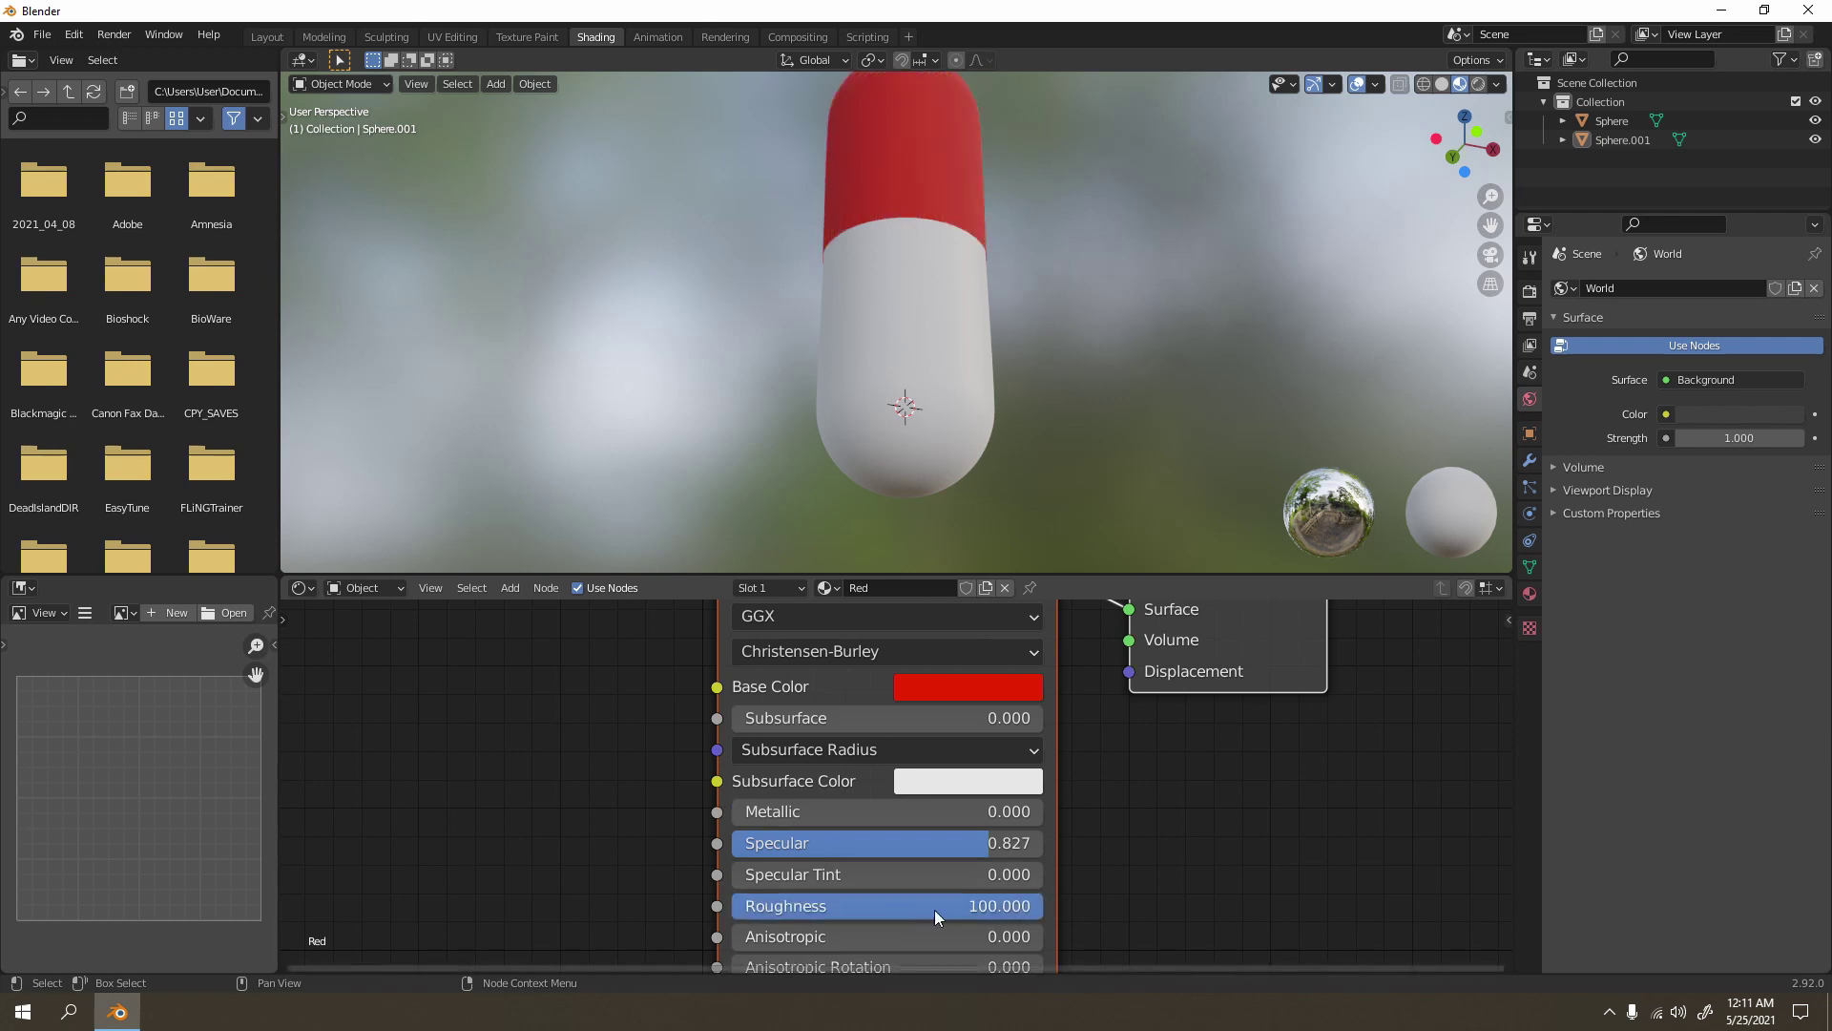
{"action": "left_click", "coordinate": [1004, 907]}
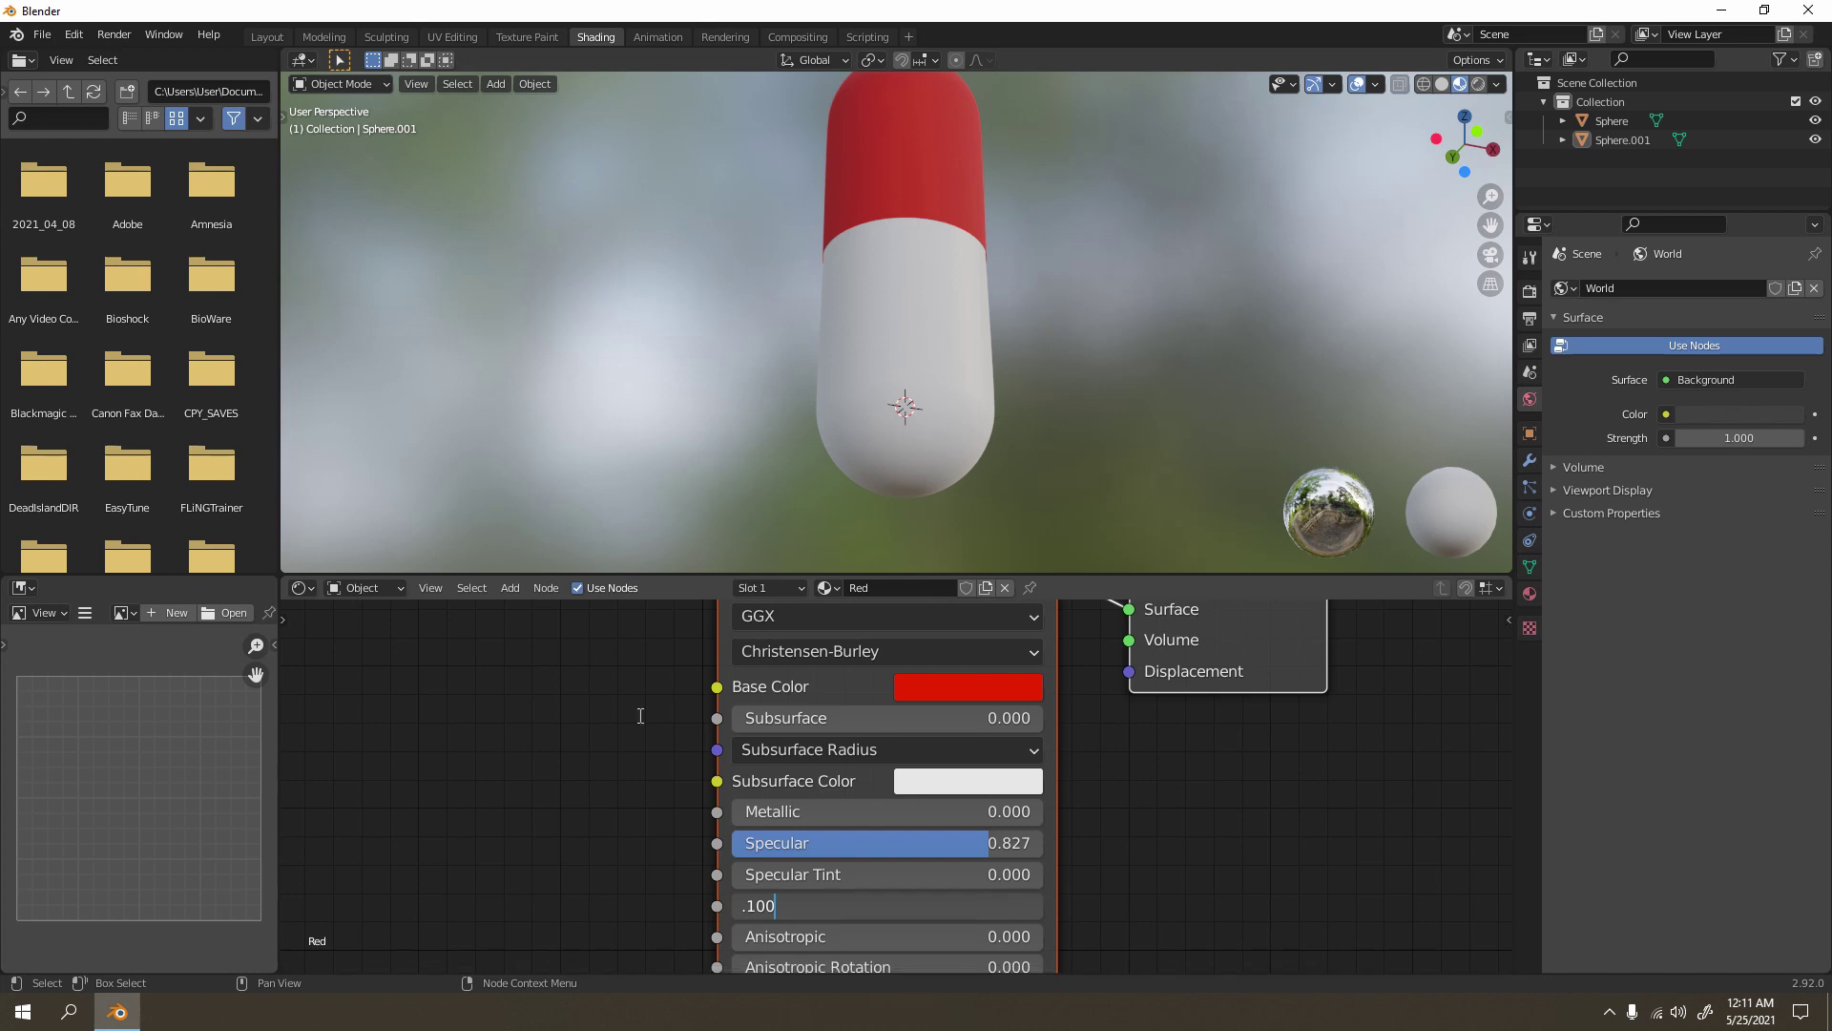
{"action": "key", "text": "Return"}
{"action": "scroll", "coordinate": [1098, 300], "scroll_direction": "down", "scroll_amount": 3}
{"action": "middle_click_drag", "start_coordinate": [1098, 300], "coordinate": [1145, 332]}
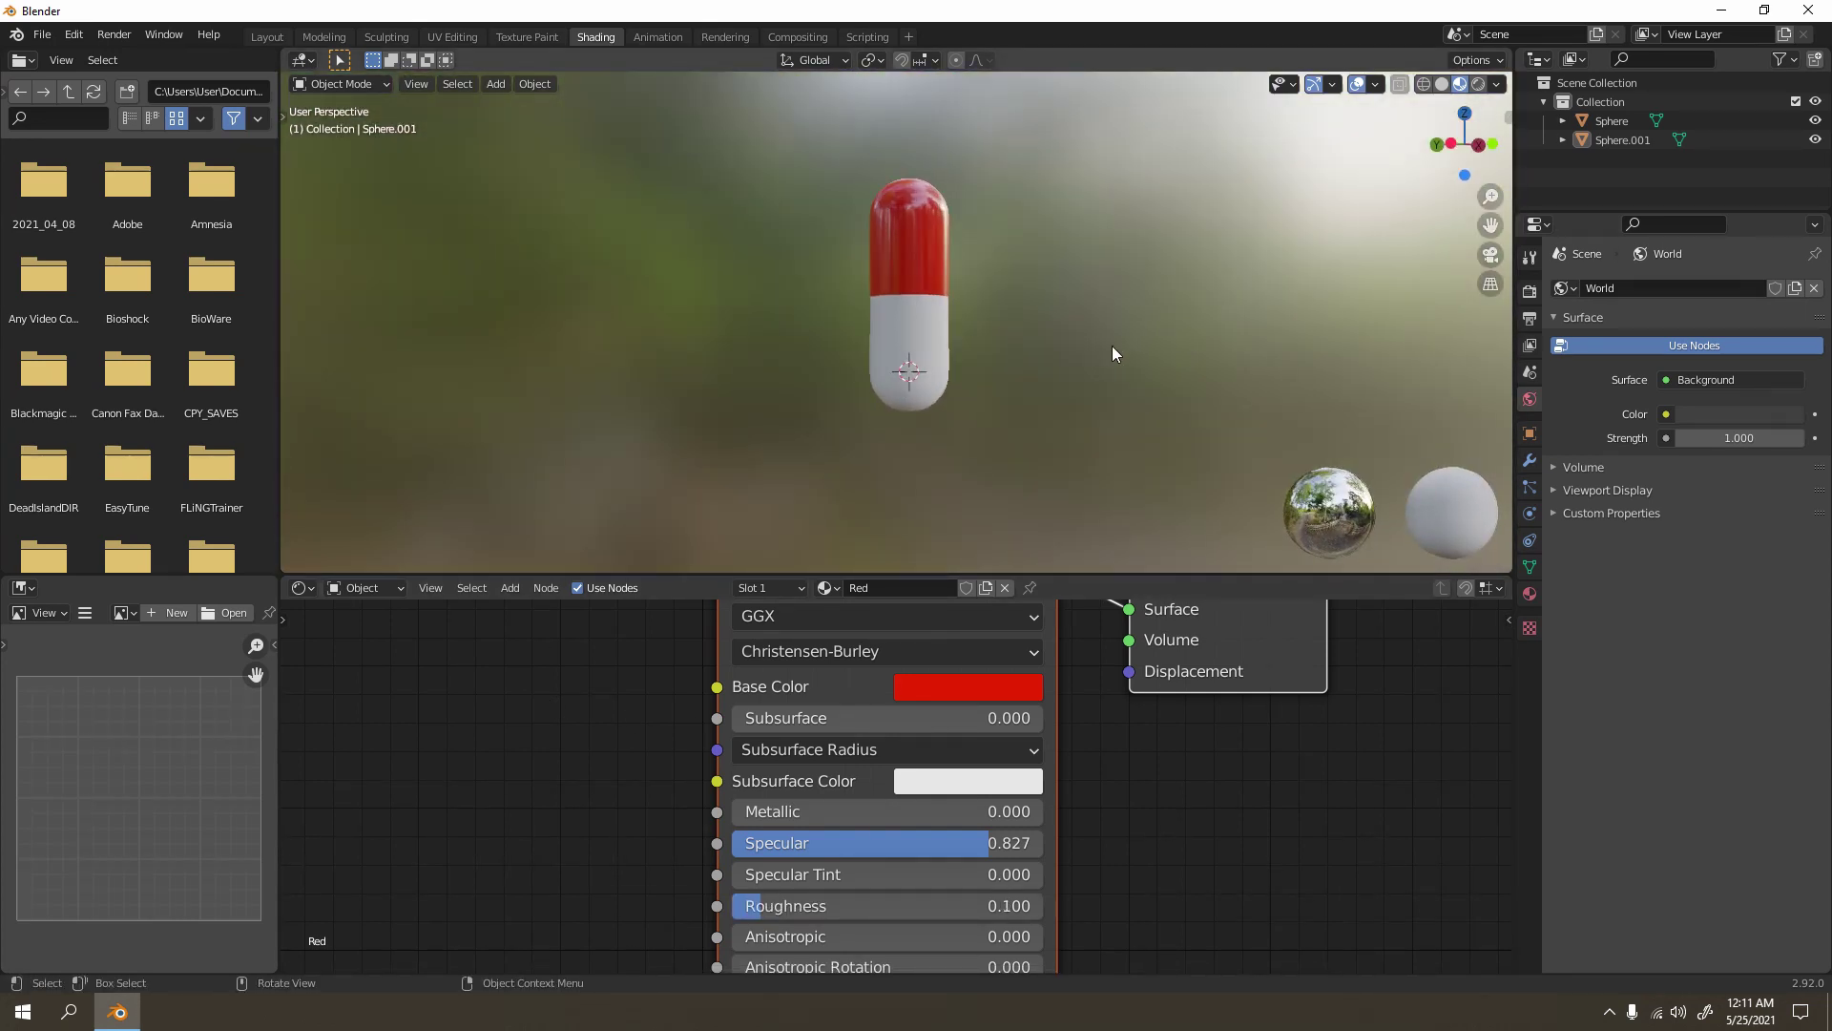
{"action": "scroll", "coordinate": [1113, 345], "scroll_direction": "up", "scroll_amount": 2}
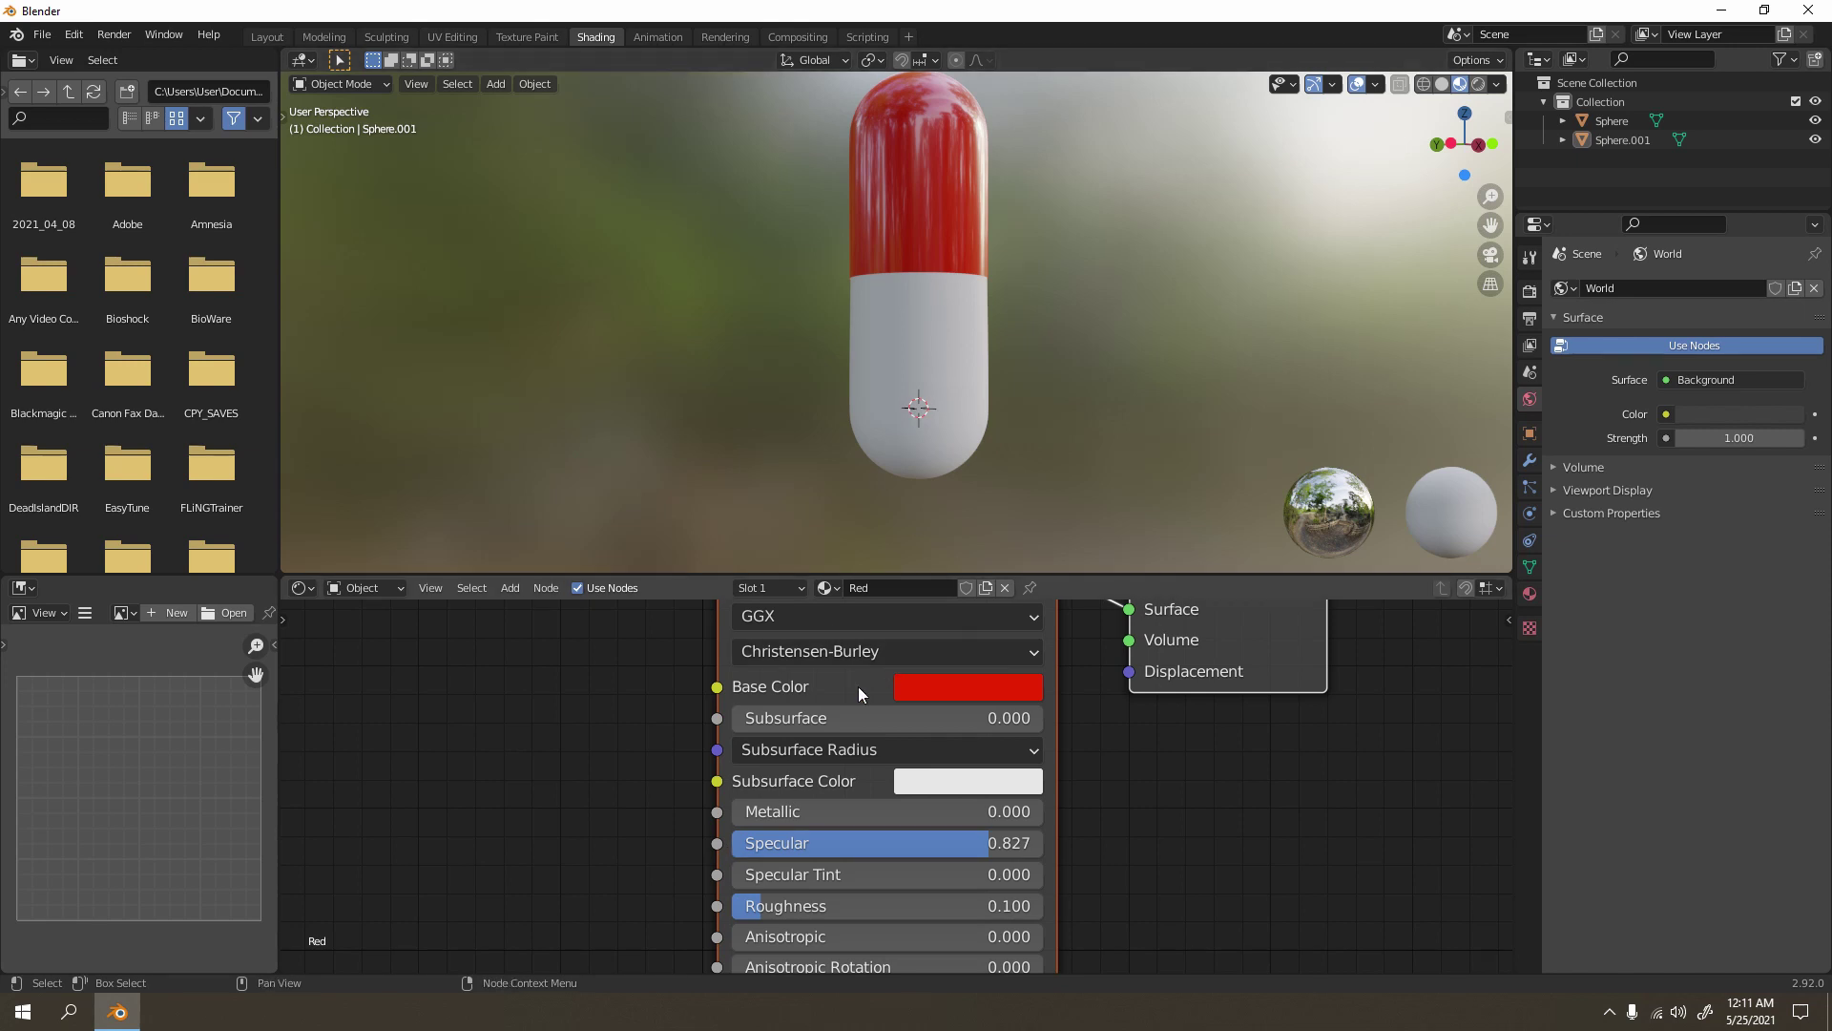
{"action": "scroll", "coordinate": [852, 806], "scroll_direction": "down", "scroll_amount": 2}
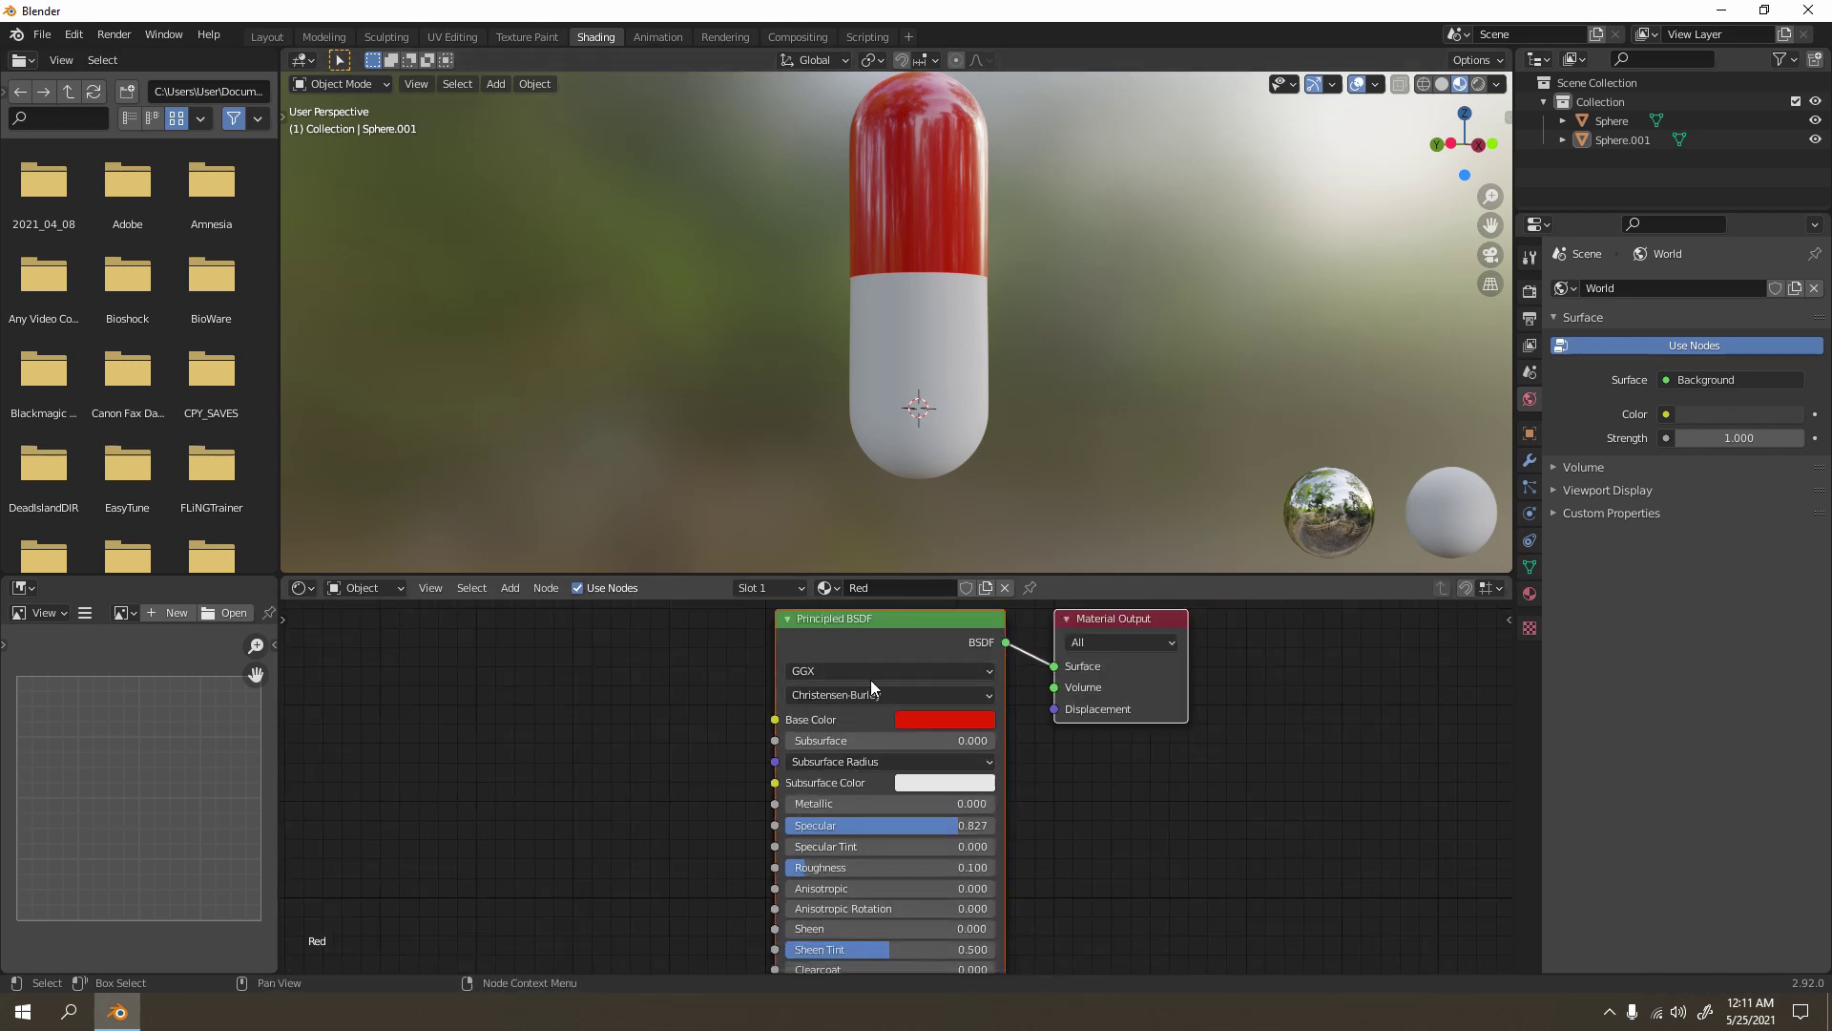
Step: Add a new material to the capsule's lower half and delete its Principled BSDF node
{"action": "left_click", "coordinate": [914, 423]}
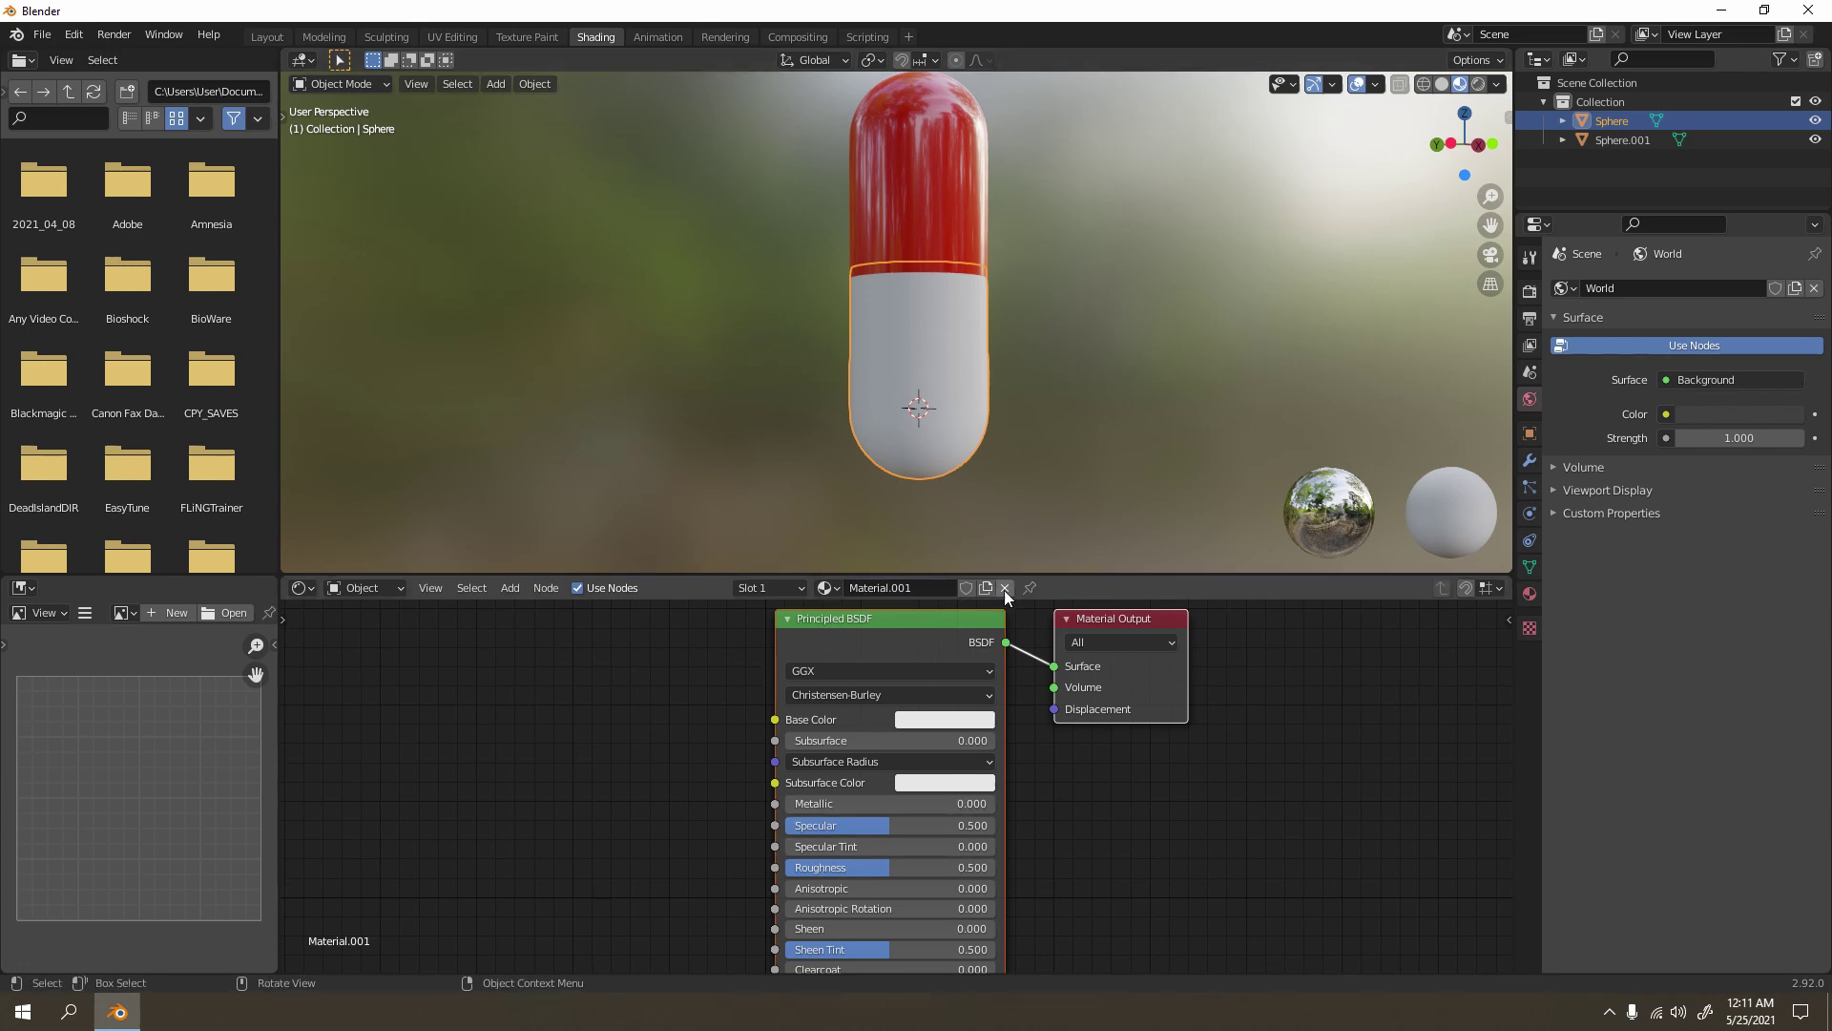
{"action": "left_click", "coordinate": [975, 620]}
{"action": "key", "text": "x"}
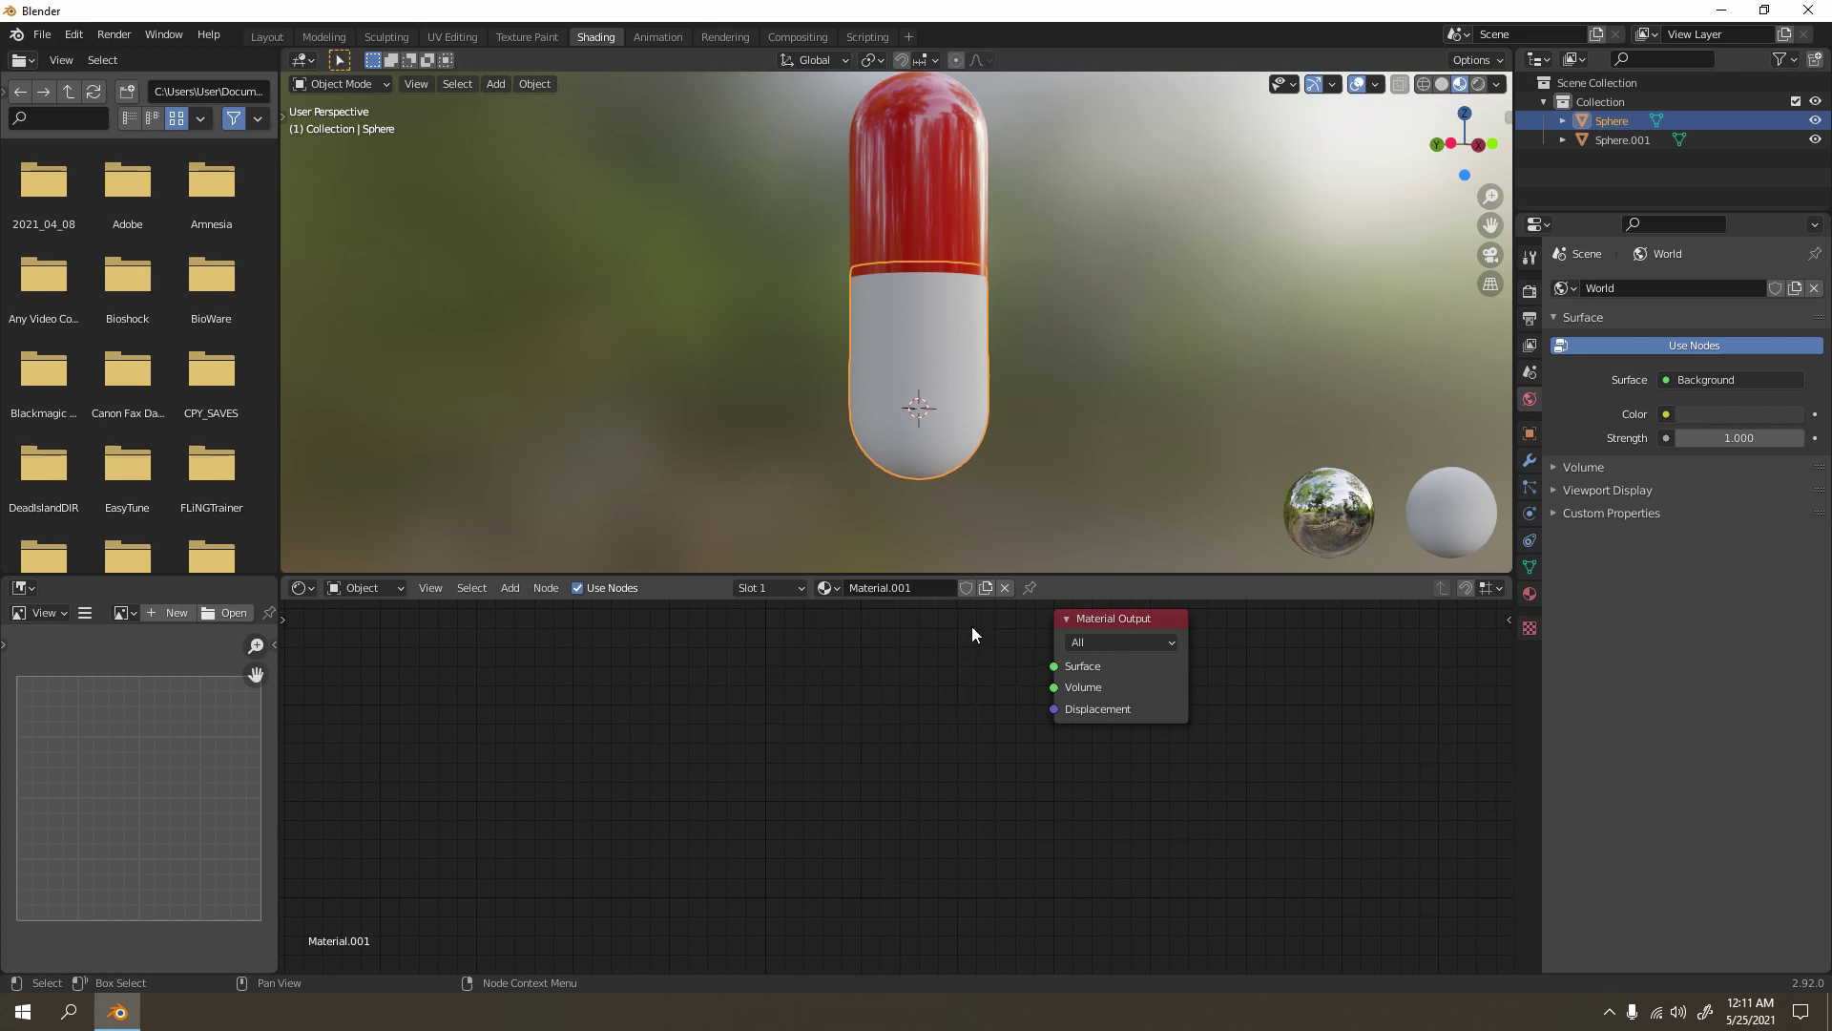
{"action": "key", "text": "ctrl+z"}
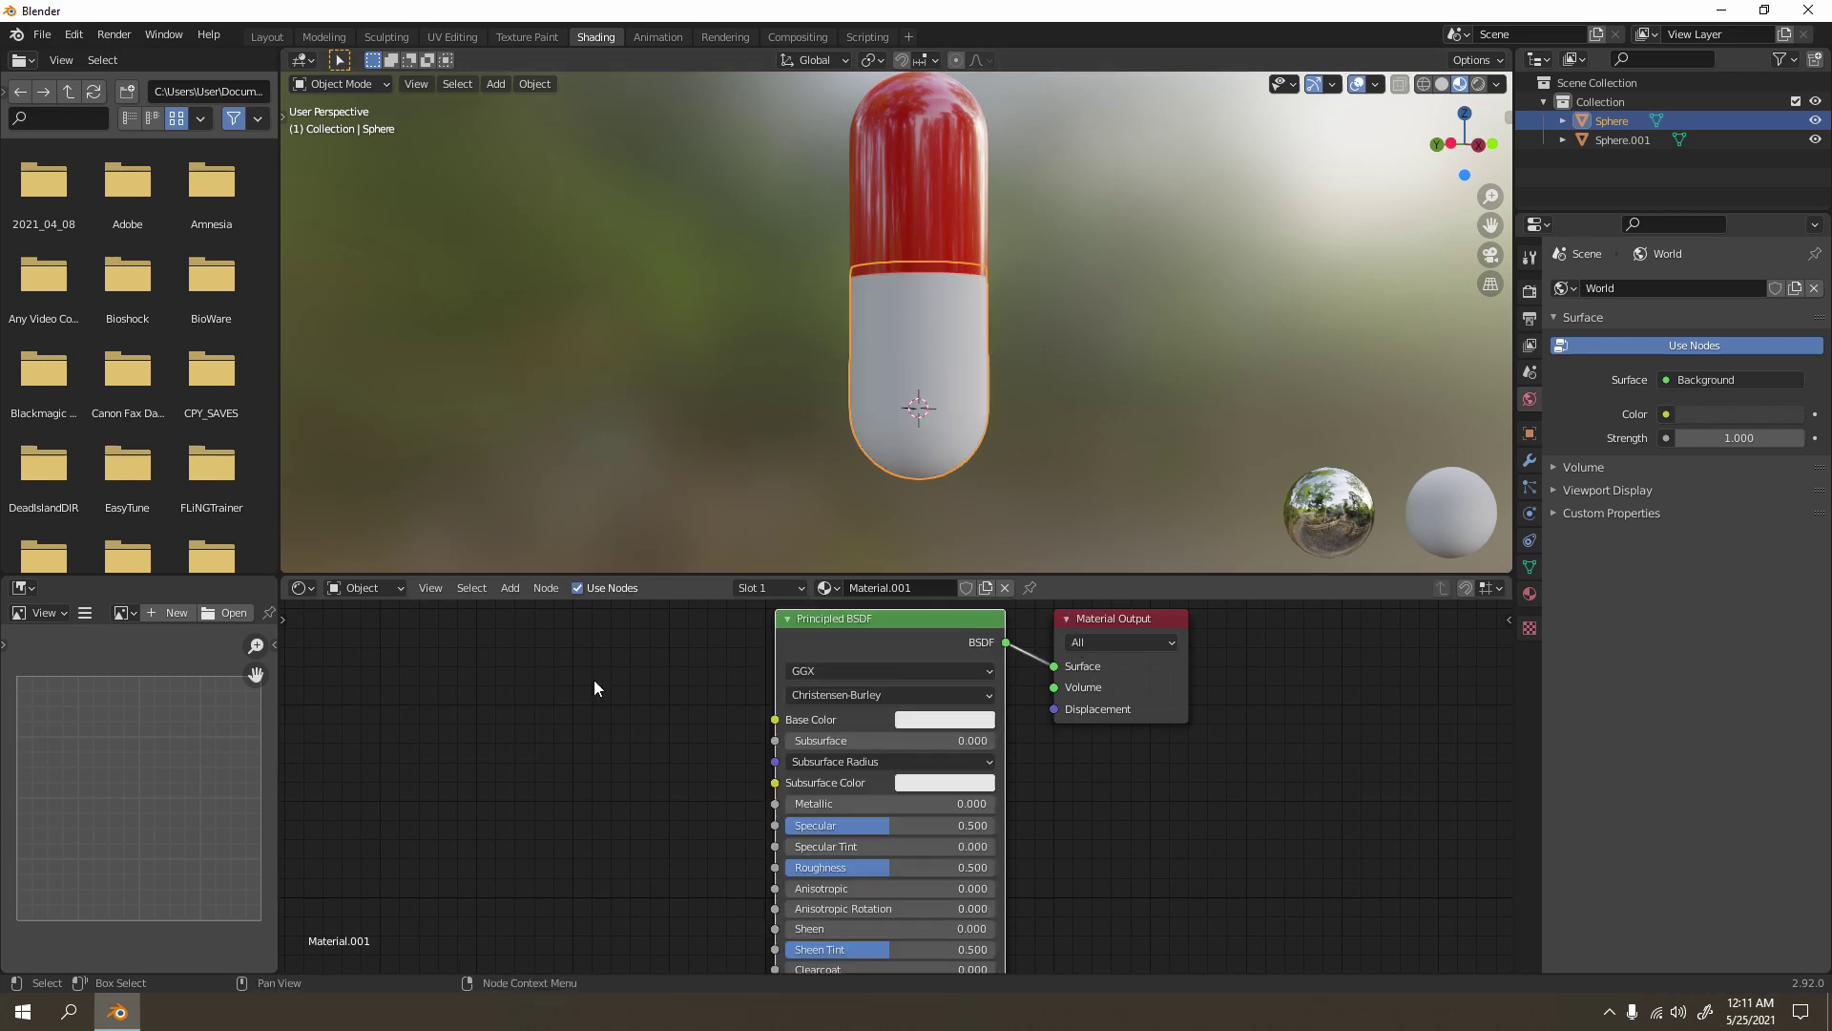
{"action": "left_click", "coordinate": [788, 618]}
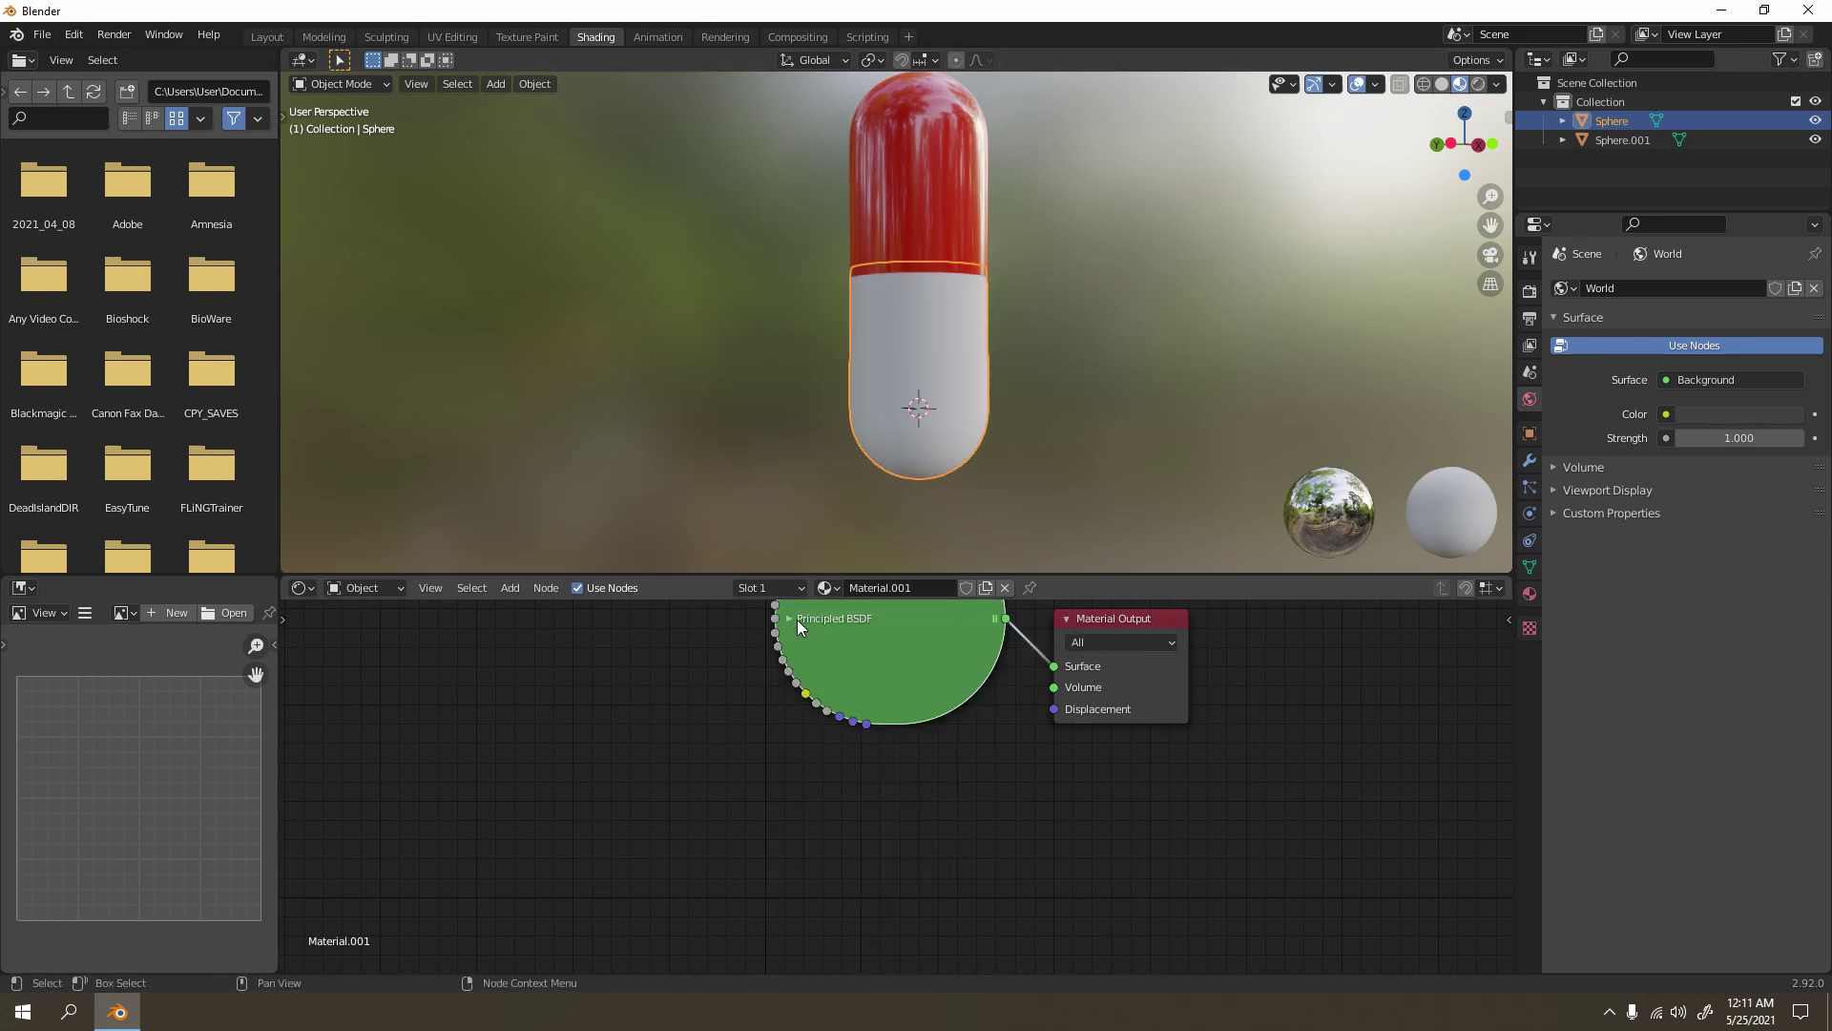
{"action": "left_click", "coordinate": [786, 618]}
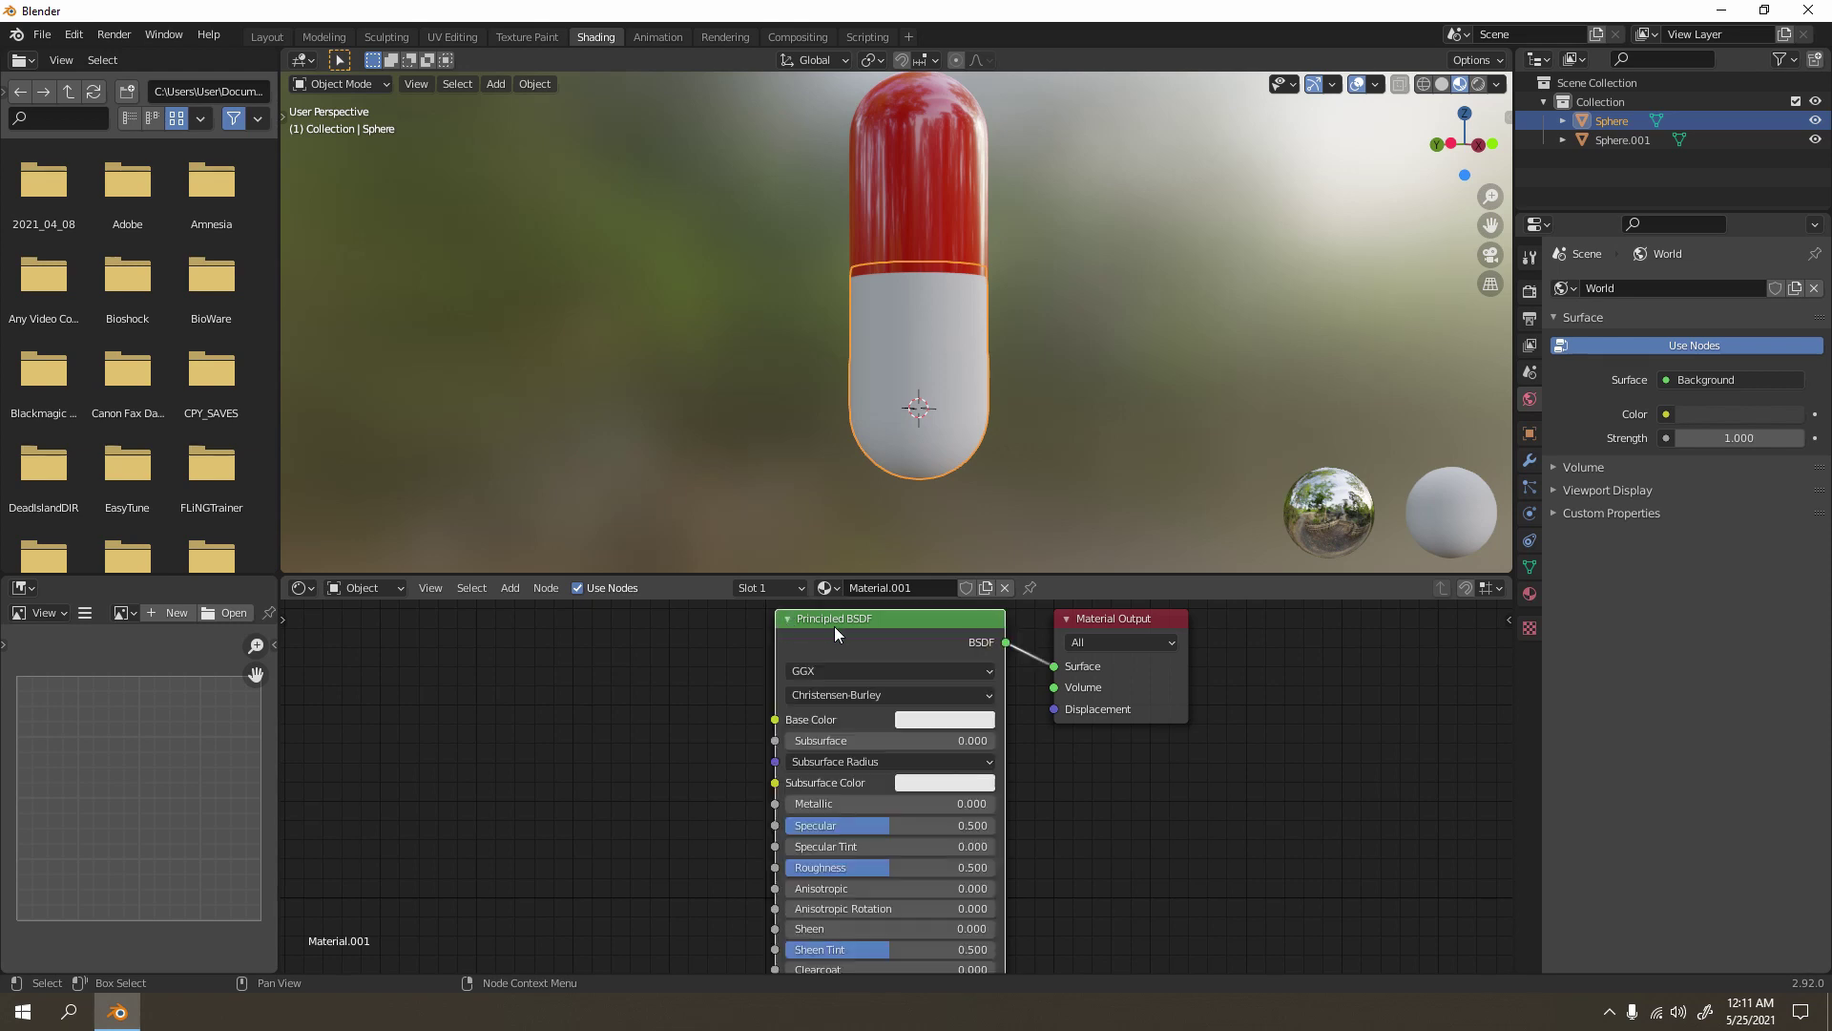
{"action": "key", "text": "x"}
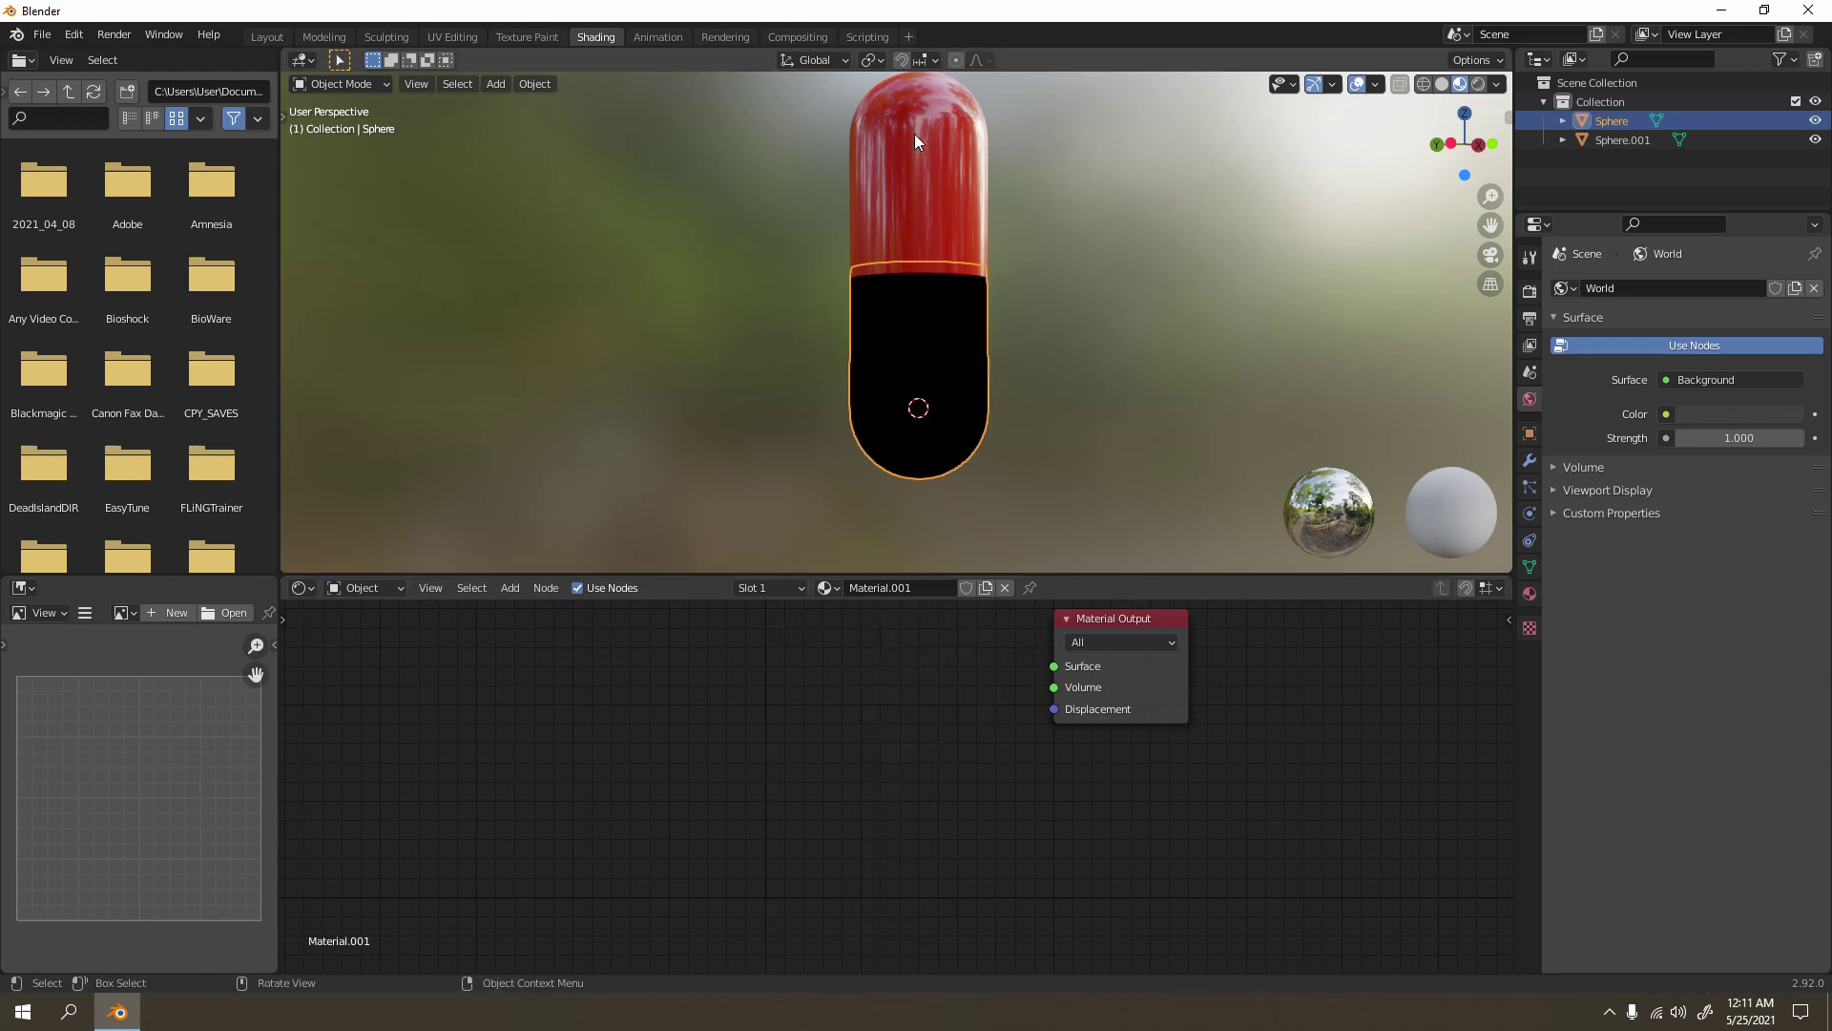
Step: Try to paste the Red material's Principled BSDF node into the lower half's material
{"action": "left_click", "coordinate": [914, 227]}
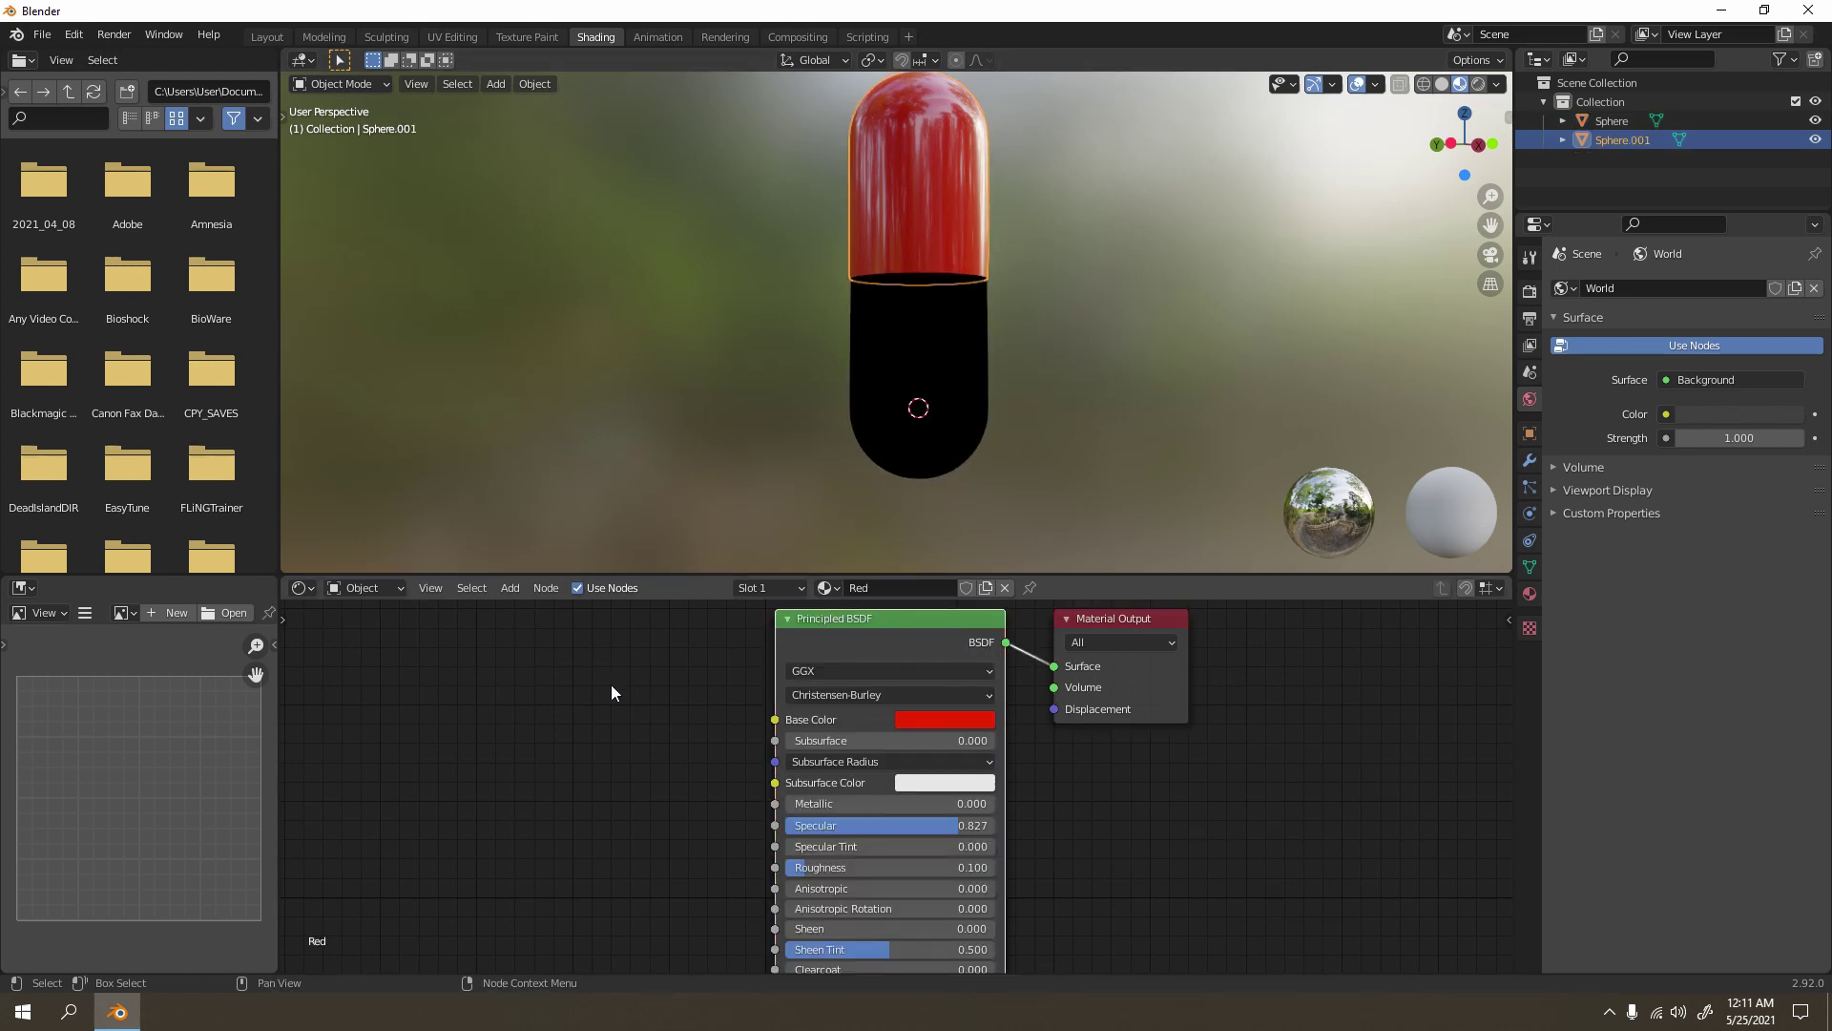
{"action": "left_click", "coordinate": [960, 360]}
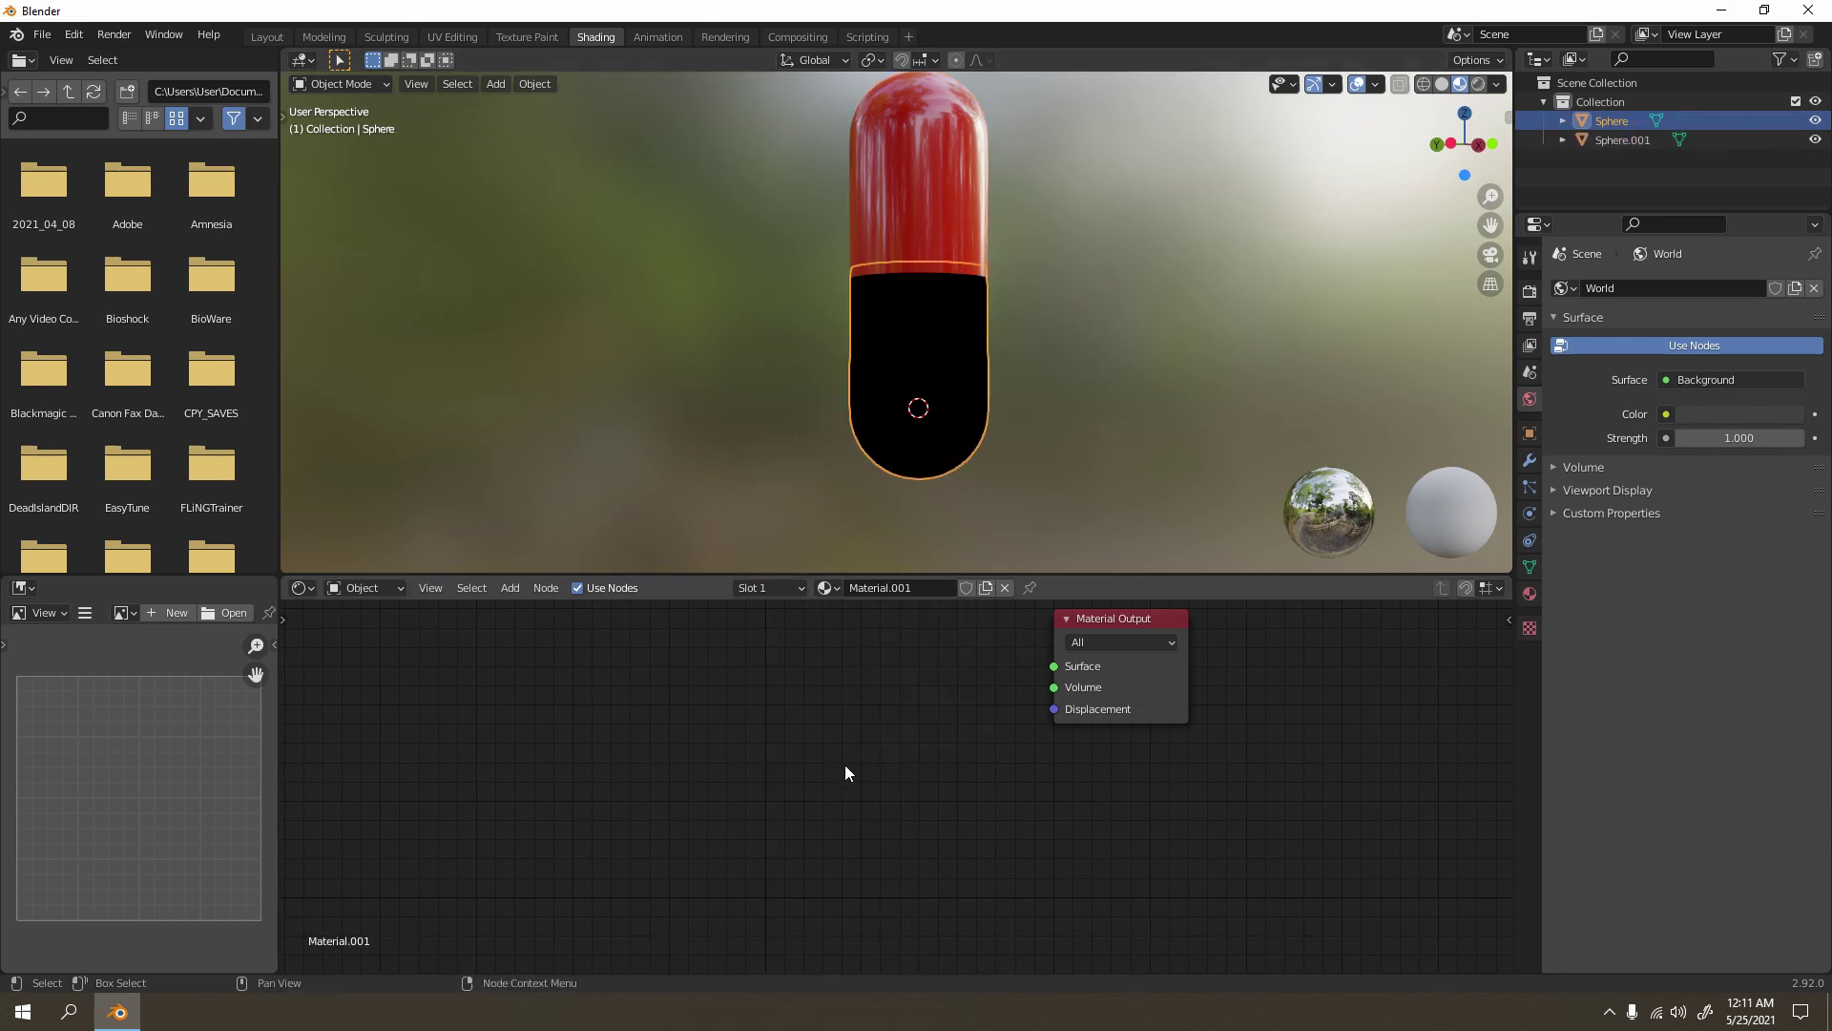
{"action": "key", "text": "ctrl+v"}
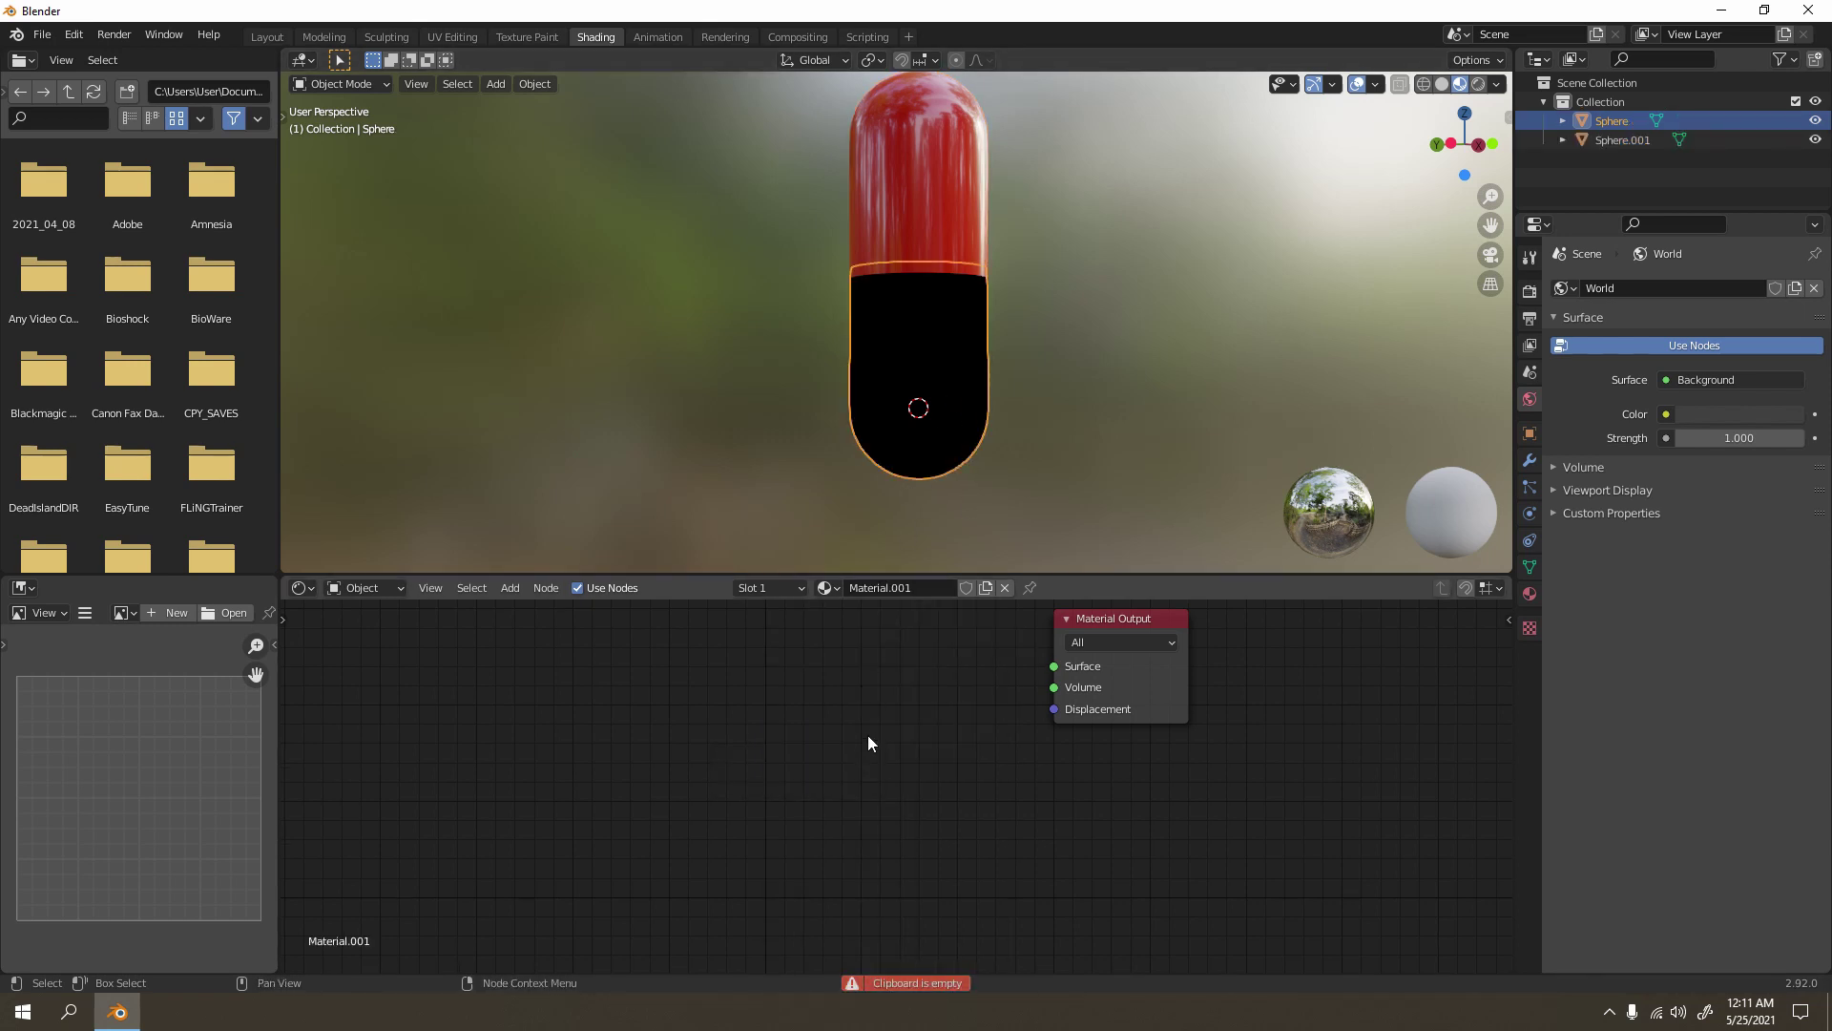
{"action": "key", "text": "ctrl+v"}
Step: Copy the Red material's Principled BSDF node into the lower half's material and connect its BSDF output to the Material Output's Surface
{"action": "left_click", "coordinate": [971, 193]}
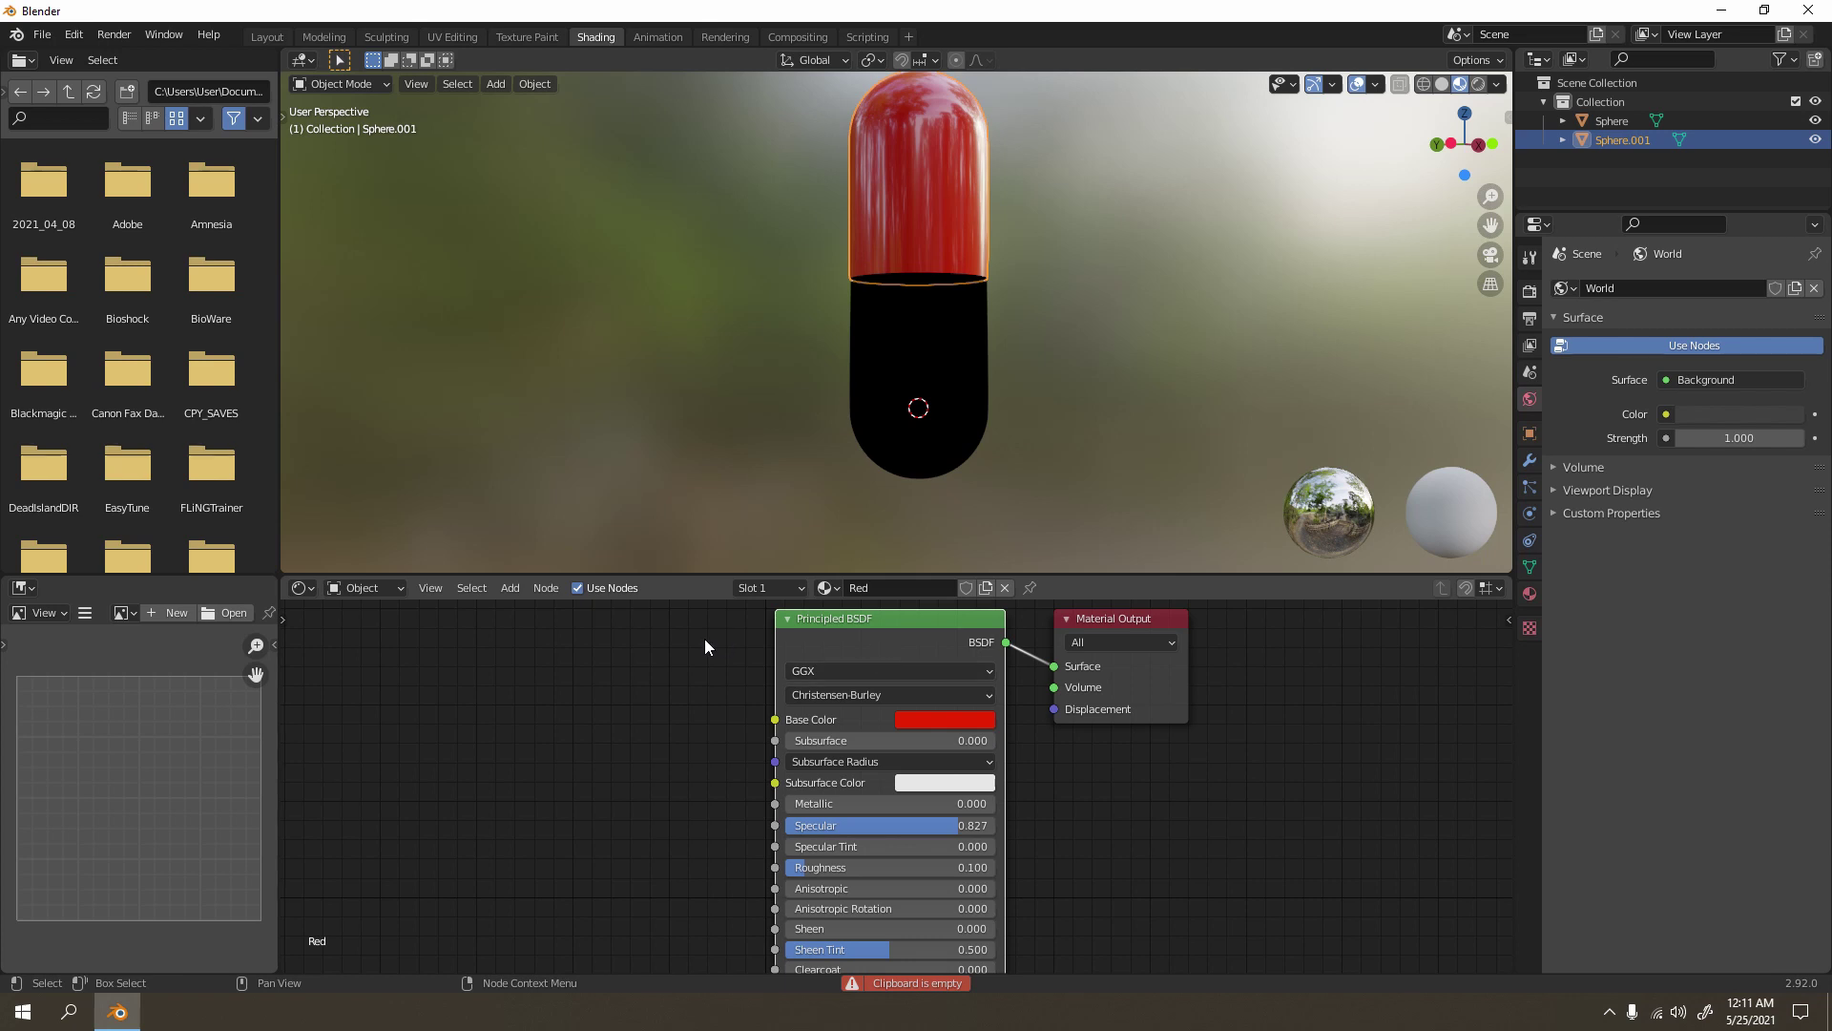
{"action": "scroll", "coordinate": [840, 754], "scroll_direction": "down", "scroll_amount": 3}
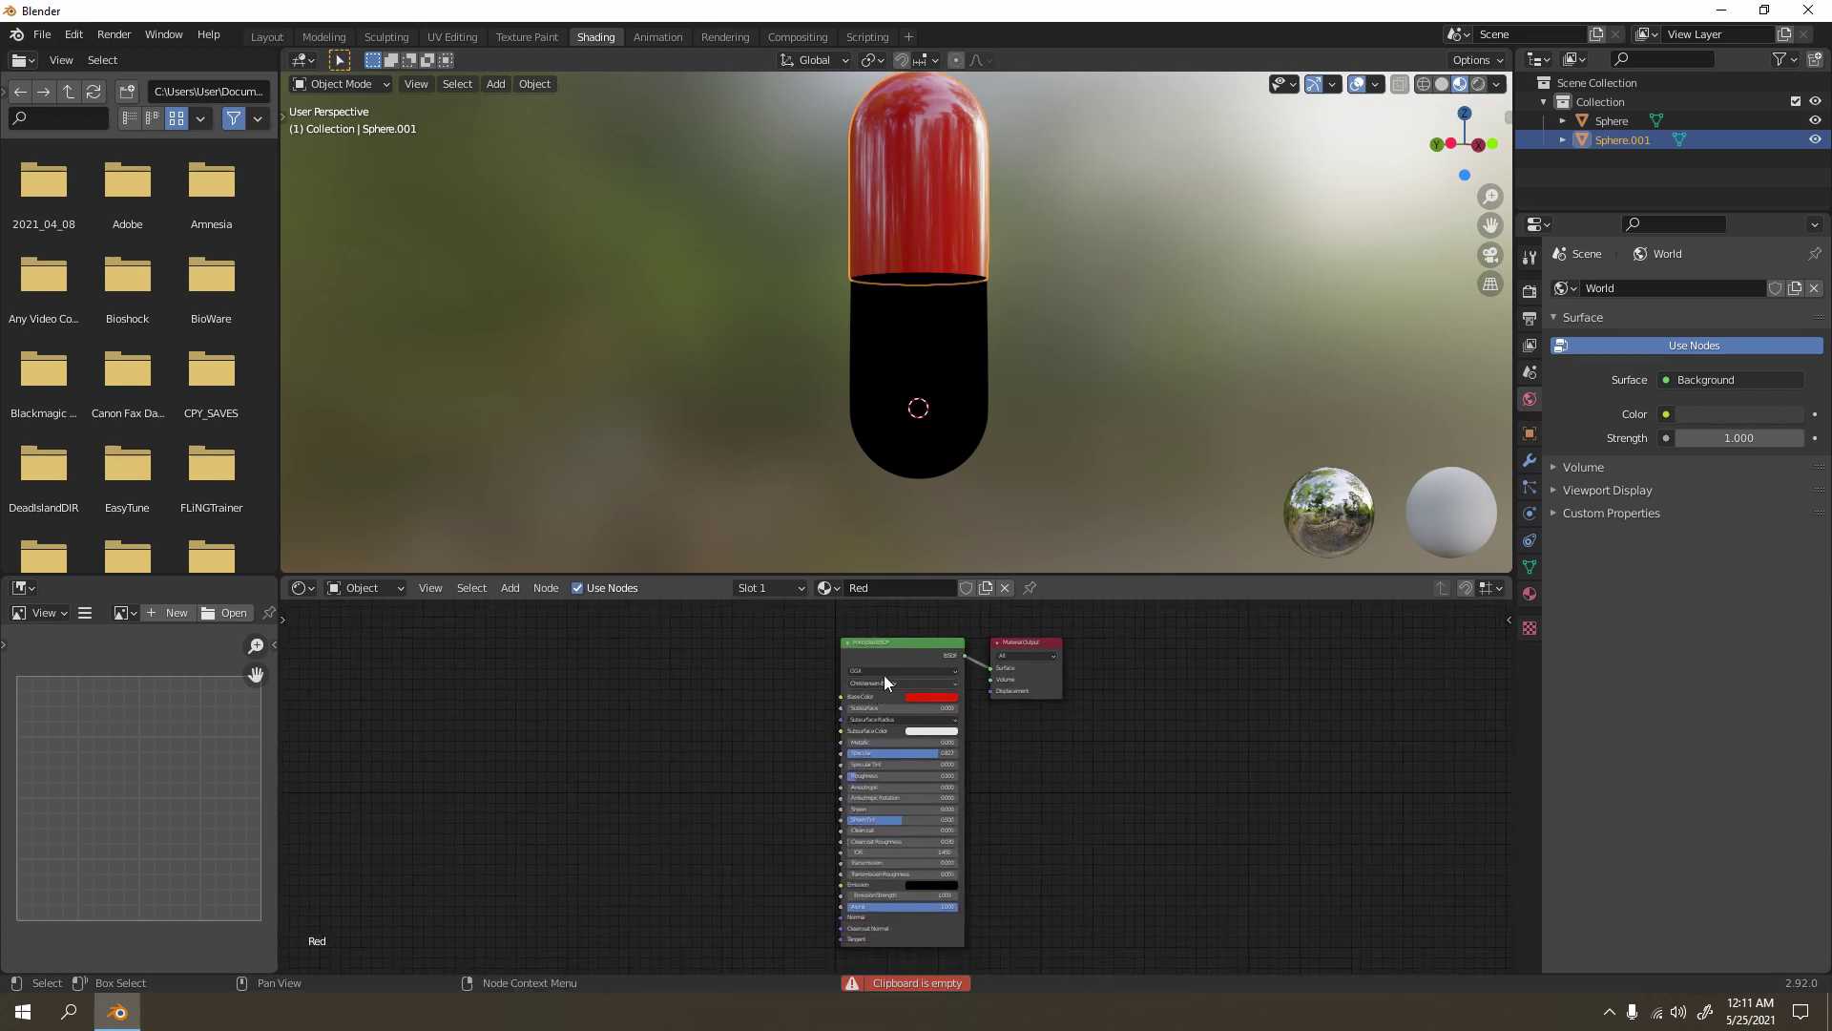
{"action": "scroll", "coordinate": [900, 678], "scroll_direction": "up", "scroll_amount": 4}
{"action": "key", "text": "b"}
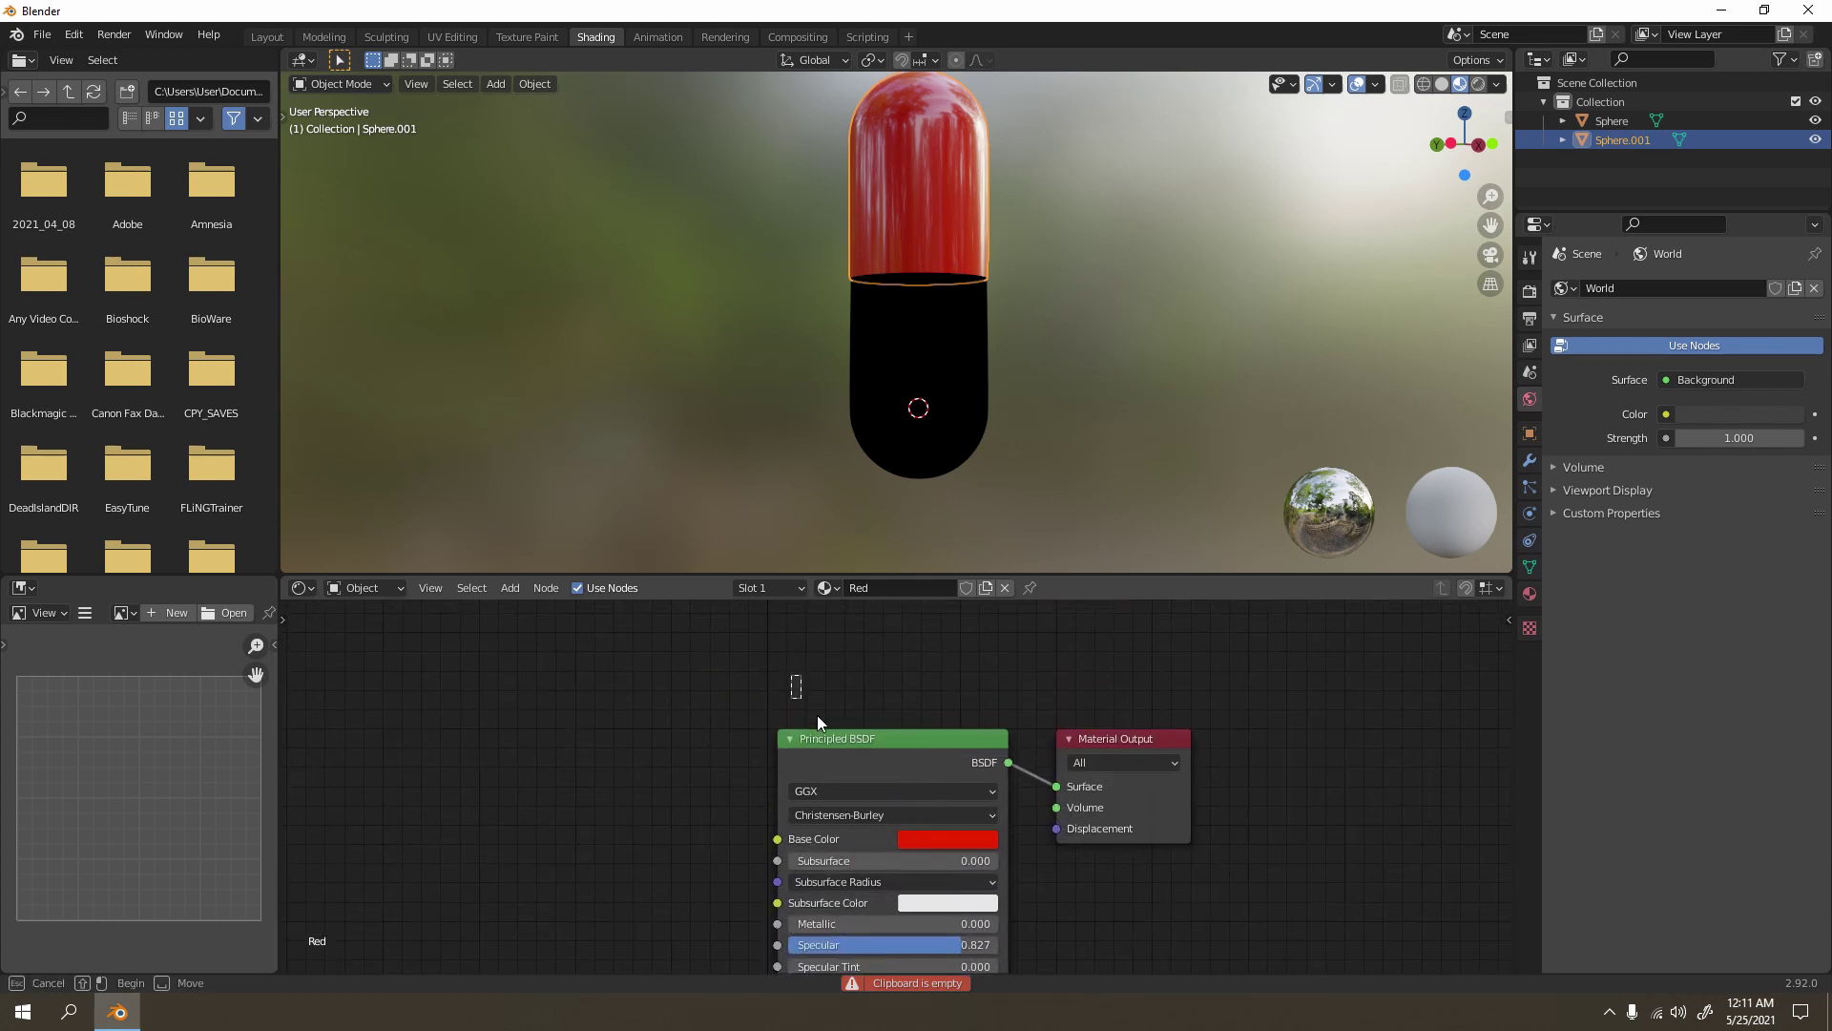
{"action": "left_click_drag", "start_coordinate": [817, 723], "coordinate": [943, 797]}
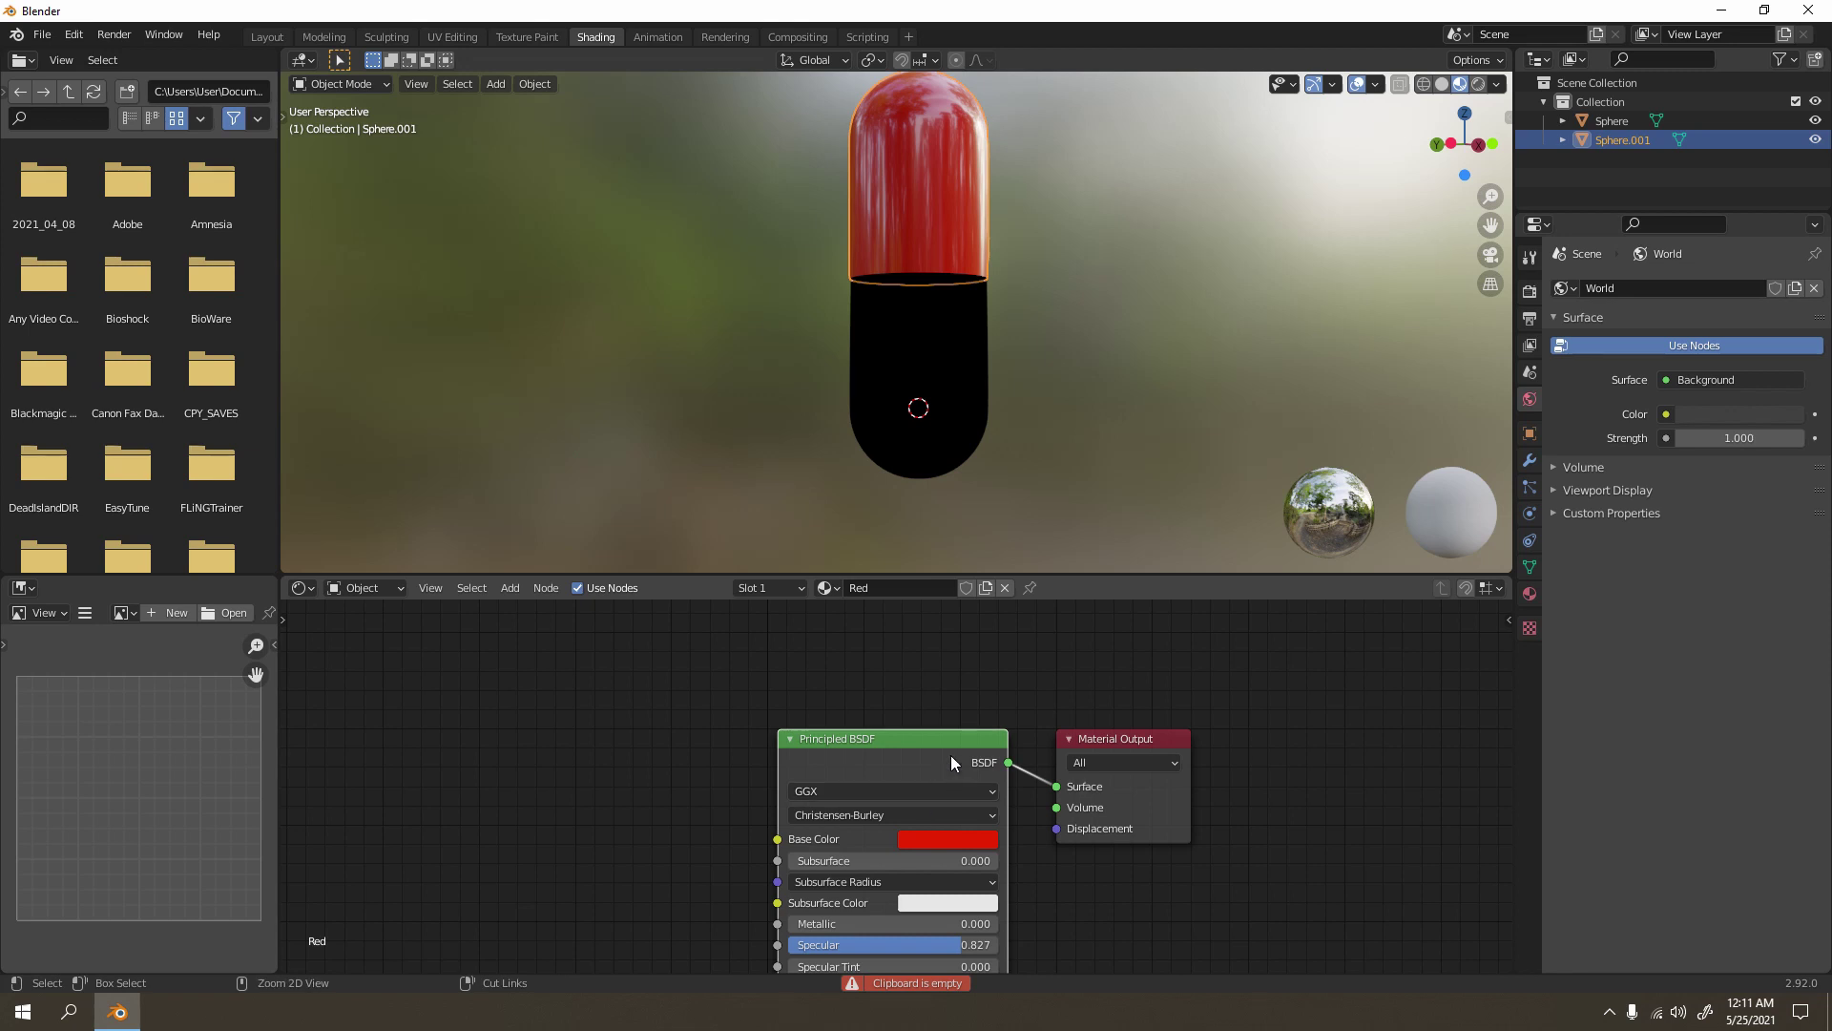
{"action": "left_click", "coordinate": [951, 331]}
{"action": "key", "text": "ctrl+v"}
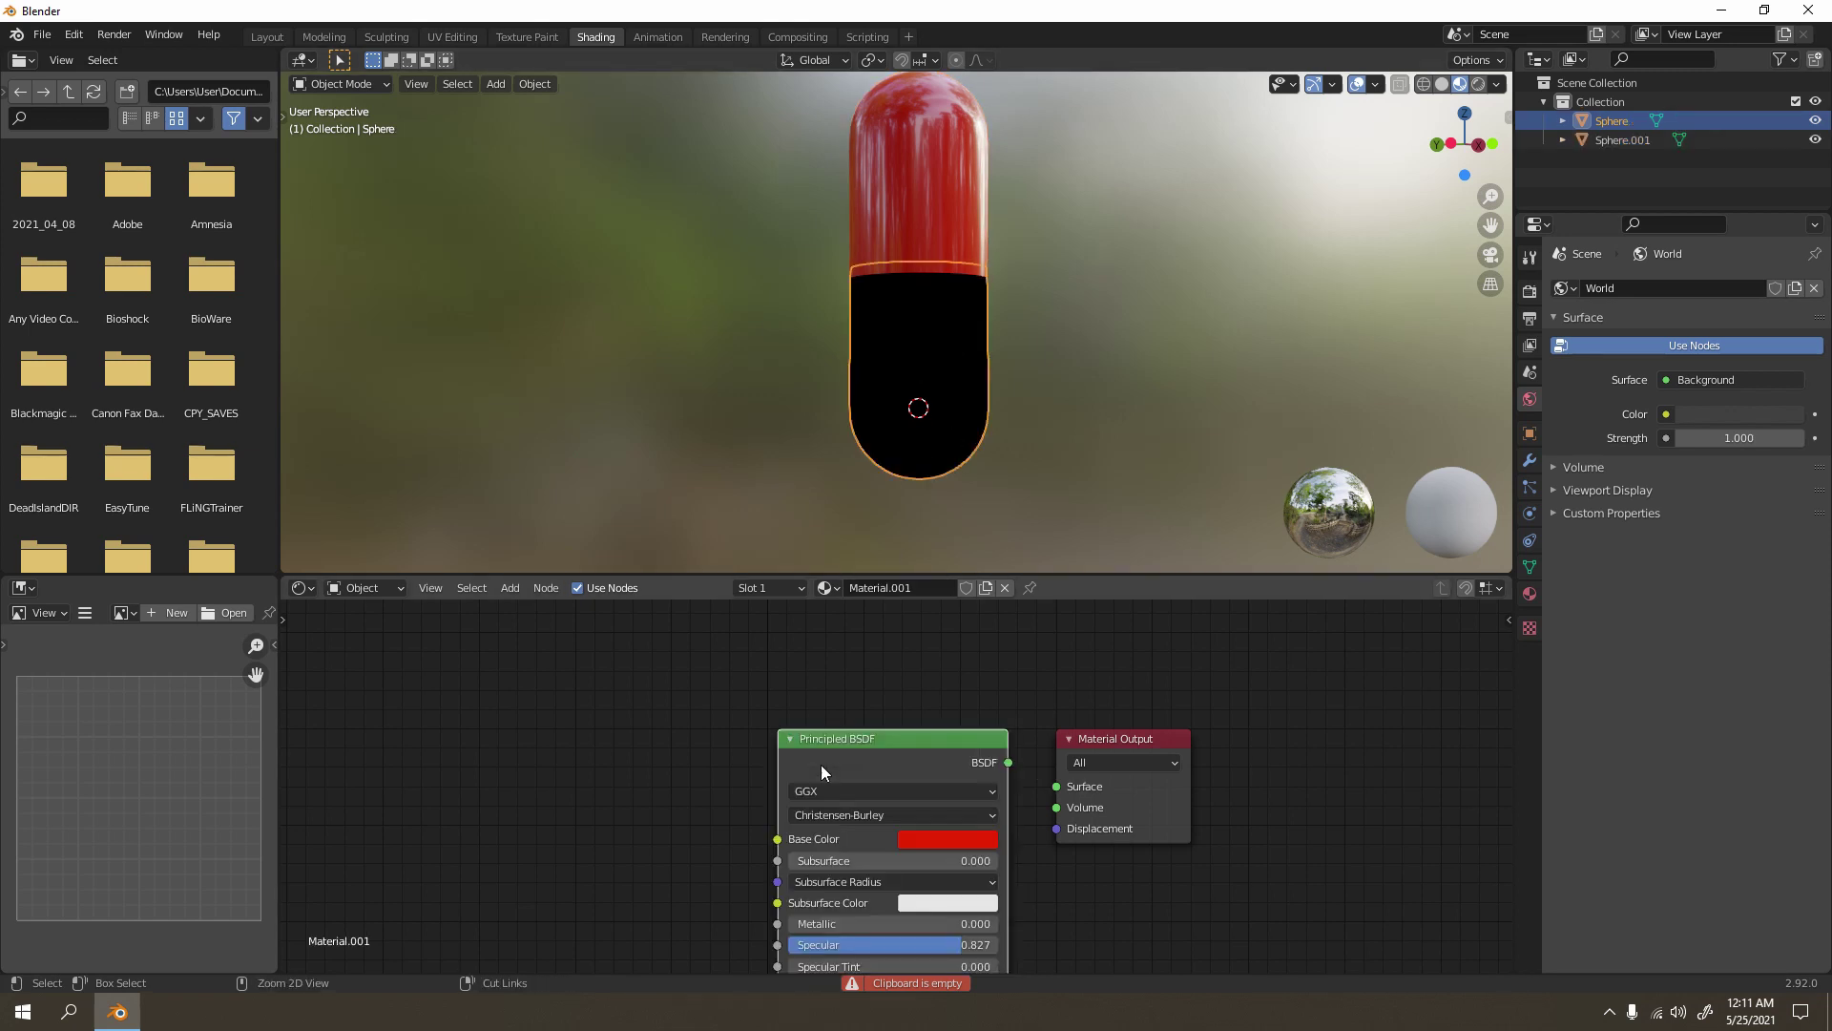
{"action": "scroll", "coordinate": [998, 759], "scroll_direction": "up", "scroll_amount": 2}
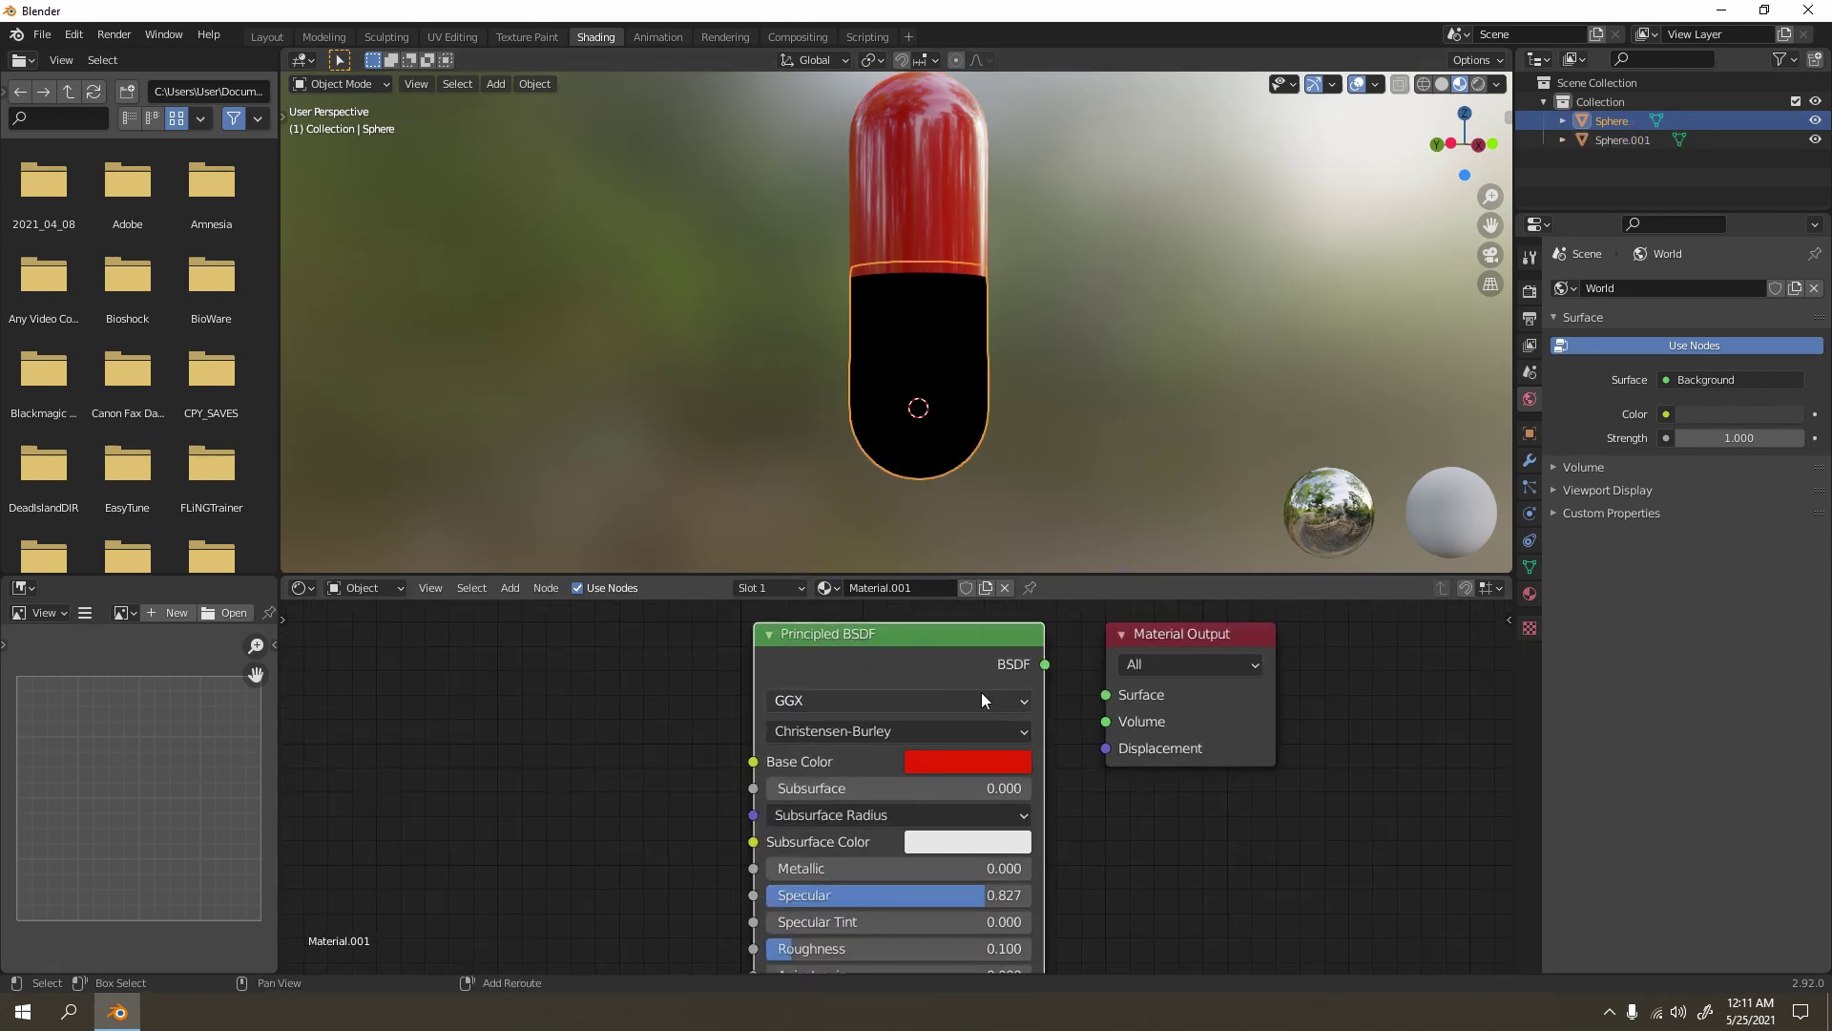
{"action": "left_click_drag", "start_coordinate": [1045, 664], "coordinate": [1106, 695]}
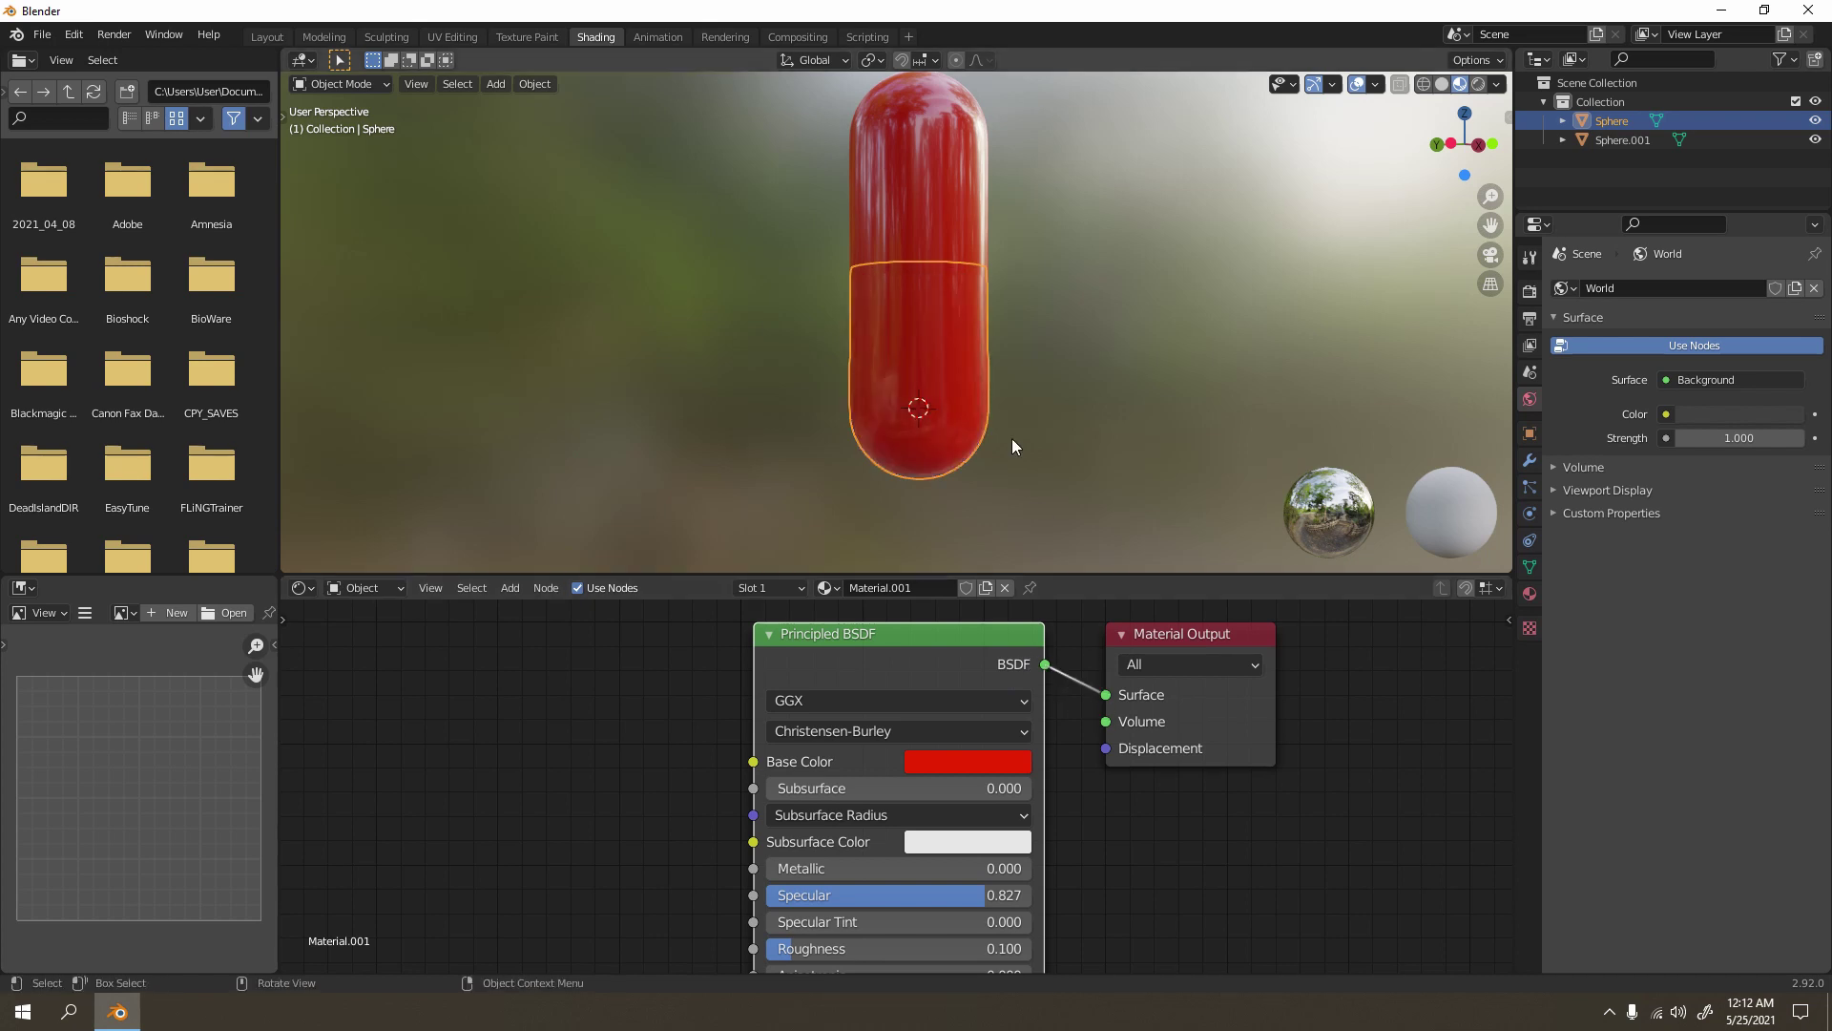
Step: Change the Base Color of the capsule's lower half material from red to white at full brightness
{"action": "left_click", "coordinate": [1210, 265]}
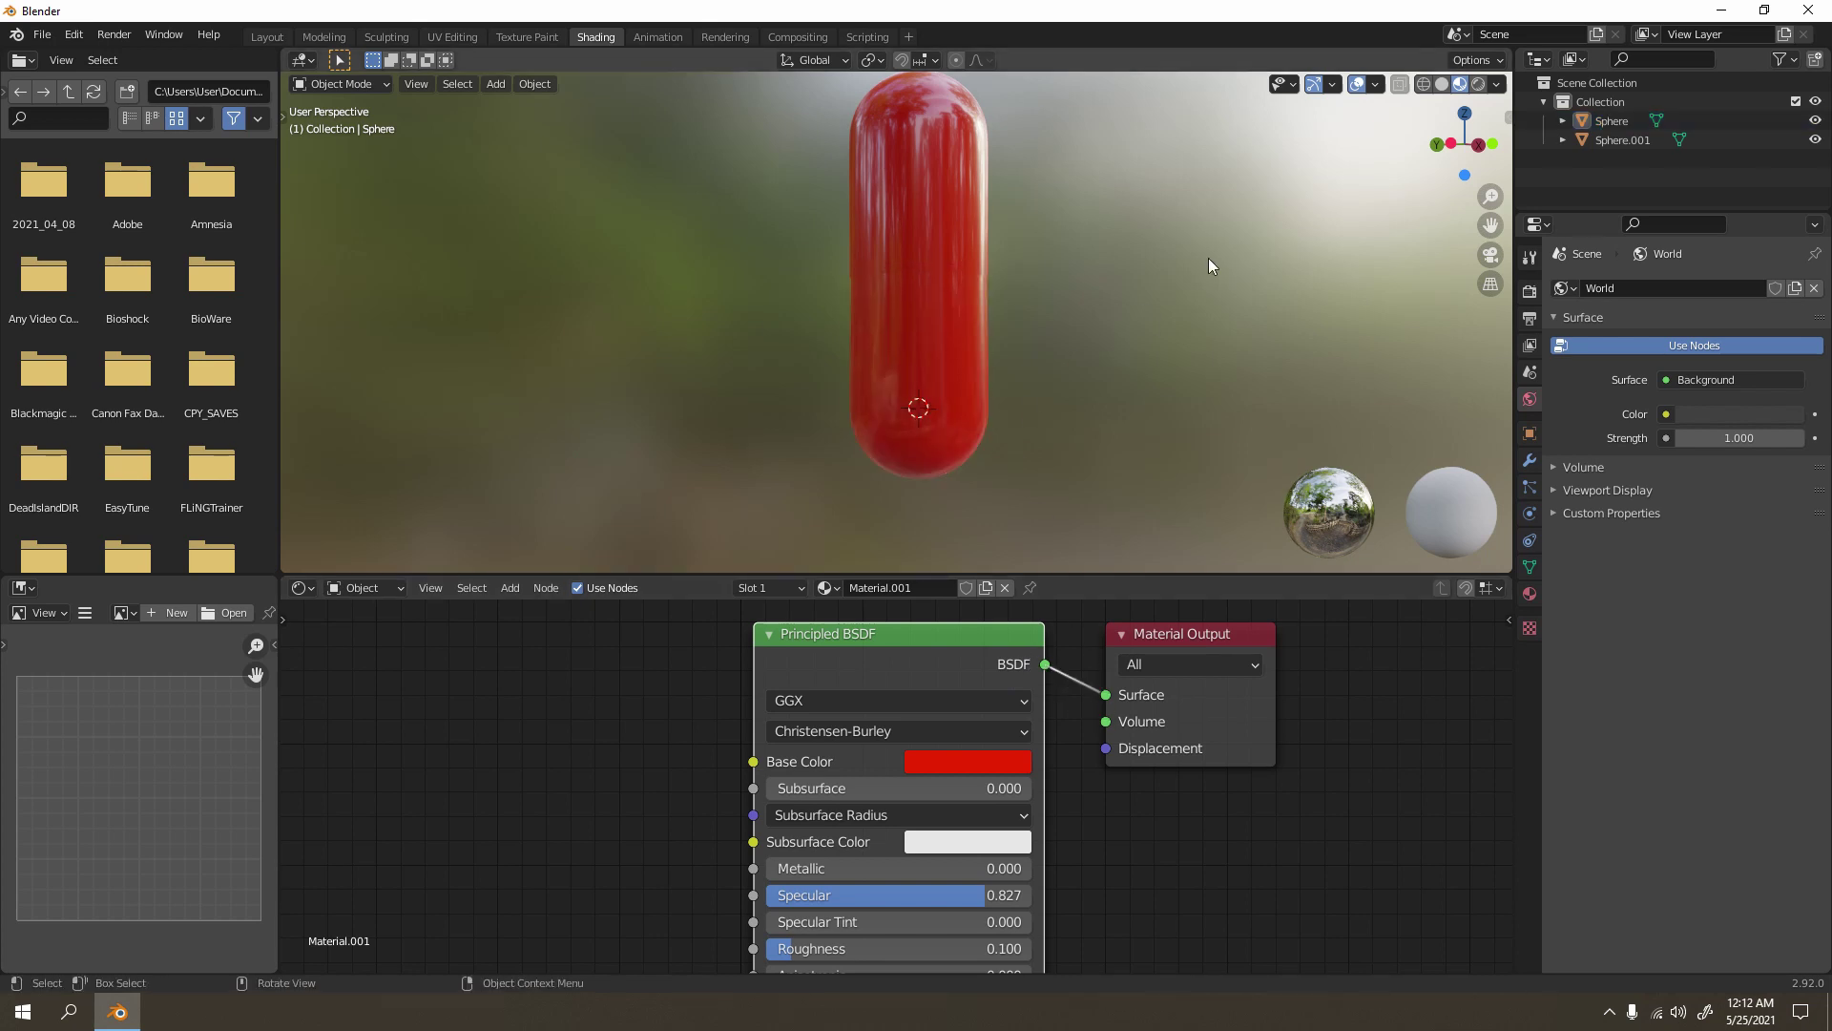
{"action": "left_click", "coordinate": [972, 761]}
{"action": "left_click", "coordinate": [1114, 444]}
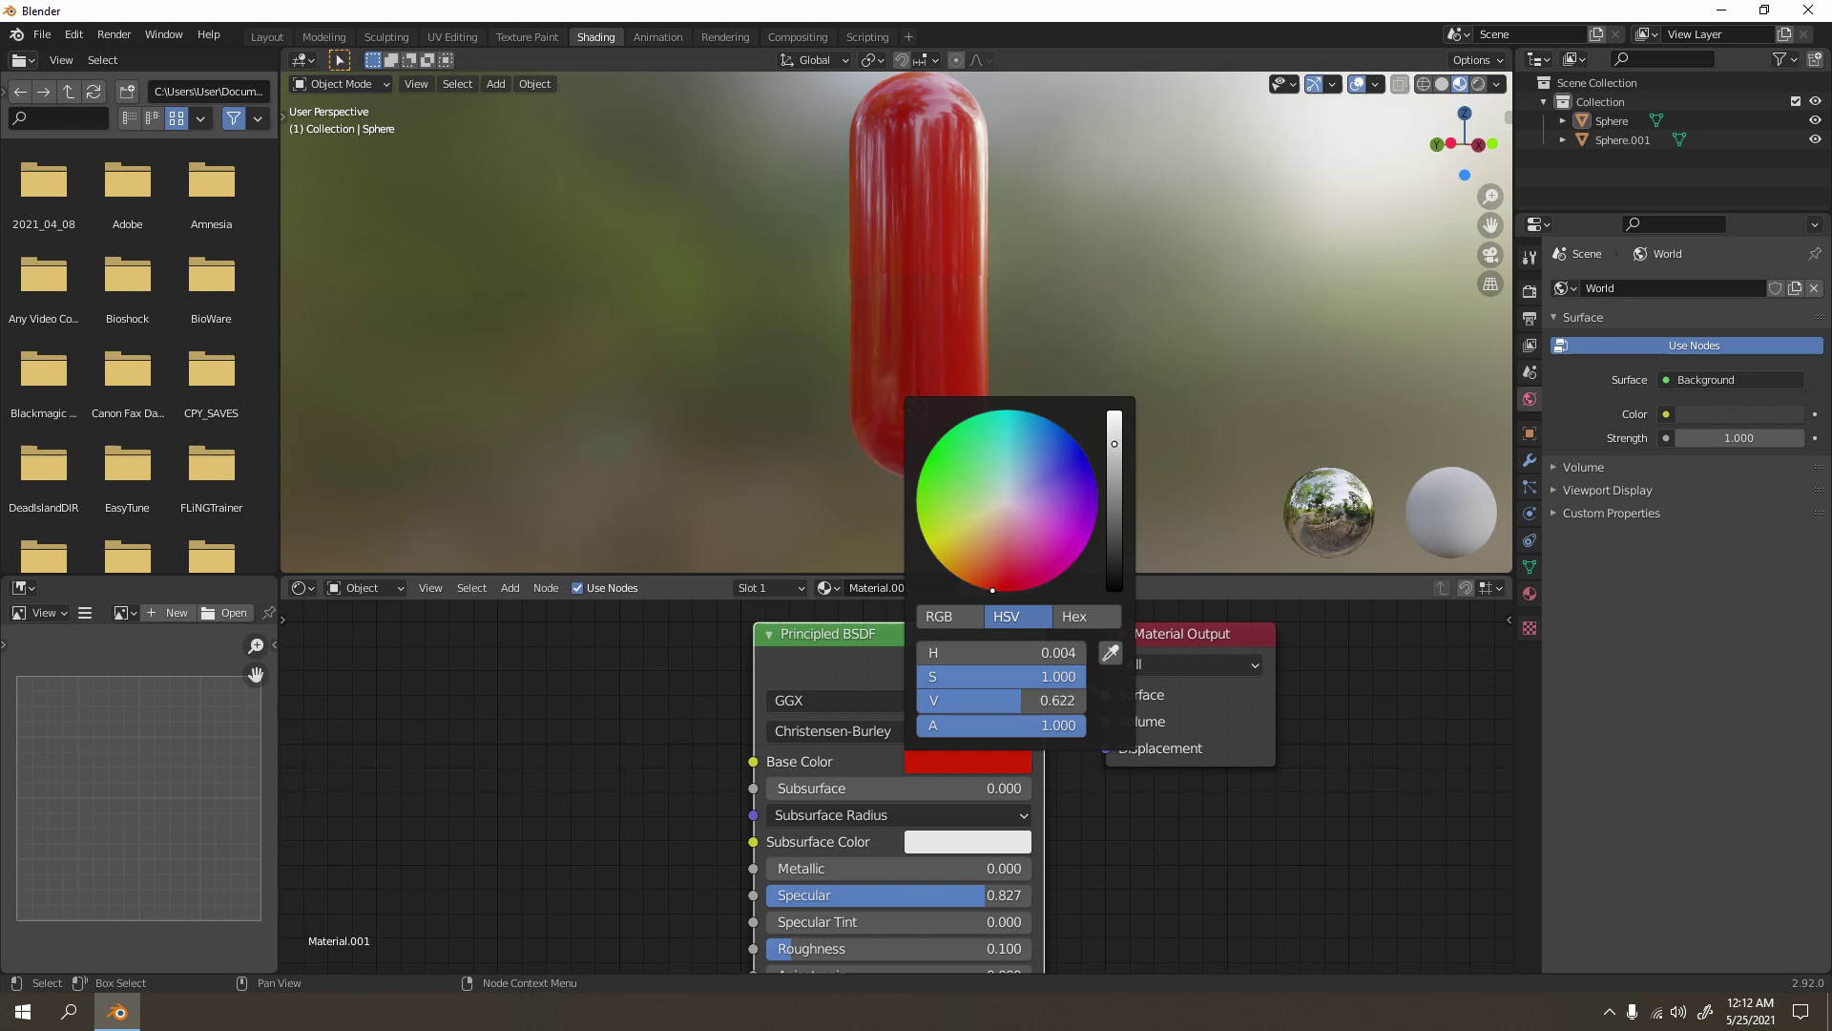
{"action": "mouse_move", "coordinate": [1114, 444]}
{"action": "left_mouse_down"}
{"action": "mouse_move", "coordinate": [1114, 589]}
{"action": "mouse_move", "coordinate": [1114, 412]}
{"action": "left_mouse_up"}
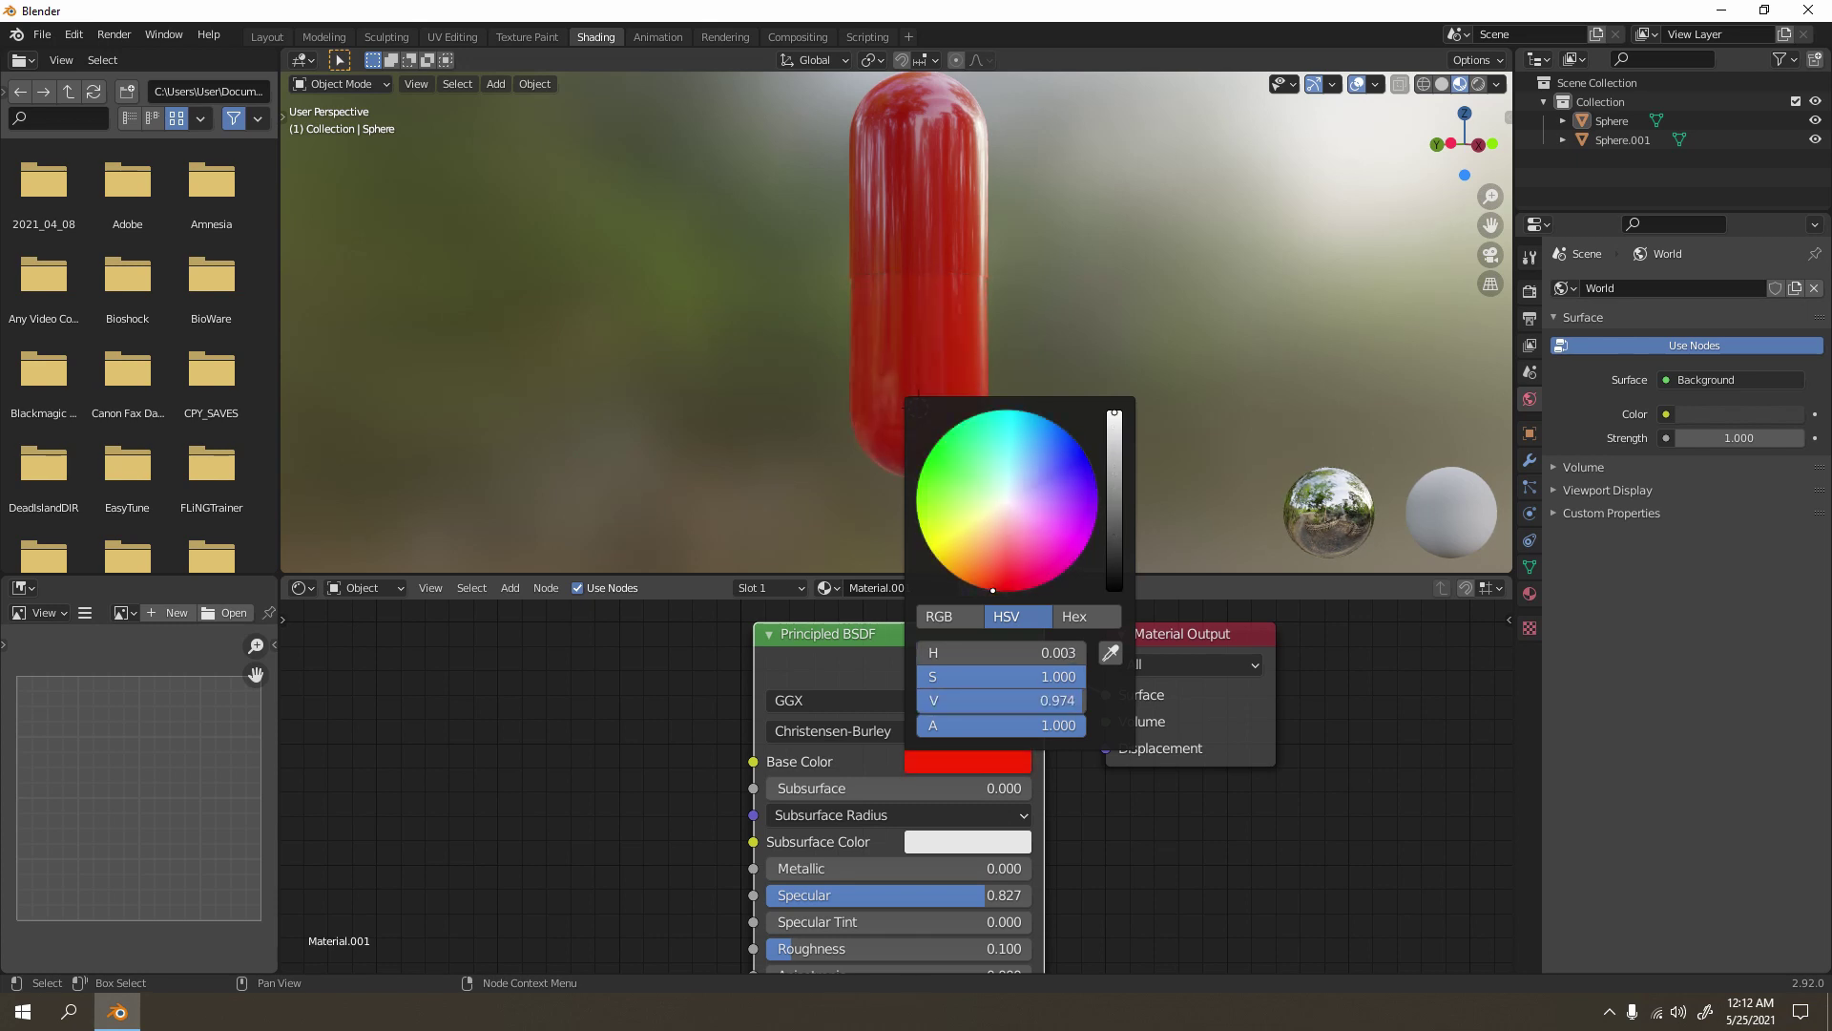
{"action": "left_click", "coordinate": [995, 767]}
{"action": "left_click_drag", "start_coordinate": [993, 590], "coordinate": [1007, 501]}
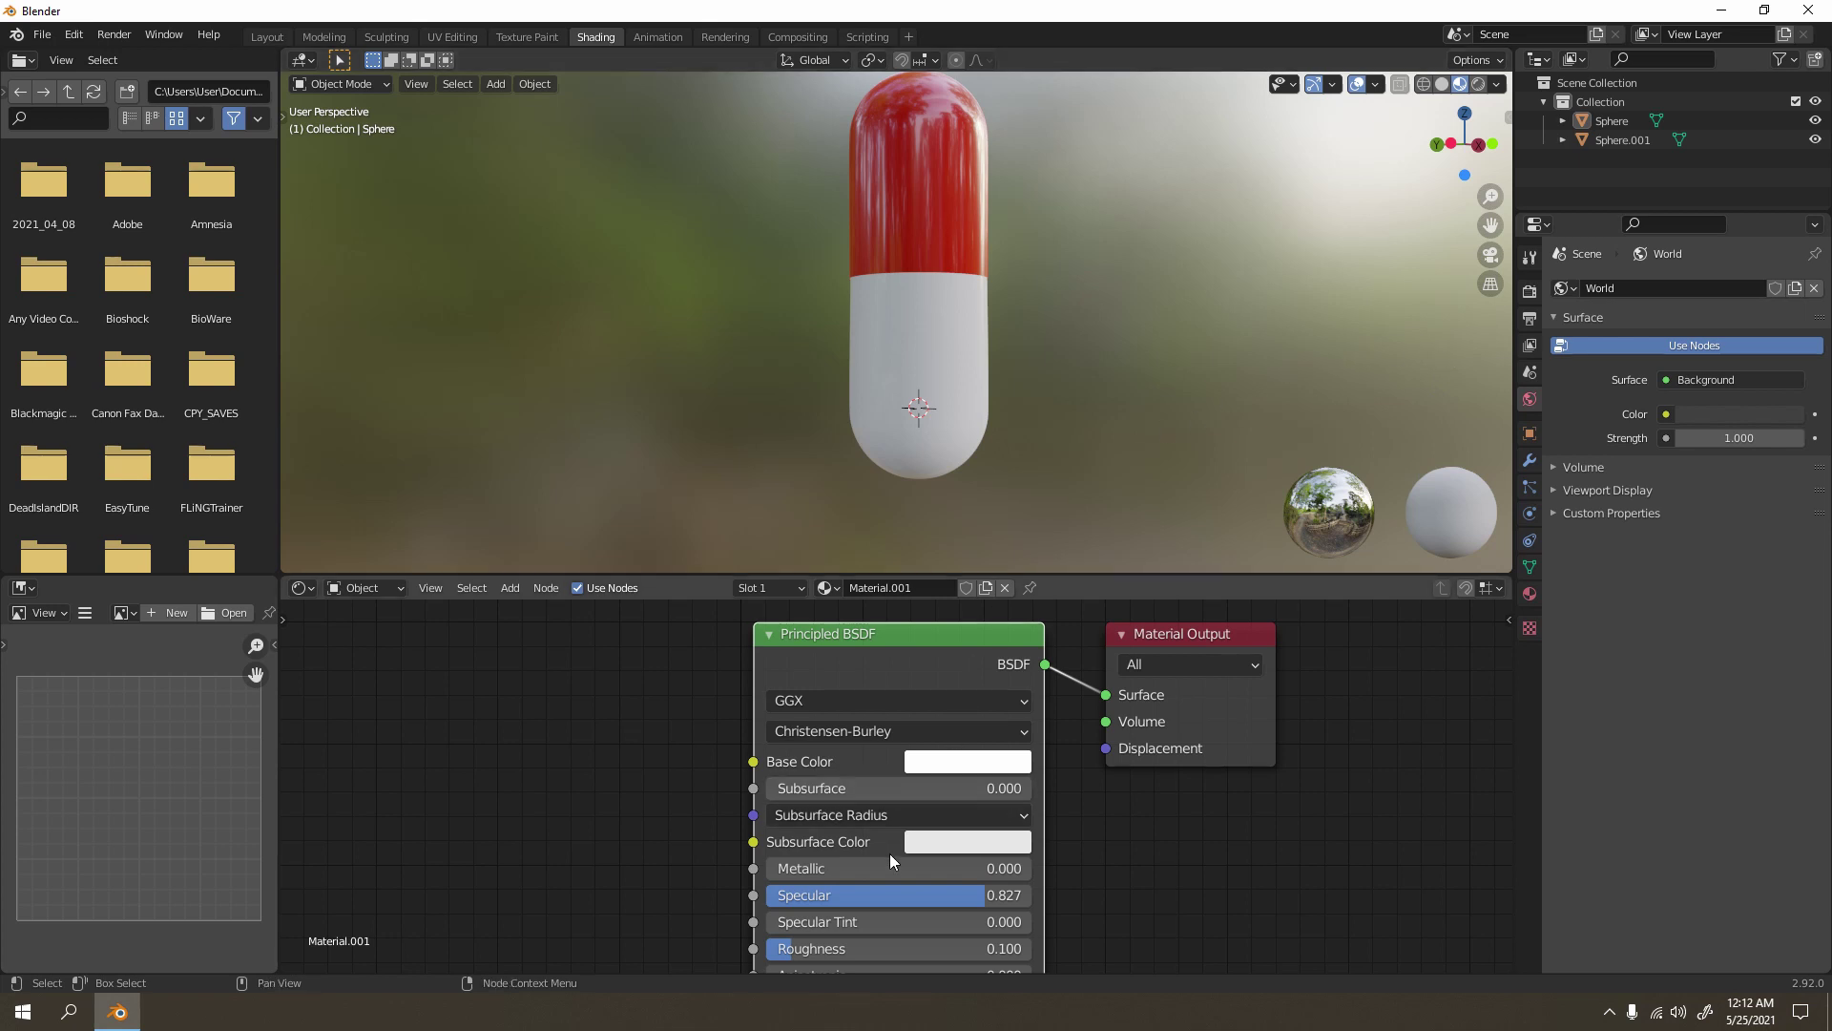
{"action": "middle_click_drag", "start_coordinate": [890, 862], "coordinate": [947, 729]}
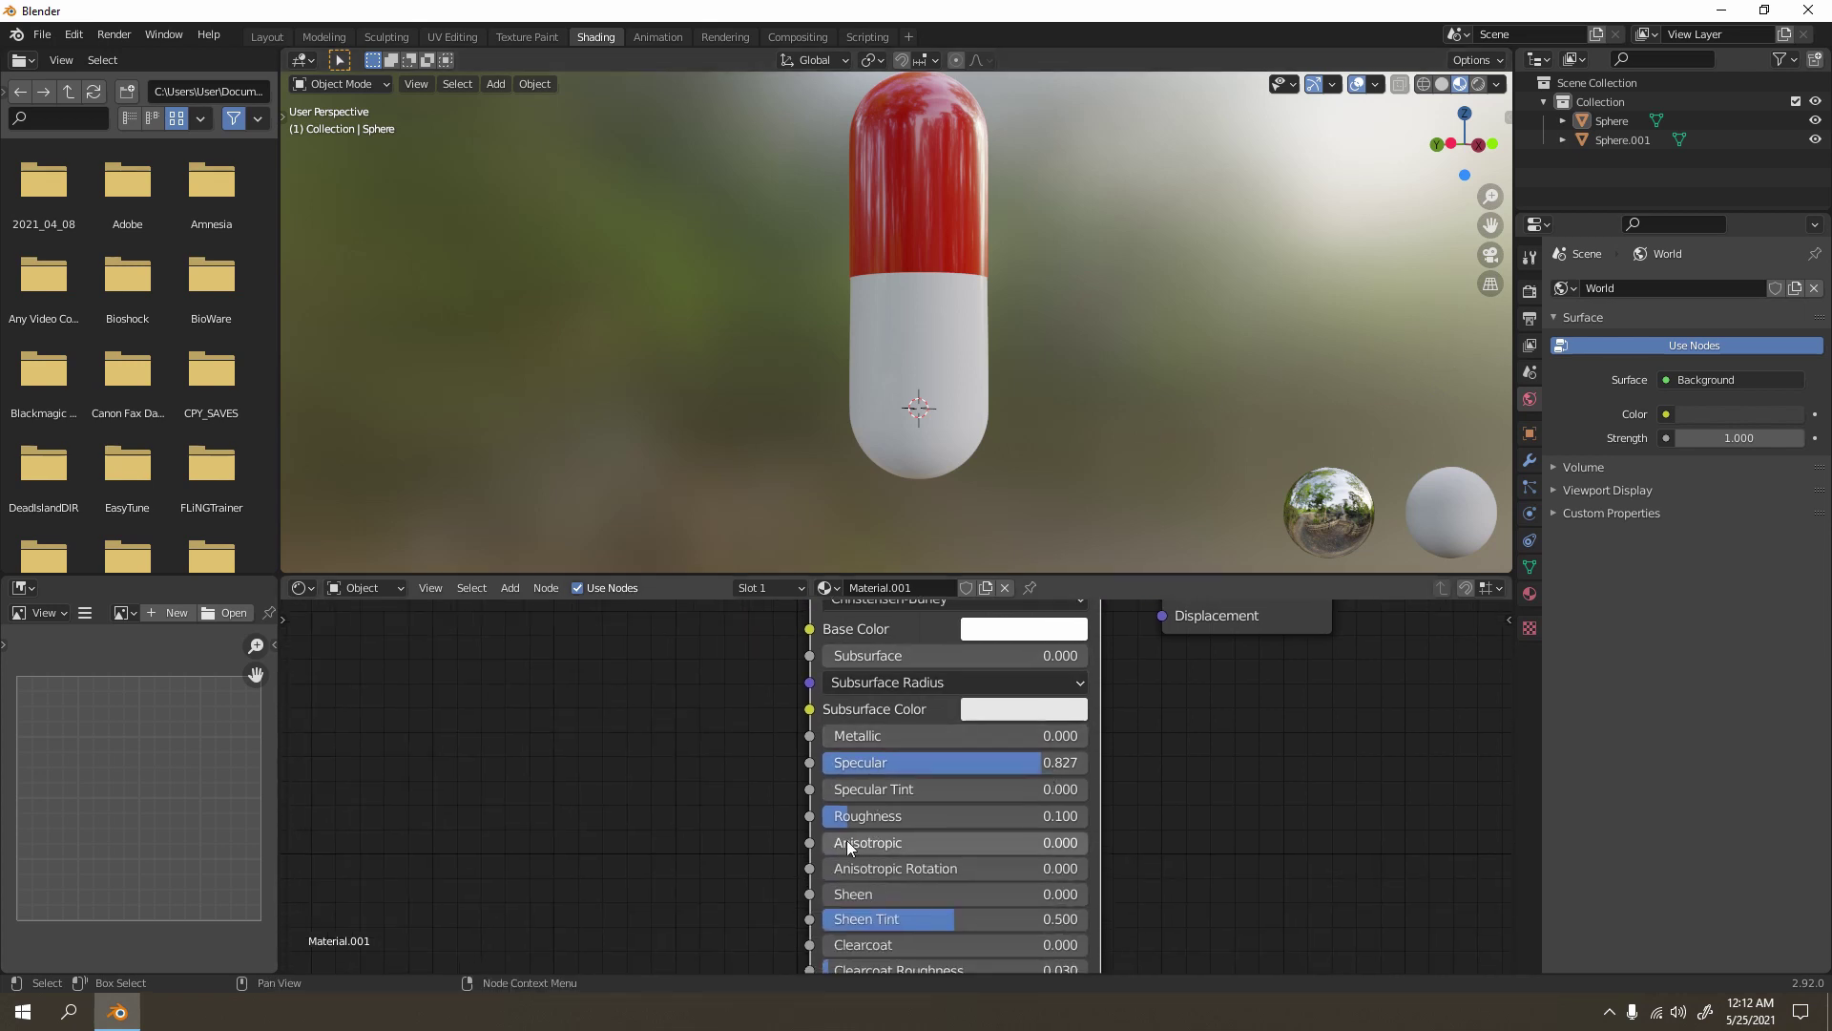
{"action": "middle_click_drag", "start_coordinate": [1022, 368], "coordinate": [902, 504]}
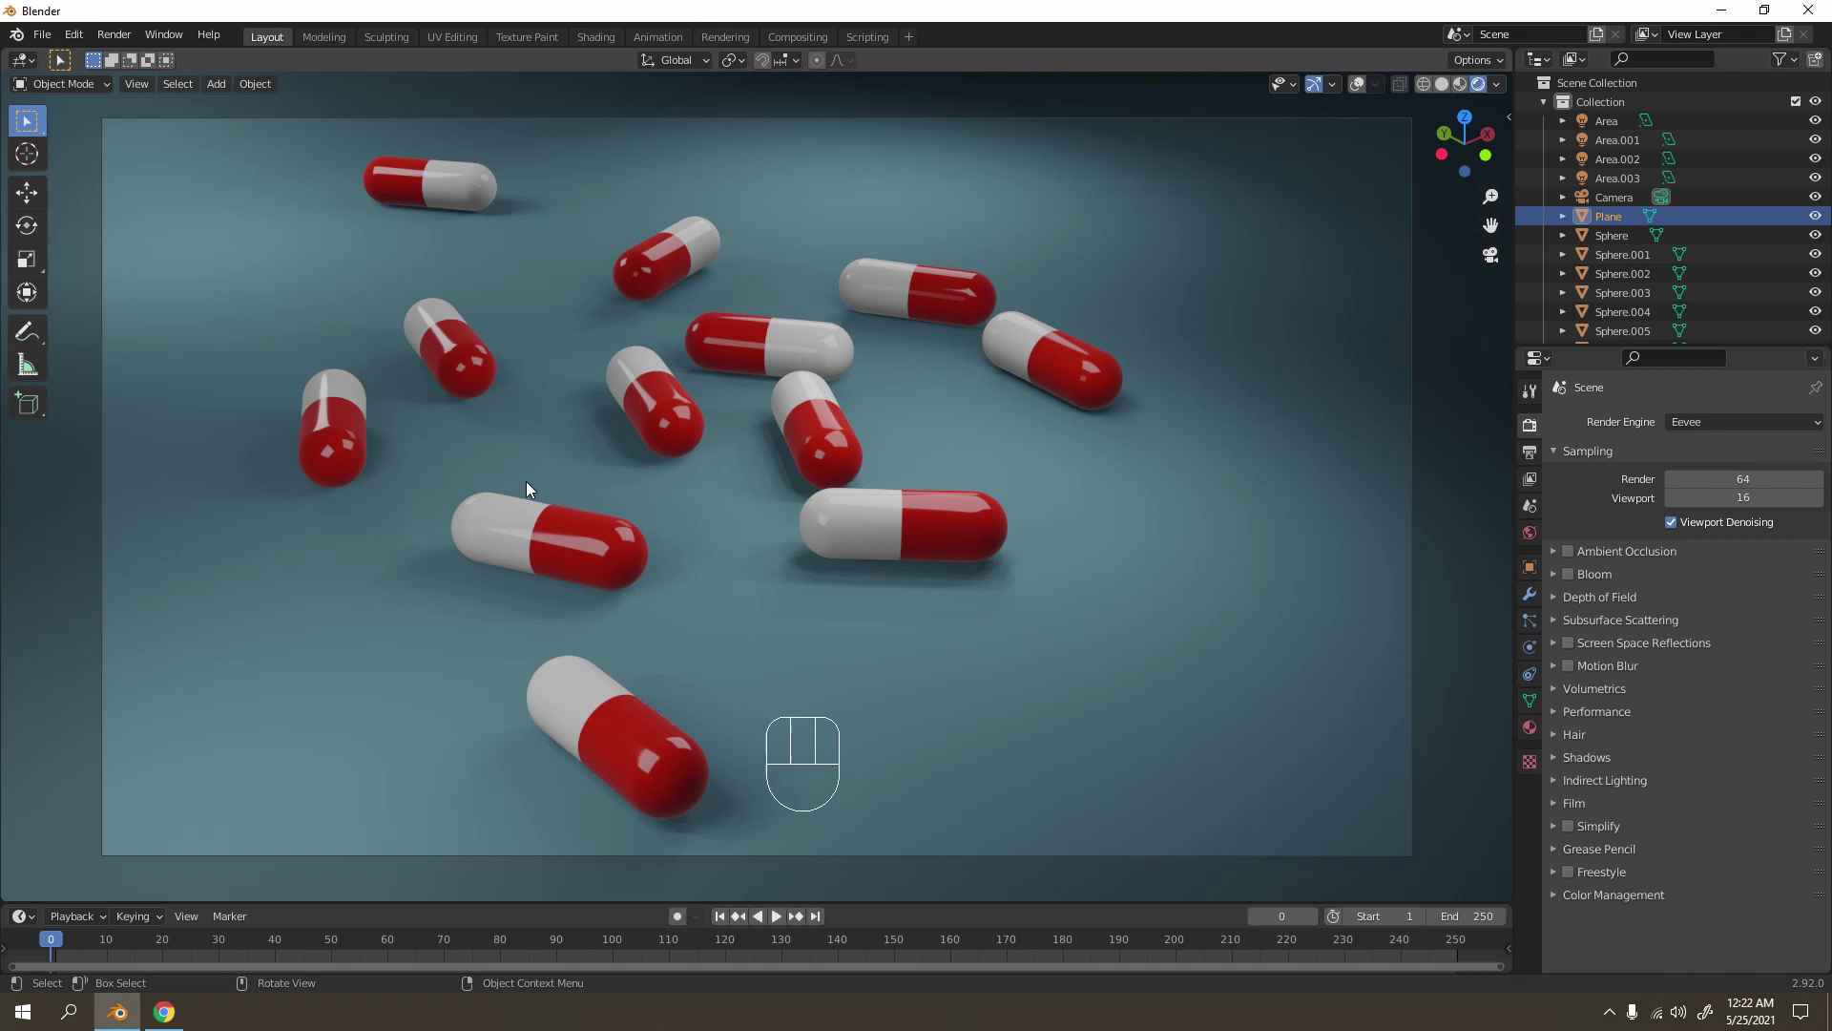
{"action": "left_click", "coordinate": [726, 675]}
{"action": "key", "text": "alt"}
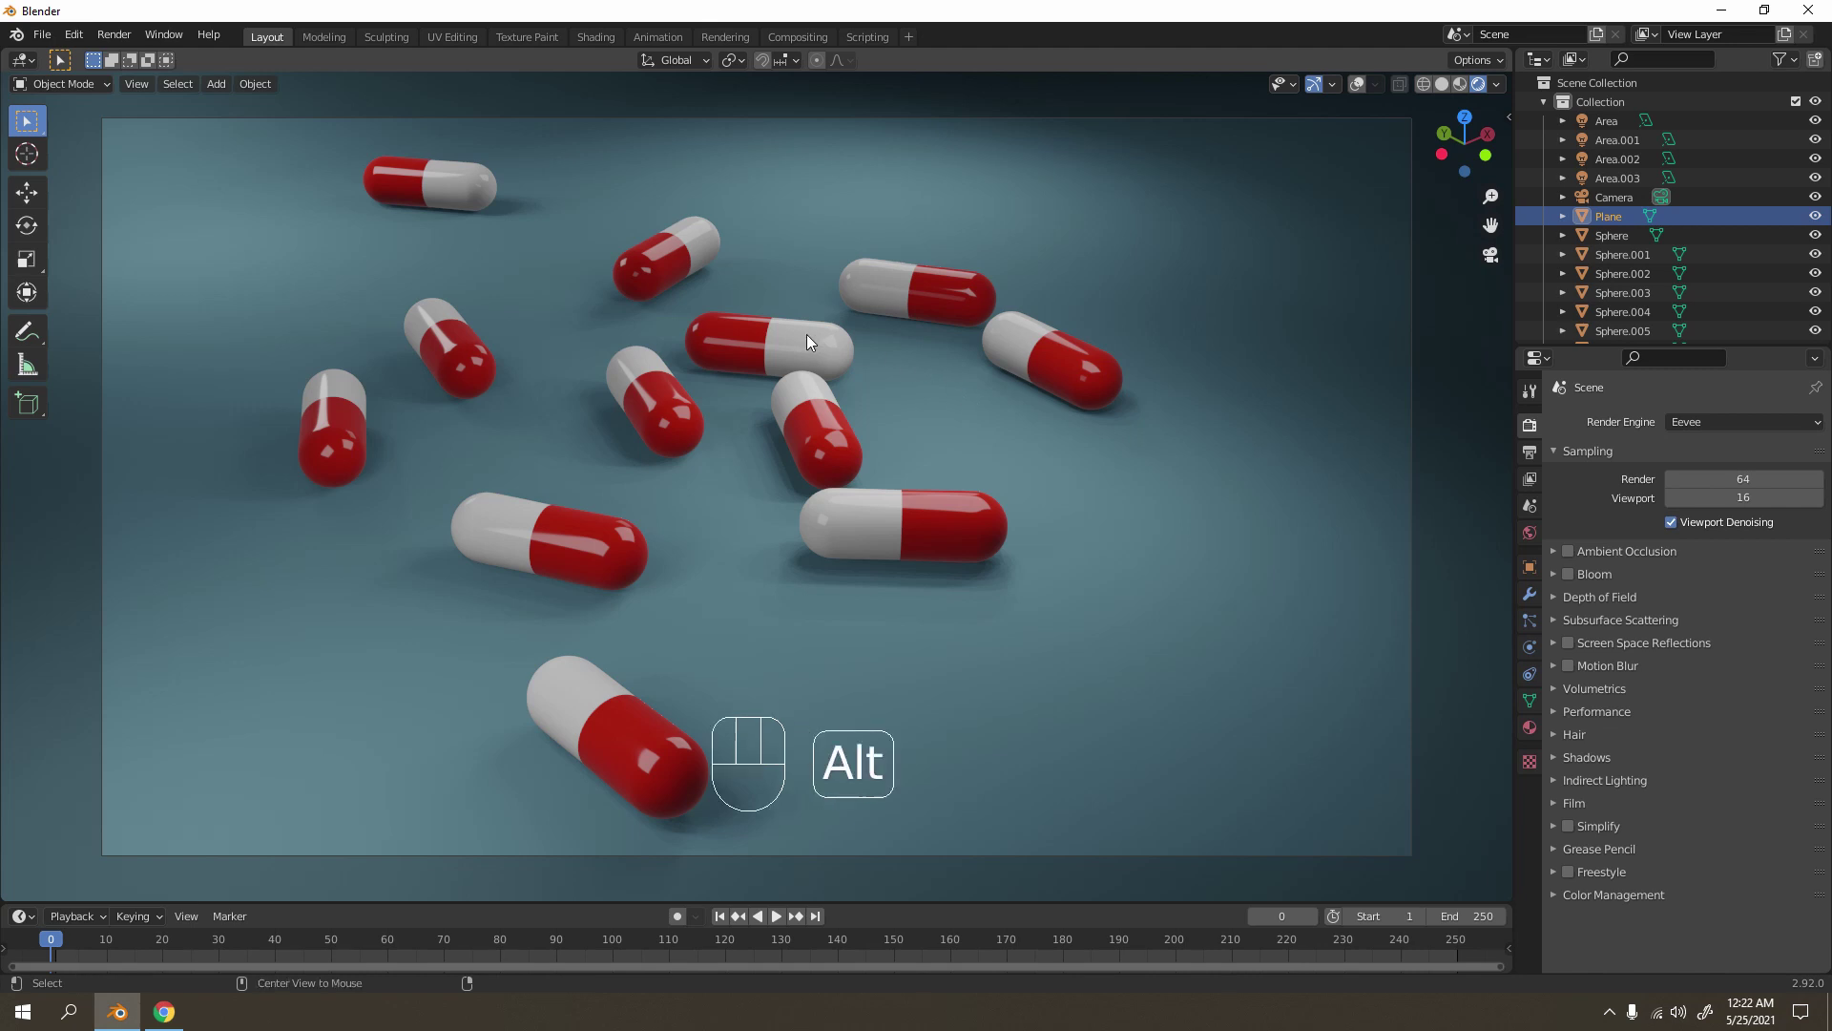